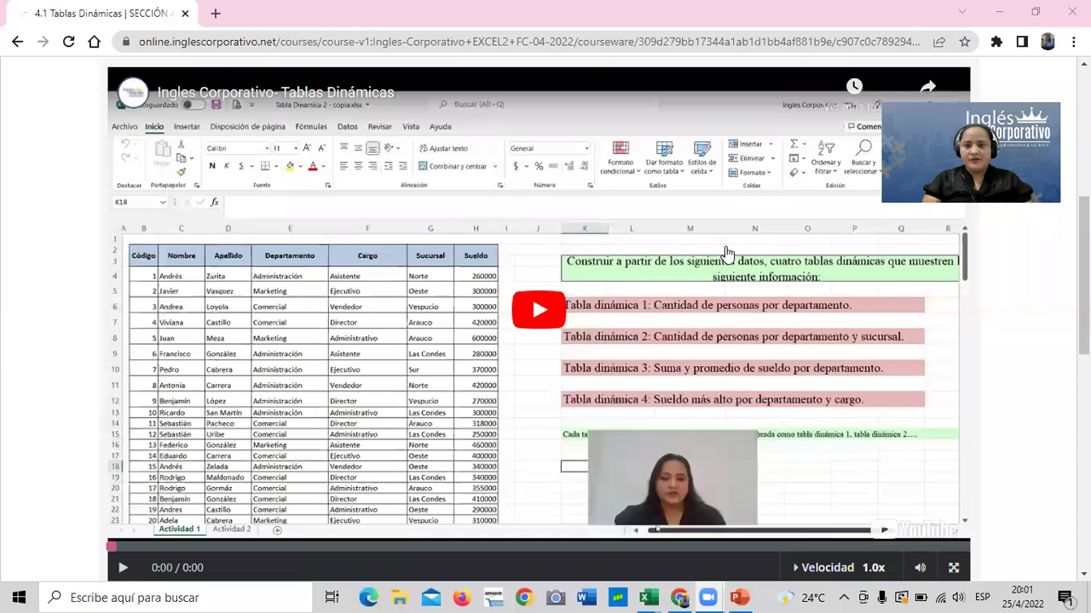
# - Open the 4.2 Laboratorio 1 pivot-table quiz and scroll through its questions and back up
pyautogui.scroll(2, 365, 388)
pyautogui.scroll(2, 365, 383)
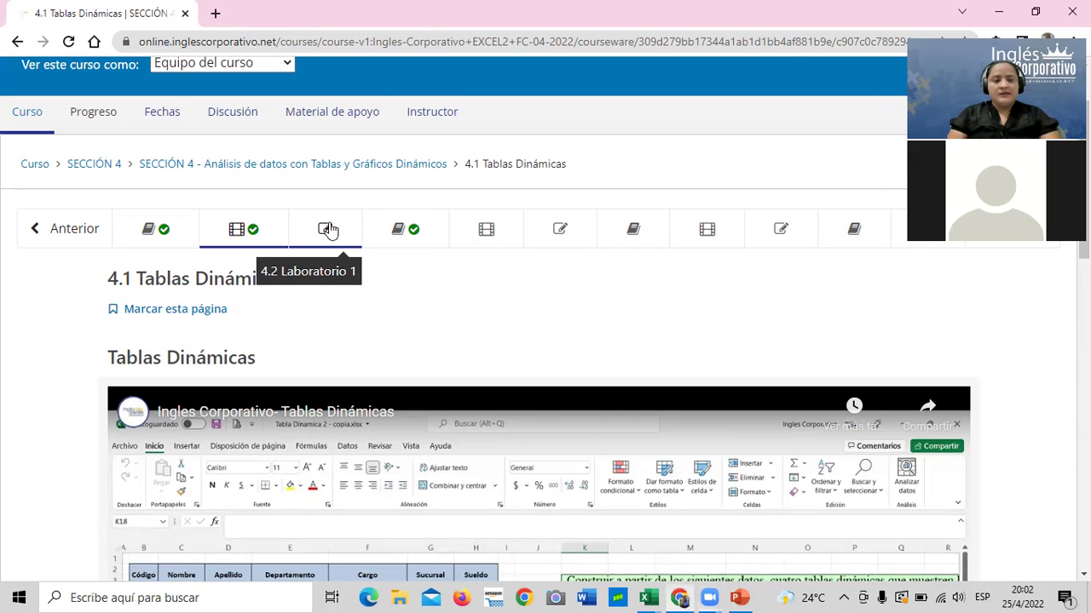
pyautogui.click(329, 231)
pyautogui.scroll(-3, 358, 321)
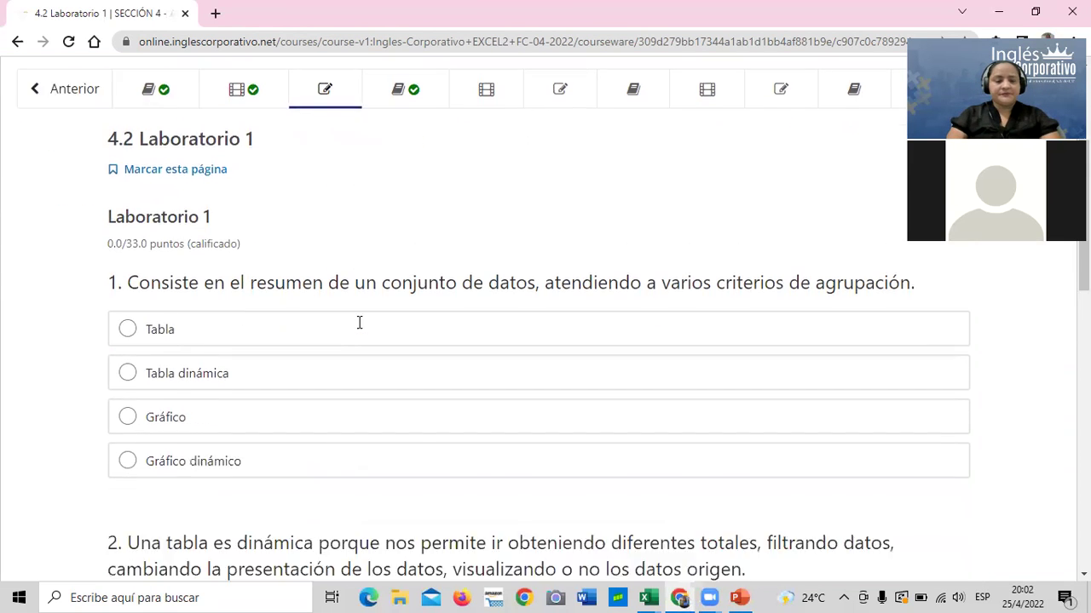
pyautogui.scroll(-5, 365, 341)
pyautogui.scroll(-4, 380, 327)
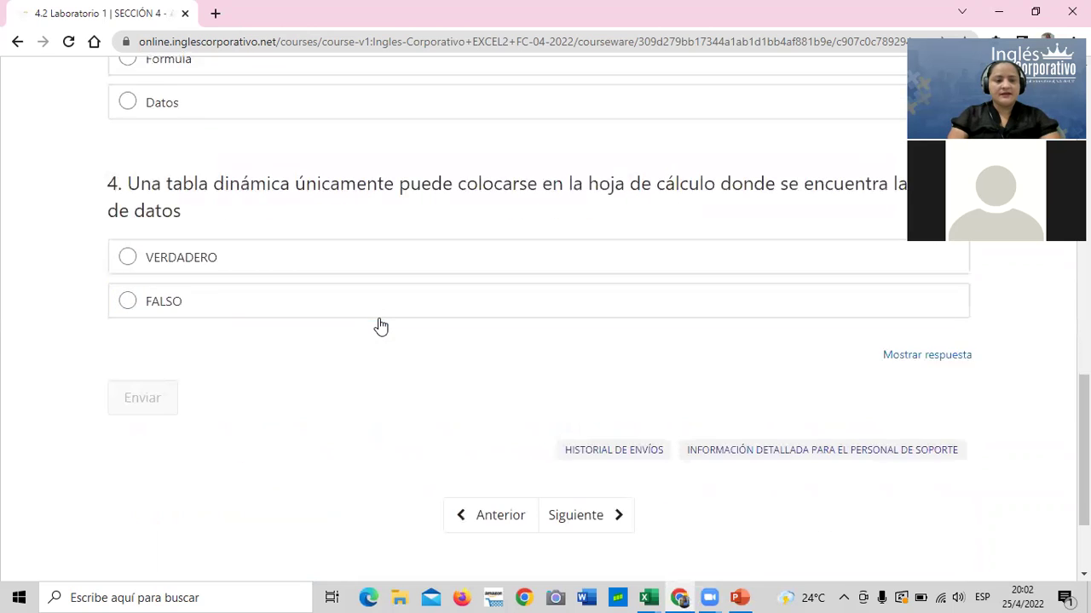
pyautogui.scroll(4, 379, 324)
pyautogui.scroll(2, 378, 318)
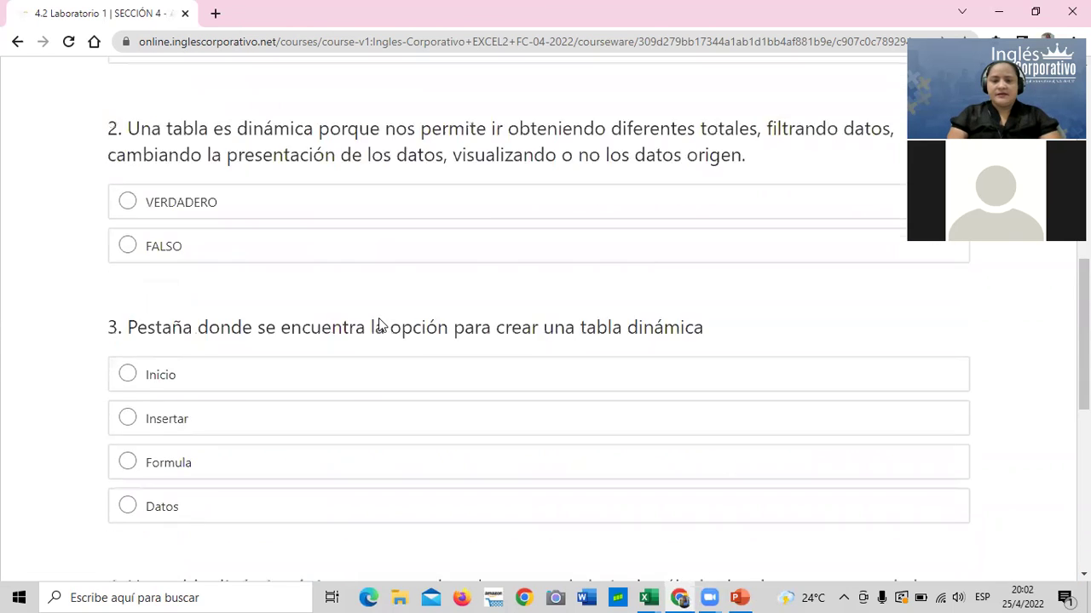
pyautogui.scroll(5, 378, 318)
pyautogui.scroll(4, 378, 318)
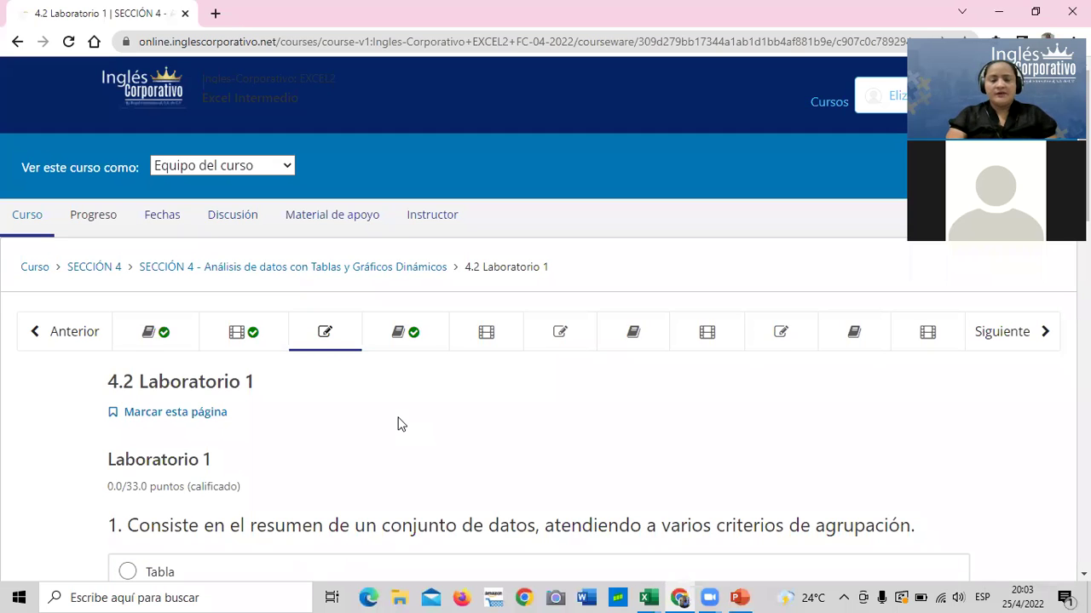
pyautogui.scroll(-3, 397, 423)
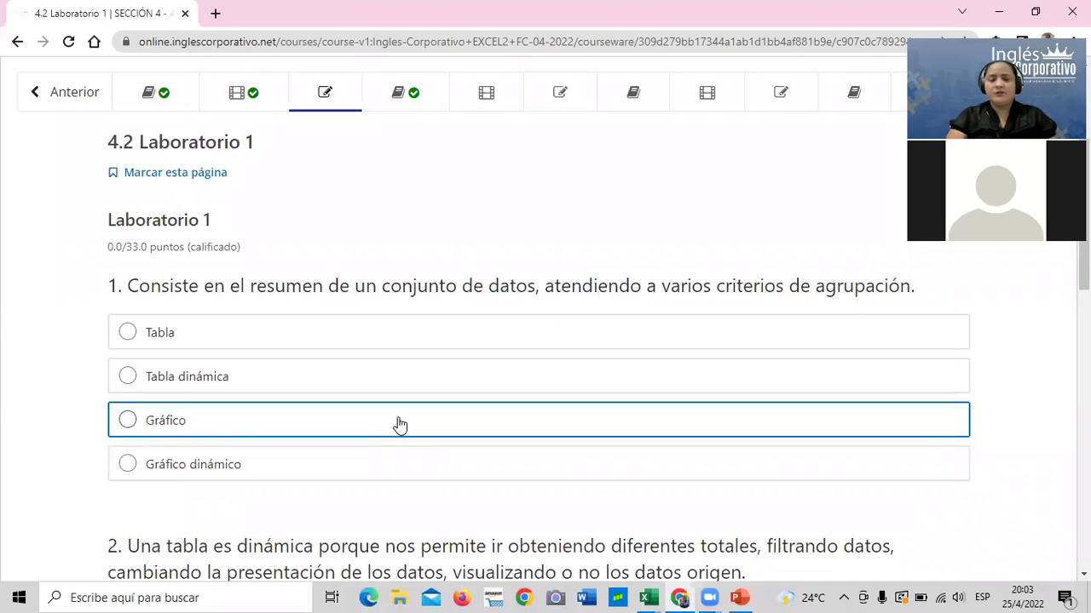
pyautogui.scroll(-6, 398, 421)
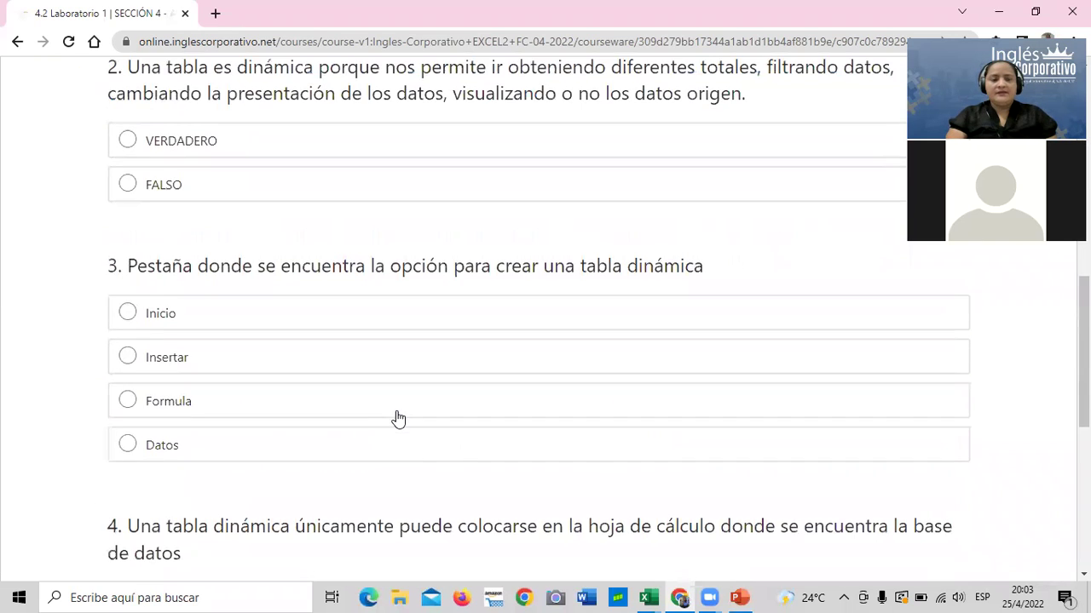
pyautogui.scroll(-1, 397, 417)
pyautogui.scroll(-2, 397, 418)
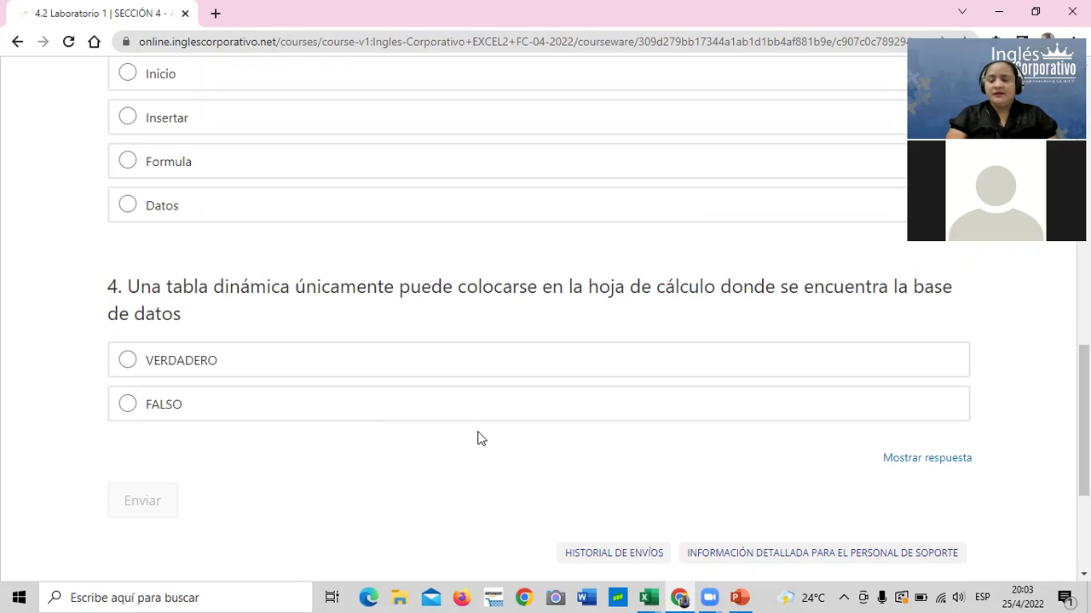
pyautogui.scroll(3, 502, 482)
pyautogui.scroll(1, 497, 475)
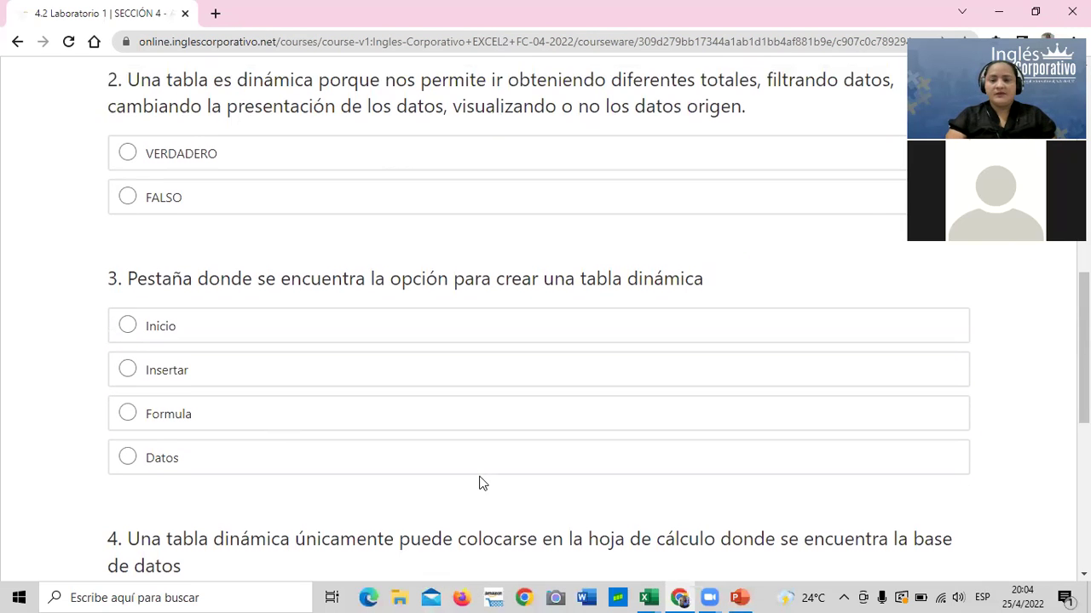
pyautogui.scroll(3, 480, 484)
pyautogui.scroll(3, 481, 488)
pyautogui.scroll(2, 481, 492)
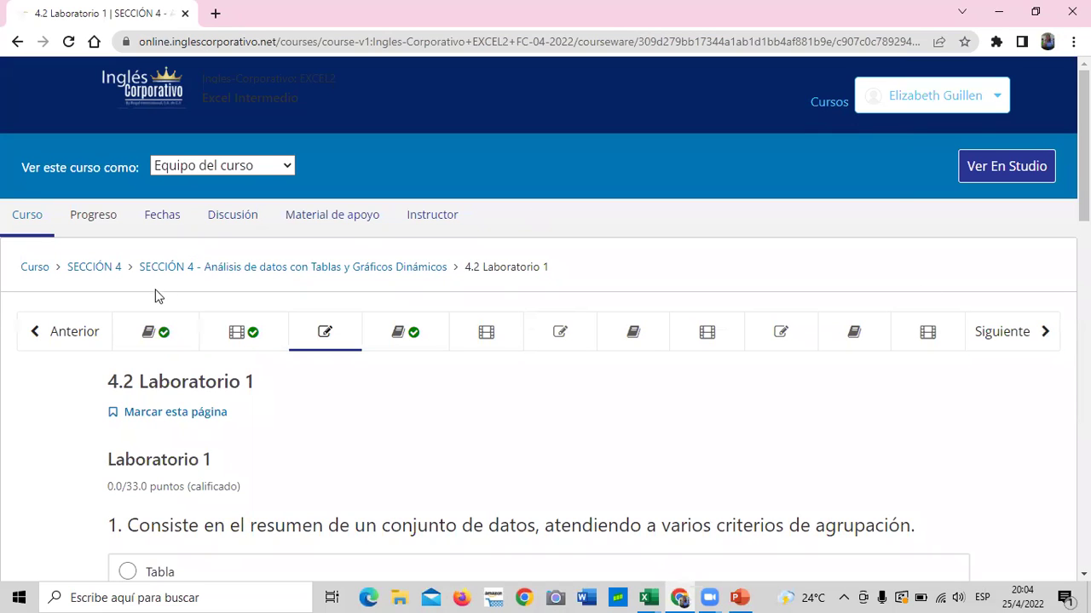
# - Advance with Siguiente through units 4.3 to 4.10 until the Examen final loads
pyautogui.click(1005, 327)
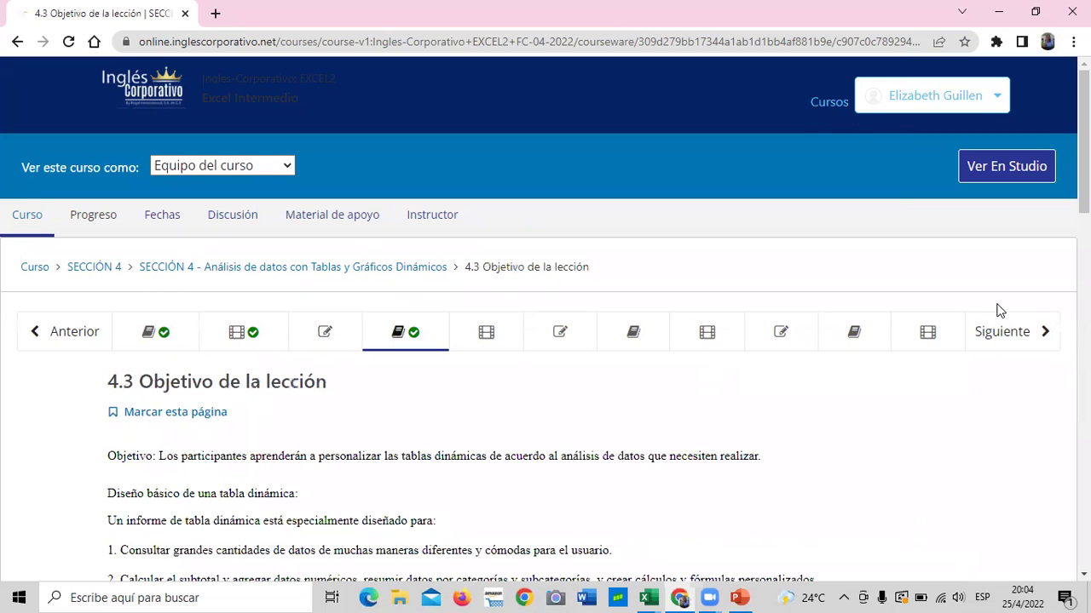
pyautogui.click(1023, 336)
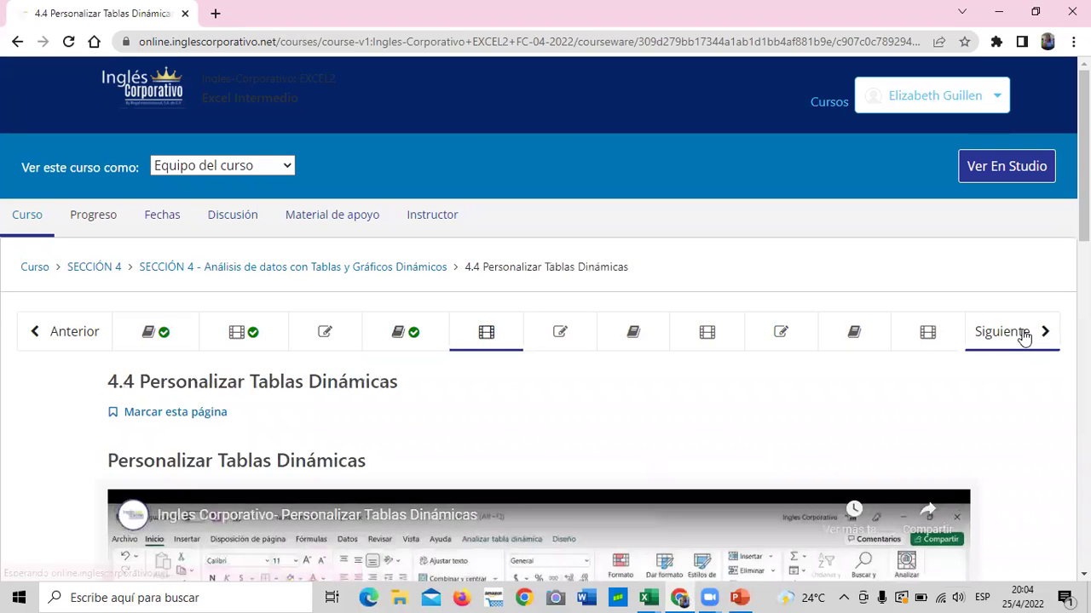
pyautogui.click(1023, 337)
pyautogui.click(1024, 336)
pyautogui.click(1024, 337)
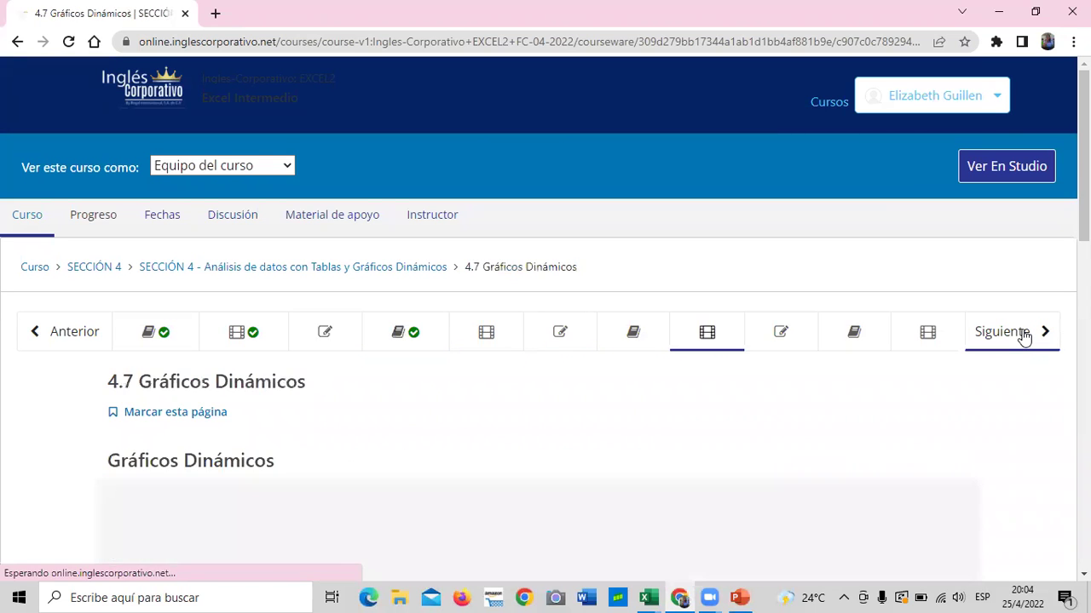
pyautogui.click(1023, 336)
pyautogui.click(1023, 336)
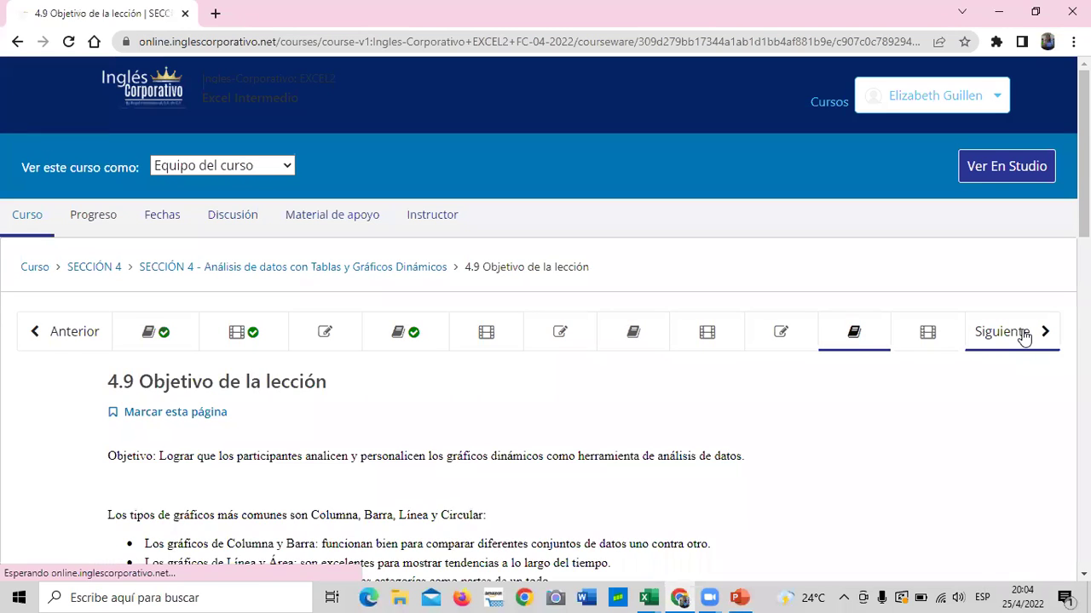
pyautogui.click(1023, 336)
pyautogui.click(1024, 337)
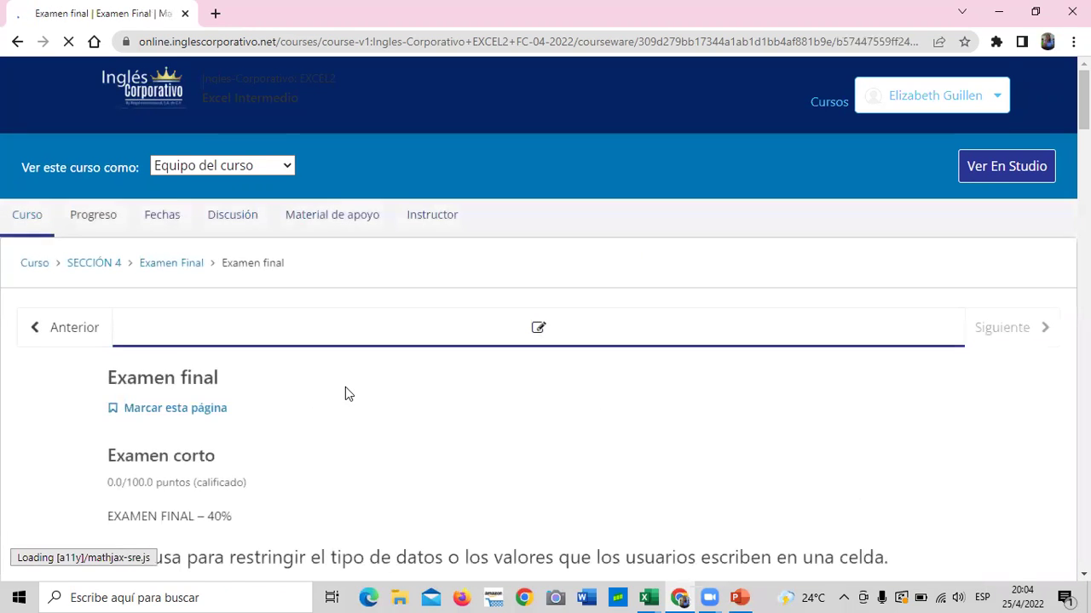
# - Scroll through the 15 Examen final questions and back to the top
pyautogui.scroll(-3, 348, 394)
pyautogui.scroll(-3, 348, 394)
pyautogui.scroll(-2, 348, 393)
pyautogui.scroll(-6, 347, 394)
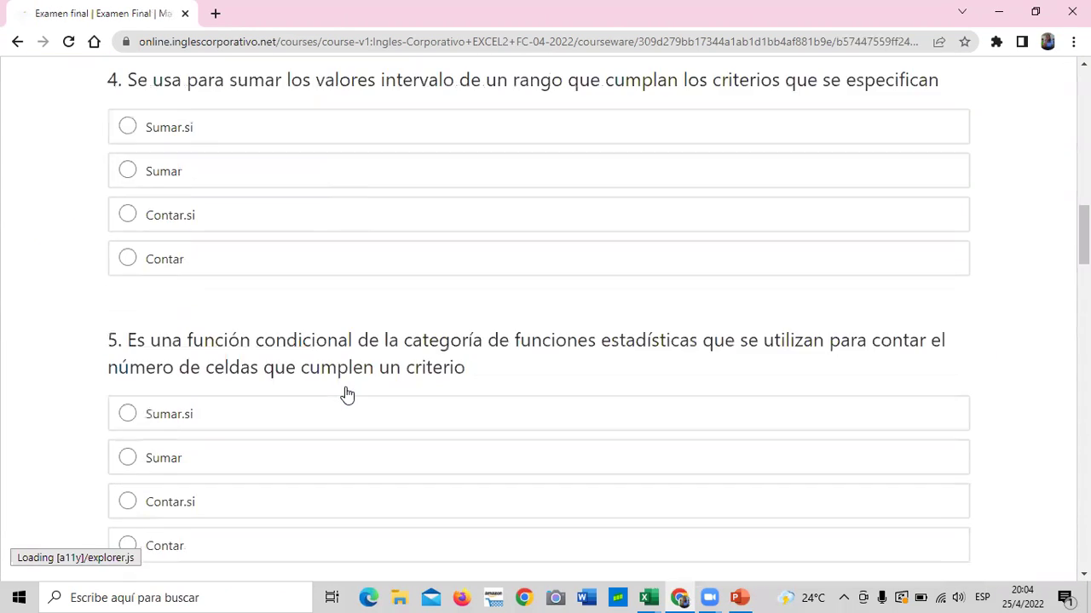
pyautogui.scroll(-6, 346, 393)
pyautogui.scroll(-8, 347, 394)
pyautogui.scroll(-5, 346, 393)
pyautogui.scroll(-5, 347, 394)
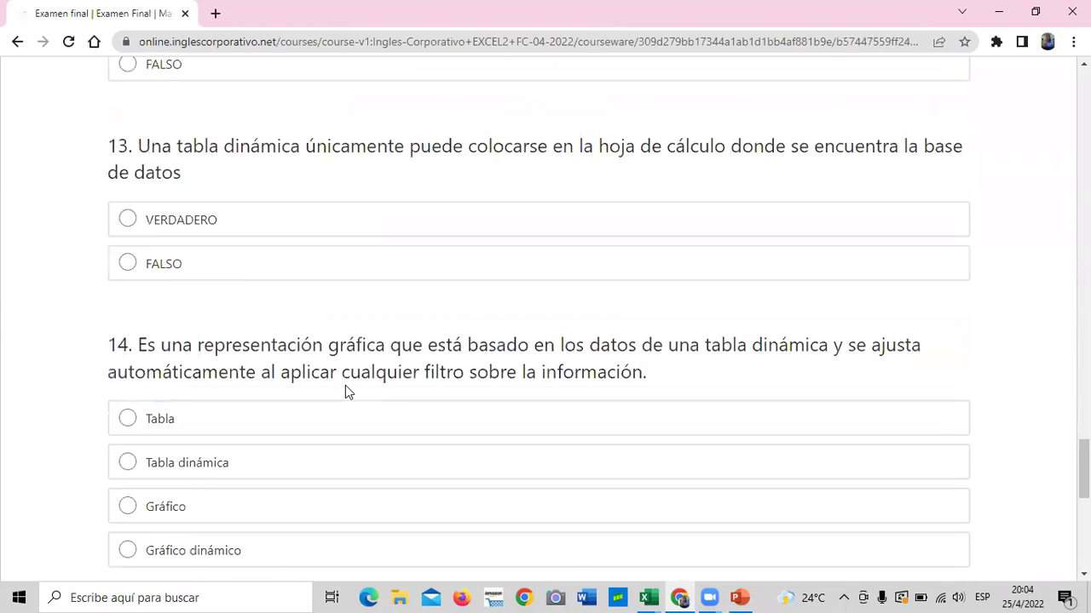
pyautogui.scroll(-5, 345, 391)
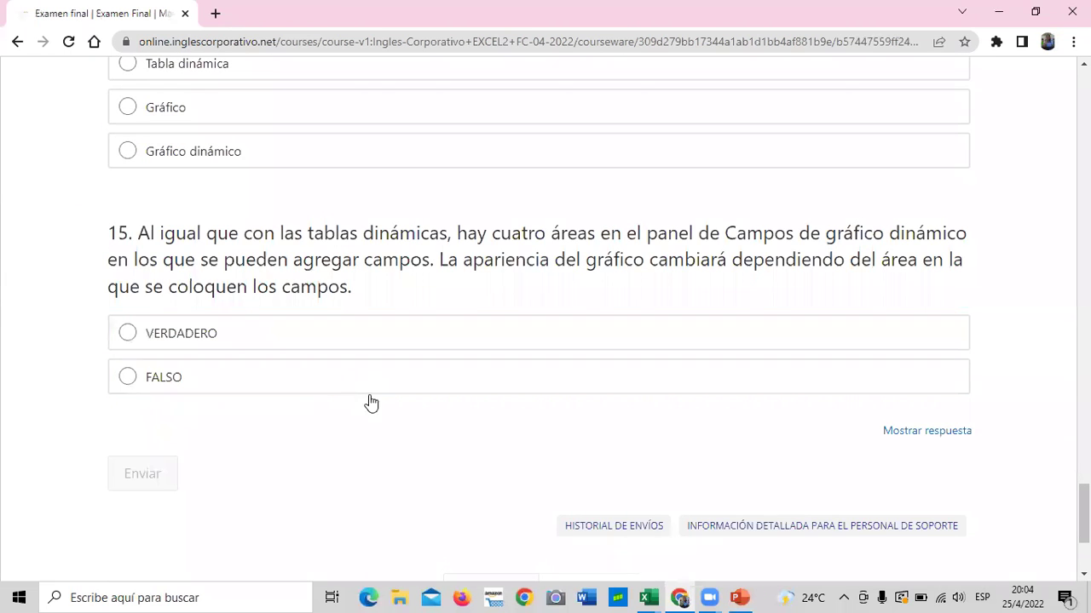
pyautogui.scroll(2, 395, 422)
pyautogui.scroll(2, 395, 422)
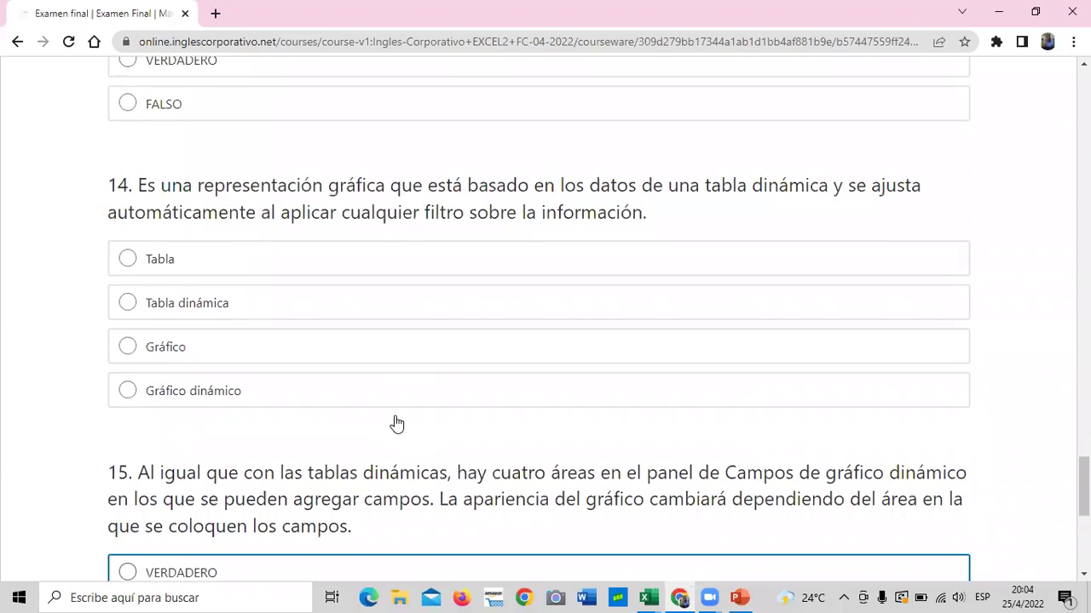
pyautogui.scroll(2, 394, 423)
pyautogui.scroll(3, 394, 423)
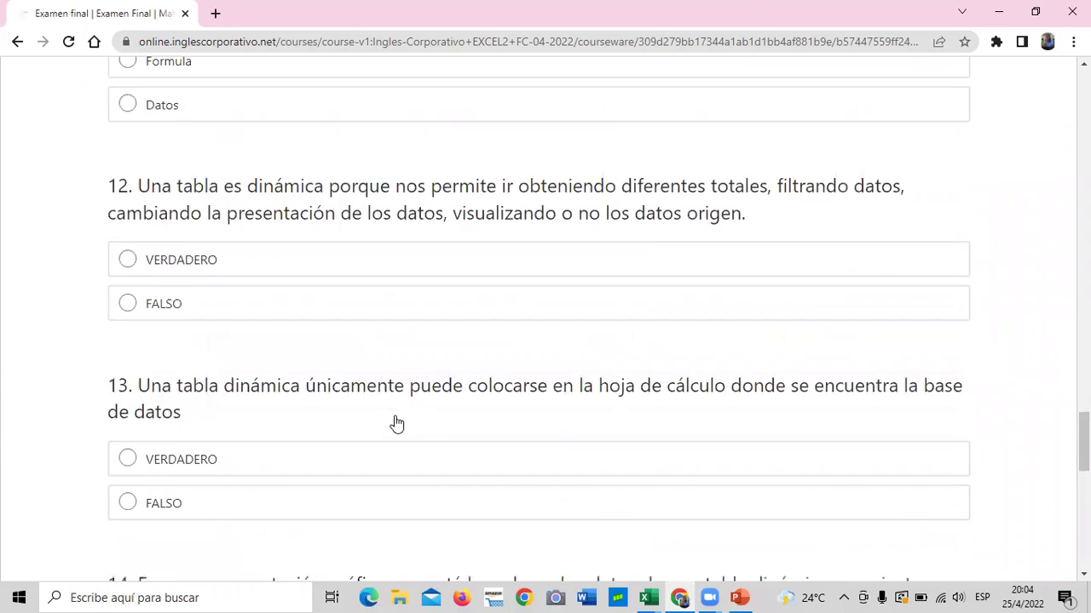
pyautogui.scroll(4, 394, 422)
pyautogui.scroll(3, 395, 423)
pyautogui.scroll(2, 394, 422)
pyautogui.scroll(10, 394, 423)
pyautogui.scroll(5, 394, 423)
pyautogui.scroll(7, 395, 419)
pyautogui.scroll(7, 395, 418)
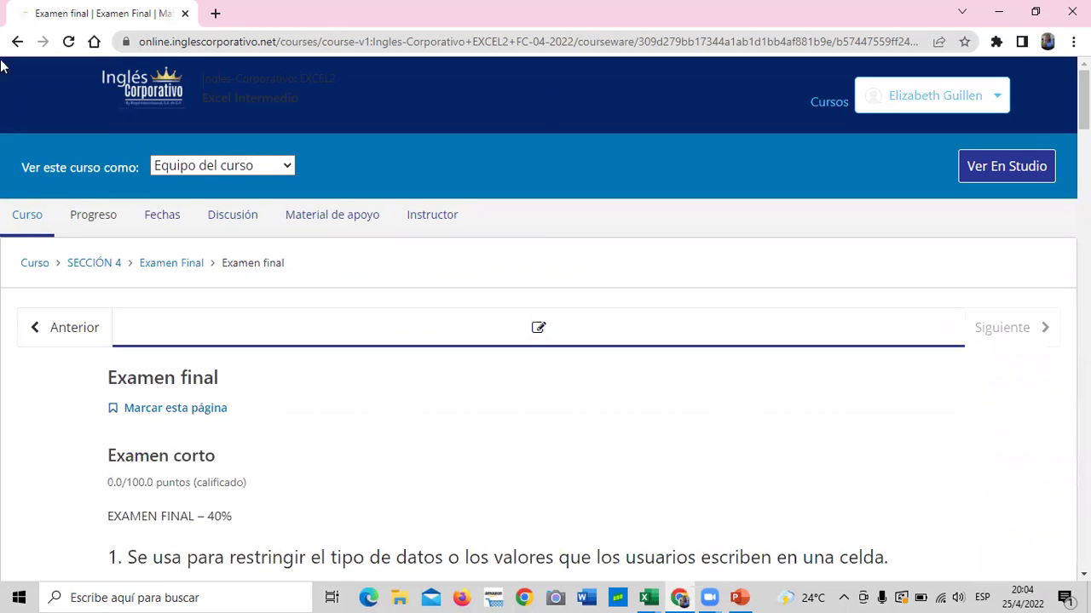
# - Go back to the SECCIÓN 4 outline and jump to the 4.2 Laboratorio 1 quiz
pyautogui.click(91, 264)
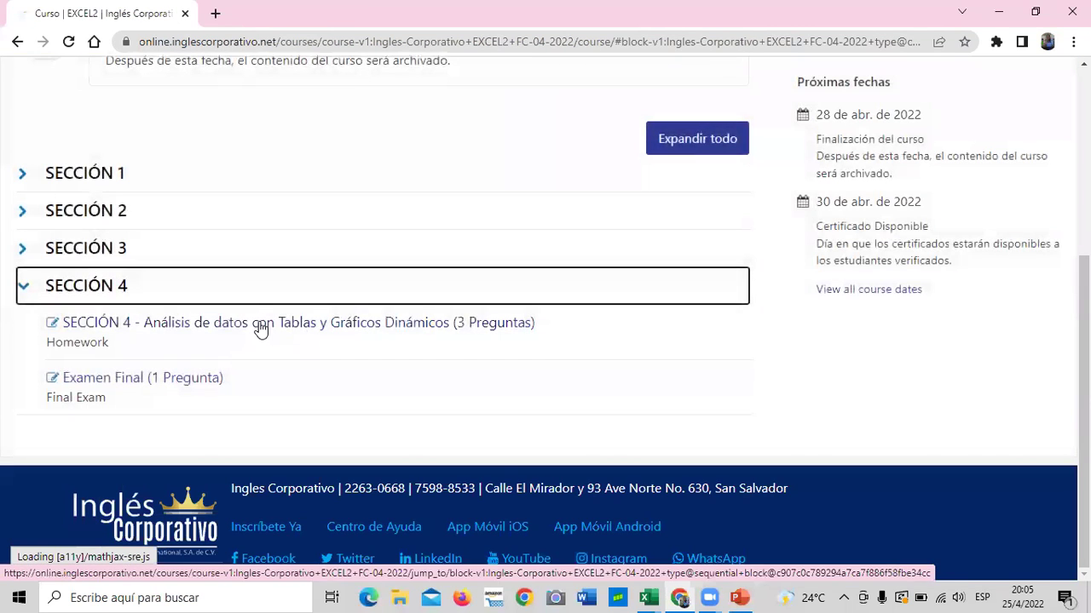
pyautogui.click(260, 330)
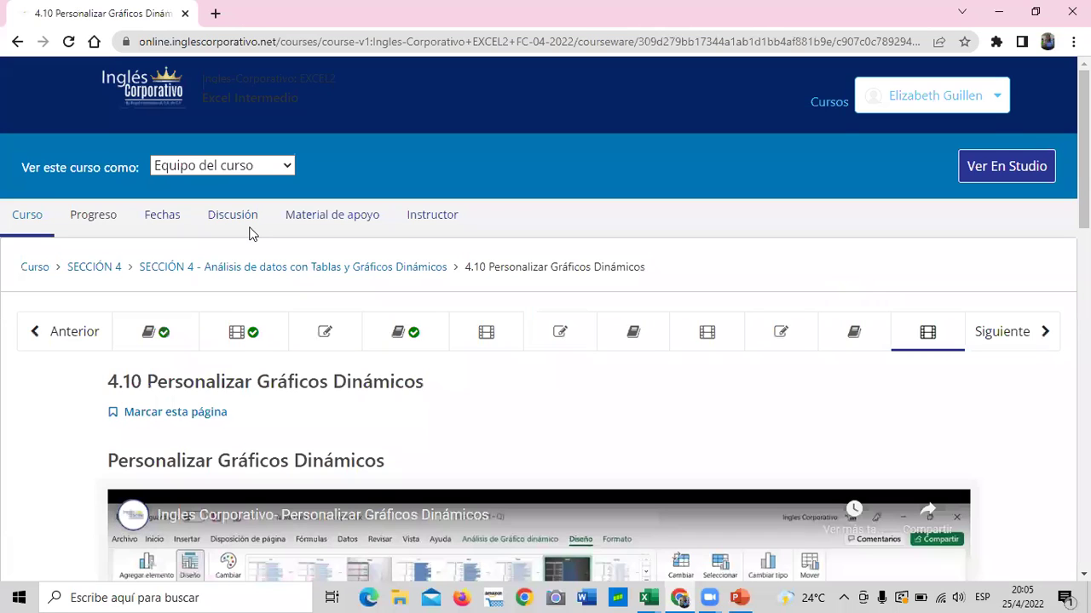
pyautogui.click(320, 328)
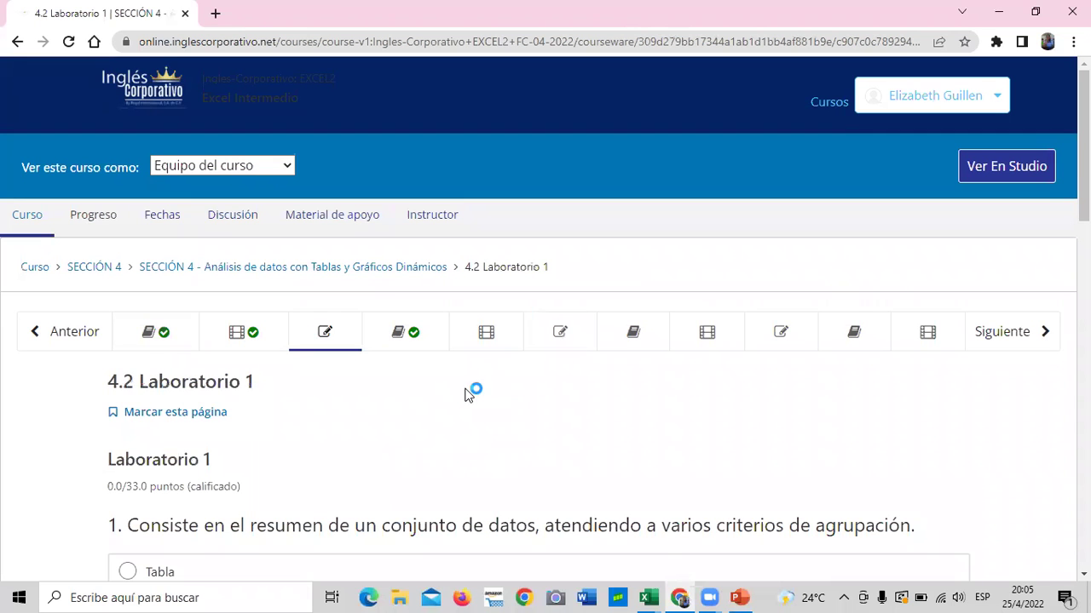
pyautogui.scroll(-2, 464, 388)
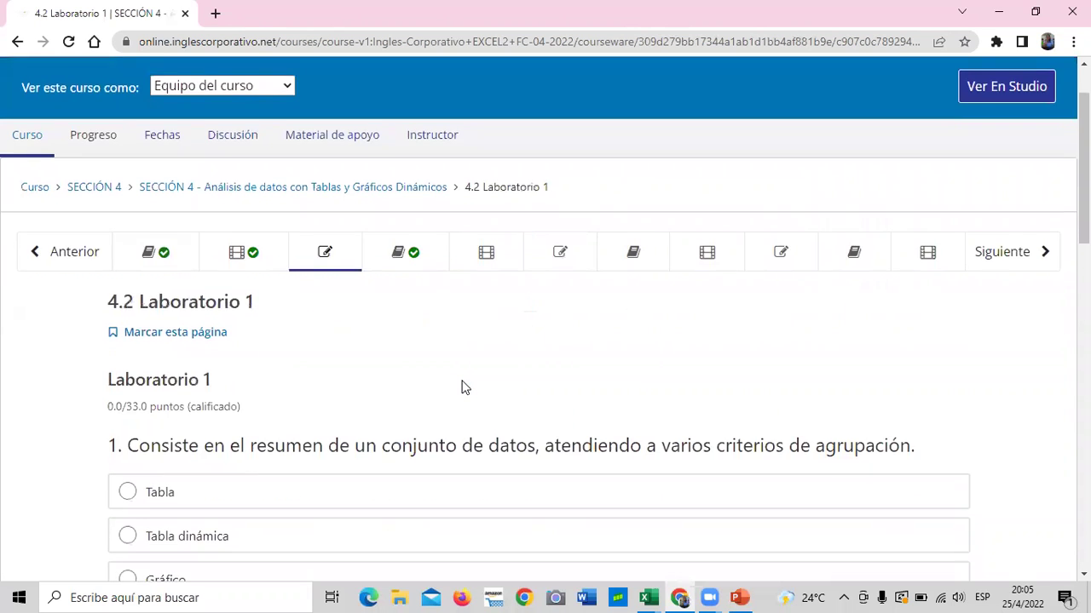
pyautogui.click(424, 435)
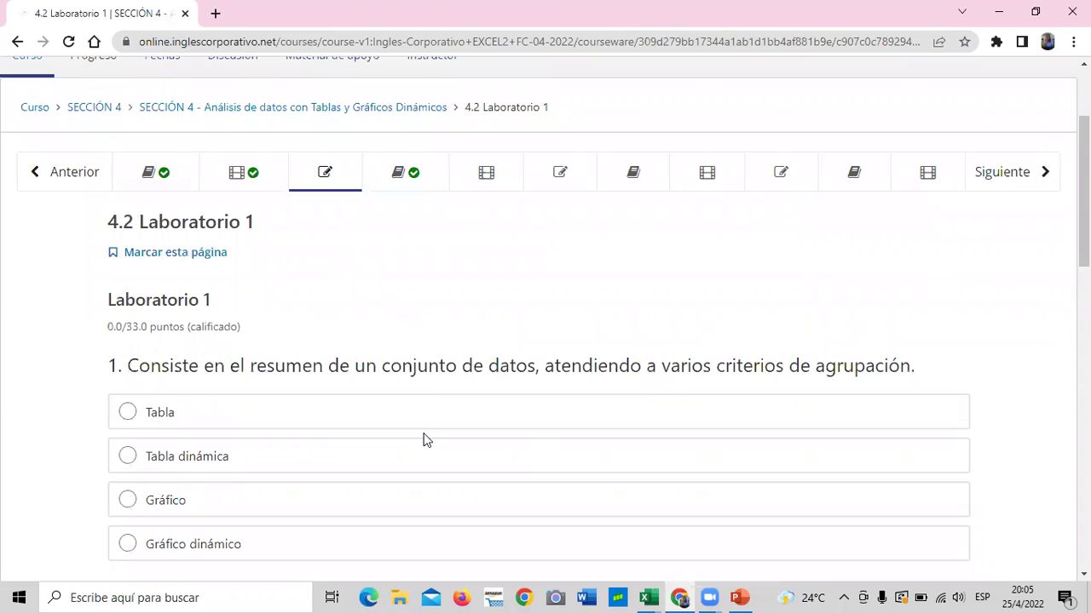
pyautogui.scroll(-1, 427, 440)
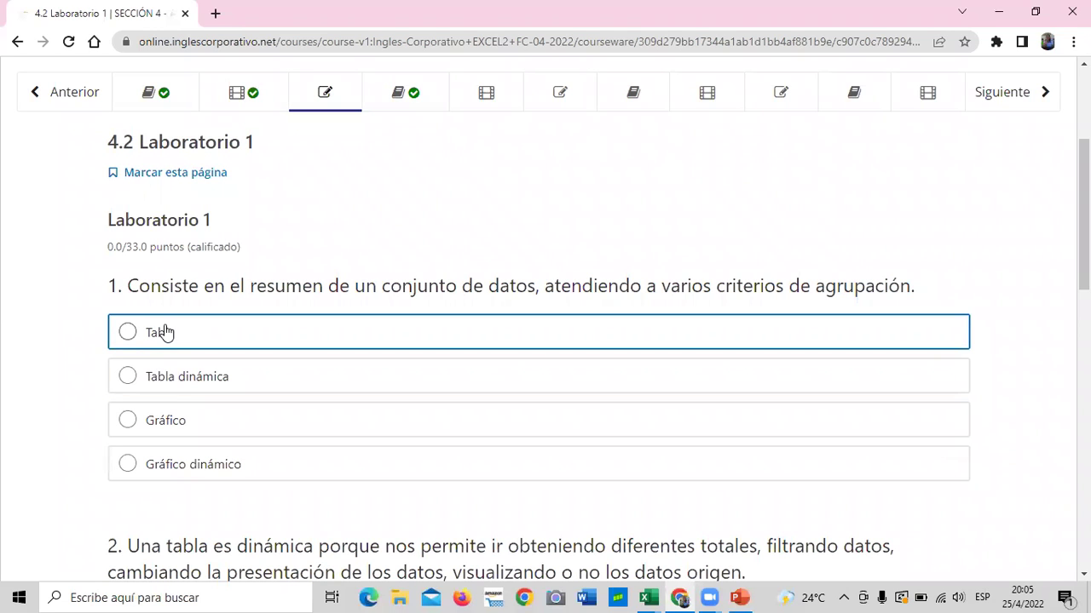
pyautogui.scroll(-3, 440, 248)
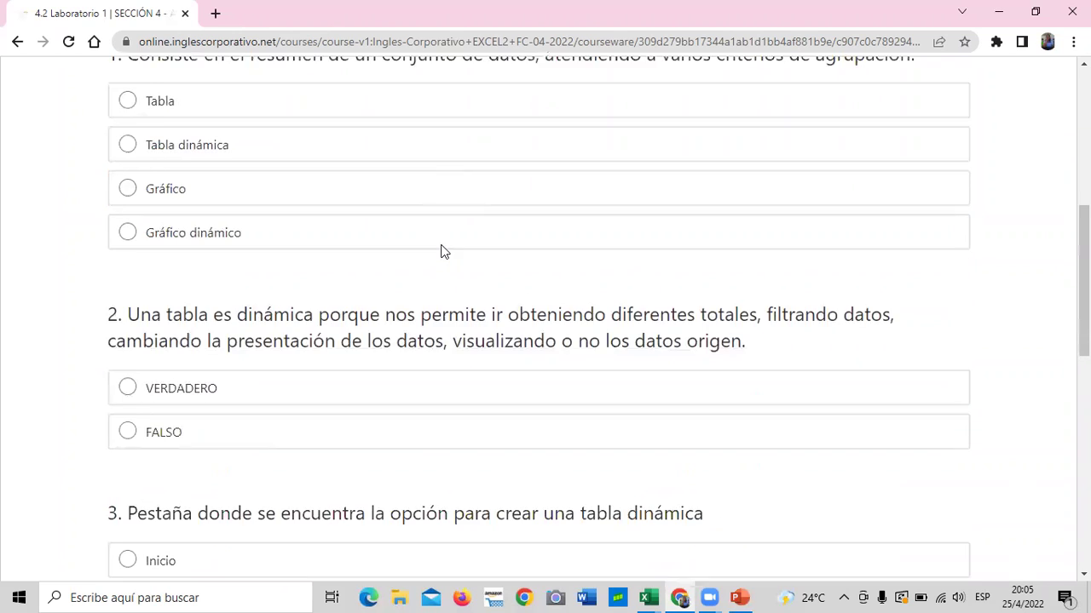
pyautogui.scroll(-4, 440, 248)
pyautogui.scroll(-3, 442, 252)
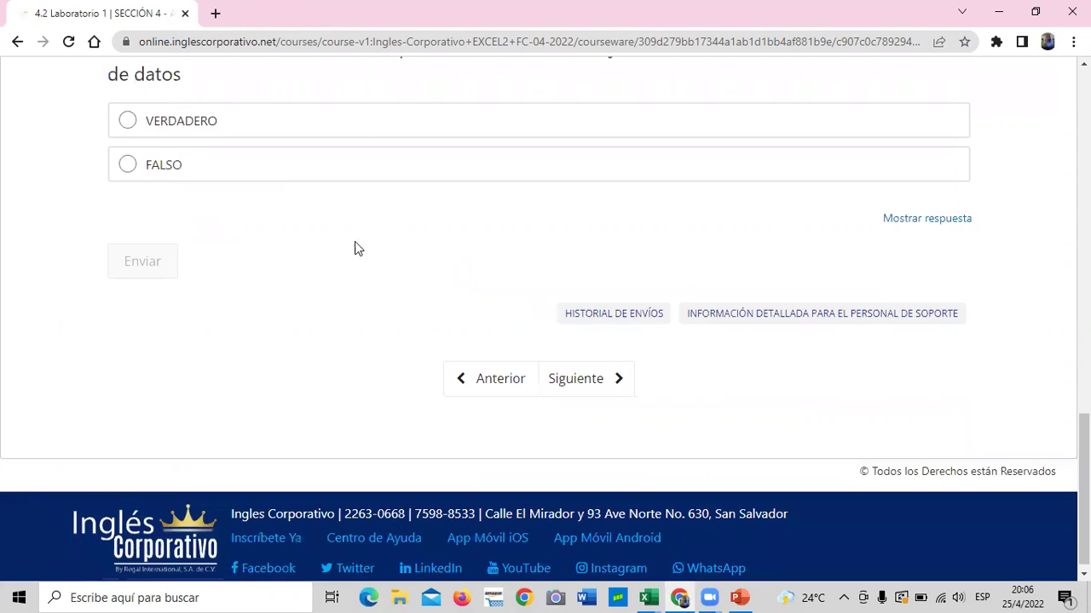
pyautogui.scroll(1, 353, 246)
pyautogui.scroll(1, 326, 280)
pyautogui.scroll(2, 332, 270)
pyautogui.scroll(4, 337, 256)
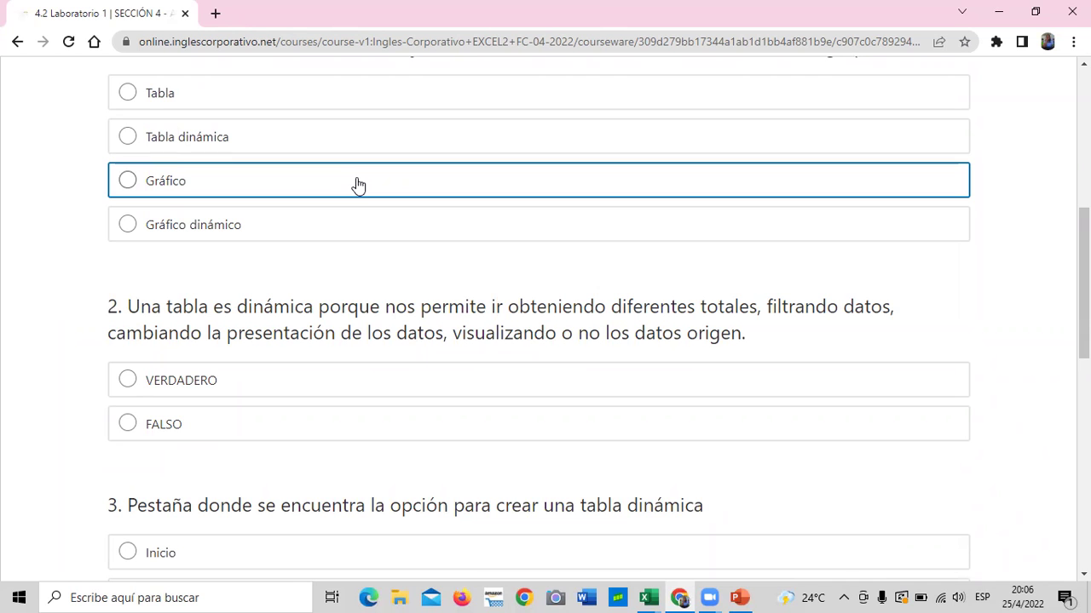
pyautogui.scroll(3, 358, 186)
pyautogui.scroll(3, 377, 319)
pyautogui.scroll(-2, 373, 312)
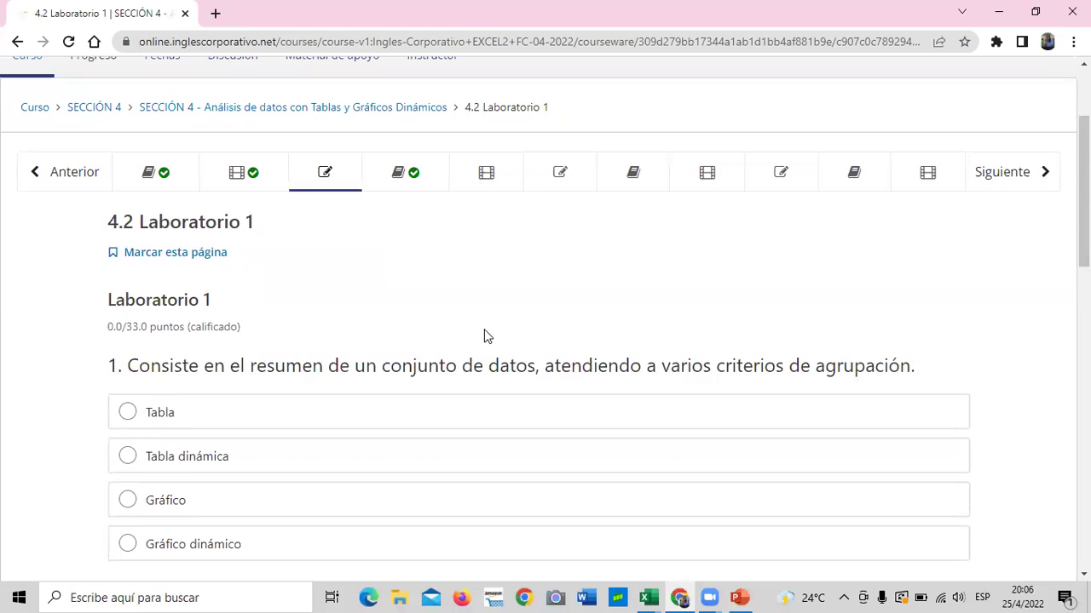
# - Answer Q1 Tabla, Q2 VERDADERO, Q3 Insertar and Q4 FALSO in Laboratorio 1
pyautogui.scroll(-1, 484, 330)
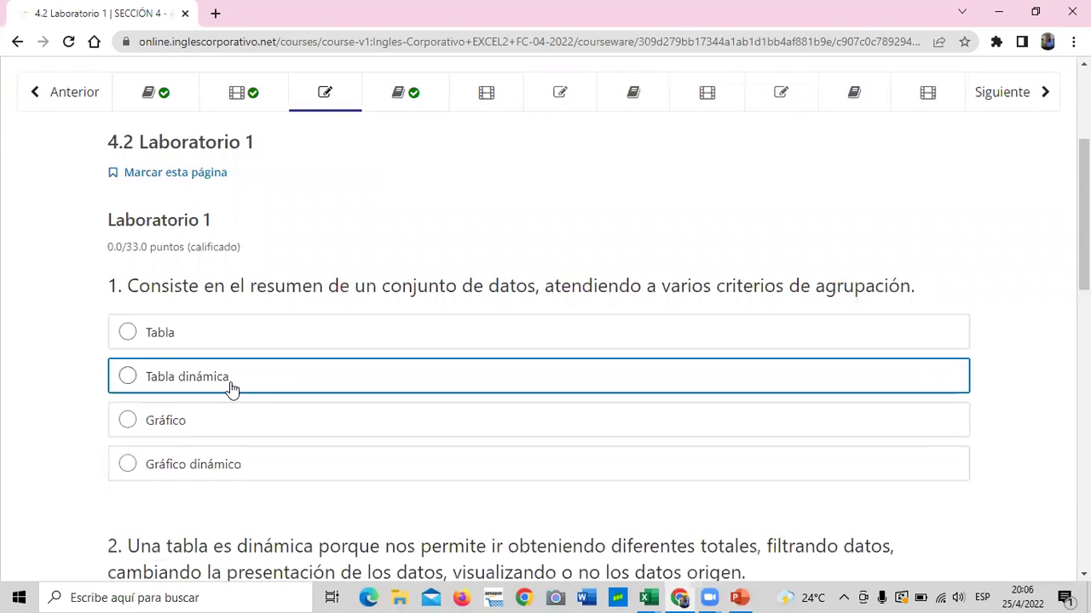
pyautogui.click(214, 339)
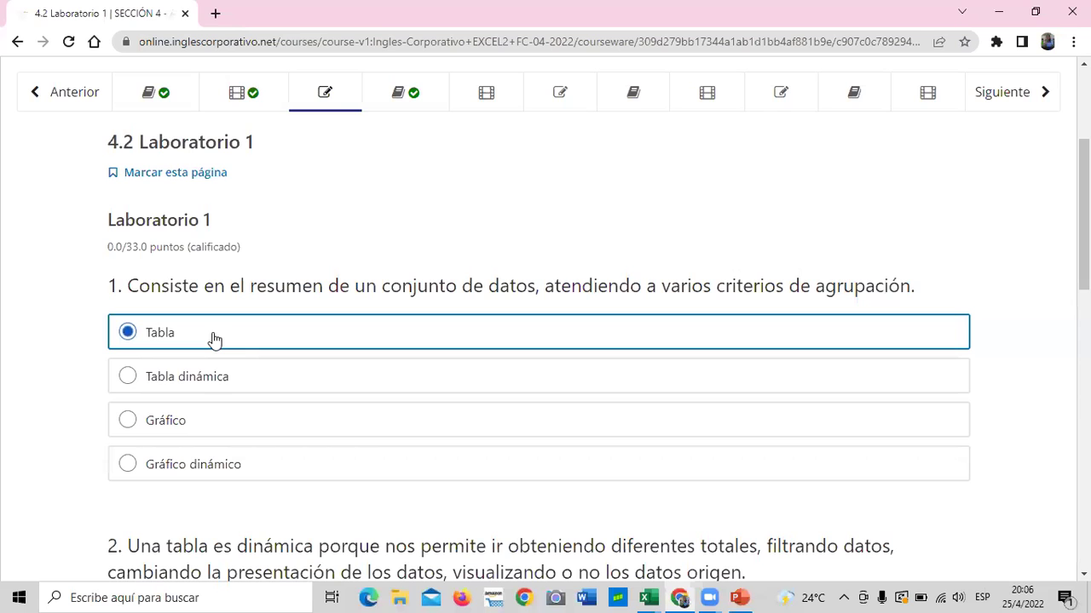
pyautogui.scroll(-3, 377, 414)
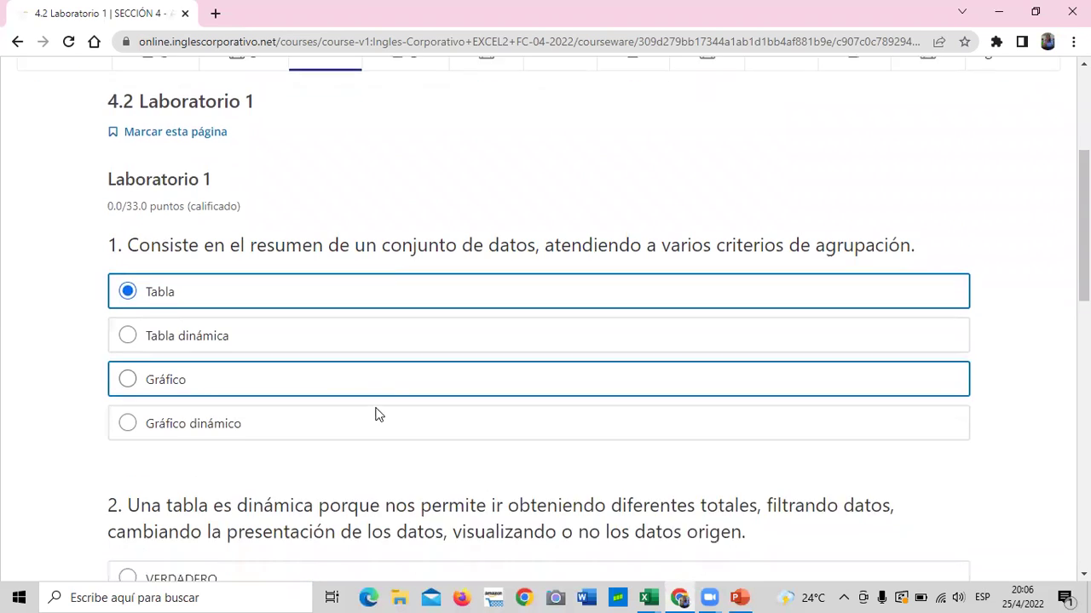
pyautogui.scroll(-1, 378, 412)
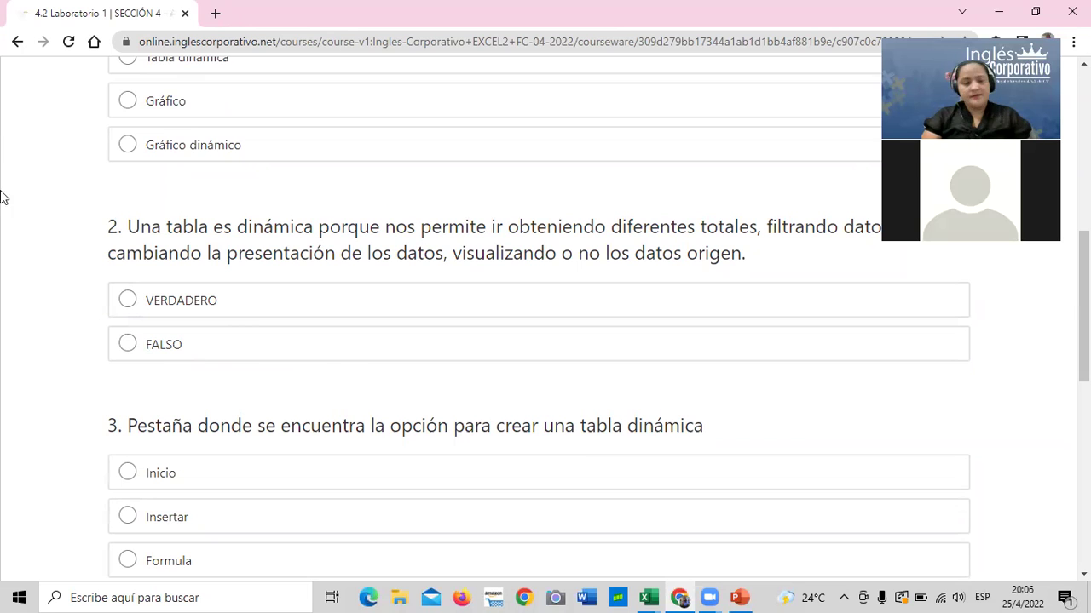
pyautogui.click(129, 301)
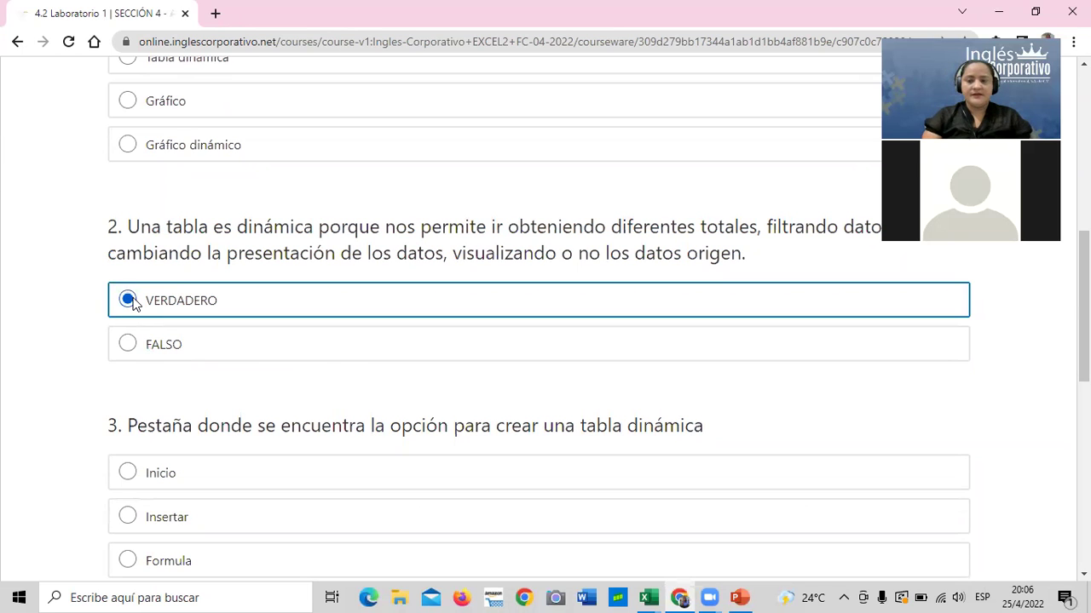
pyautogui.scroll(-2, 314, 348)
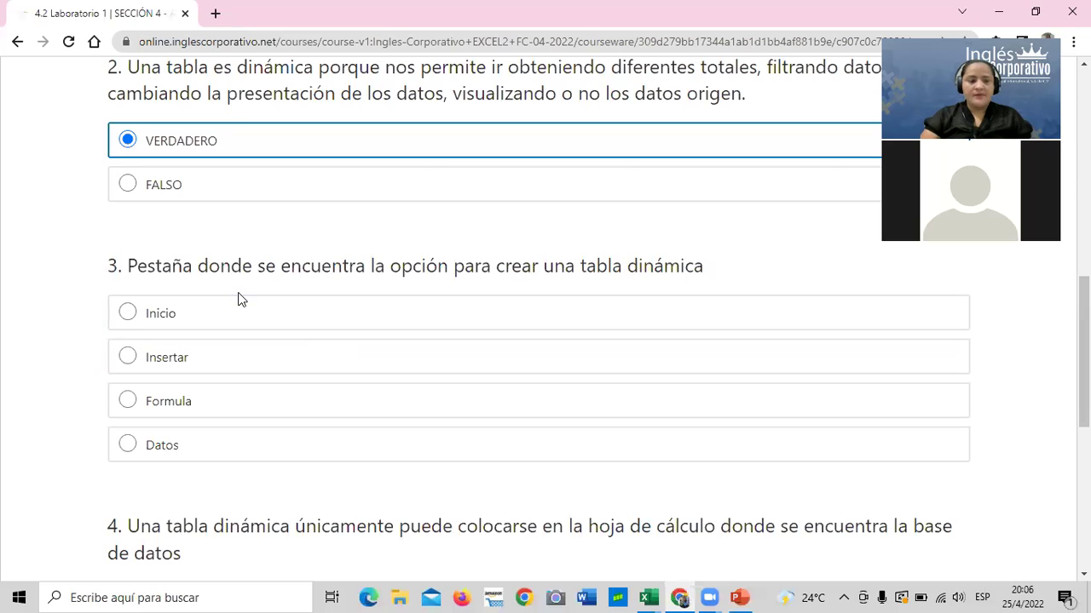
pyautogui.click(149, 367)
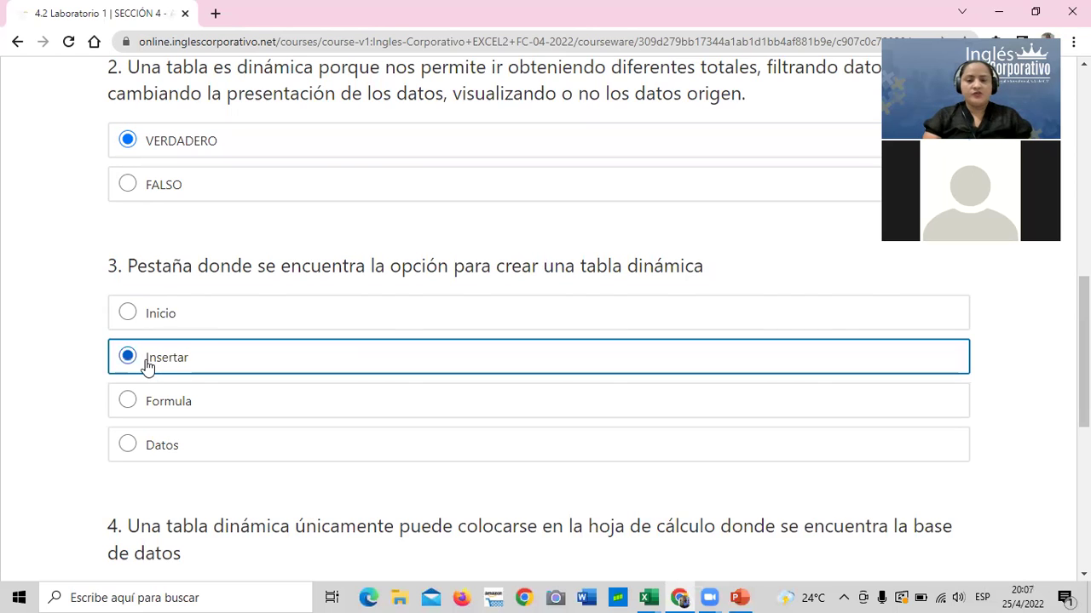
pyautogui.scroll(-1, 287, 408)
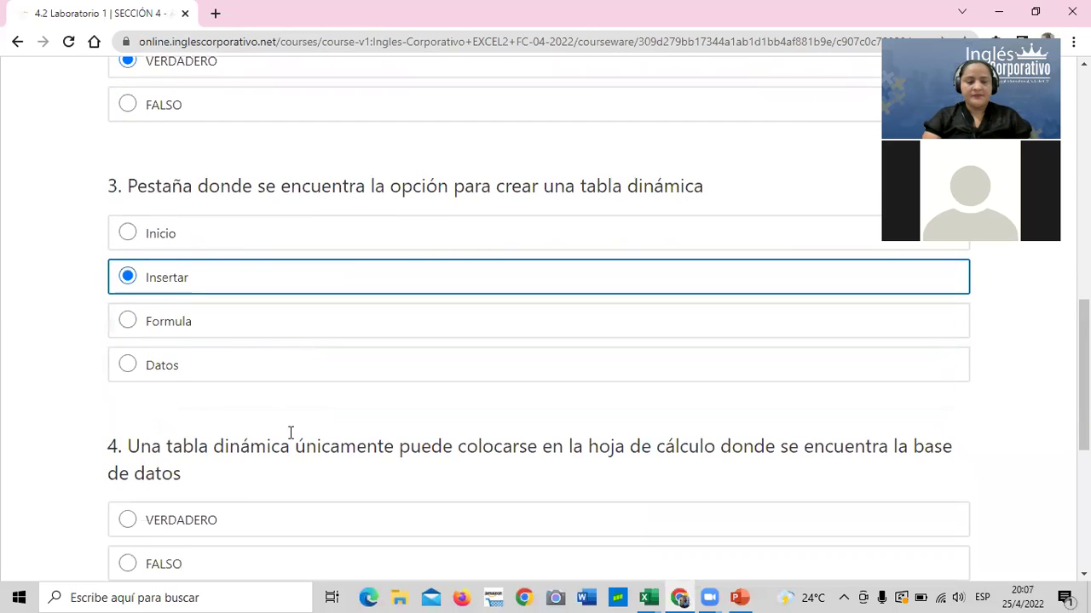
pyautogui.scroll(2, 289, 413)
pyautogui.scroll(-1, 290, 433)
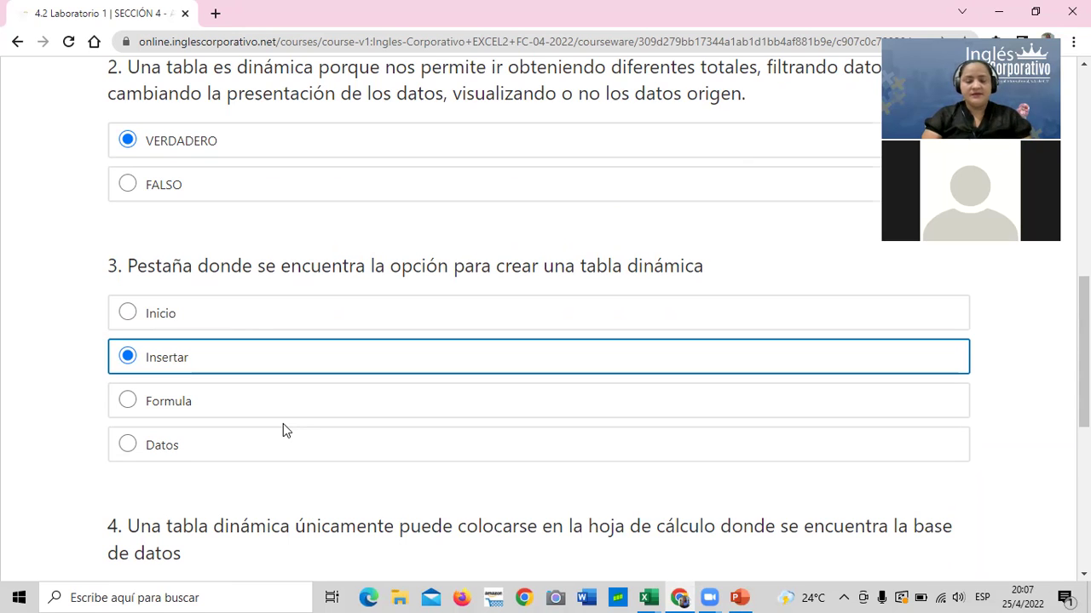
pyautogui.scroll(-2, 283, 424)
pyautogui.click(145, 485)
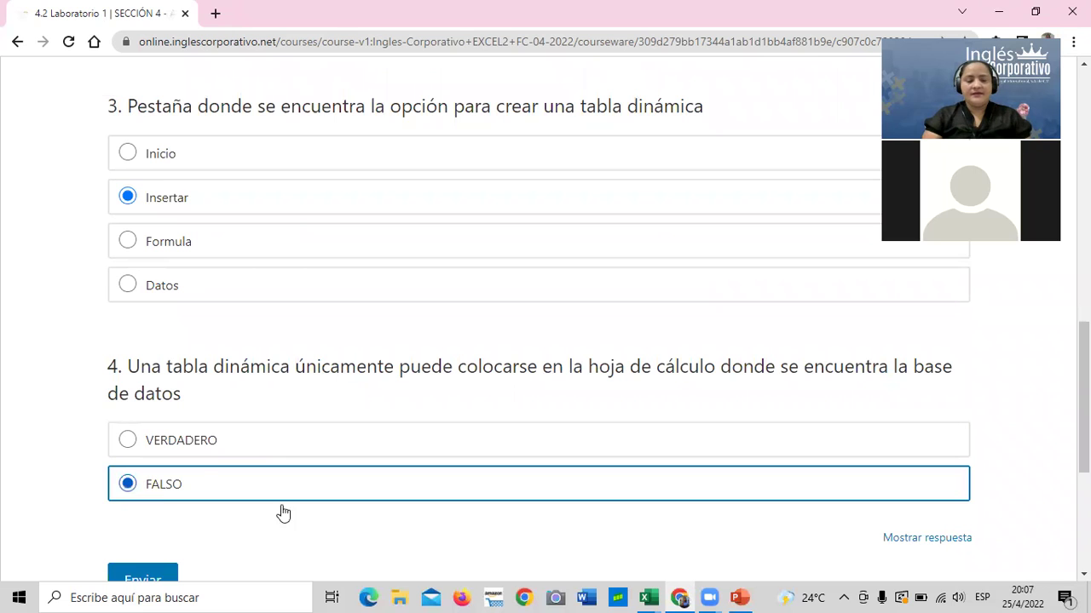
# - Reveal the correct answers and change question 1's answer to Tabla dinámica
pyautogui.click(890, 538)
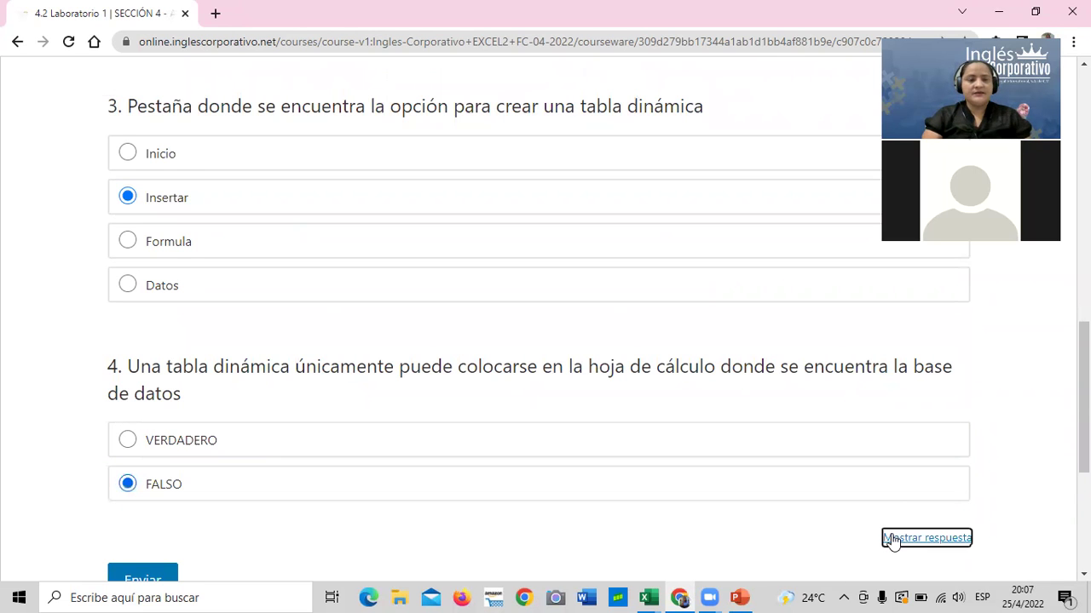
pyautogui.scroll(4, 385, 447)
pyautogui.scroll(4, 387, 447)
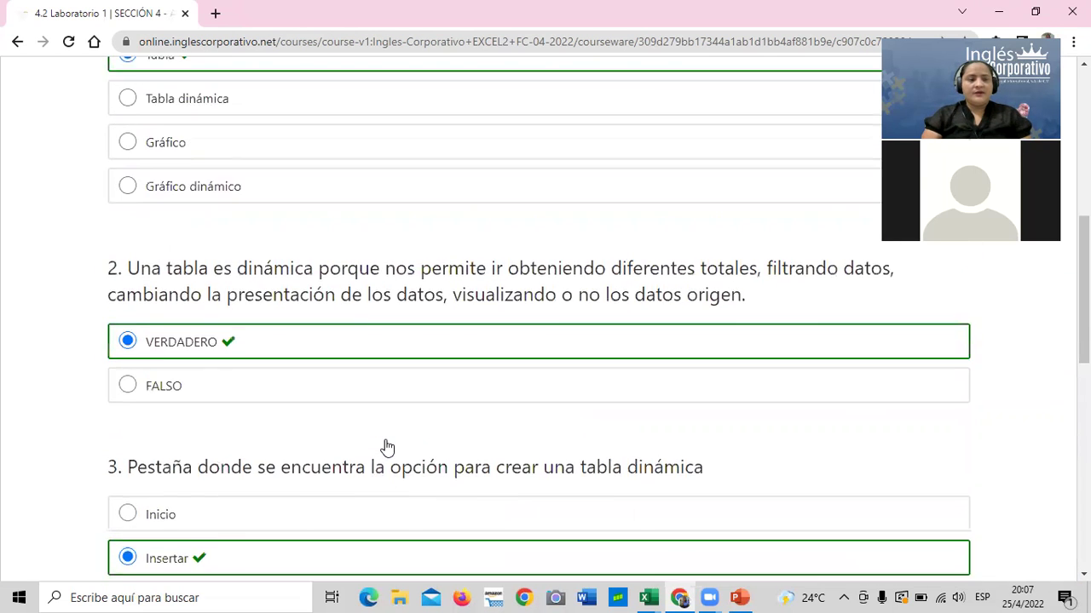
pyautogui.scroll(2, 385, 446)
pyautogui.scroll(2, 384, 448)
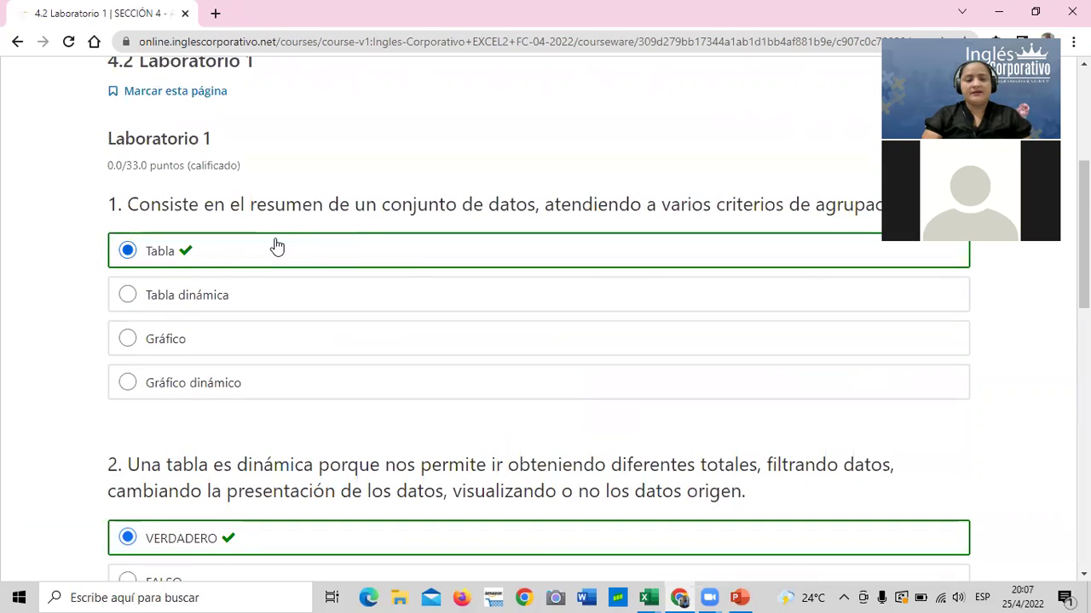
pyautogui.click(237, 306)
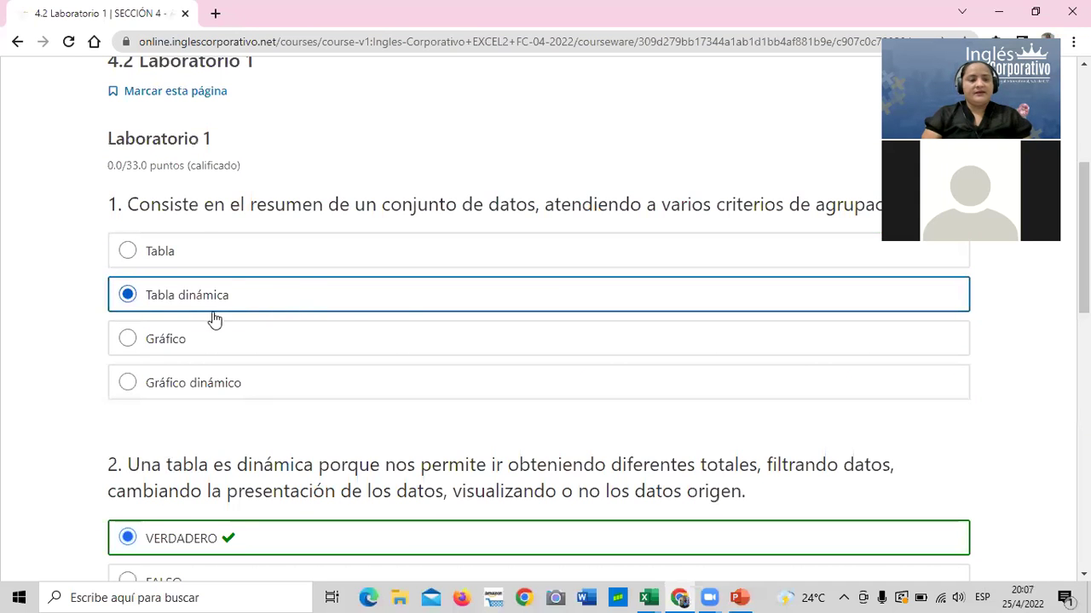
# - Reveal the answers again and switch question 1 back to Tabla
pyautogui.scroll(-3, 402, 298)
pyautogui.scroll(-6, 407, 300)
pyautogui.scroll(6, 716, 432)
pyautogui.scroll(-2, 933, 542)
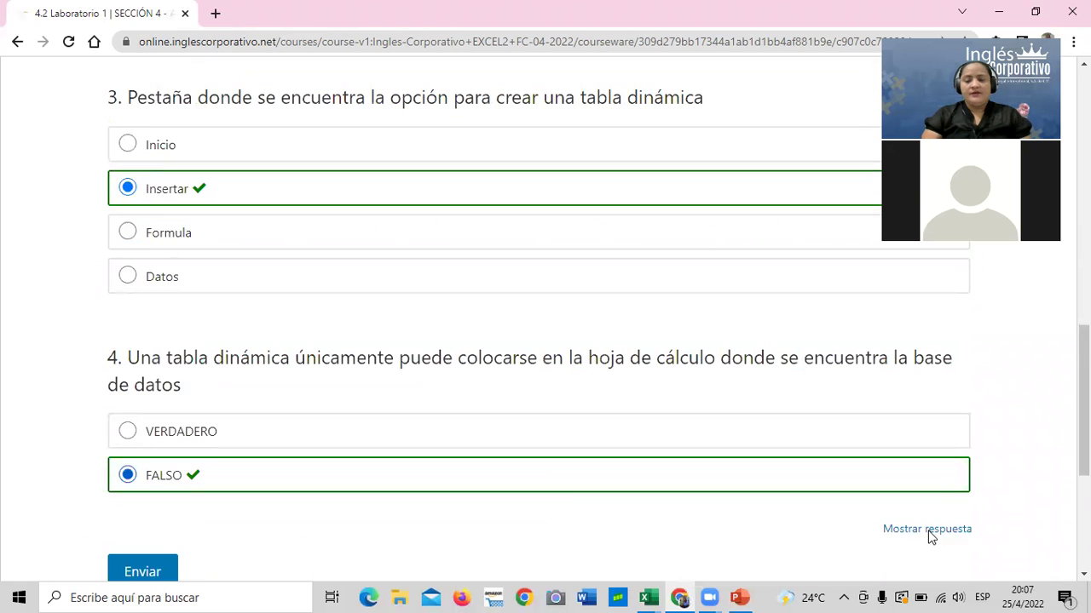
pyautogui.click(928, 530)
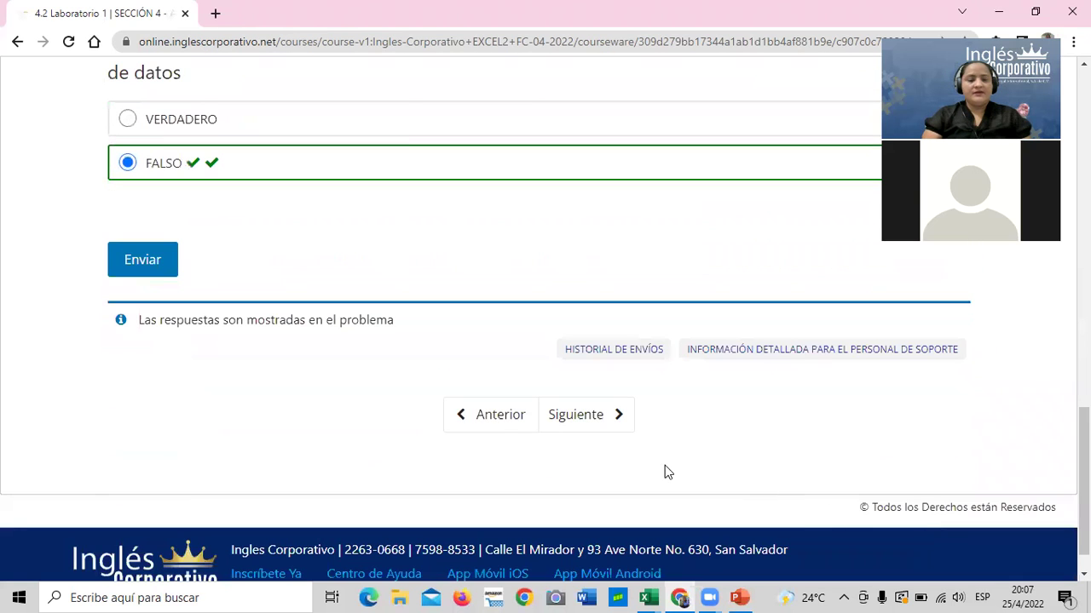
pyautogui.scroll(5, 555, 452)
pyautogui.scroll(4, 552, 447)
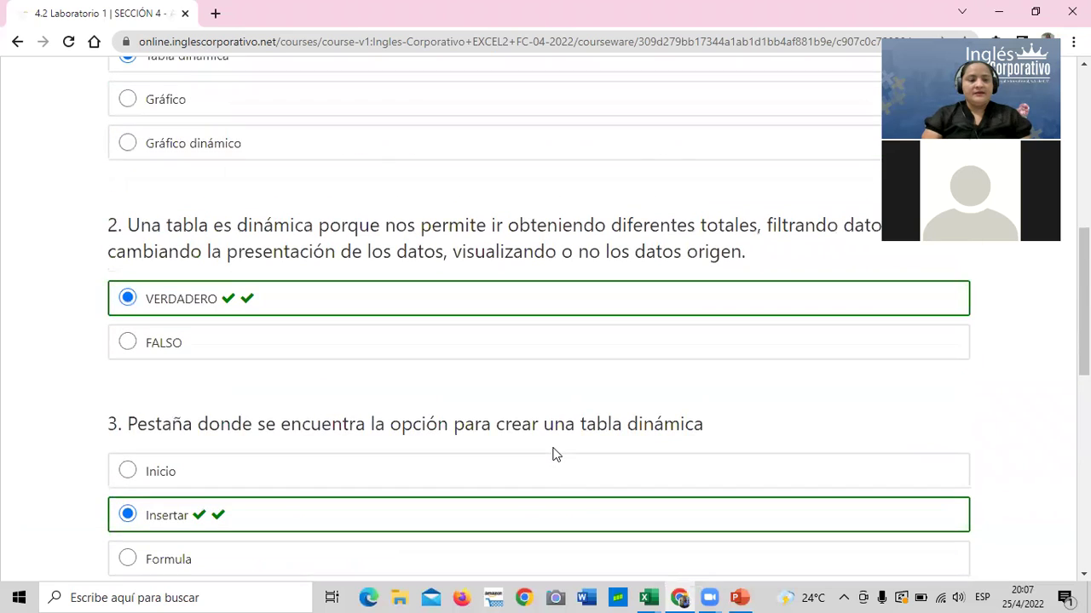
pyautogui.scroll(4, 552, 454)
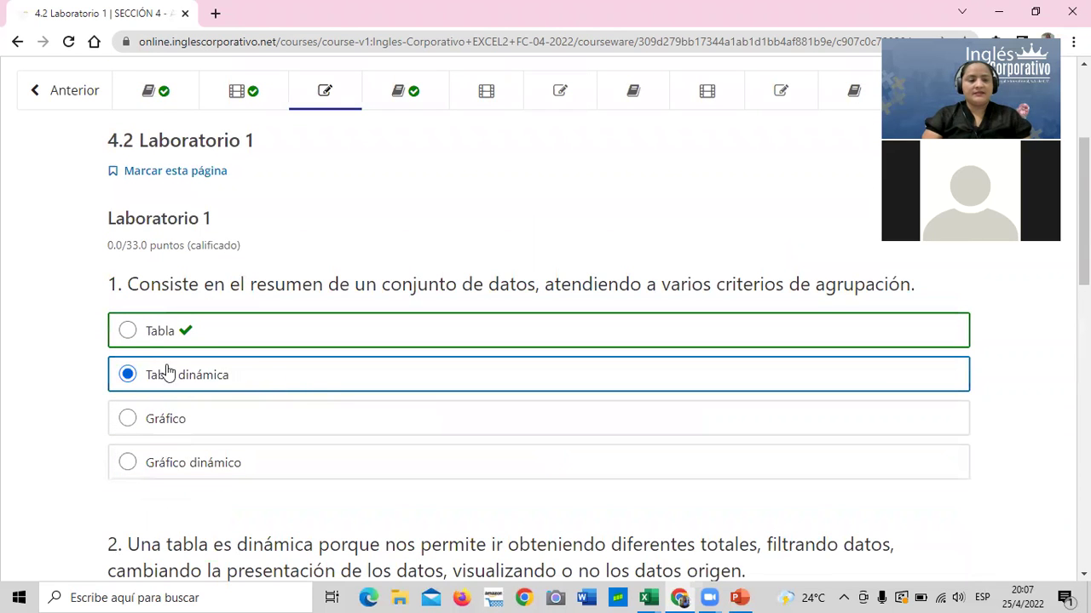
pyautogui.click(128, 333)
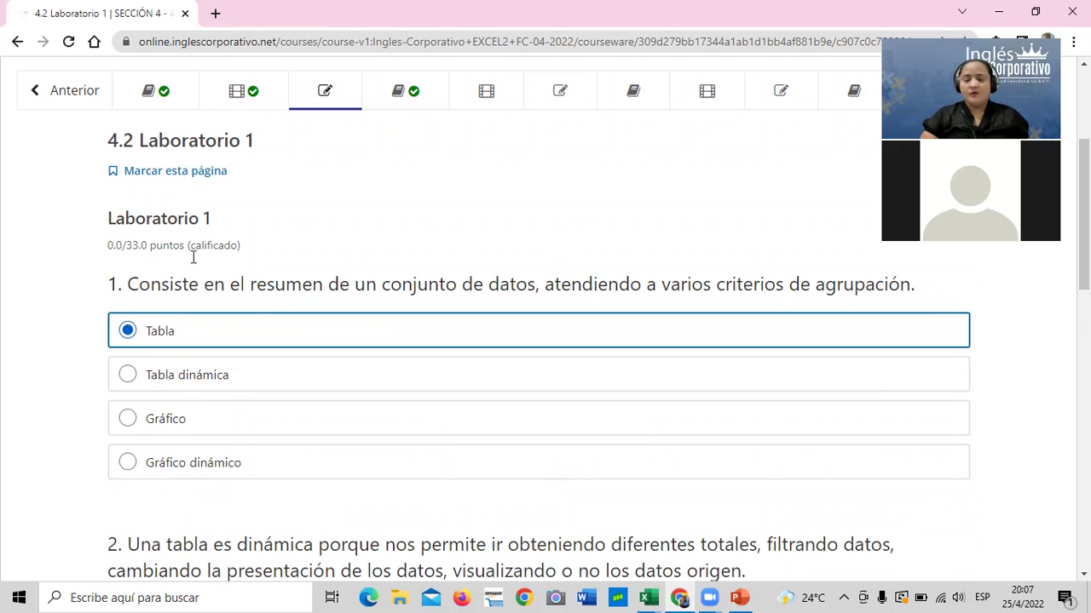
pyautogui.scroll(3, 467, 314)
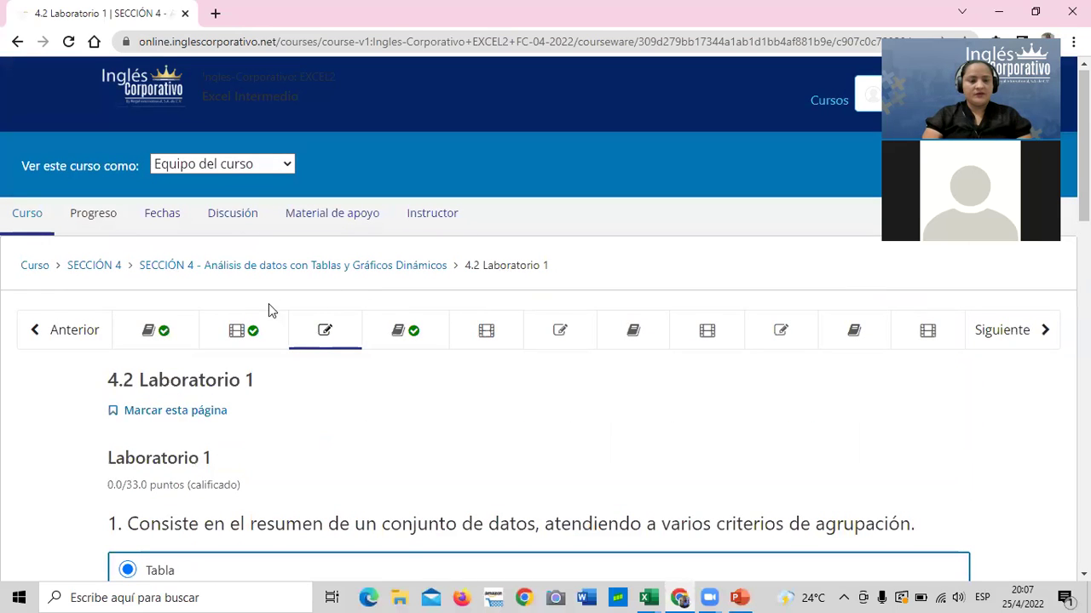
pyautogui.click(425, 336)
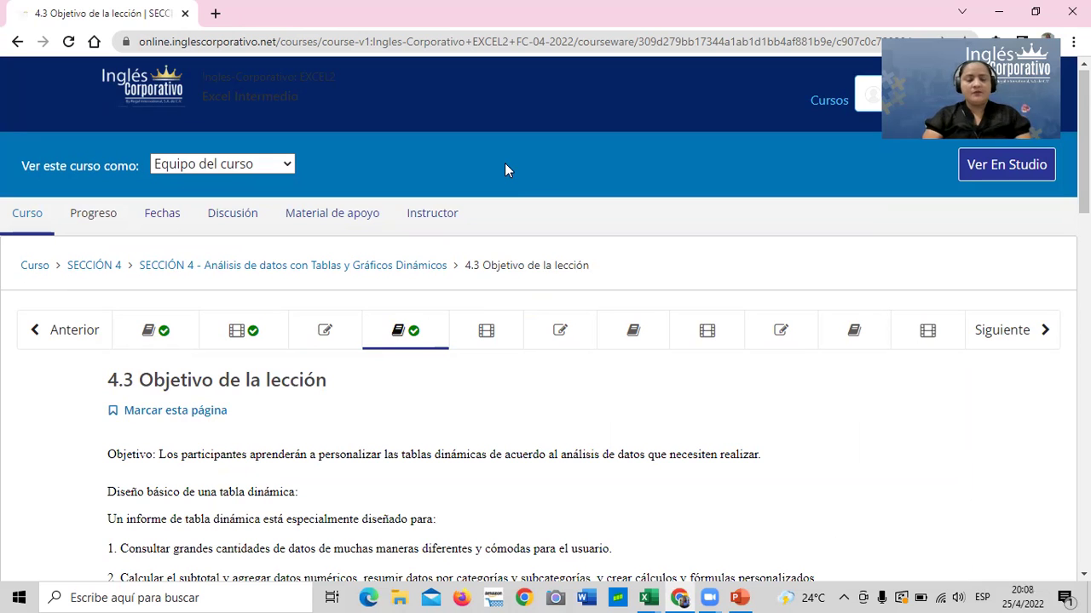
pyautogui.scroll(-1, 540, 245)
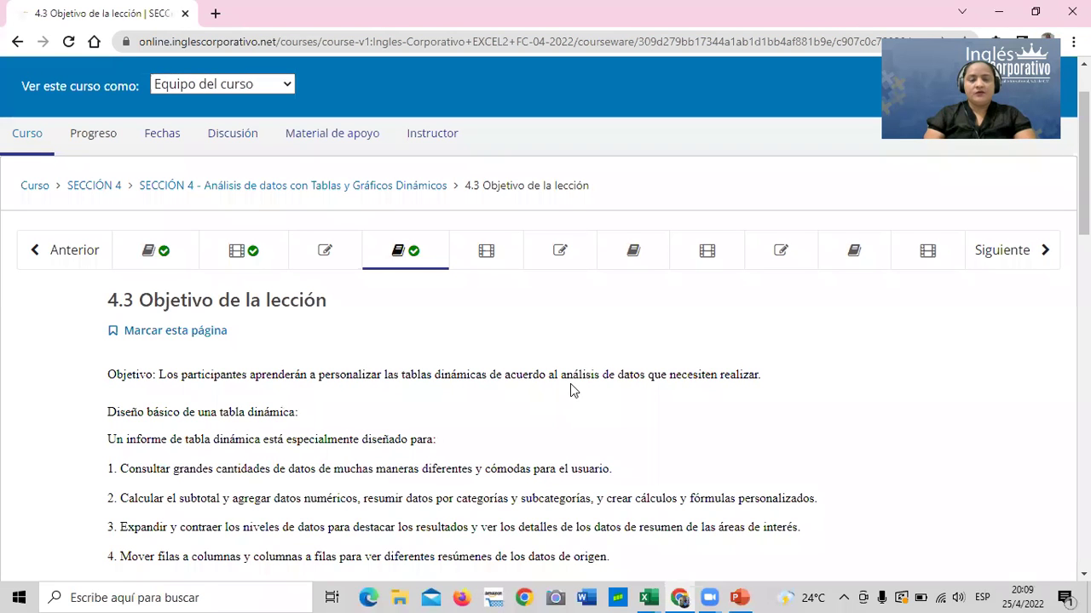
pyautogui.scroll(-1, 655, 397)
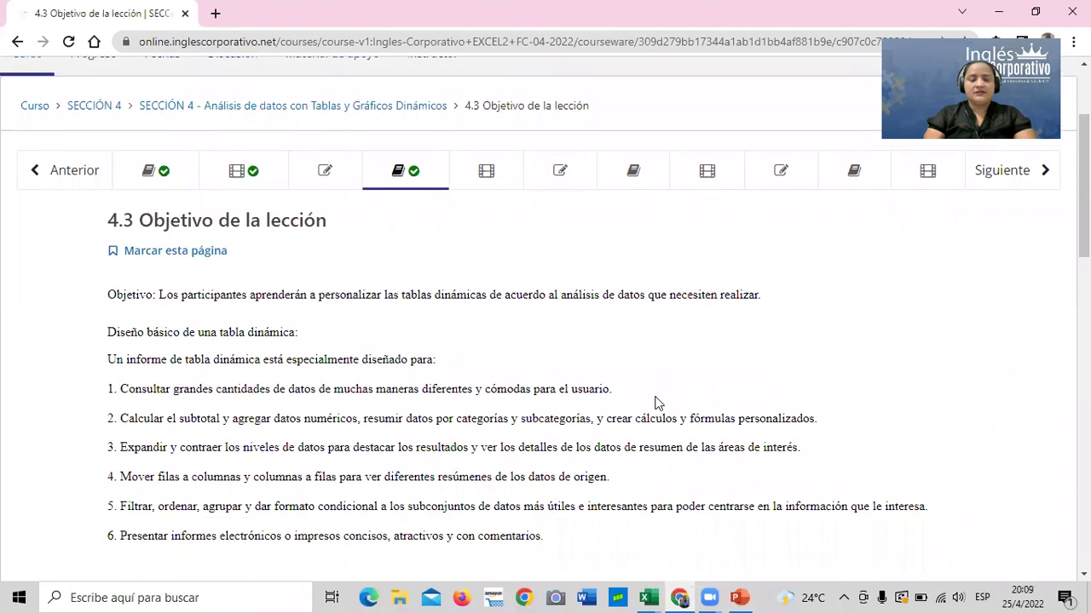
pyautogui.scroll(-1, 657, 402)
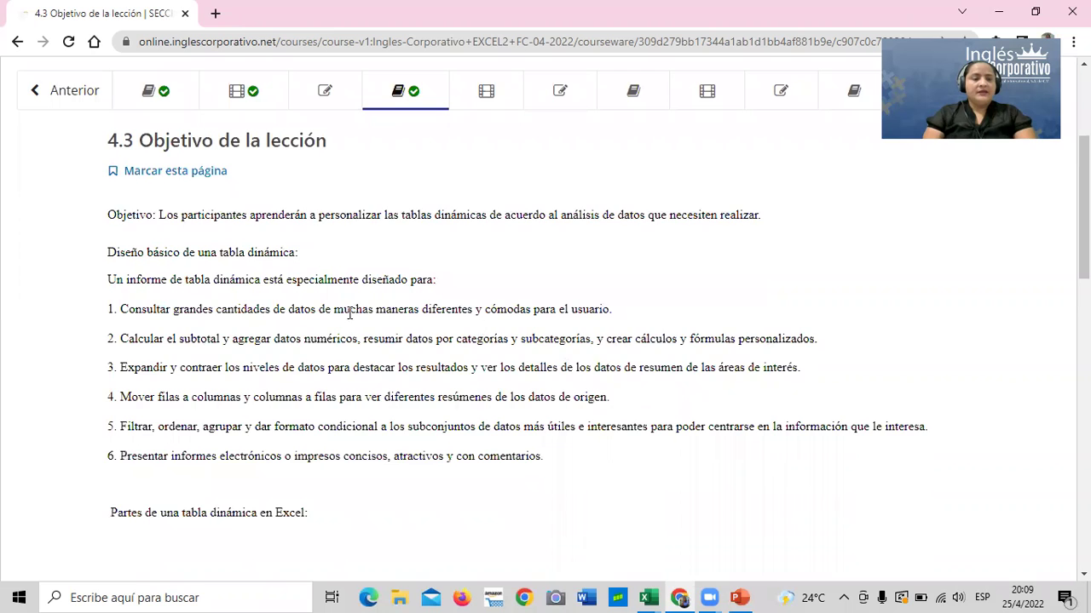
pyautogui.scroll(-1, 537, 310)
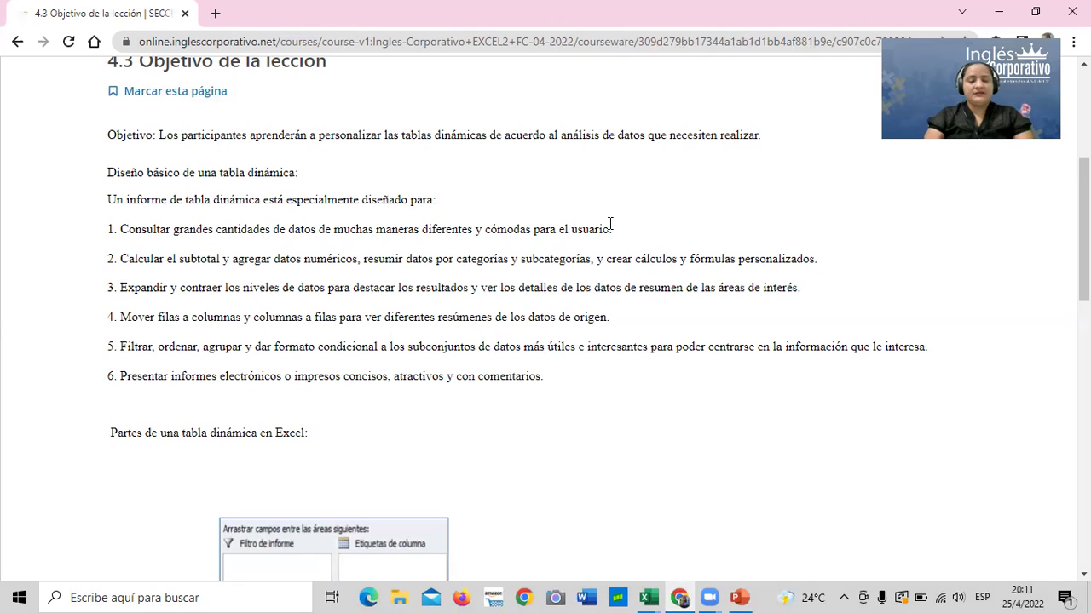
# - Scroll to the bottom of lesson 4.3 and continue to 4.4 Personalizar Tablas Dinámicas
pyautogui.scroll(-4, 609, 226)
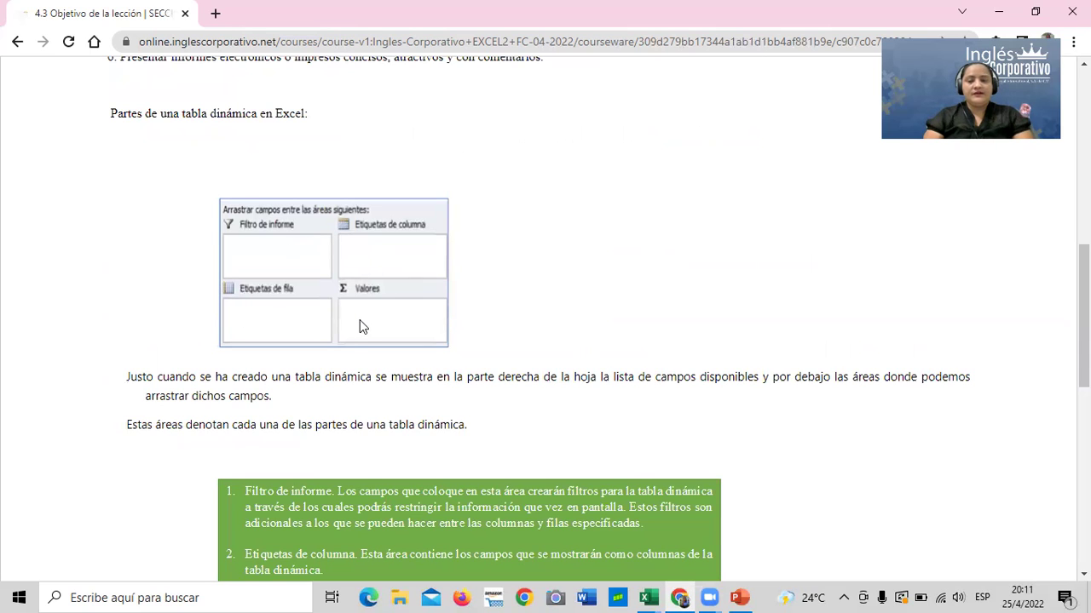
pyautogui.scroll(-1, 359, 322)
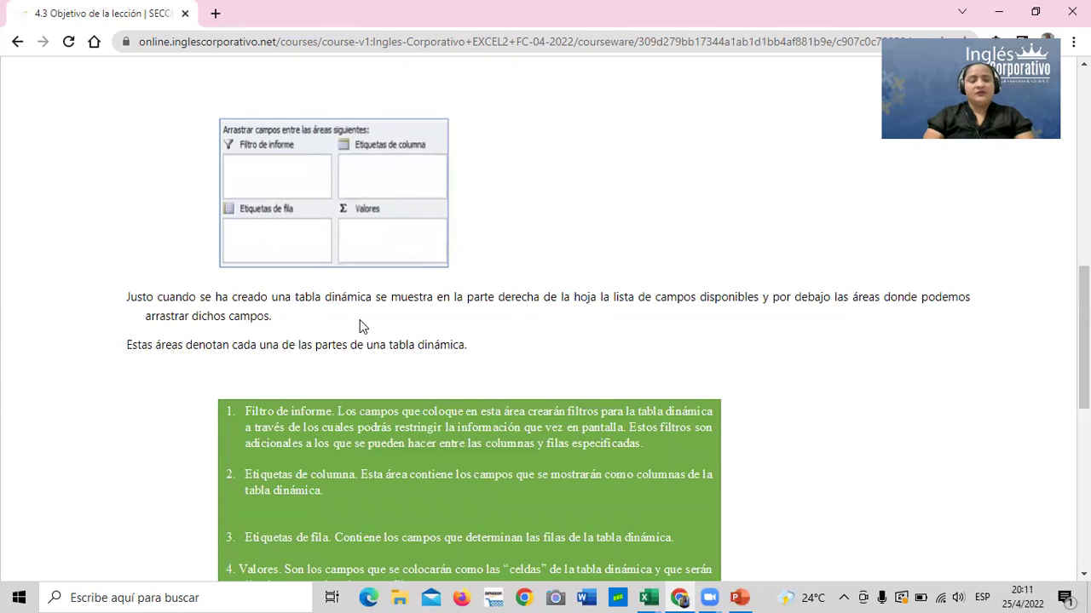
pyautogui.scroll(-1, 359, 321)
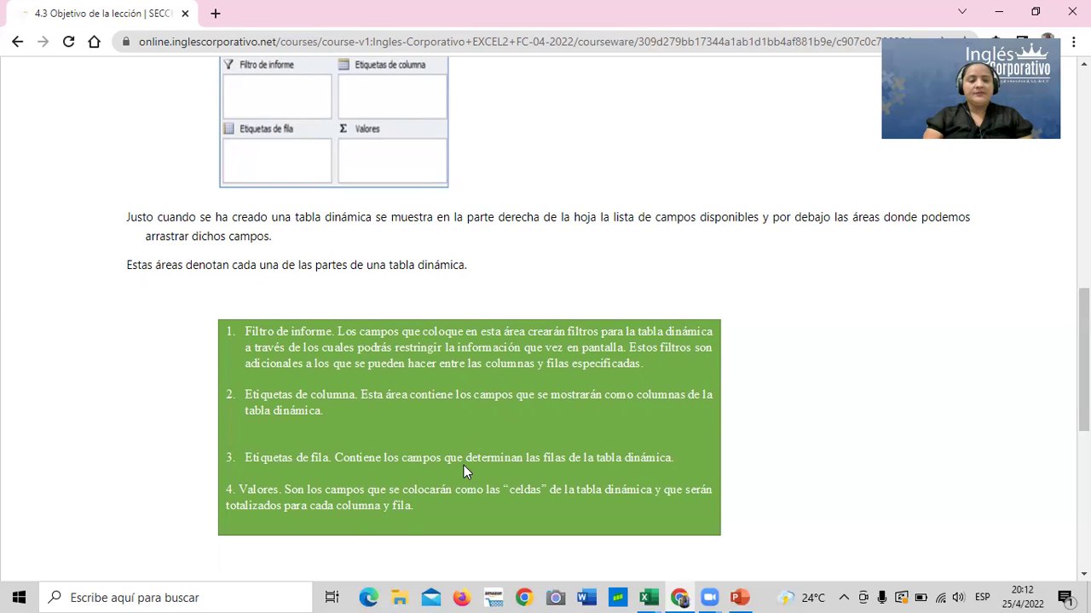
pyautogui.scroll(-1, 460, 464)
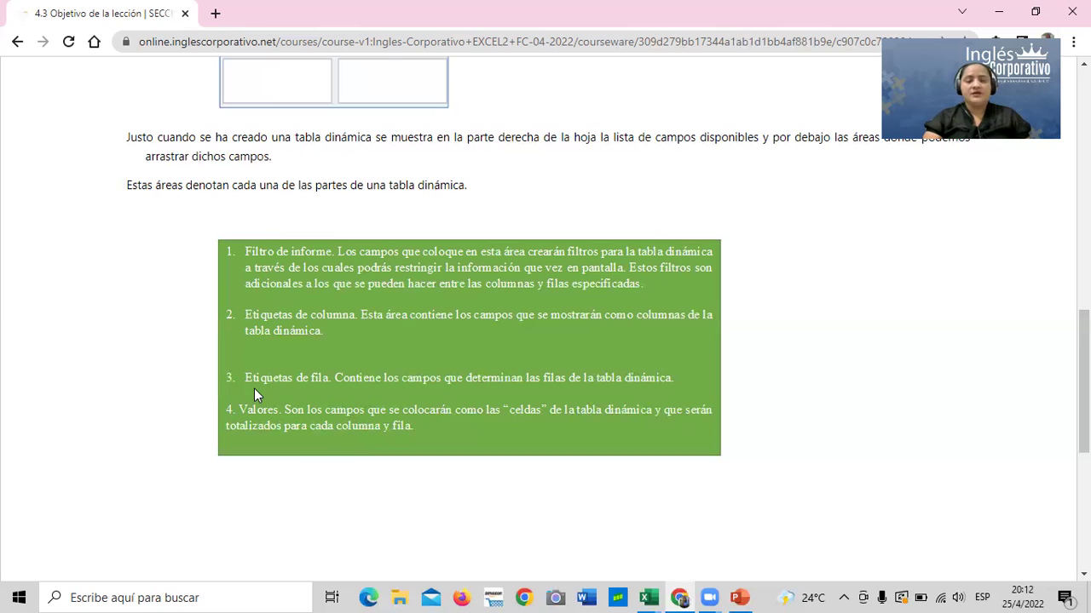
pyautogui.scroll(-3, 426, 454)
pyautogui.scroll(-2, 426, 454)
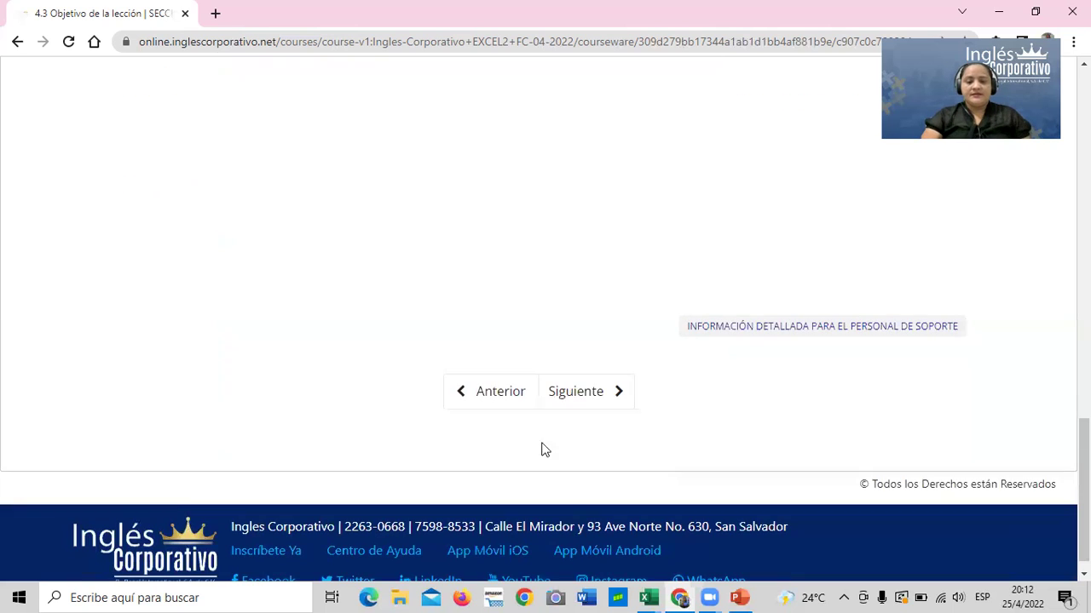
pyautogui.click(592, 394)
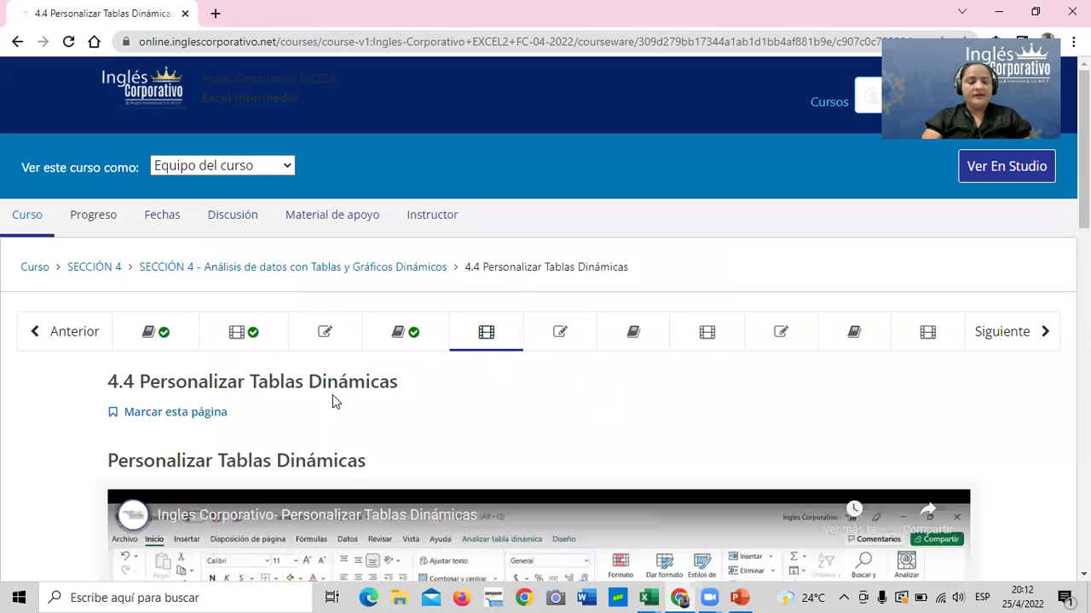
pyautogui.scroll(-3, 332, 397)
pyautogui.scroll(-2, 332, 396)
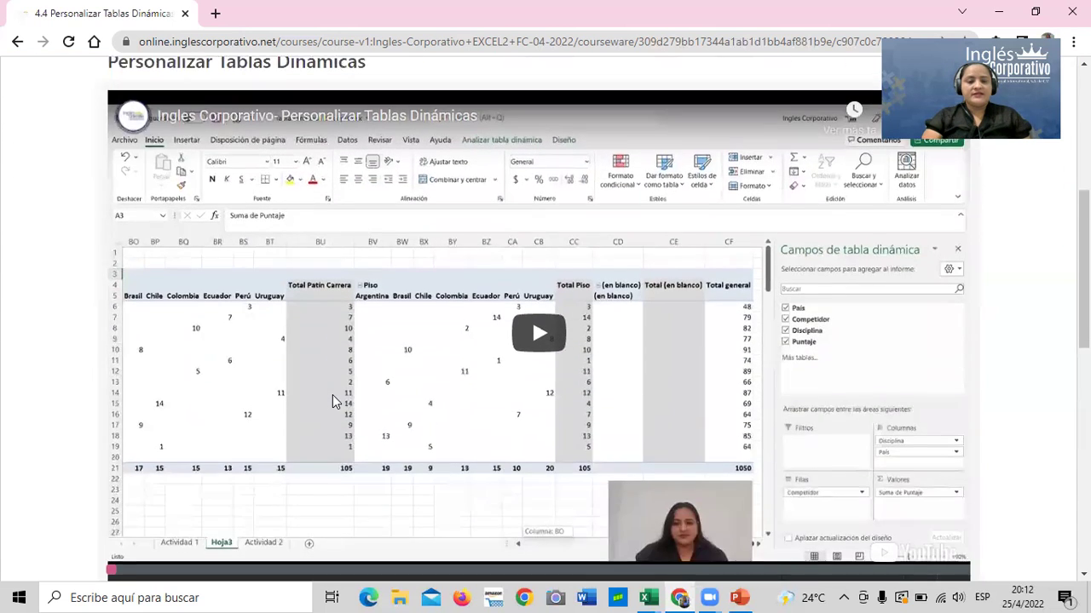
pyautogui.scroll(-3, 333, 400)
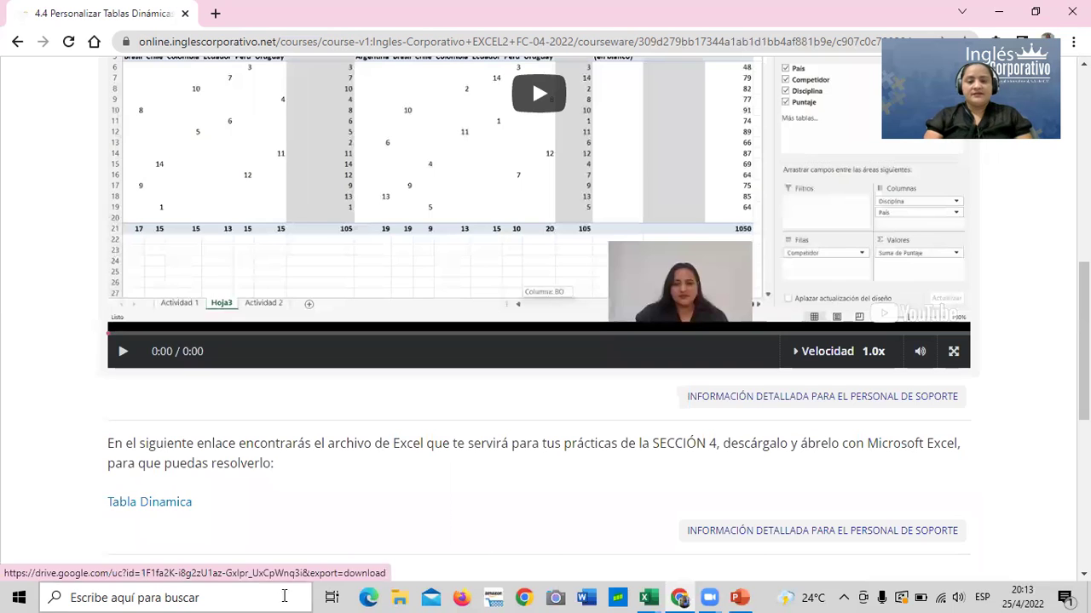
pyautogui.scroll(-2, 443, 534)
pyautogui.scroll(1, 440, 528)
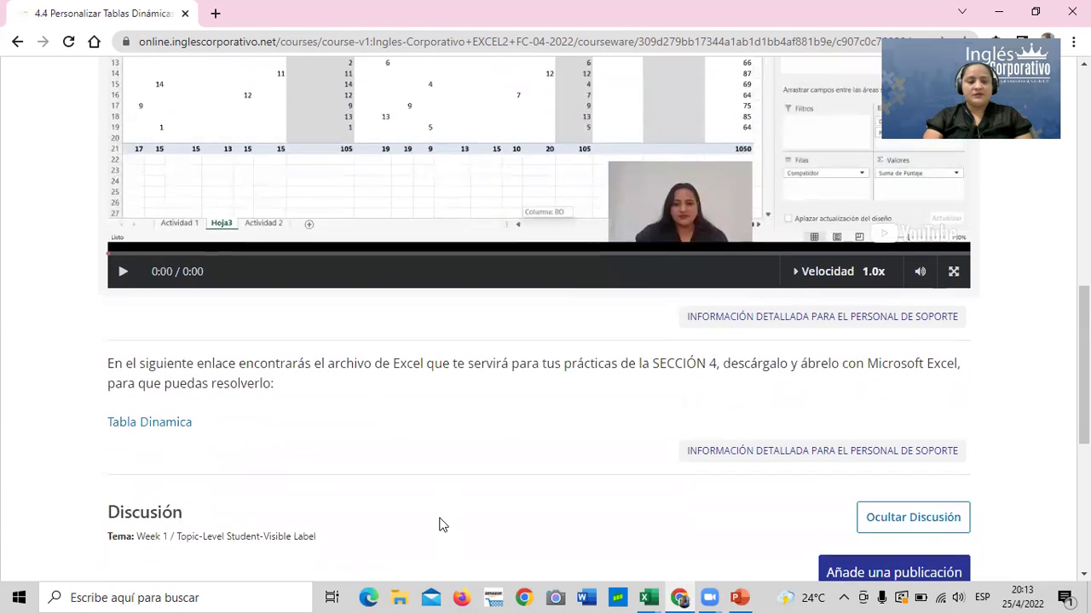
pyautogui.scroll(4, 426, 511)
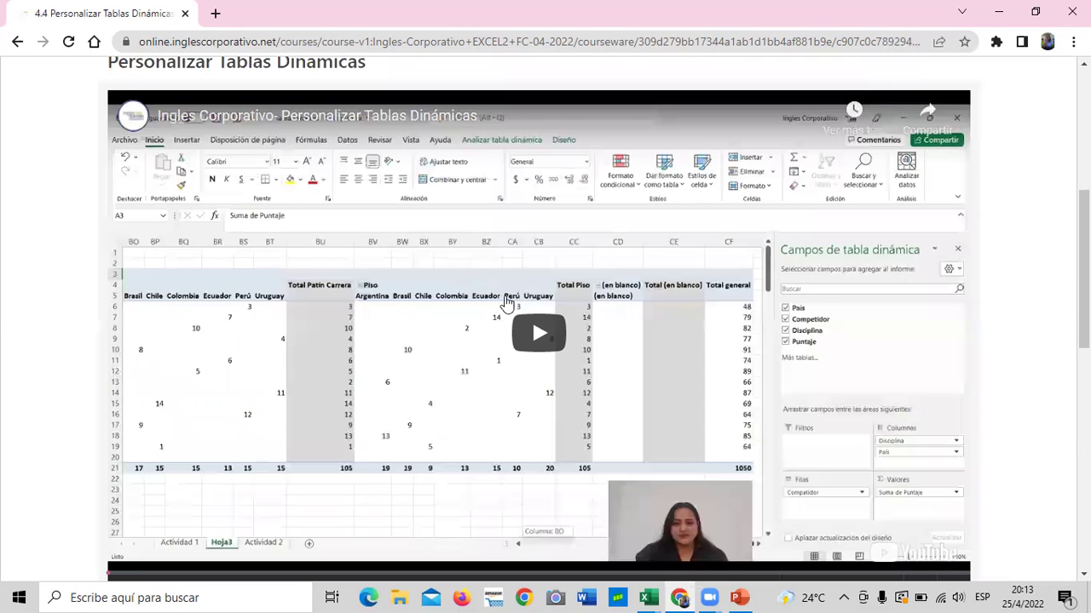
# - Play the 4.4 lesson video and raise the volume twice, up to 72
pyautogui.click(521, 334)
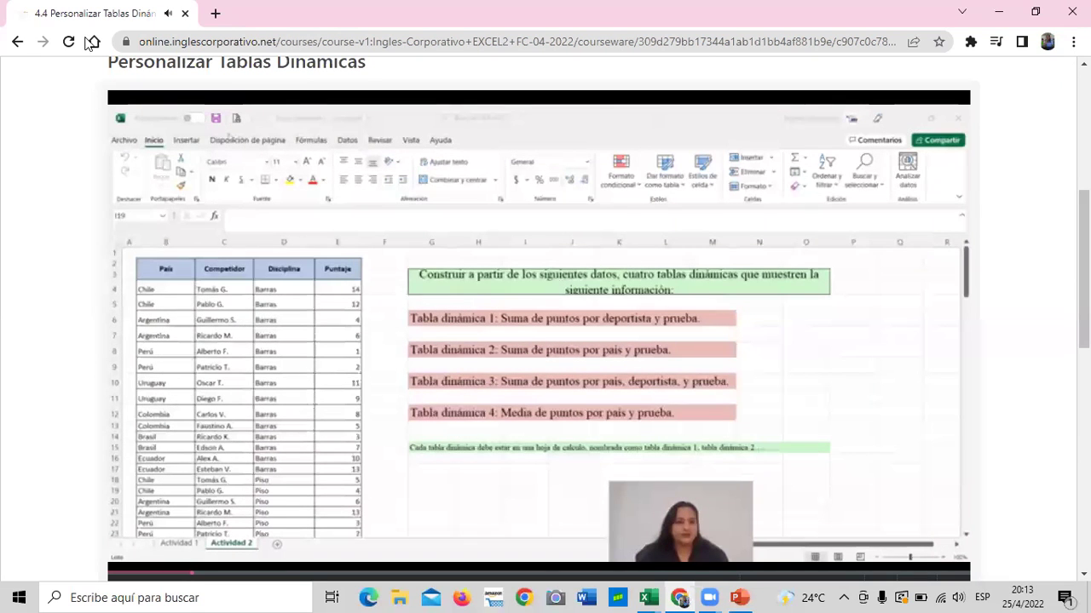
pyautogui.scroll(-1, 189, 102)
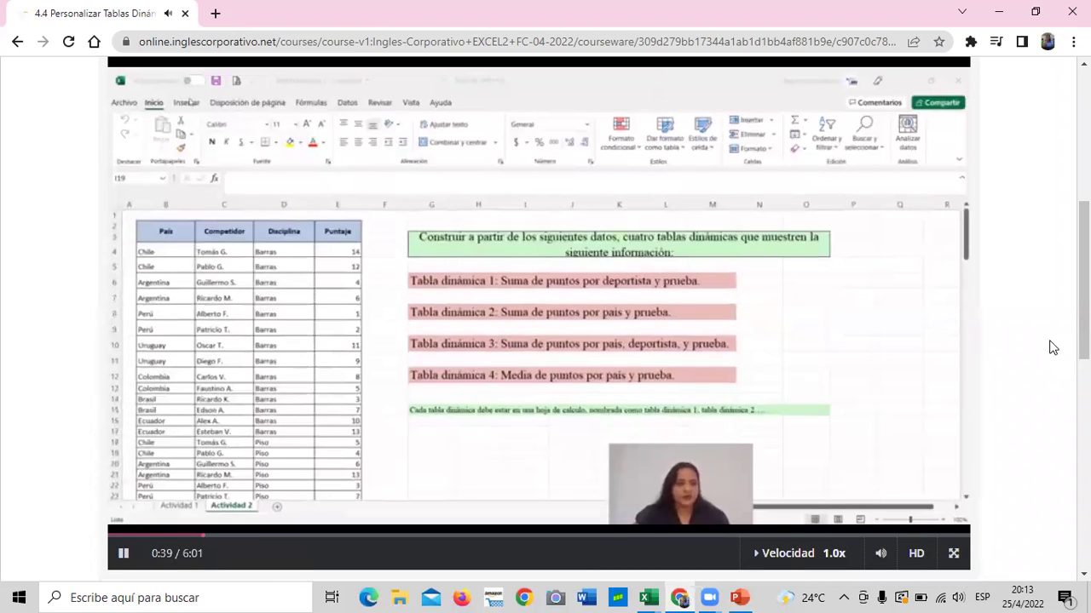
pyautogui.press('XF86AudioRaiseVolume')
pyautogui.press('XF86AudioRaiseVolume')
pyautogui.press('XF86AudioRaiseVolume')
pyautogui.press('XF86AudioRaiseVolume')
pyautogui.press('XF86AudioRaiseVolume')
pyautogui.press('XF86AudioRaiseVolume')
pyautogui.press('XF86AudioRaiseVolume')
pyautogui.press('XF86AudioRaiseVolume')
pyautogui.press('XF86AudioRaiseVolume')
pyautogui.press('XF86AudioRaiseVolume')
pyautogui.press('XF86AudioRaiseVolume')
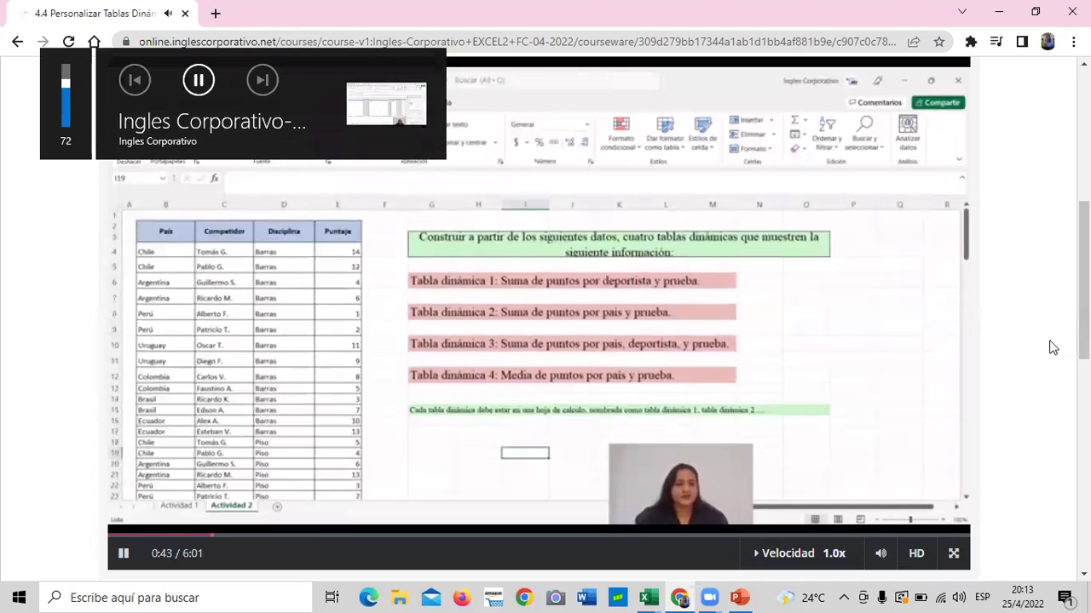
pyautogui.press('XF86AudioRaiseVolume')
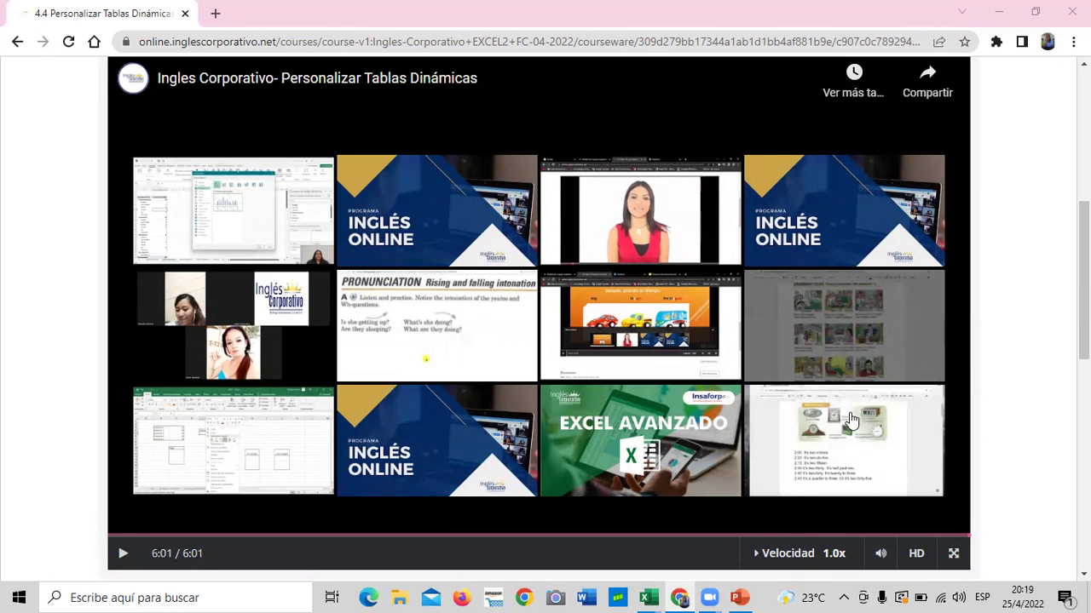
# - Let the Personalizar Tablas Dinámicas video play through to 6:01 / 6:01
pyautogui.moveTo(643, 595)
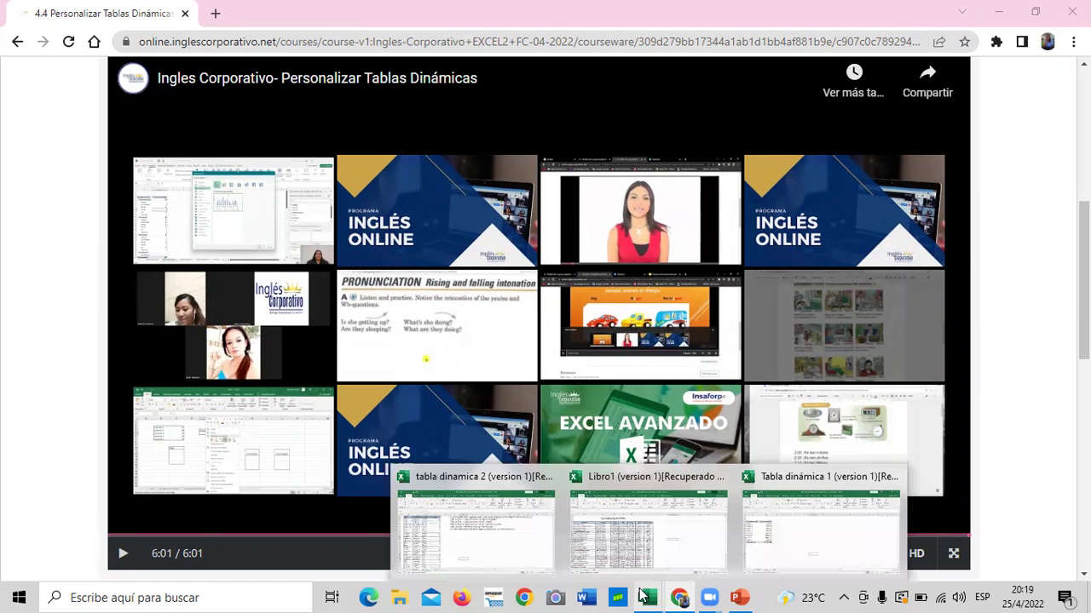
pyautogui.click(687, 527)
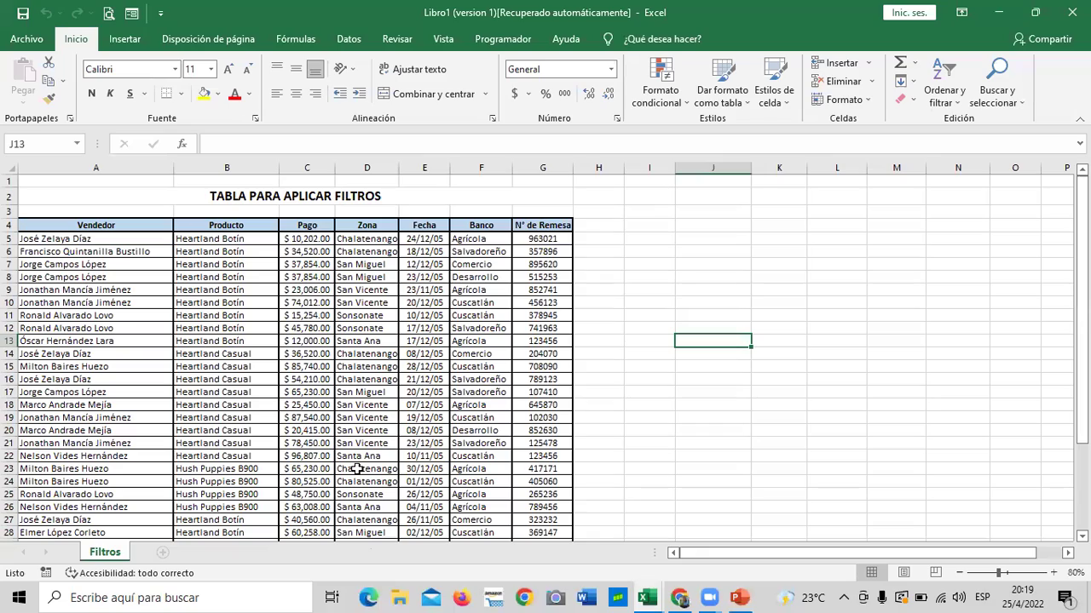
pyautogui.click(1053, 574)
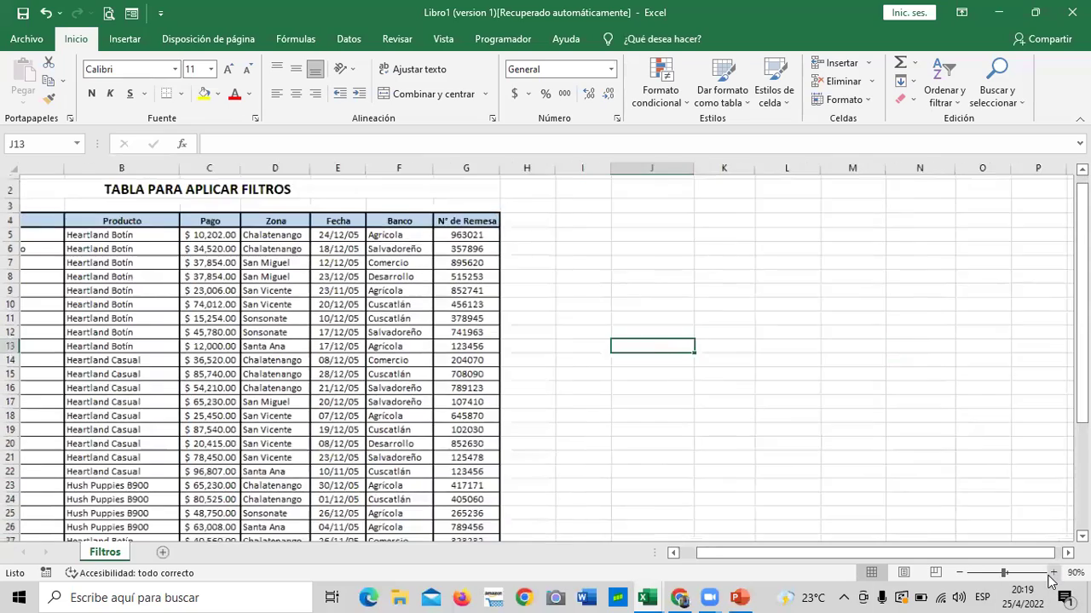
pyautogui.click(1053, 573)
pyautogui.click(958, 573)
pyautogui.click(958, 573)
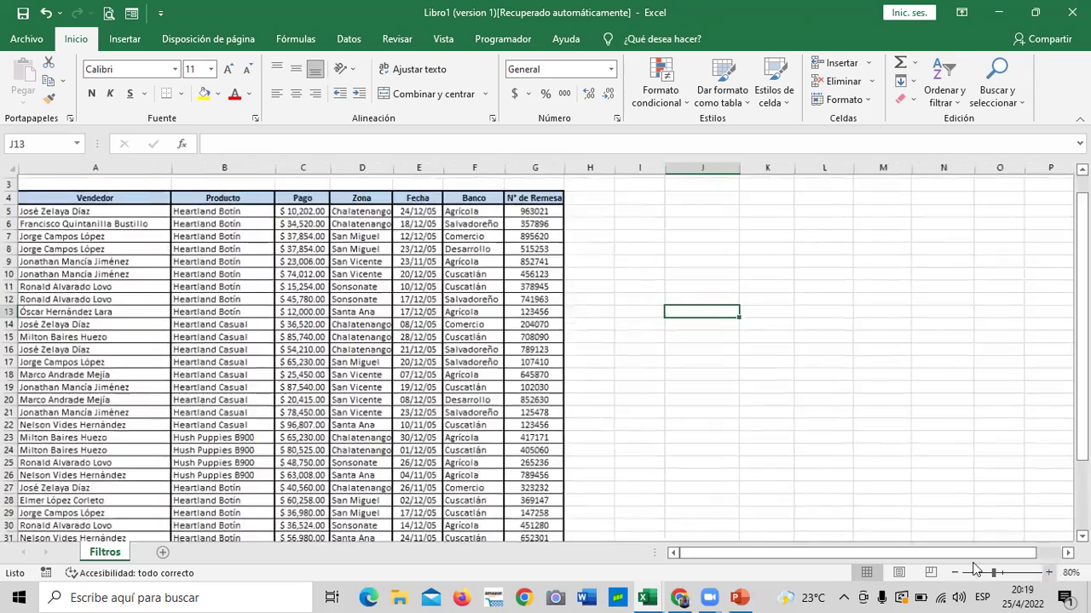
pyautogui.click(976, 569)
pyautogui.click(673, 555)
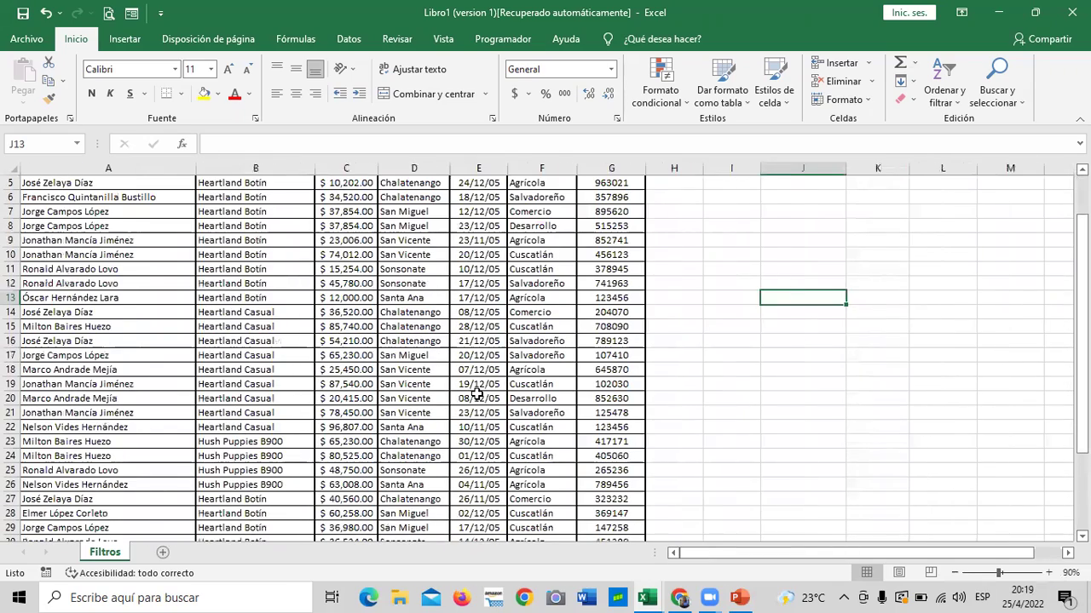
pyautogui.scroll(2, 477, 392)
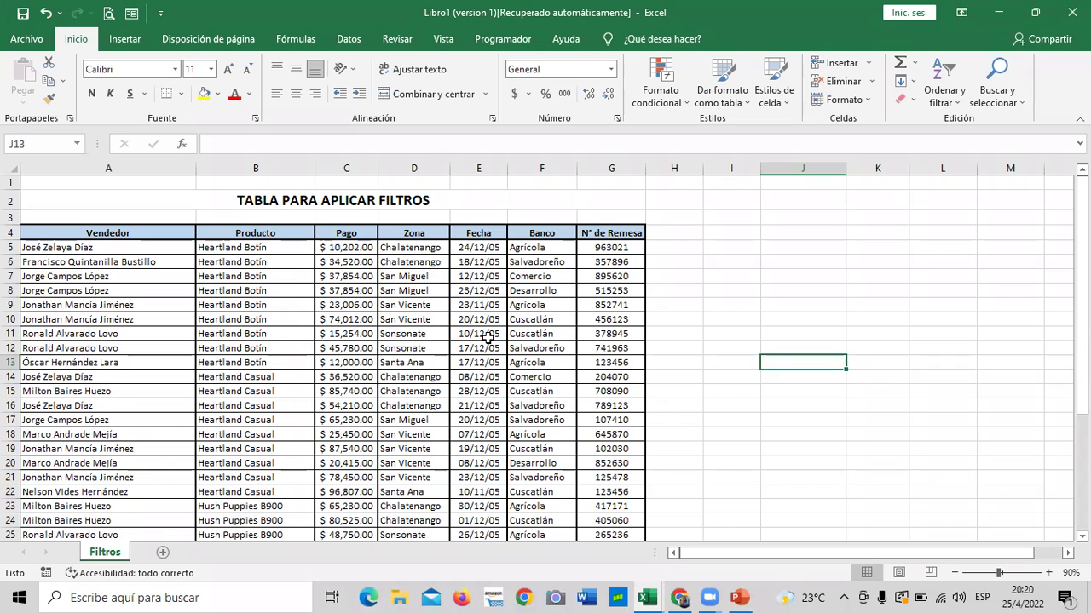
pyautogui.scroll(-3, 479, 425)
pyautogui.scroll(-5, 479, 424)
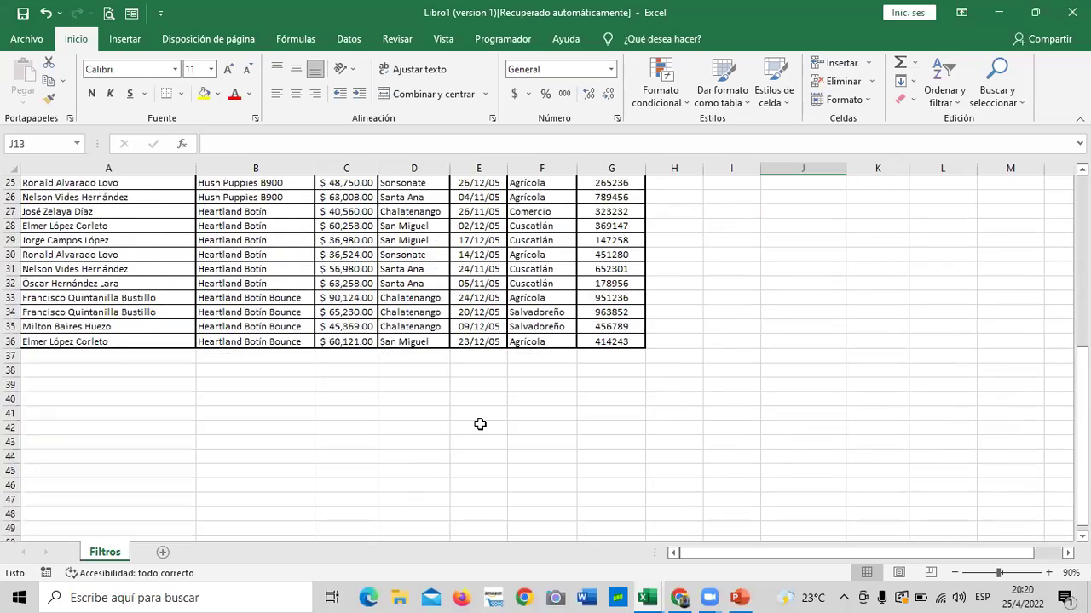
pyautogui.scroll(4, 480, 424)
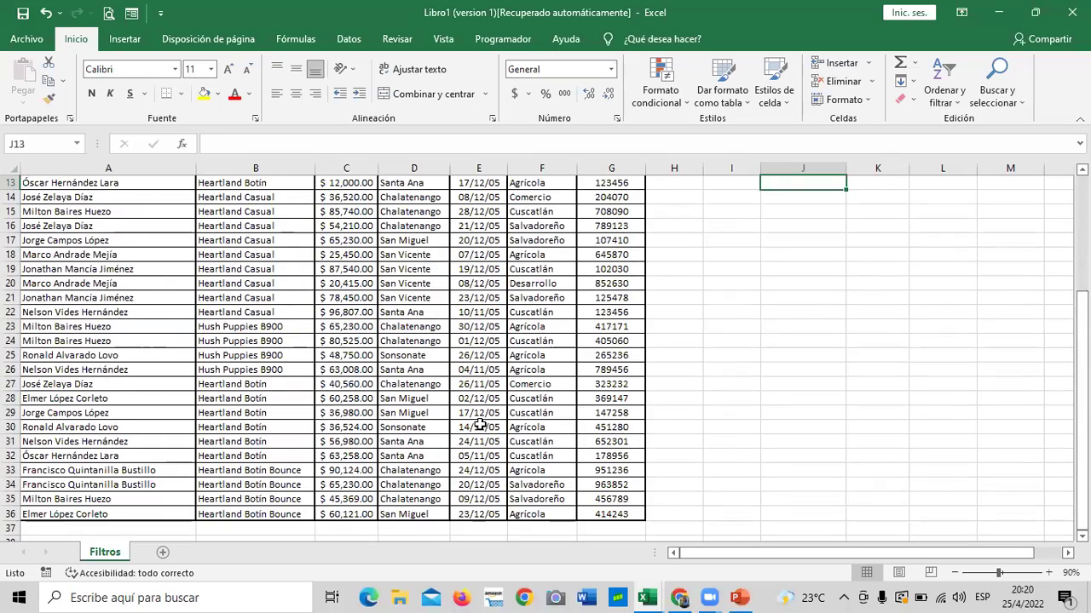
pyautogui.scroll(2, 480, 424)
pyautogui.scroll(1, 477, 422)
pyautogui.scroll(1, 474, 419)
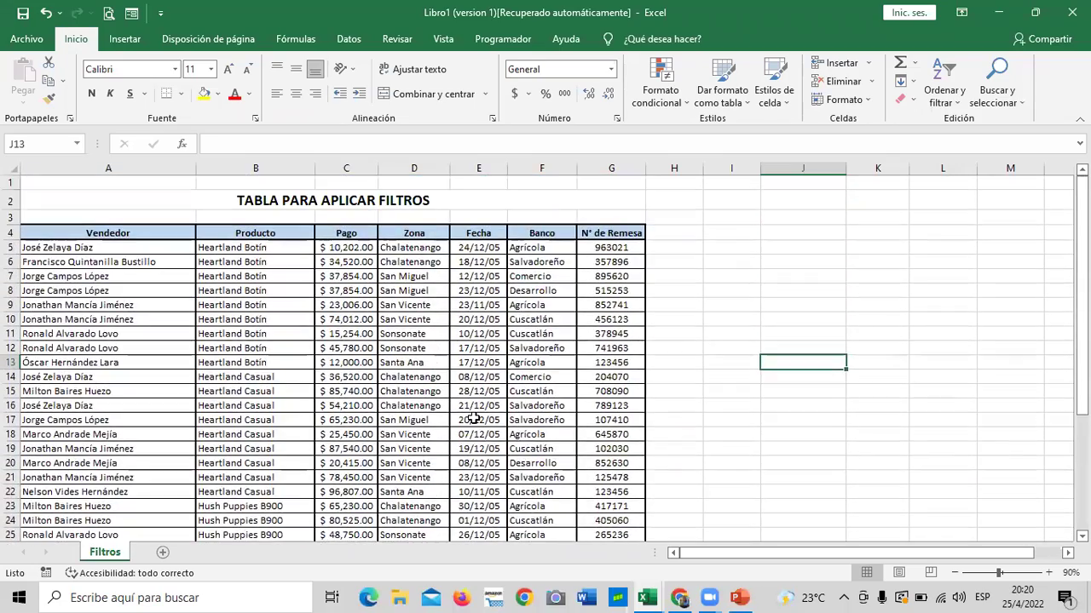
pyautogui.scroll(-3, 474, 419)
pyautogui.scroll(2, 473, 417)
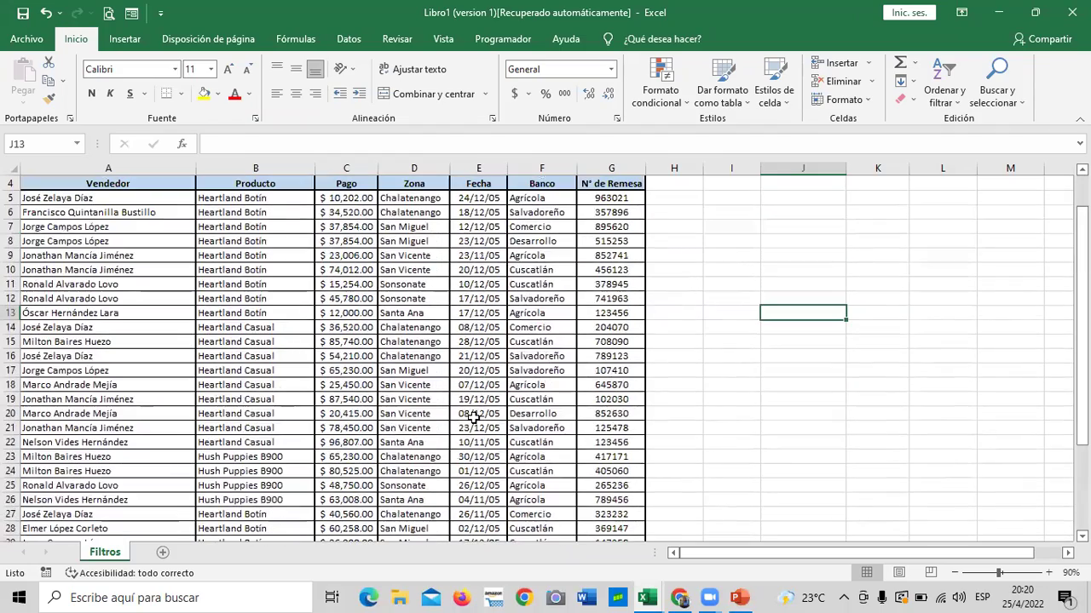
pyautogui.scroll(-2, 474, 418)
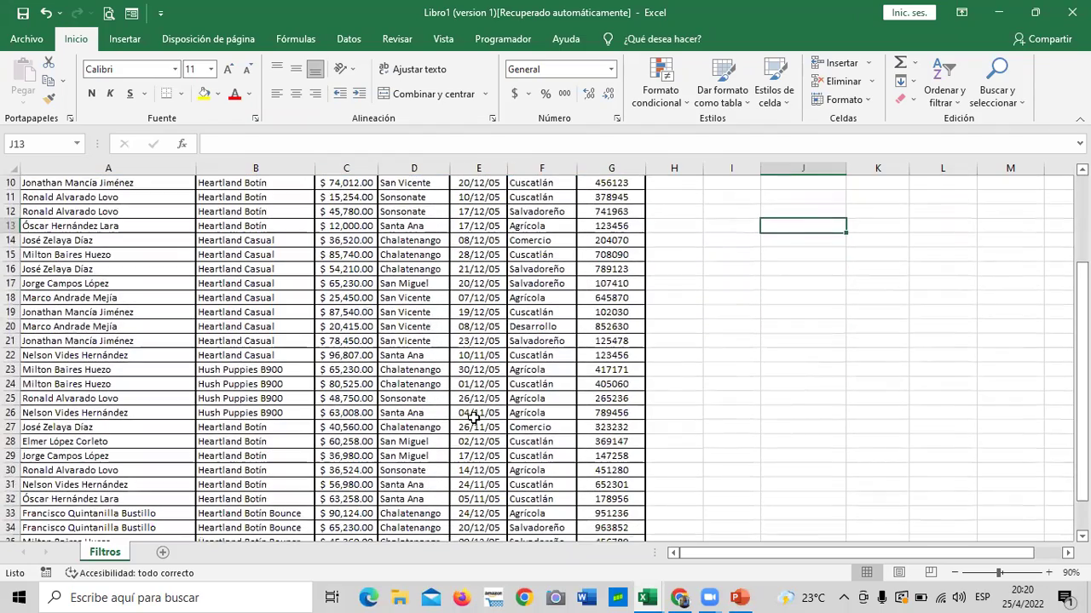
pyautogui.scroll(-3, 467, 369)
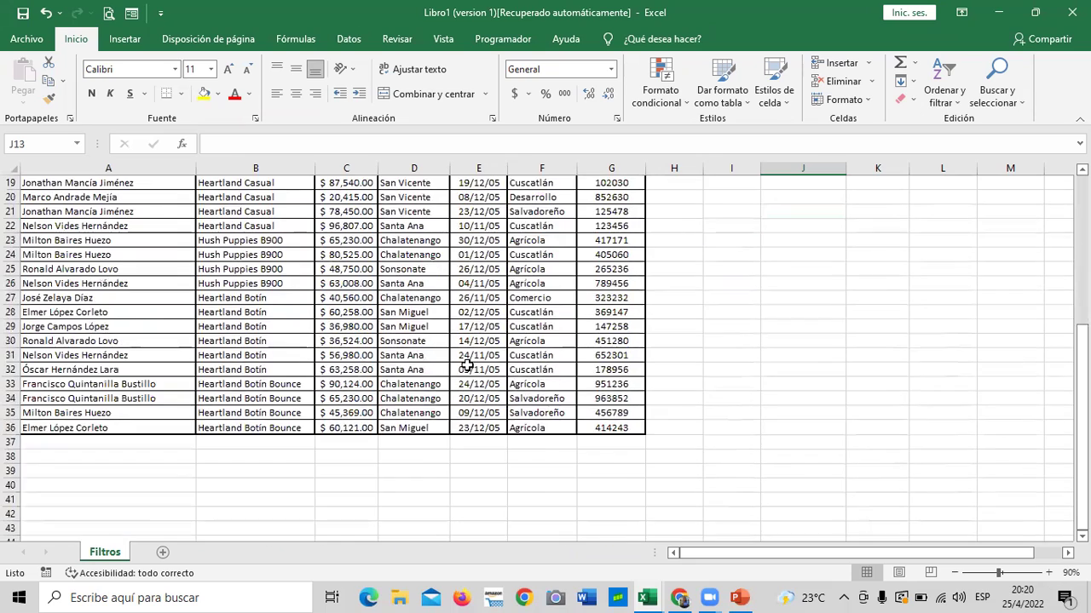
pyautogui.scroll(4, 467, 369)
pyautogui.scroll(2, 470, 368)
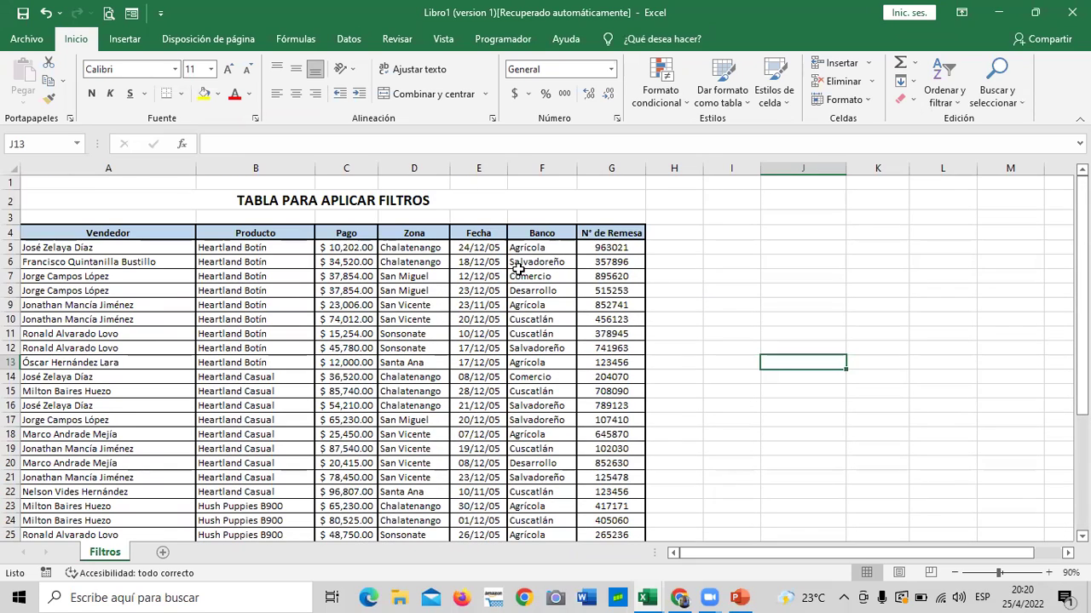
# - Select the Filtros data and insert a blank PivotTable via Tablas dinámicas recomendadas
pyautogui.click(288, 346)
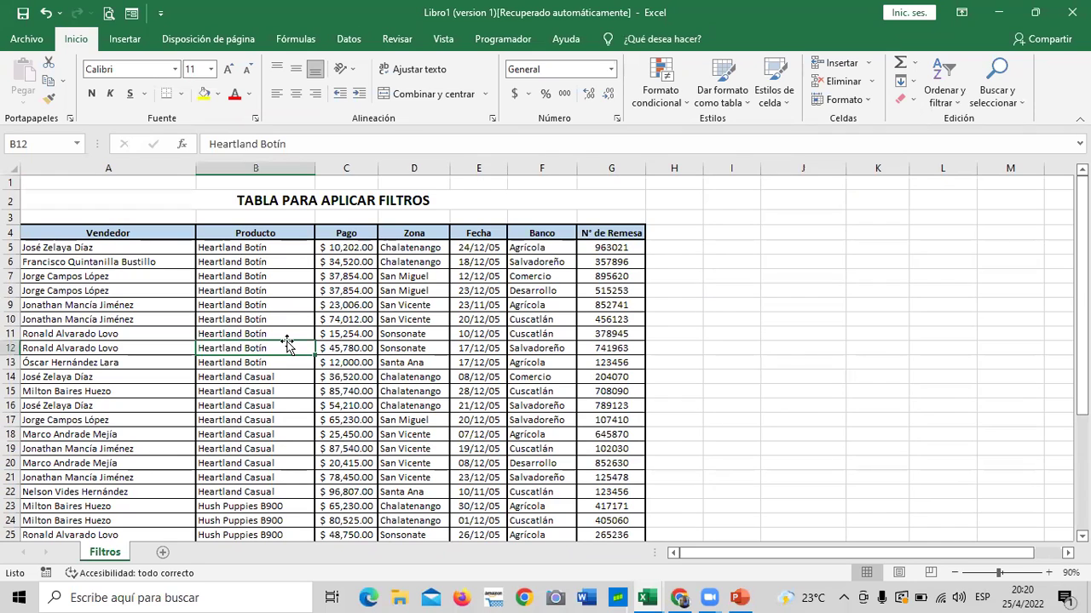
pyautogui.click(376, 462)
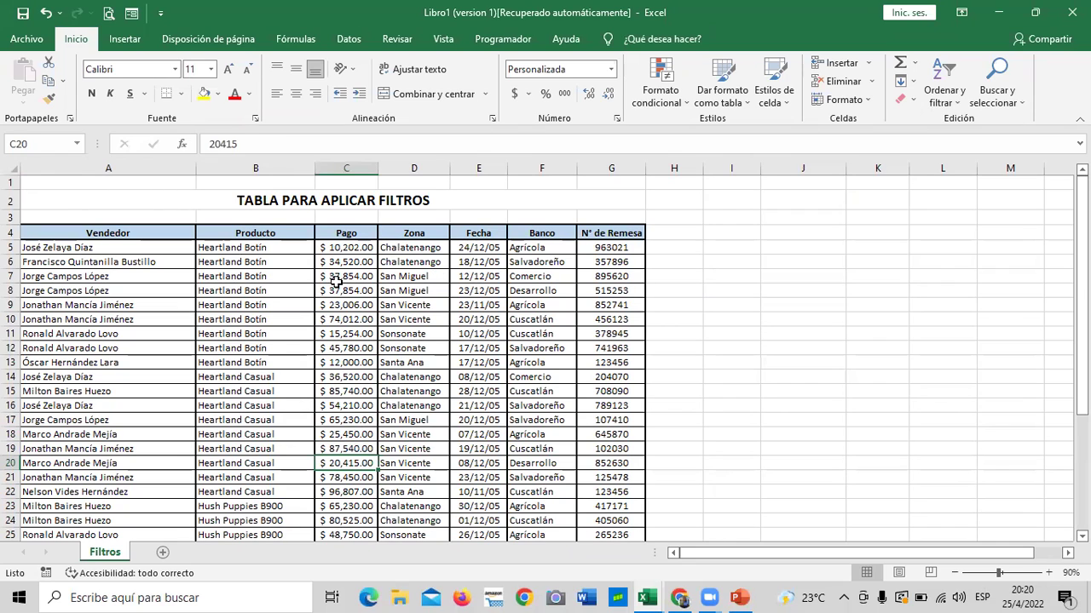
pyautogui.moveTo(214, 347); pyautogui.dragTo(213, 356)
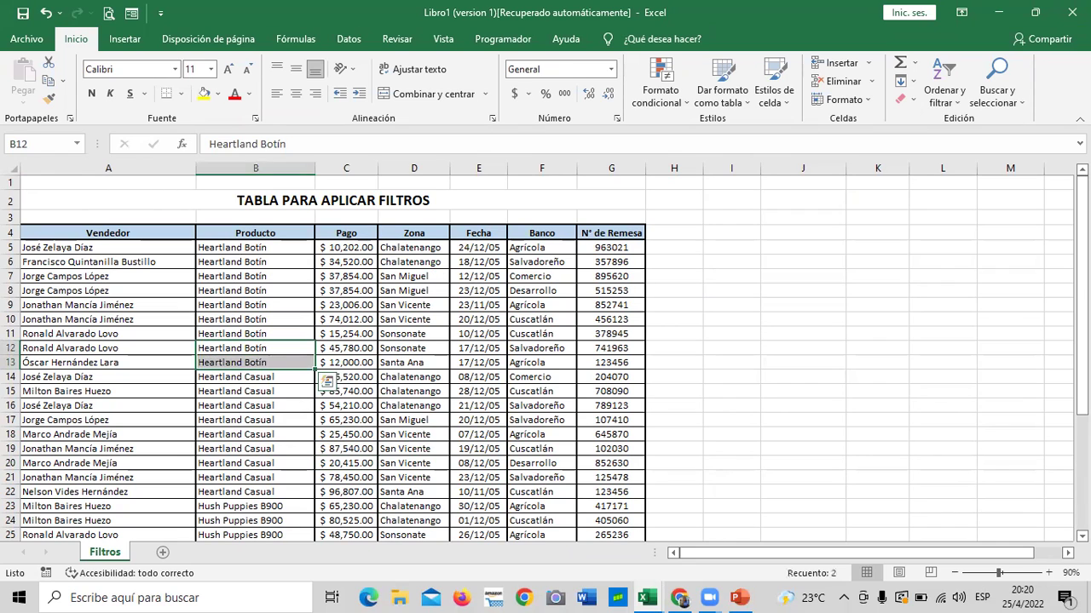
pyautogui.click(120, 40)
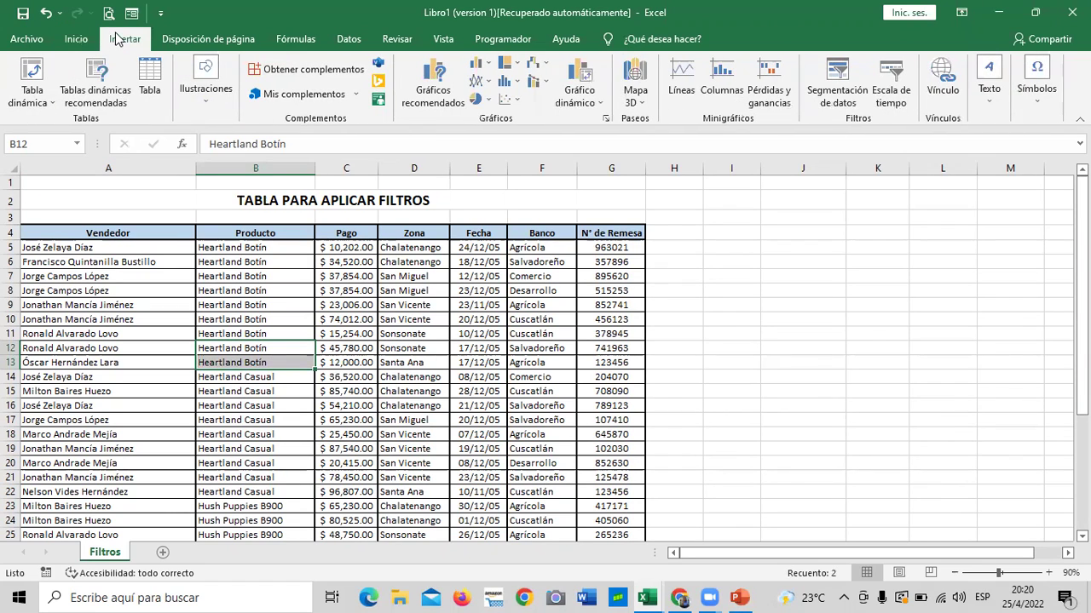
pyautogui.click(88, 92)
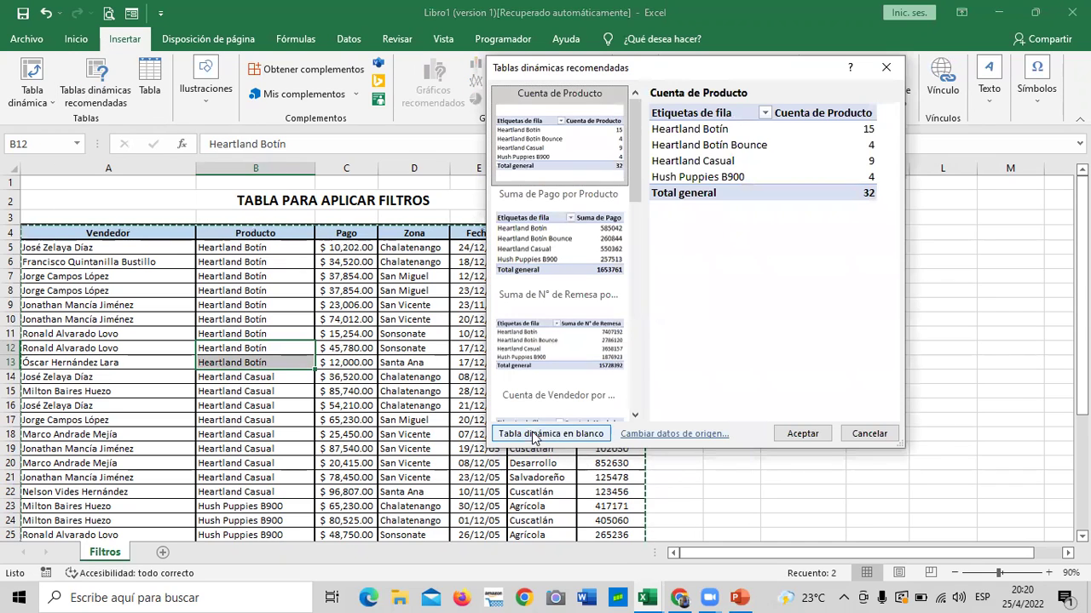
pyautogui.click(516, 435)
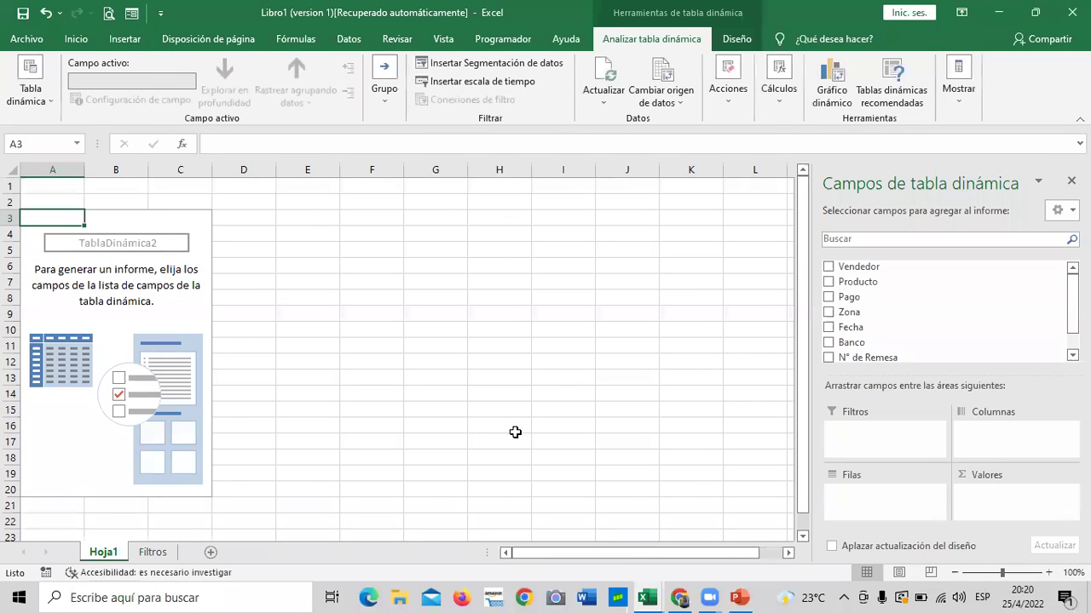
# - Move sheet Hoja1 after Filtros and add Producto as the PivotTable row field
pyautogui.moveTo(99, 553)
pyautogui.mouseDown()
pyautogui.moveTo(162, 558)
pyautogui.moveTo(102, 555)
pyautogui.mouseUp()
pyautogui.click(166, 556)
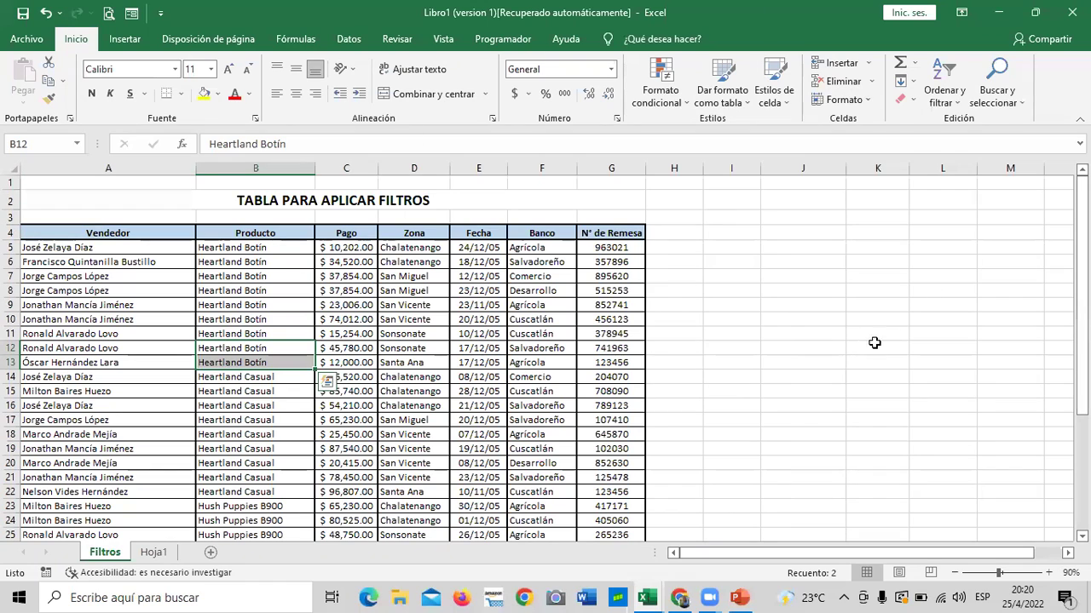
pyautogui.click(167, 553)
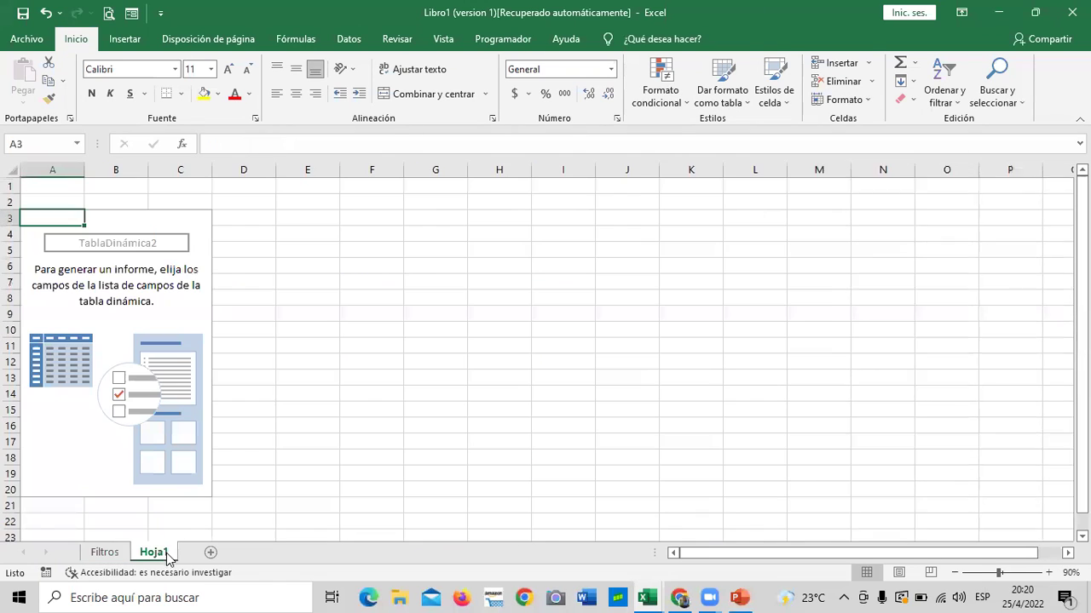
pyautogui.click(174, 313)
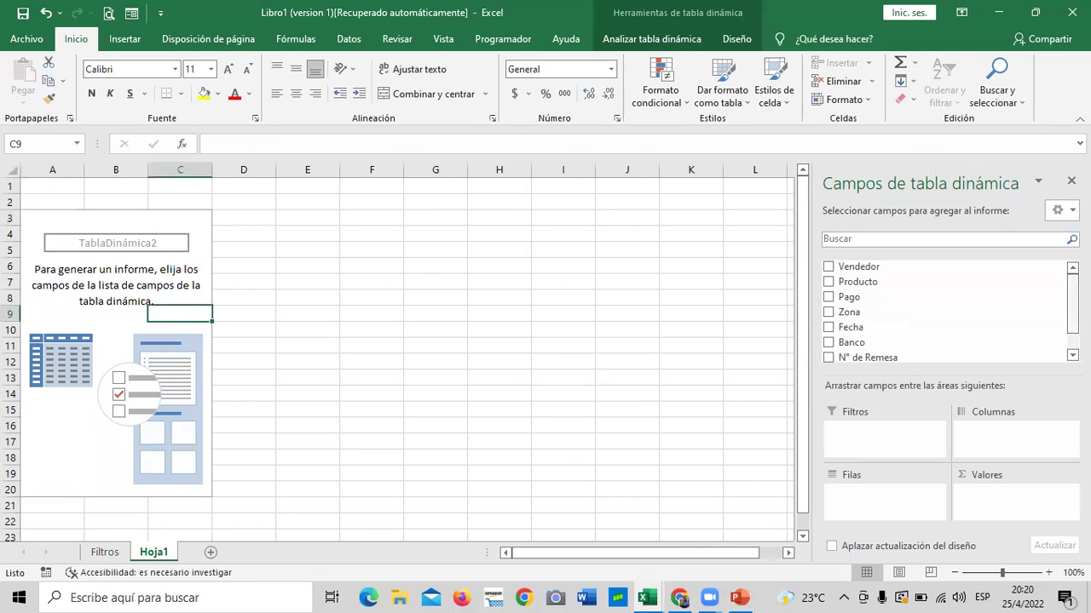
pyautogui.scroll(-1, 1072, 306)
pyautogui.scroll(1, 937, 298)
pyautogui.click(828, 282)
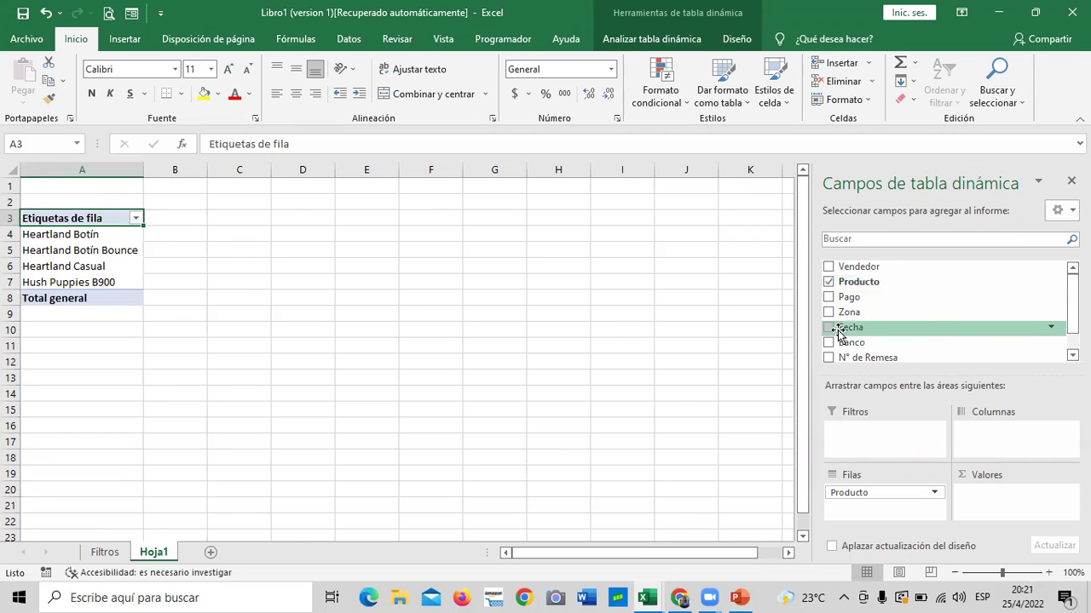
# - Put Zona in Columnas and Suma de Pago in Valores, totalling 1653761
pyautogui.click(832, 314)
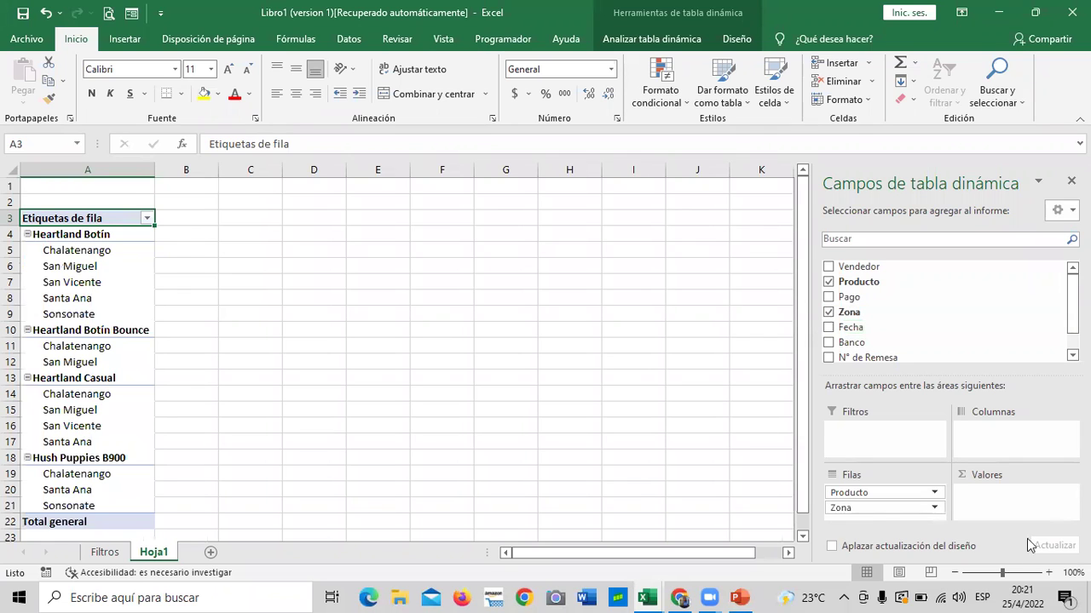
pyautogui.moveTo(866, 508)
pyautogui.mouseDown()
pyautogui.moveTo(998, 451)
pyautogui.moveTo(999, 440)
pyautogui.mouseUp()
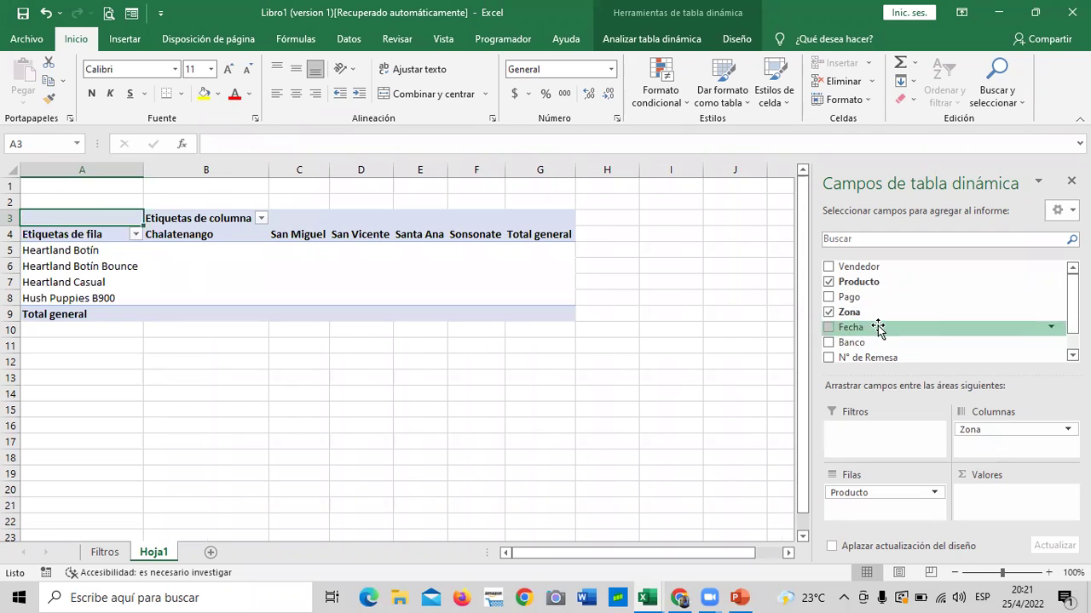
pyautogui.scroll(-1, 1074, 298)
pyautogui.scroll(1, 945, 311)
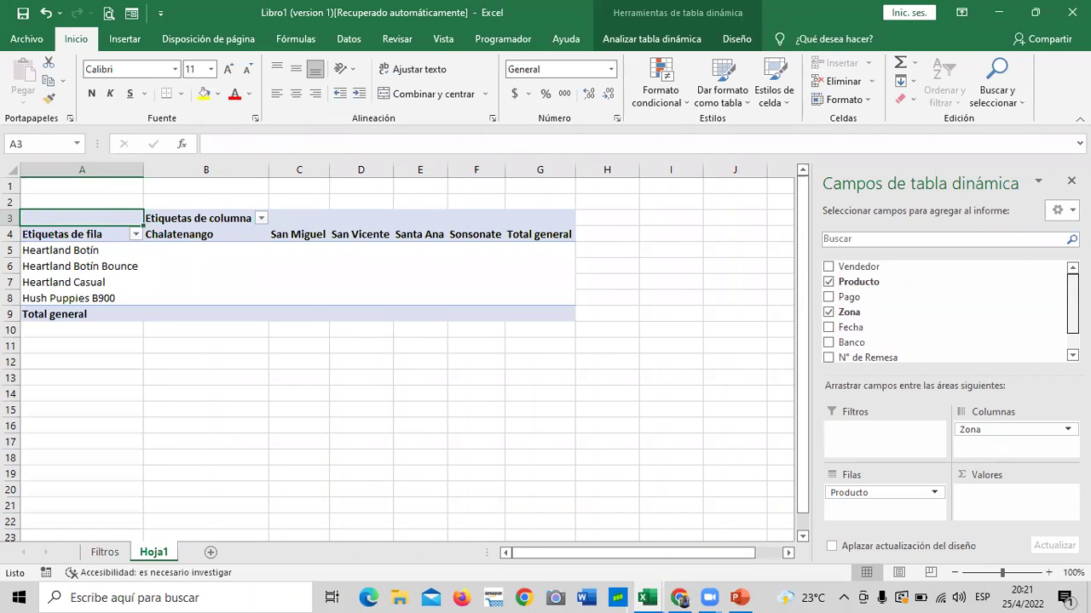
pyautogui.click(830, 298)
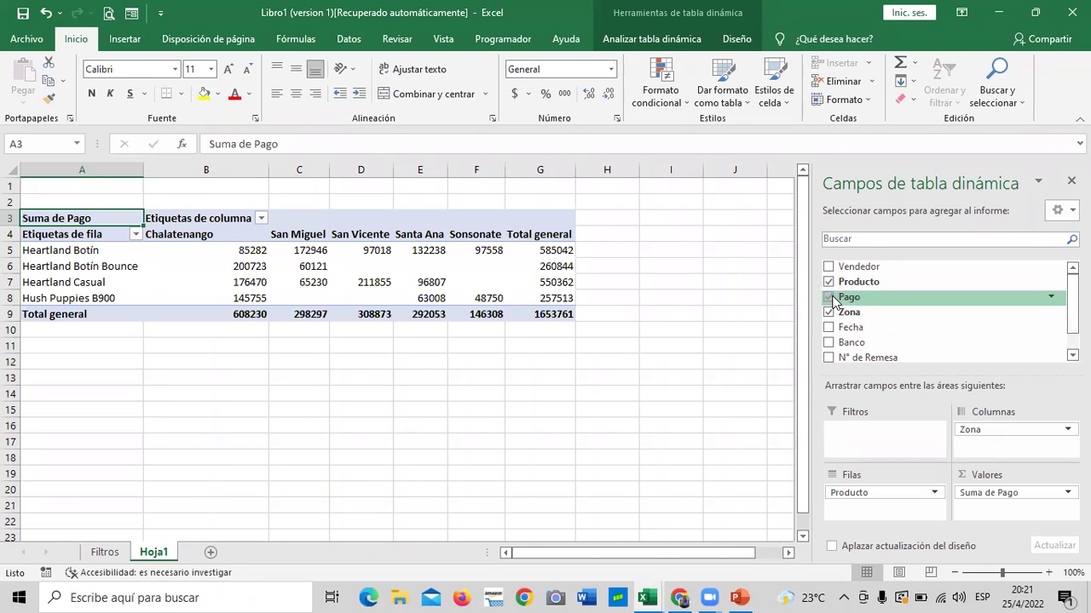
# - Format Suma de Pago as Contabilidad with the $ symbol and 0 decimals
pyautogui.click(977, 494)
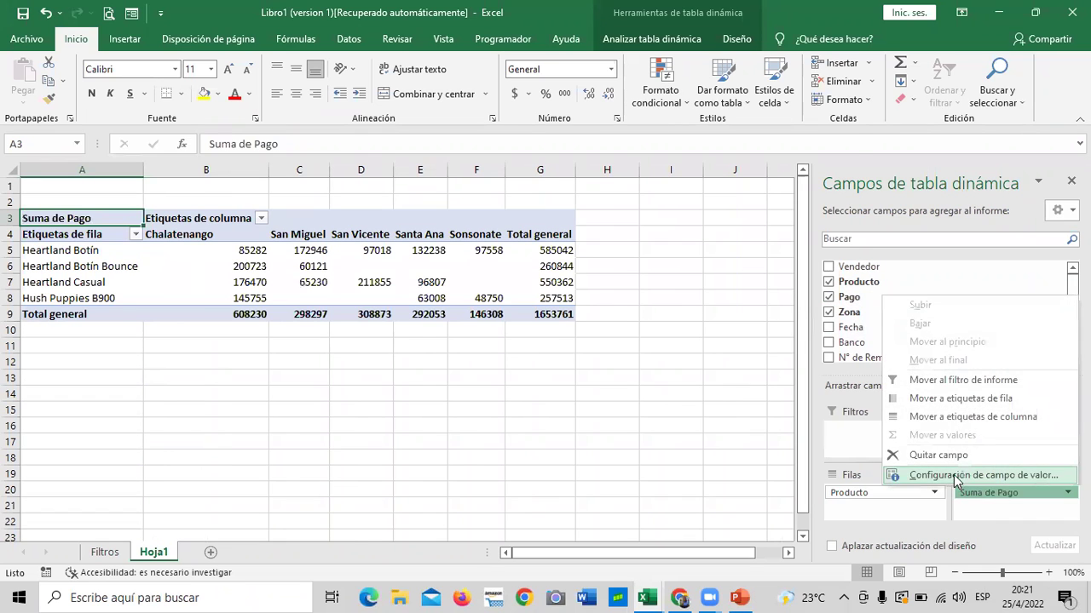
pyautogui.click(955, 478)
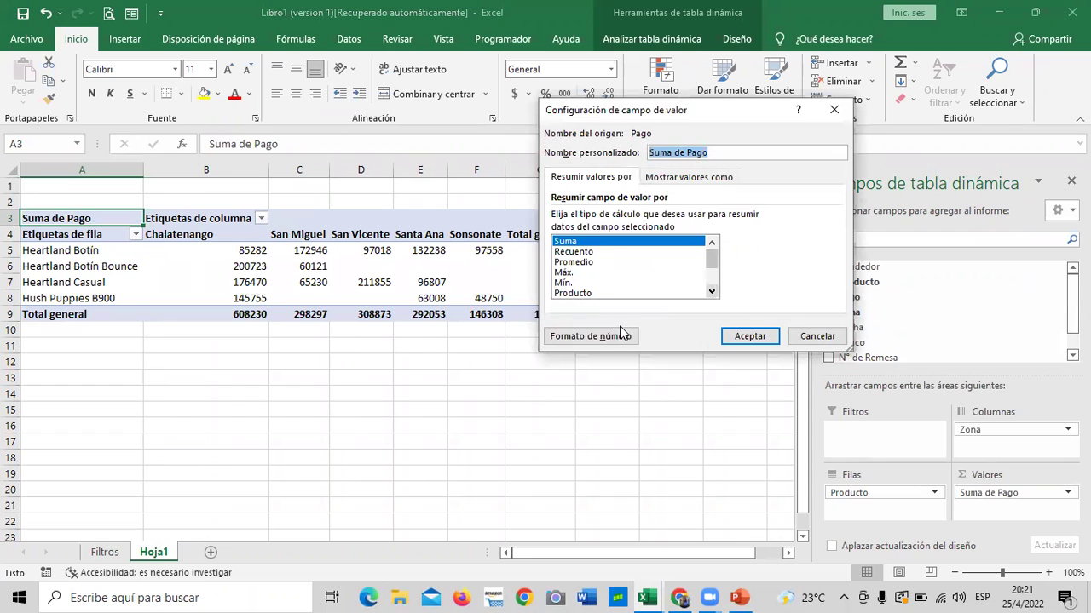
pyautogui.click(600, 337)
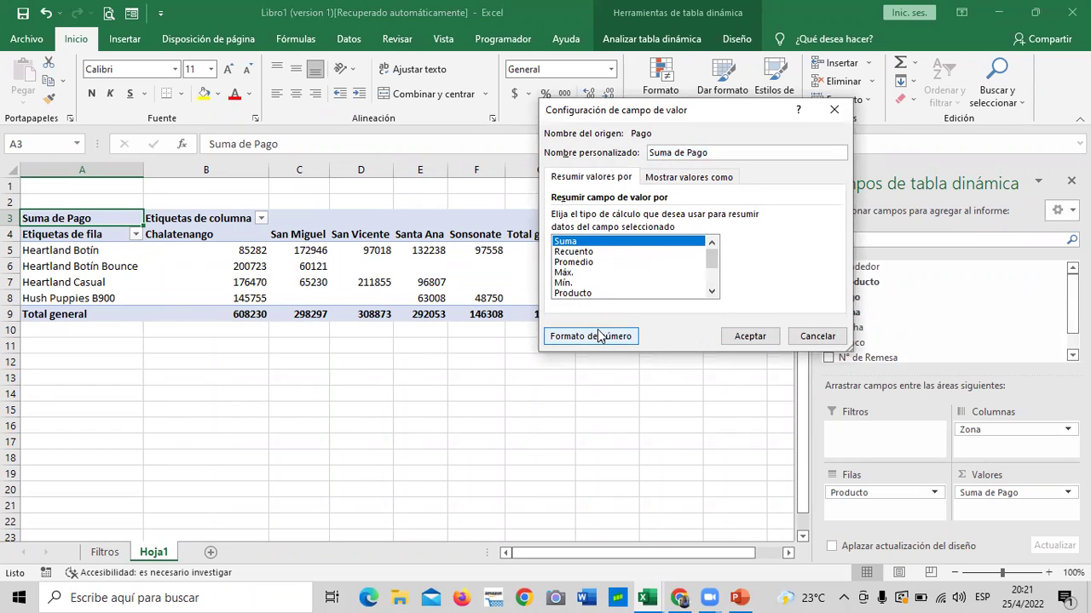
pyautogui.click(599, 337)
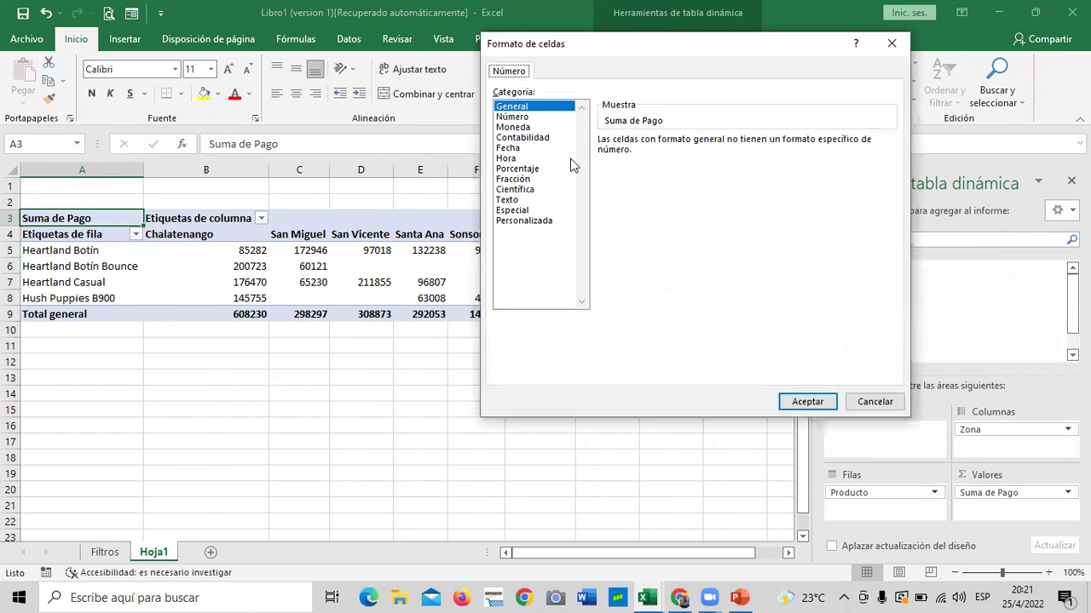
pyautogui.click(522, 138)
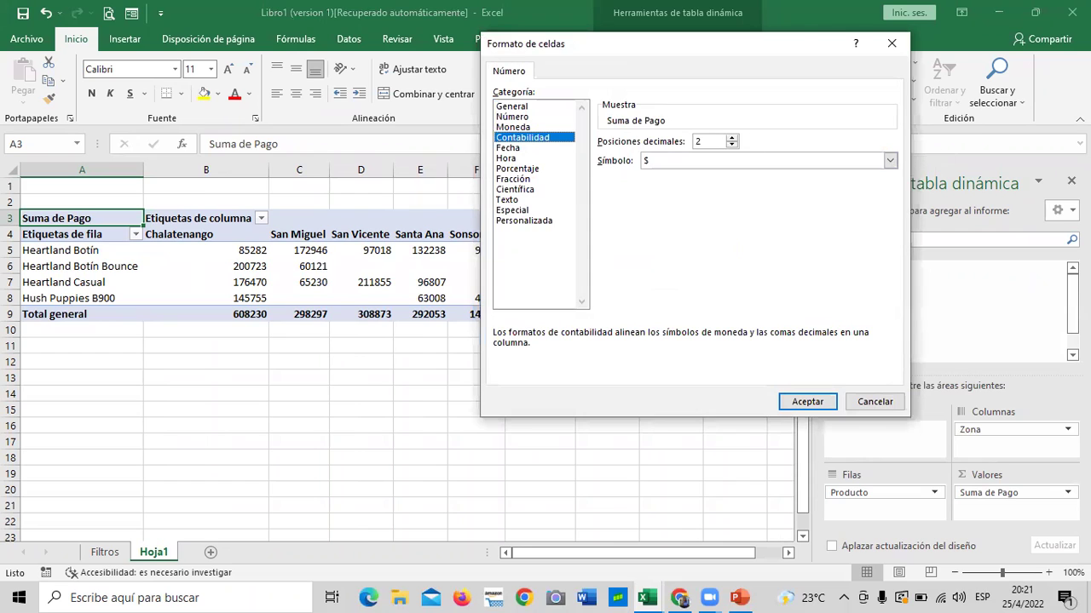
pyautogui.click(731, 145)
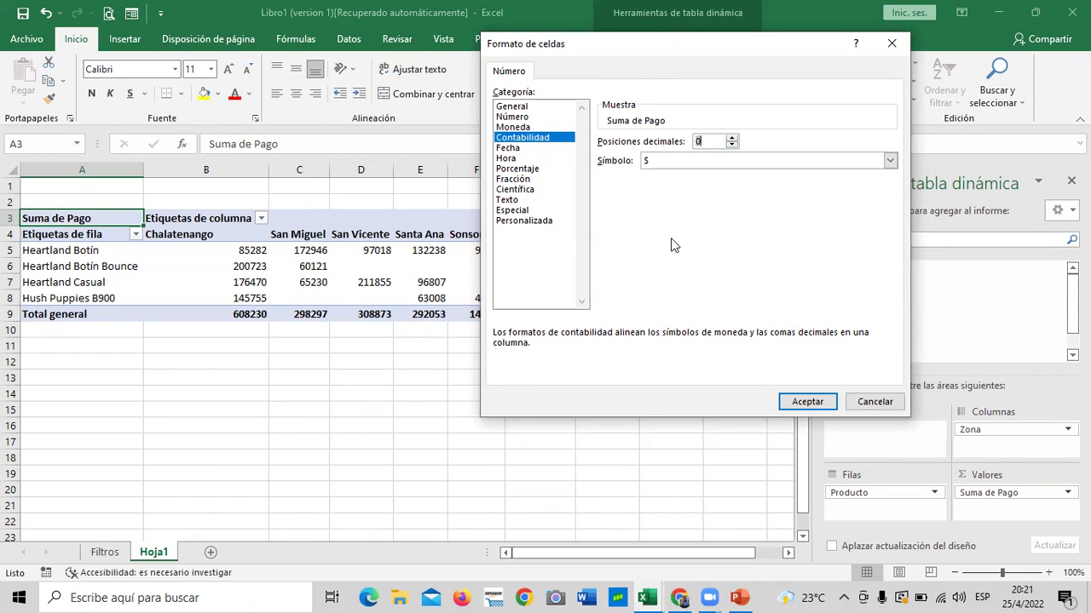
pyautogui.click(805, 402)
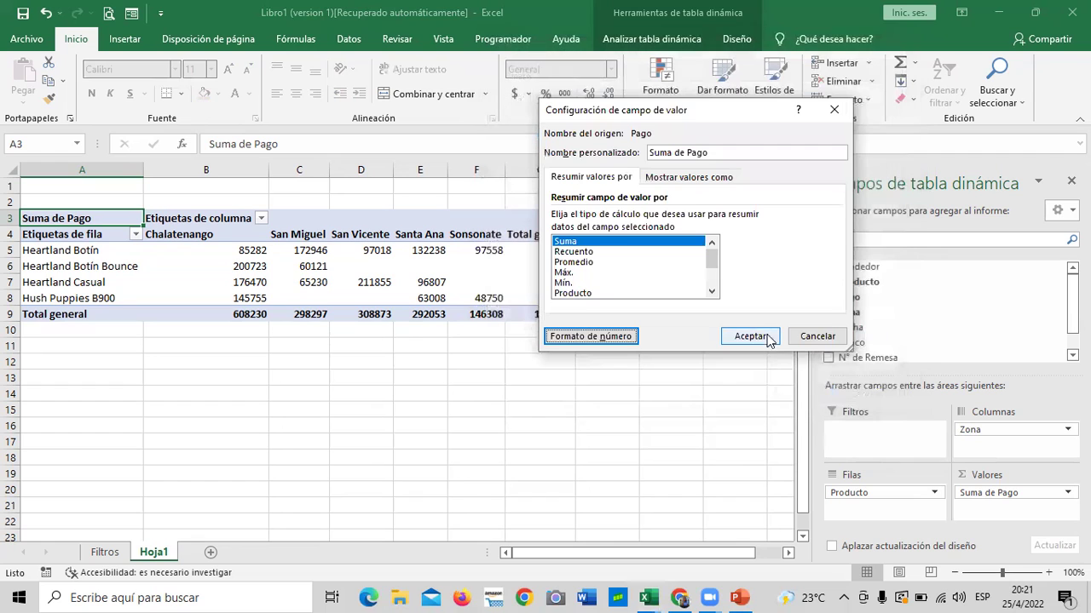
pyautogui.click(767, 338)
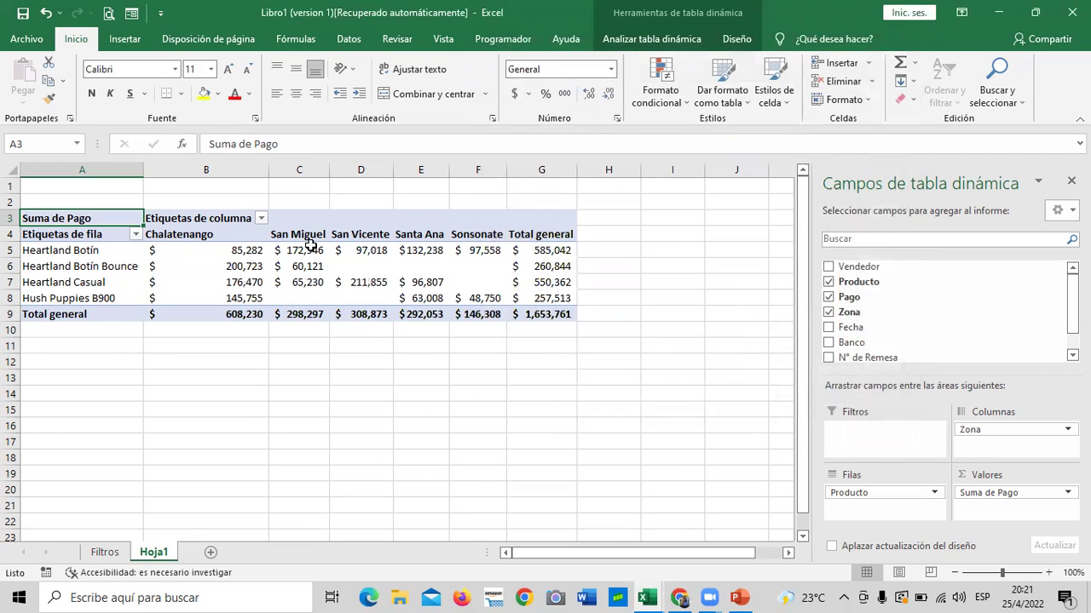
# - Add the Fecha field to the PivotTable and place it in Filas below Meses, giving nov and dic rows per product
pyautogui.moveTo(310, 244)
pyautogui.moveTo(472, 261)
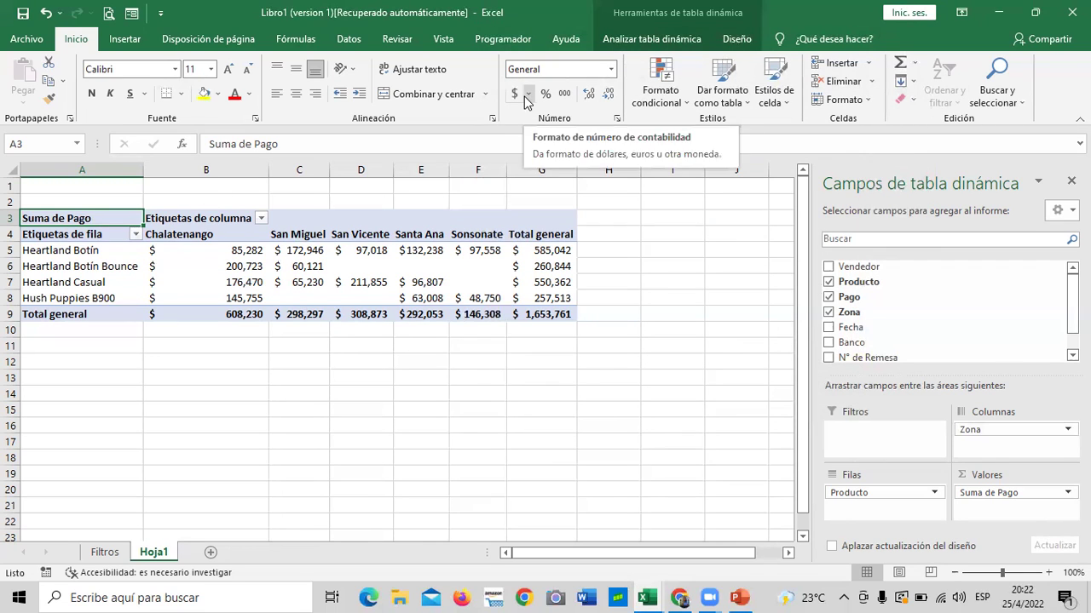
pyautogui.click(829, 331)
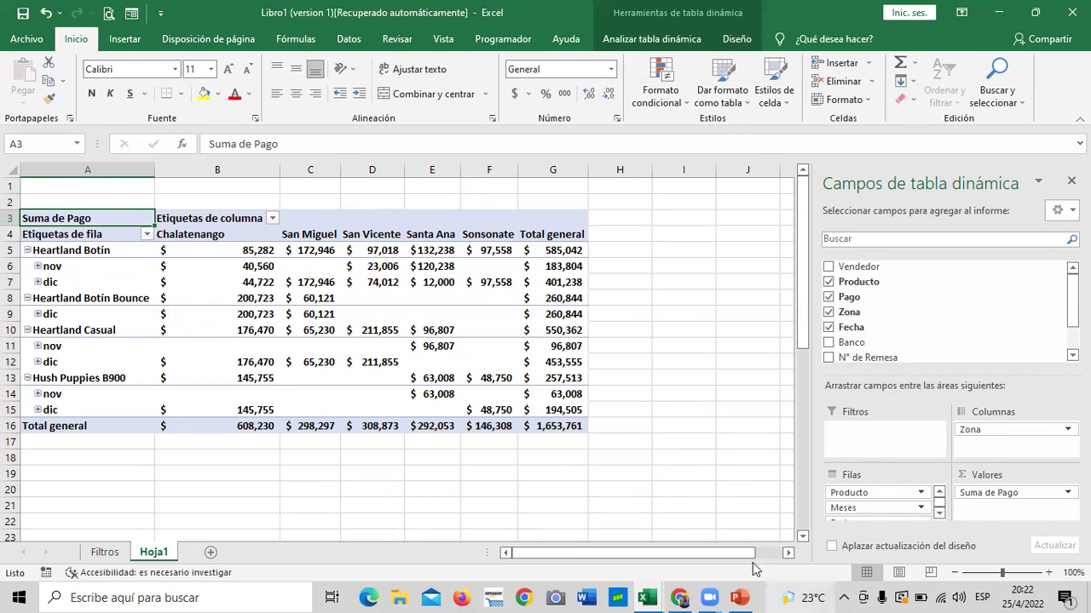
pyautogui.scroll(-1, 910, 511)
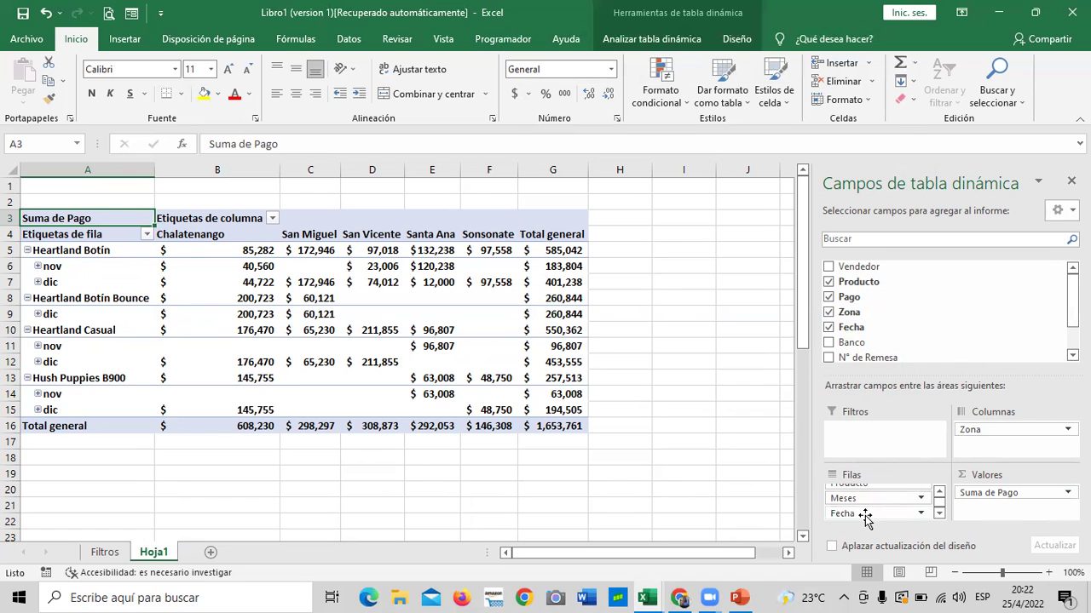
pyautogui.moveTo(865, 514); pyautogui.dragTo(978, 457)
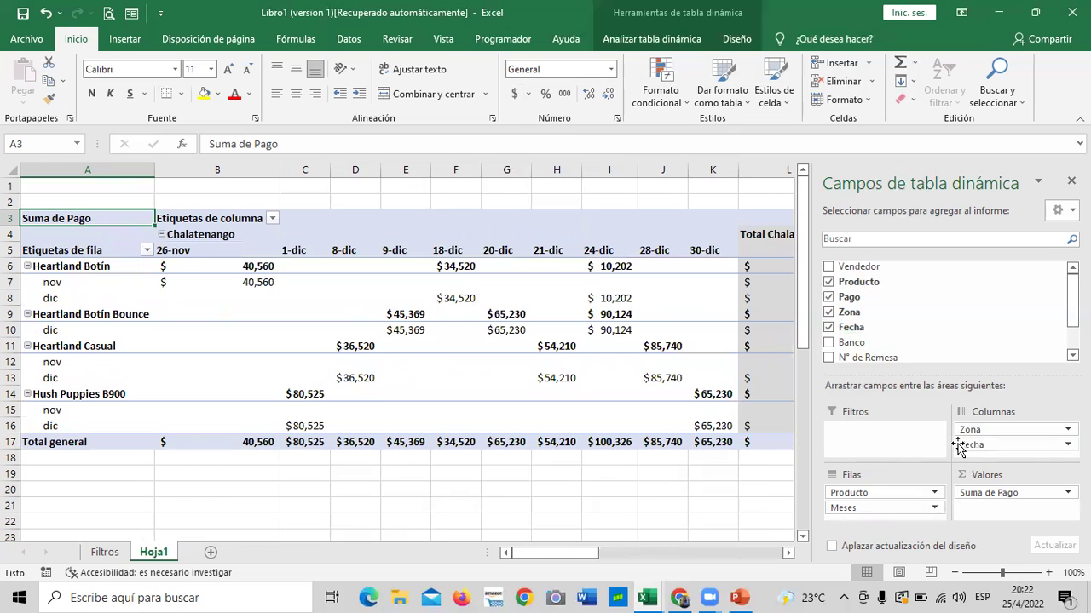
pyautogui.moveTo(585, 554); pyautogui.dragTo(586, 554)
pyautogui.moveTo(1026, 445); pyautogui.dragTo(871, 521)
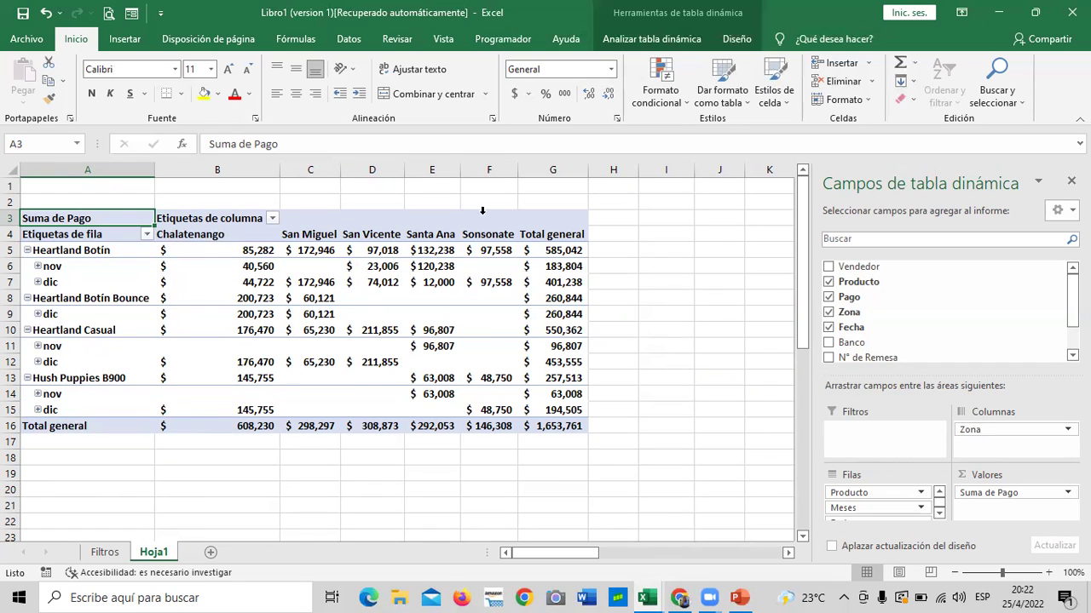
# - Select cell E8 inside the pivot table and switch to the Analizar tabla dinámica tab
pyautogui.click(663, 310)
pyautogui.click(451, 302)
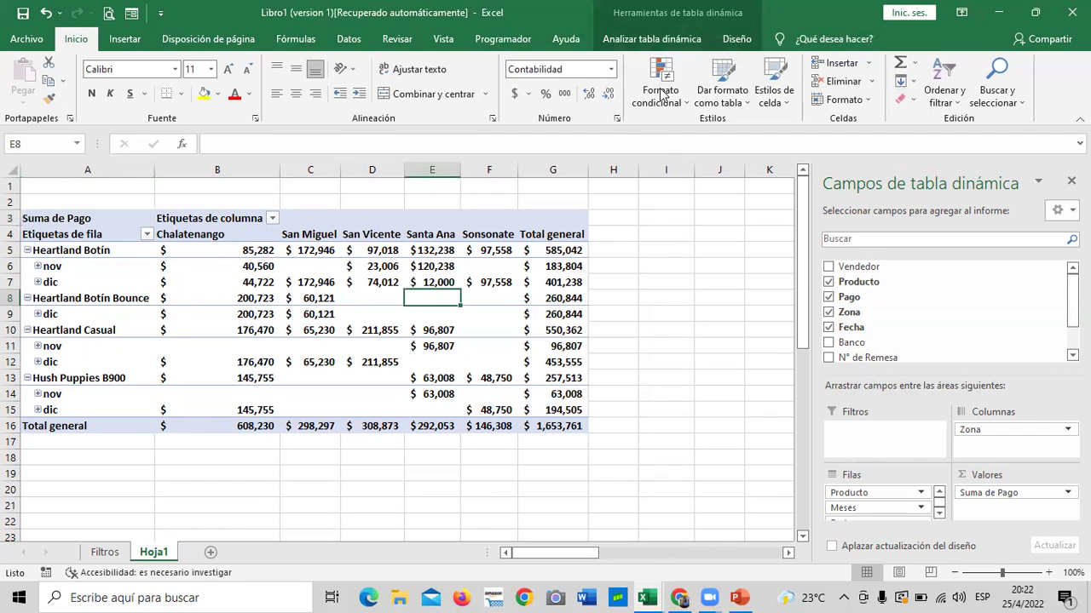
pyautogui.click(661, 94)
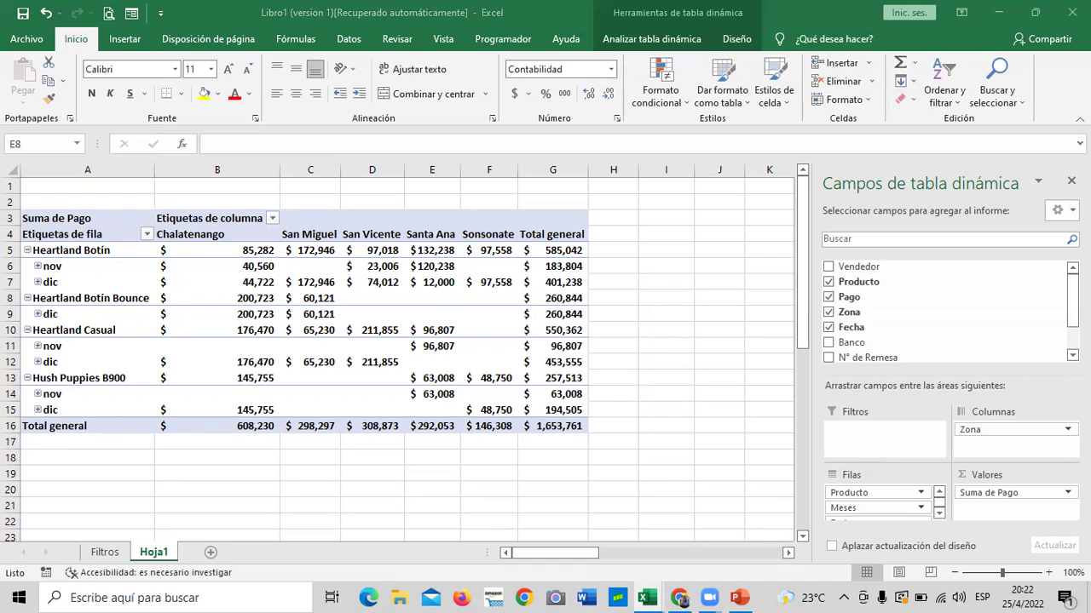
pyautogui.click(660, 40)
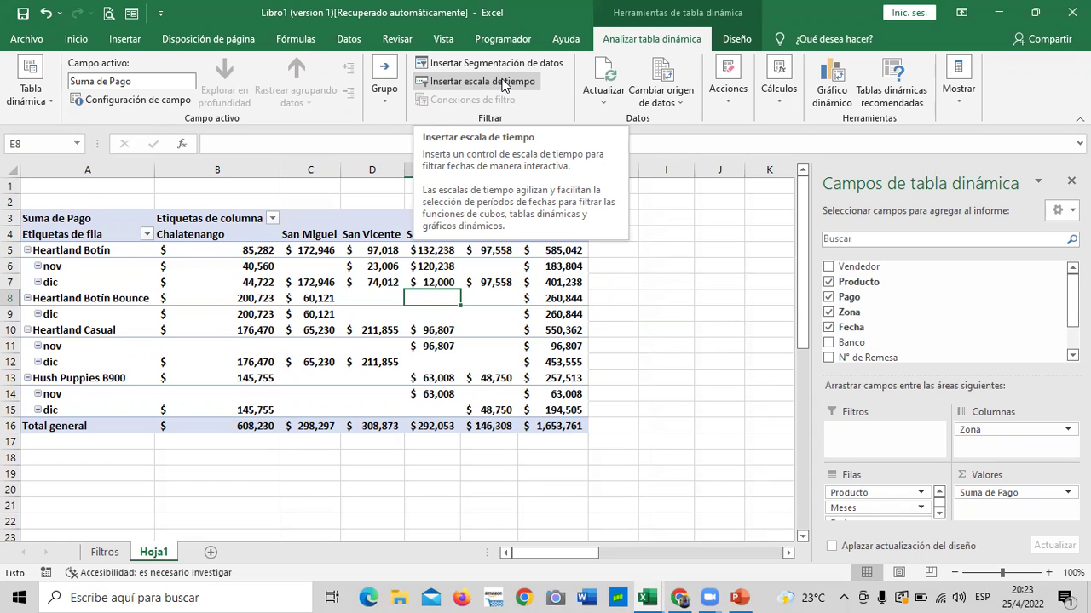
# - Cancel a first timeline attempt and hide the PivotTable fields list
pyautogui.click(503, 82)
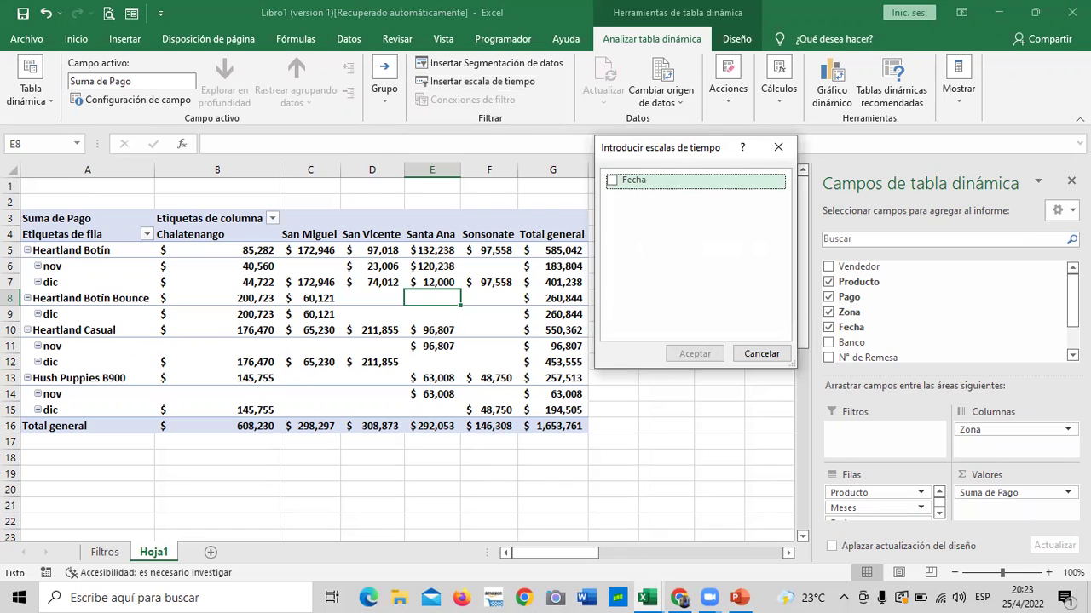
pyautogui.click(767, 356)
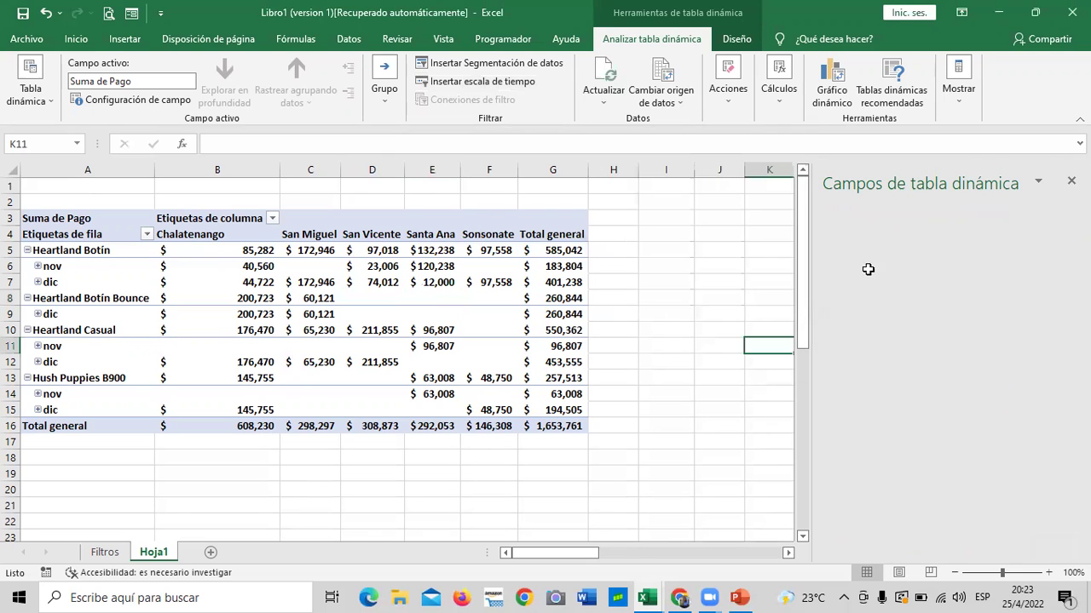
pyautogui.click(490, 250)
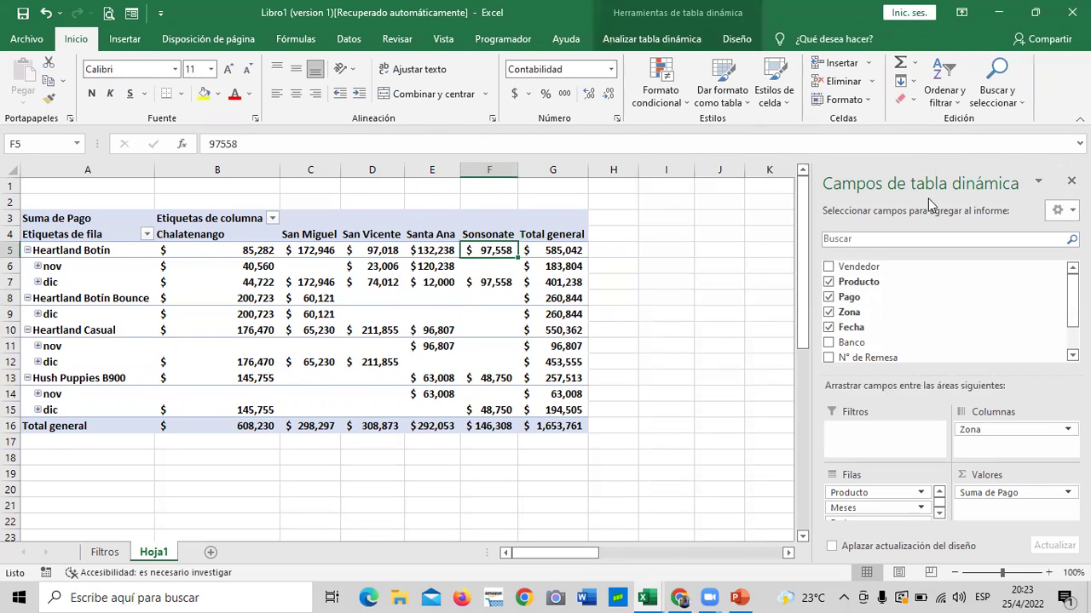
pyautogui.click(1071, 180)
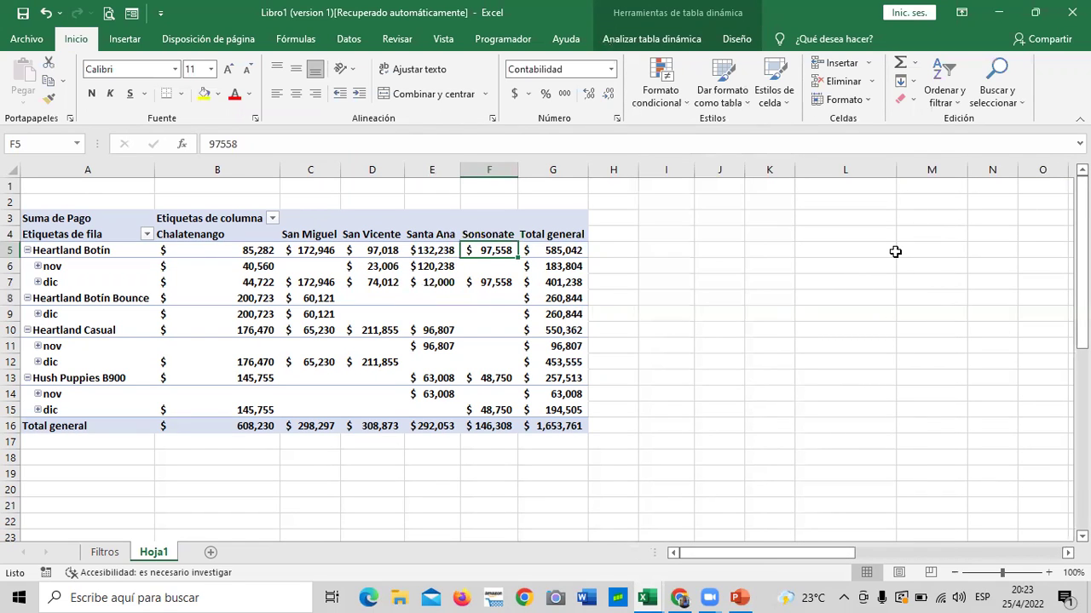
# - Insert a timeline for the pivot table using the Fecha field
pyautogui.click(643, 40)
pyautogui.click(418, 335)
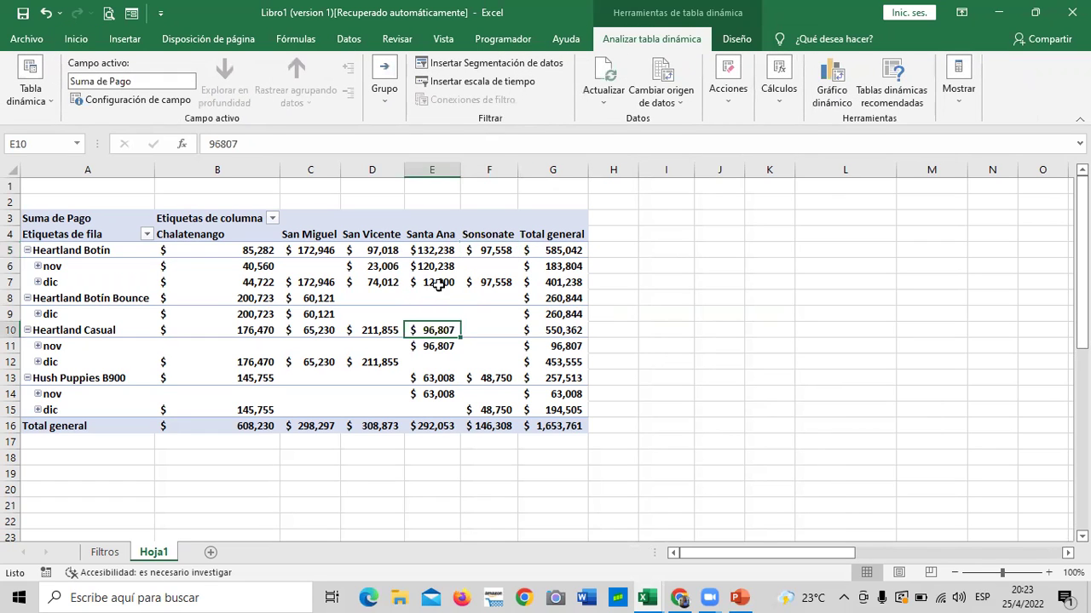
pyautogui.click(445, 81)
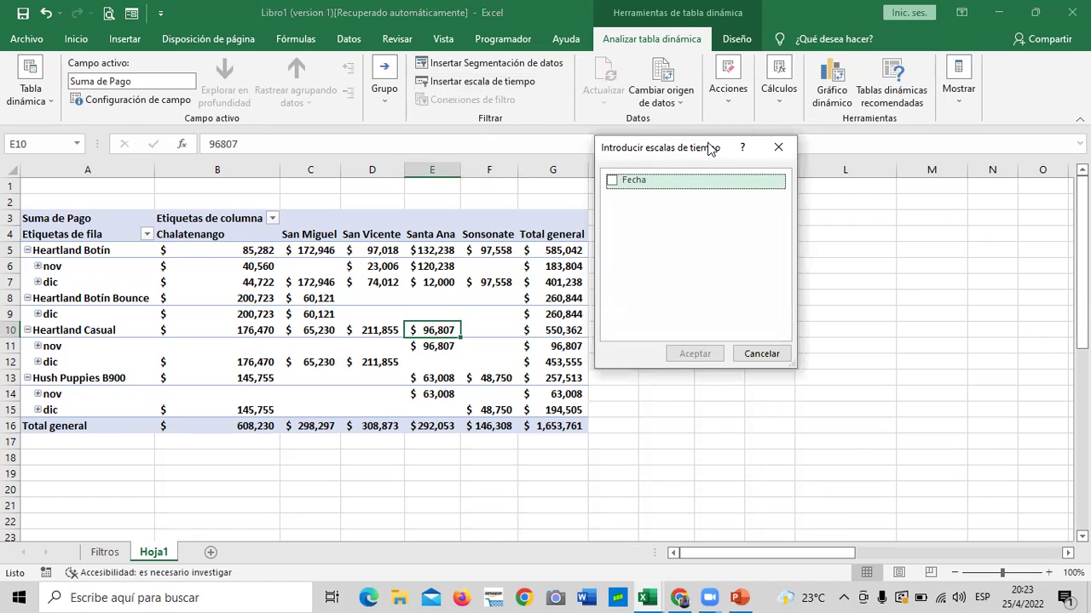
pyautogui.moveTo(701, 149); pyautogui.dragTo(789, 184)
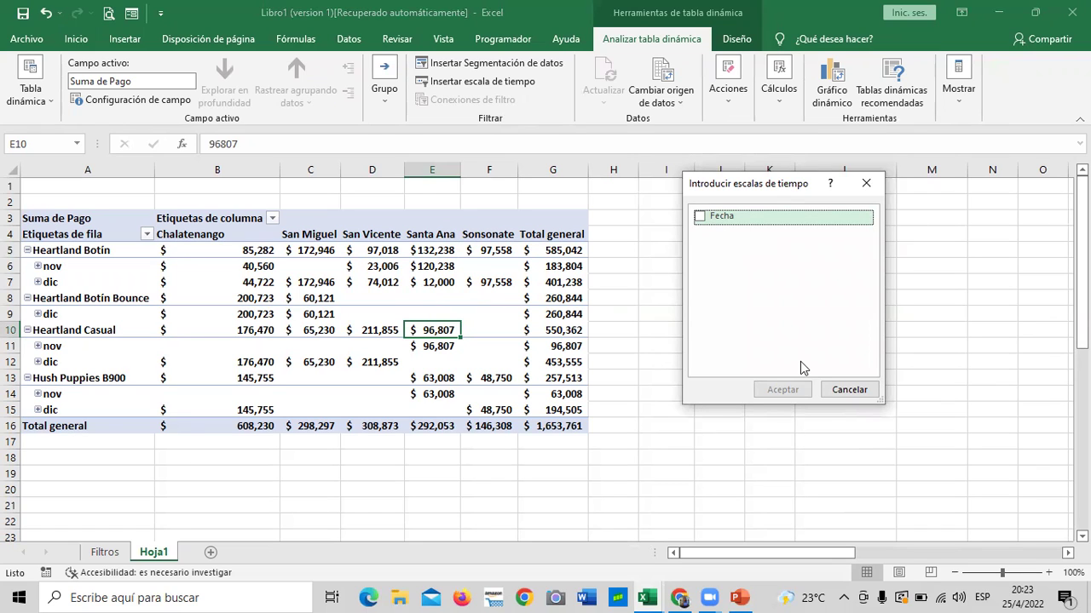
pyautogui.click(699, 216)
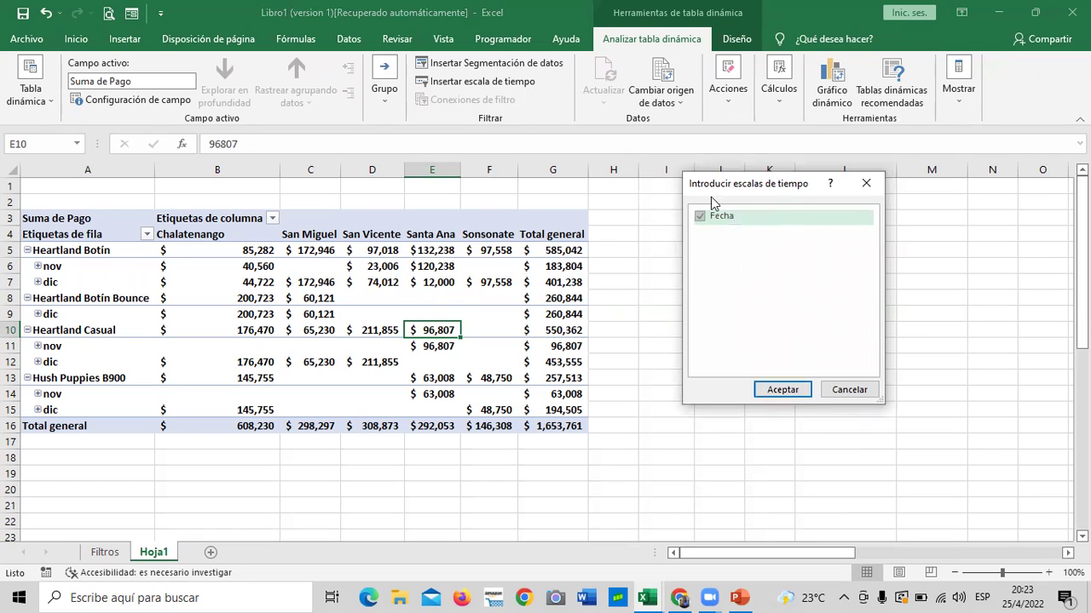
pyautogui.click(776, 390)
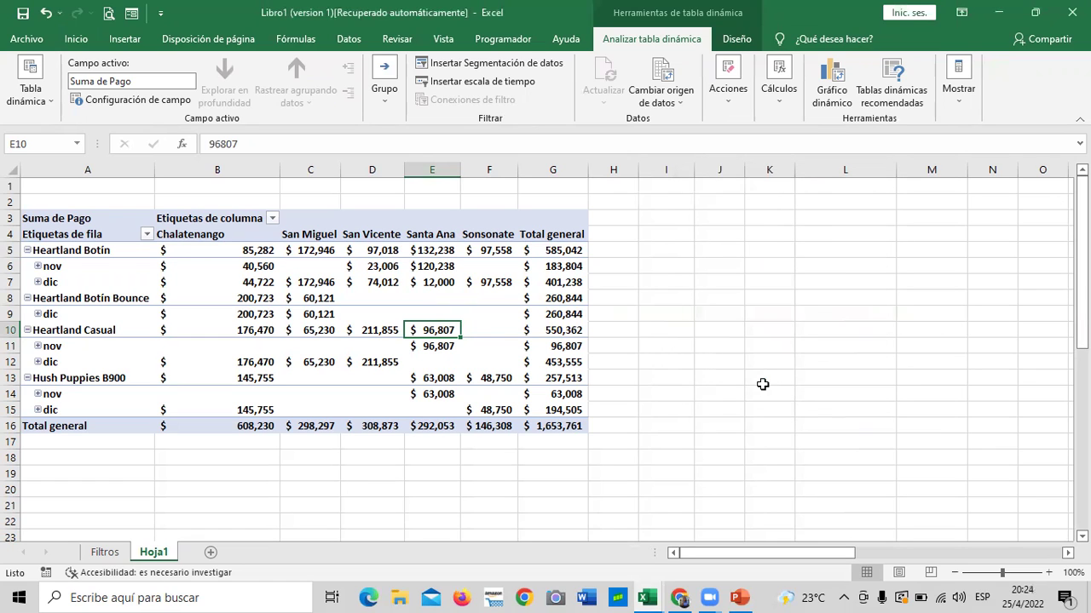
# - Position the Fecha timeline right of the pivot table and apply the dark green timeline style
pyautogui.moveTo(652, 316); pyautogui.dragTo(830, 224)
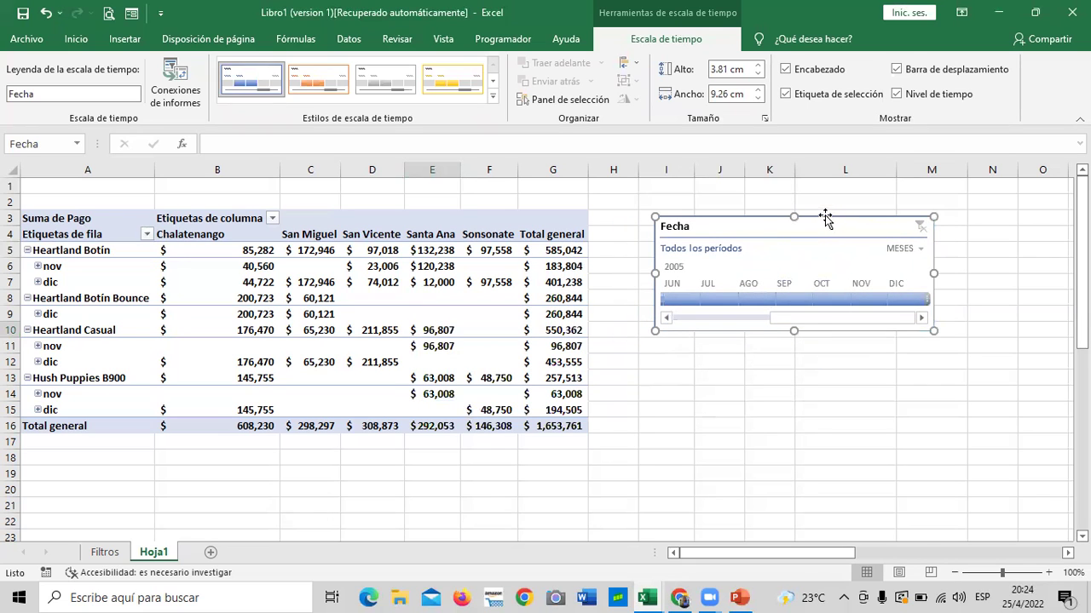
pyautogui.click(493, 100)
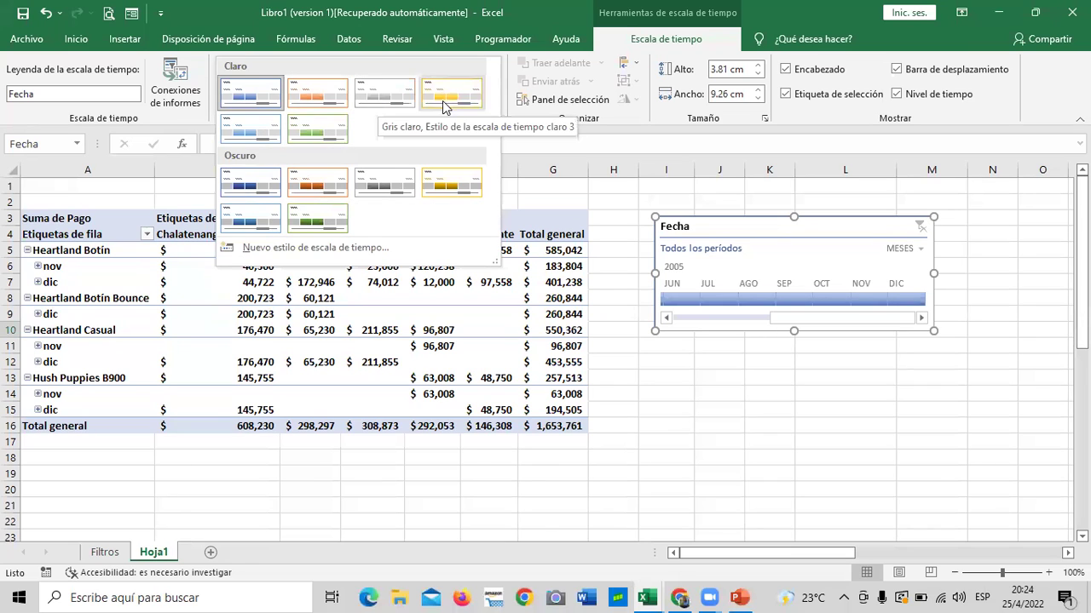
pyautogui.click(322, 212)
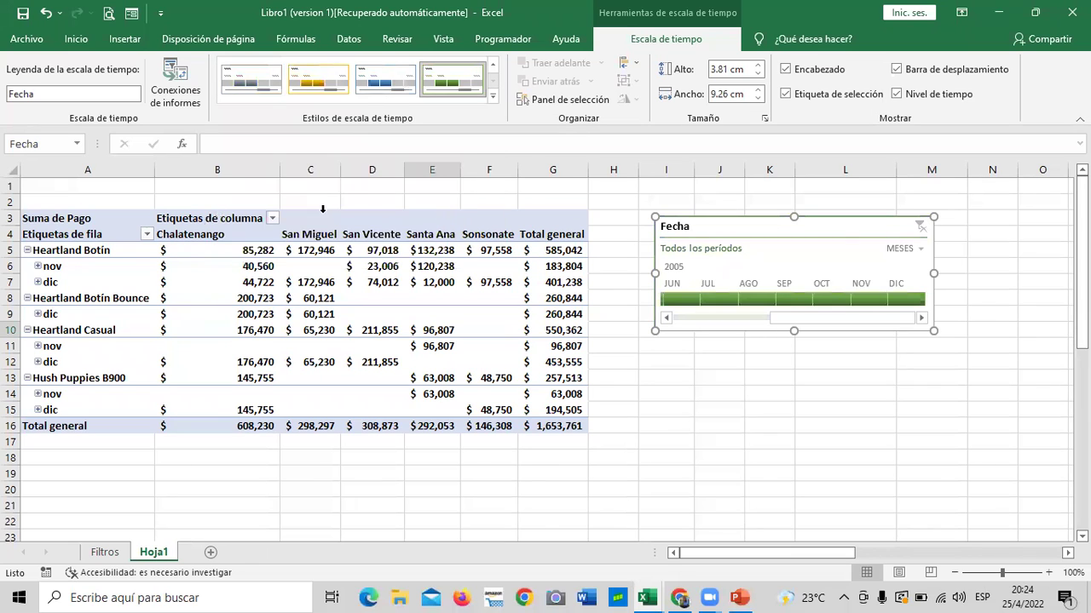
pyautogui.moveTo(840, 219); pyautogui.dragTo(844, 201)
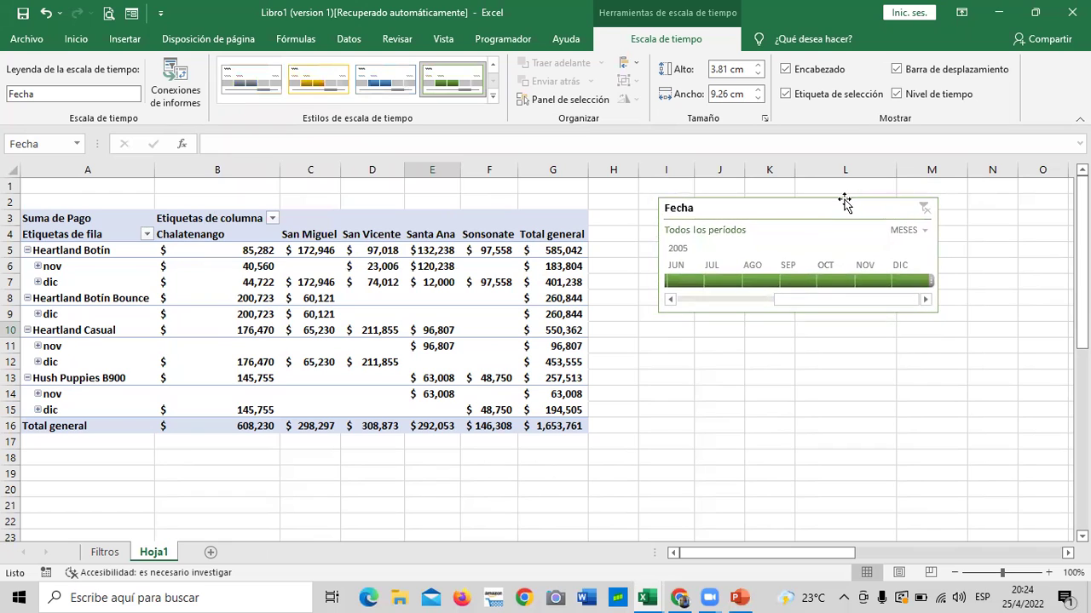
pyautogui.click(925, 230)
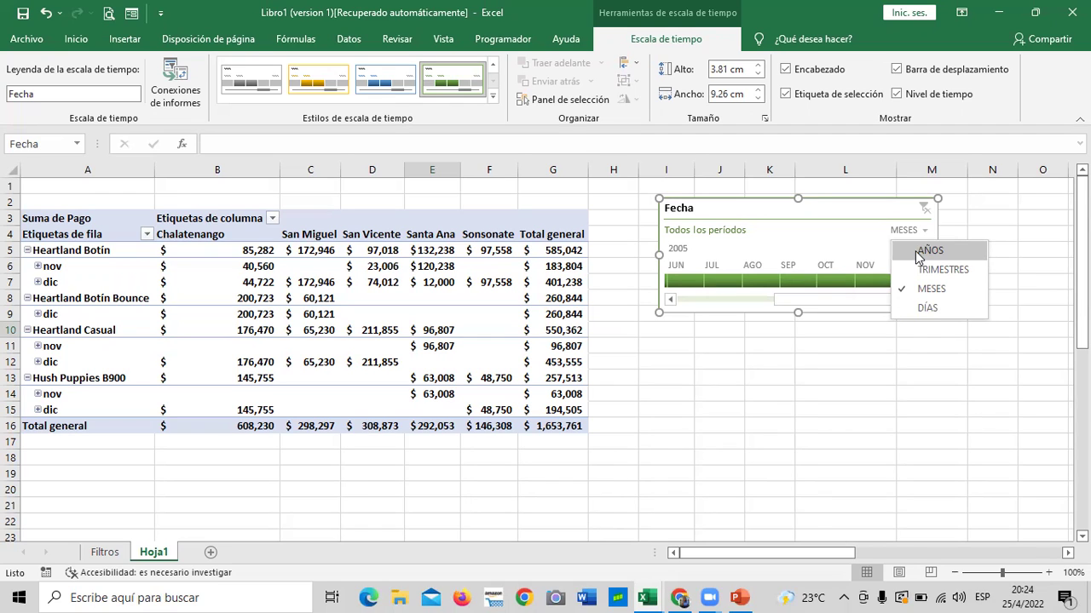
pyautogui.click(918, 256)
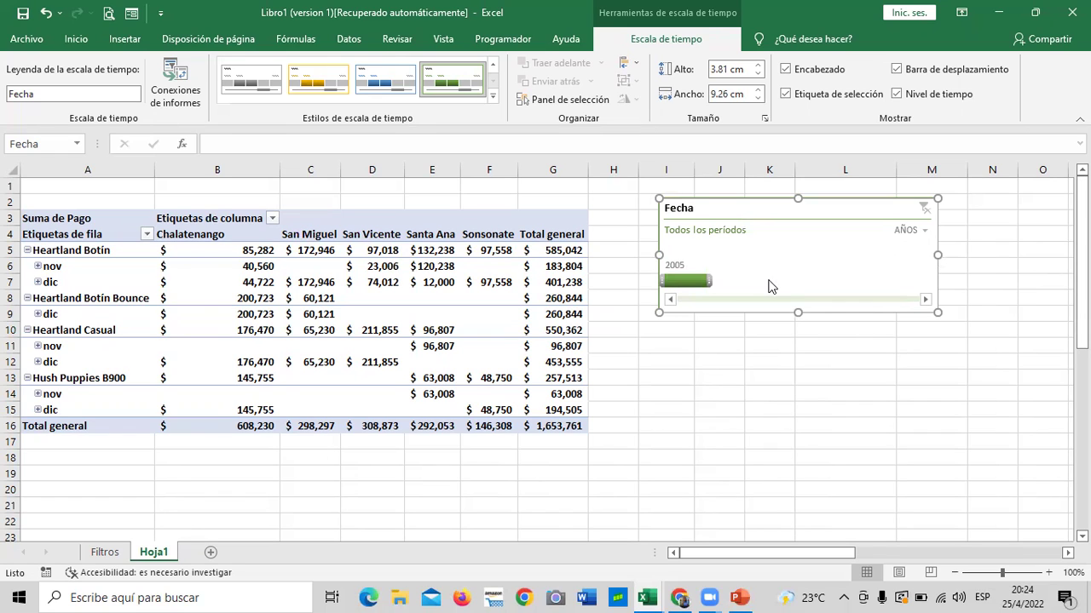
pyautogui.click(688, 282)
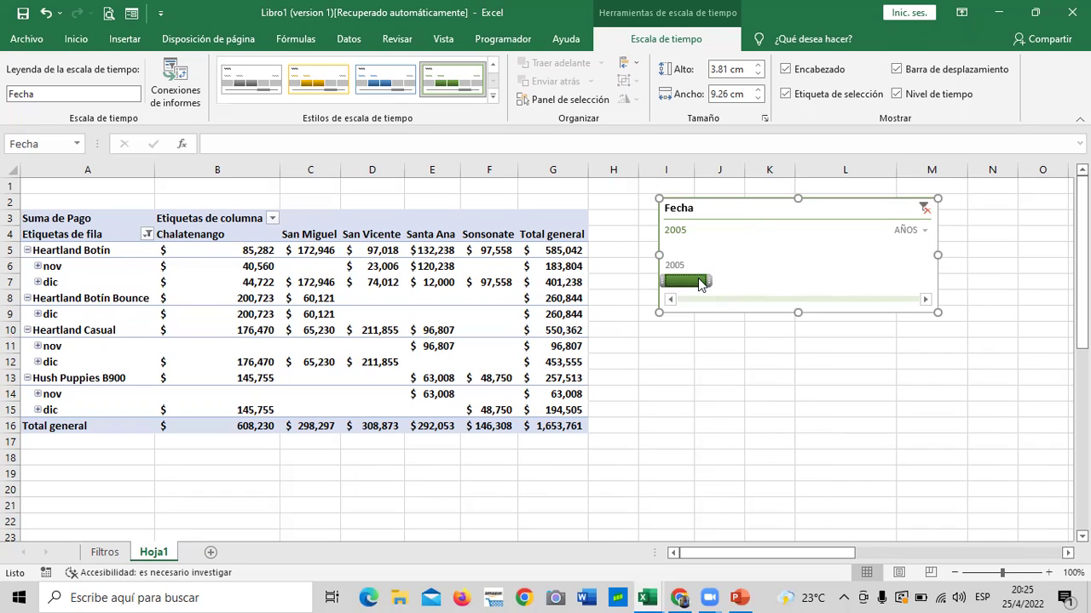
pyautogui.click(923, 230)
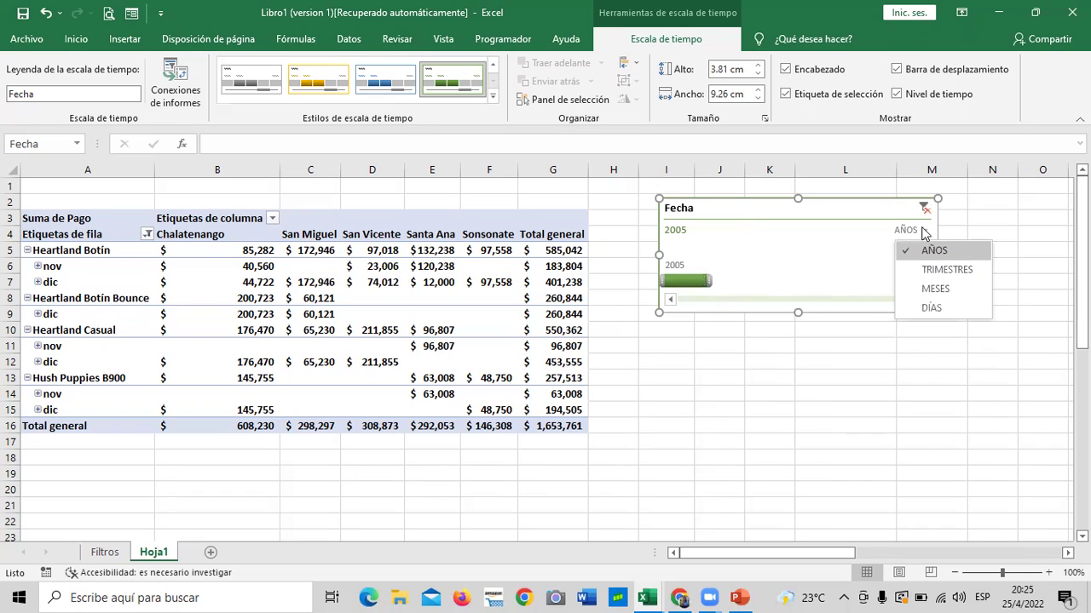
pyautogui.click(916, 275)
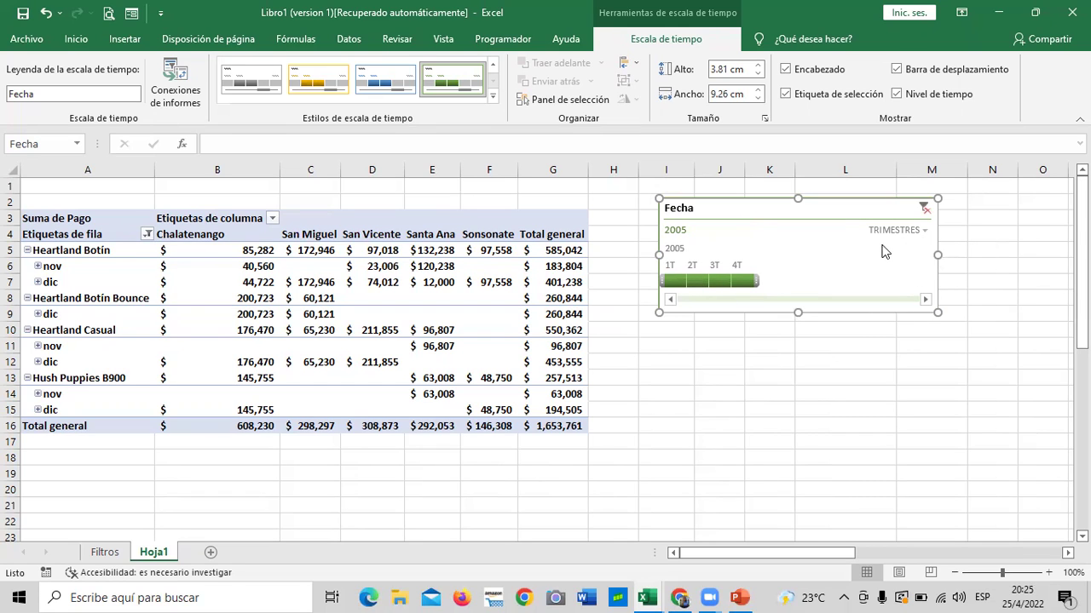
# - Filter the pivot by quarter on the timeline, trying 1T, 2T and 3T before ending on 4T 2005
pyautogui.click(675, 281)
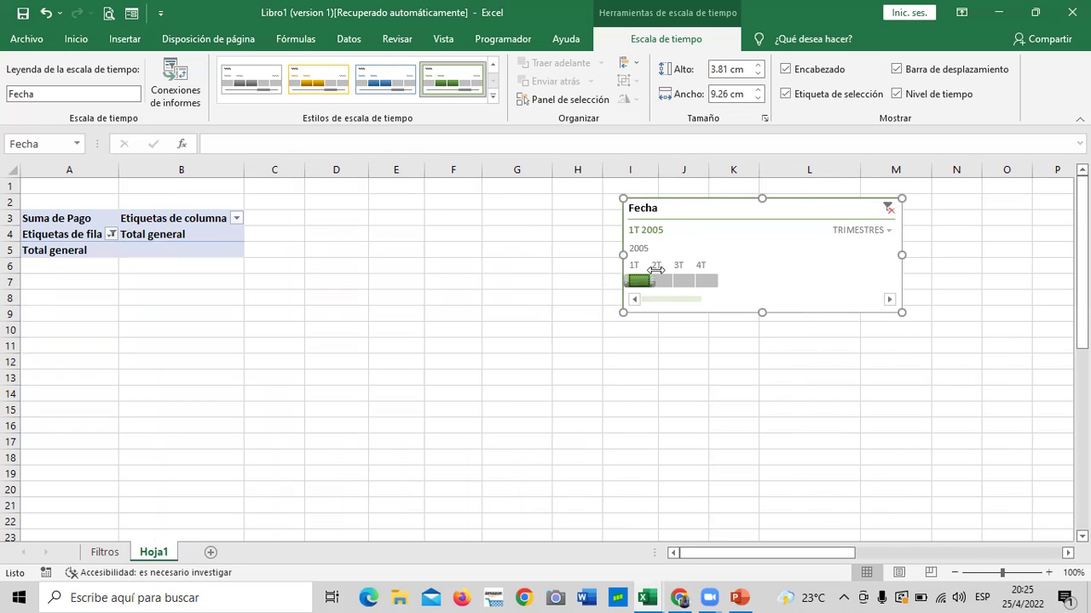
pyautogui.click(661, 281)
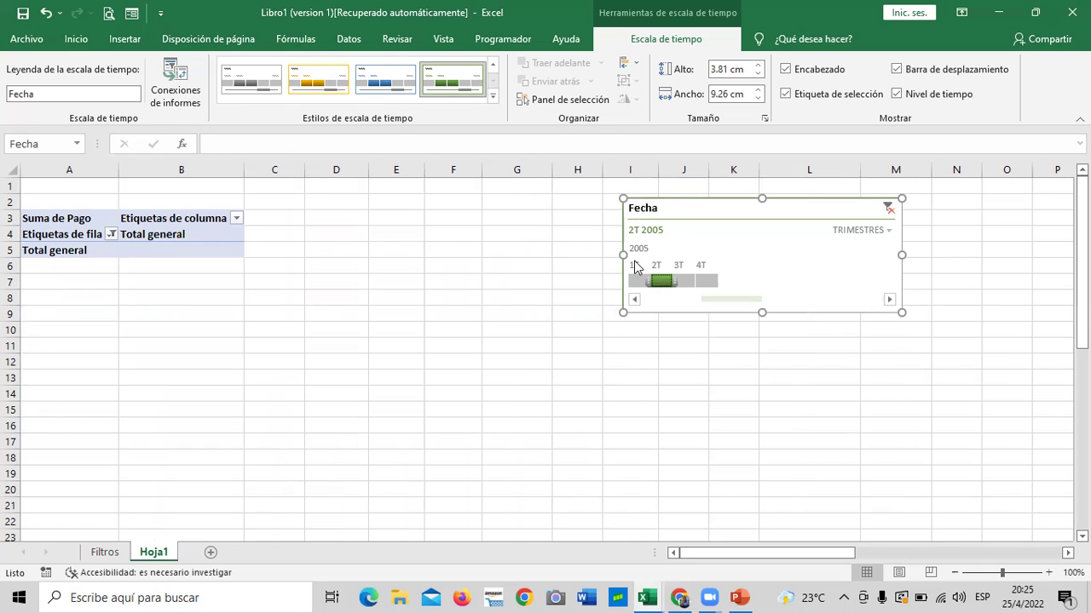
pyautogui.click(685, 282)
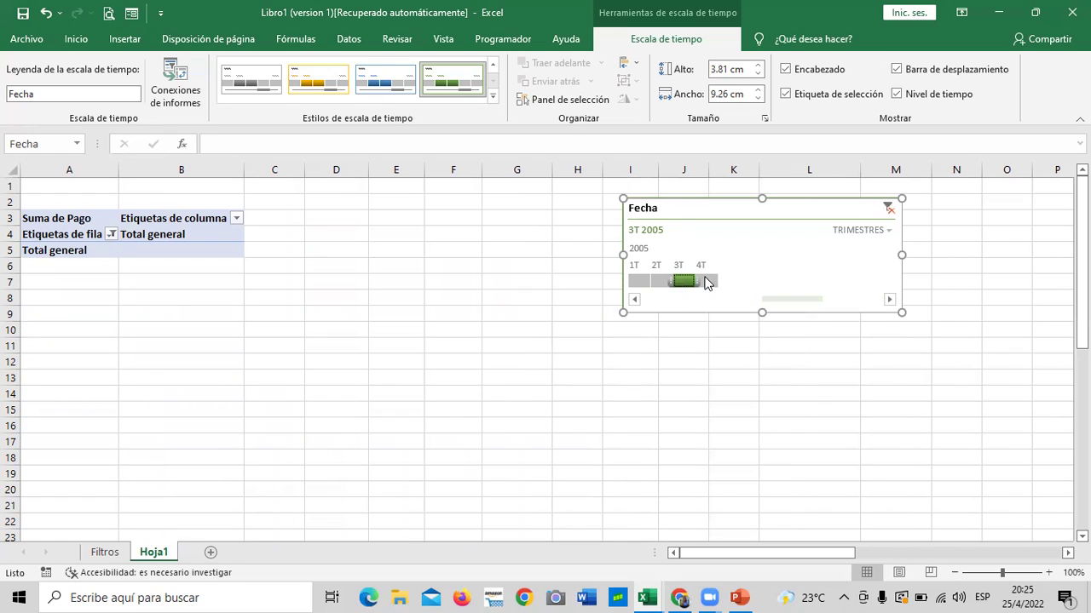
pyautogui.click(705, 282)
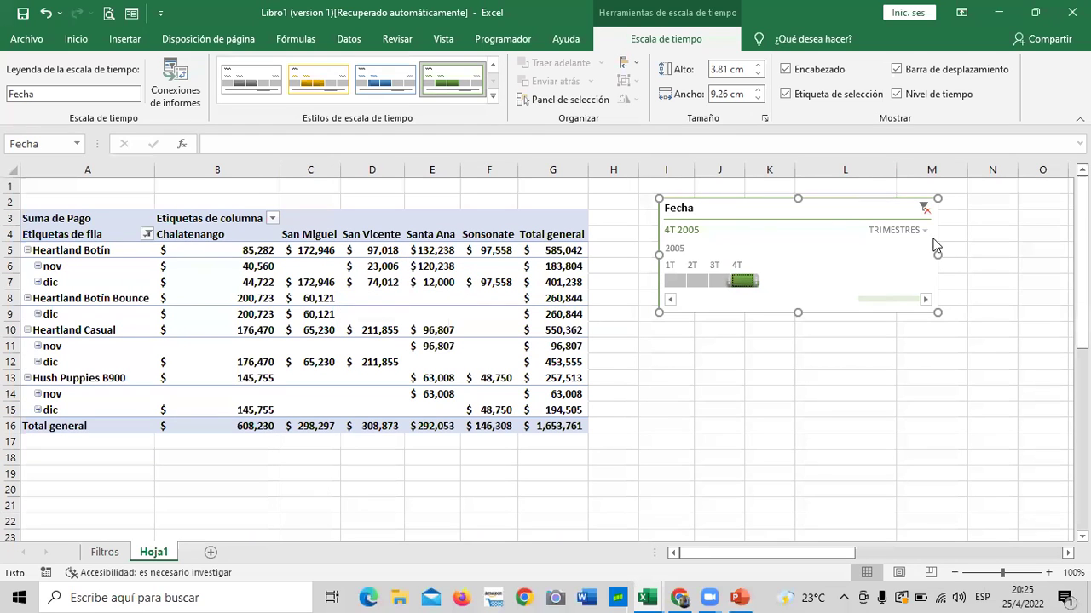
# - Clear the timeline filter and switch the Fecha timeline to the MESES level
pyautogui.click(927, 211)
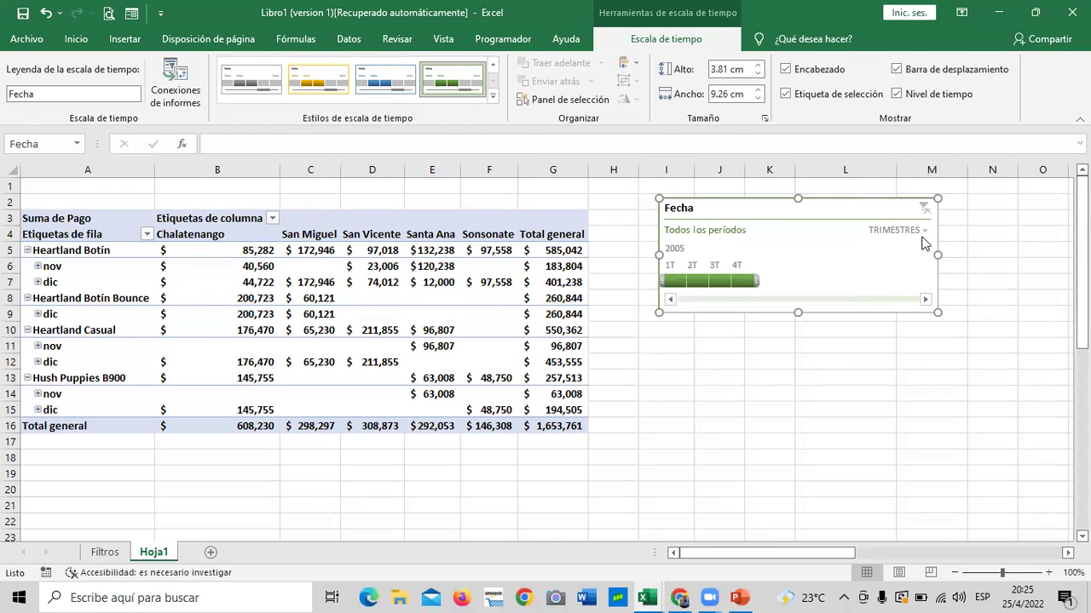
pyautogui.click(924, 231)
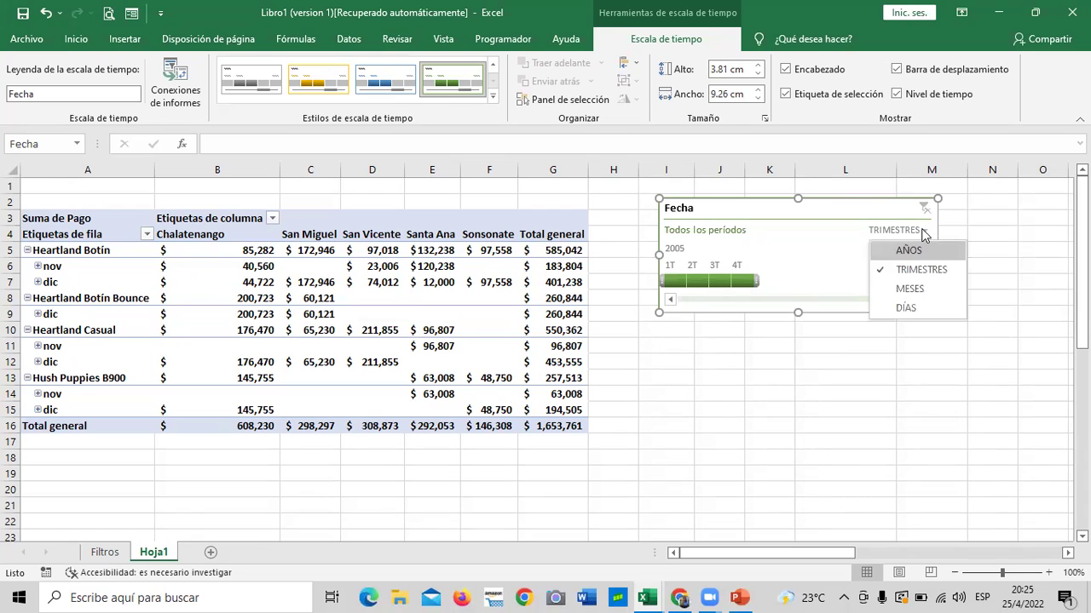
pyautogui.click(908, 289)
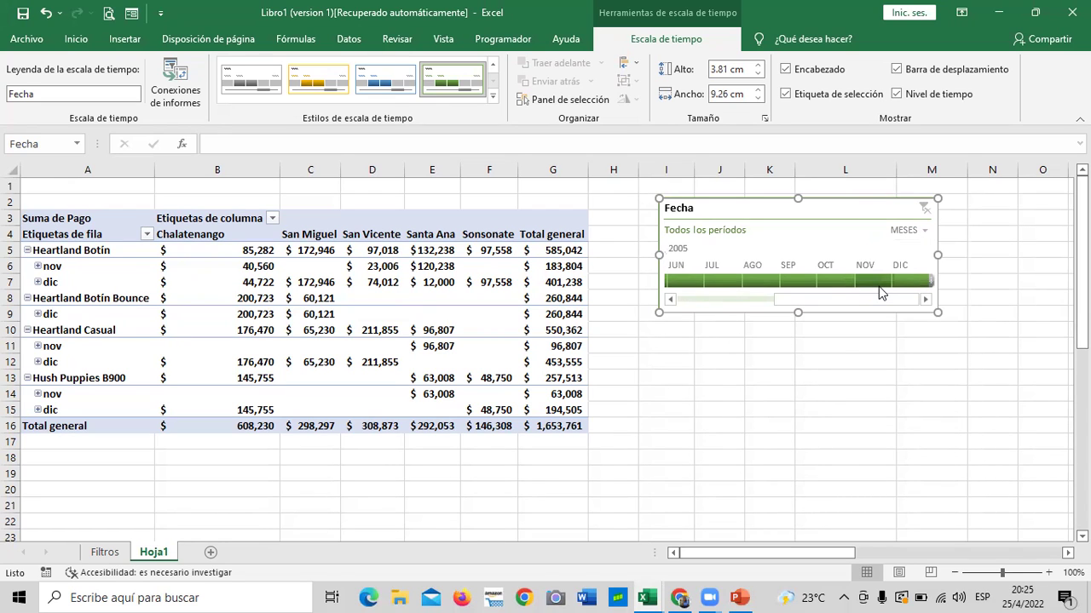
pyautogui.moveTo(878, 294)
pyautogui.mouseDown()
pyautogui.moveTo(684, 294)
pyautogui.moveTo(879, 302)
pyautogui.mouseUp()
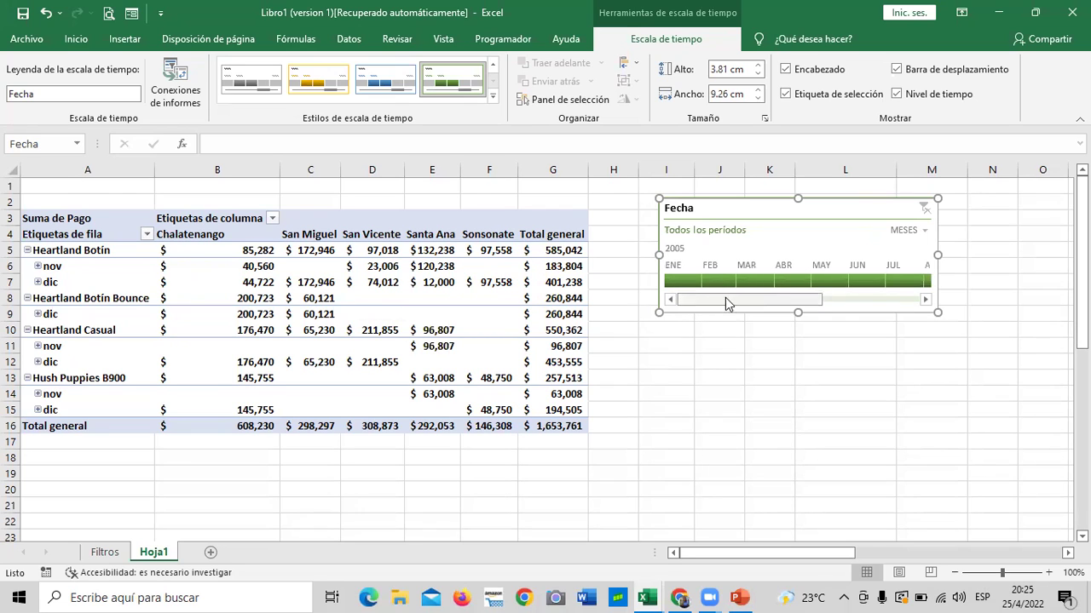
# - Filter the pivot to single months from June to December 2005, then clear back to all periods
pyautogui.click(788, 281)
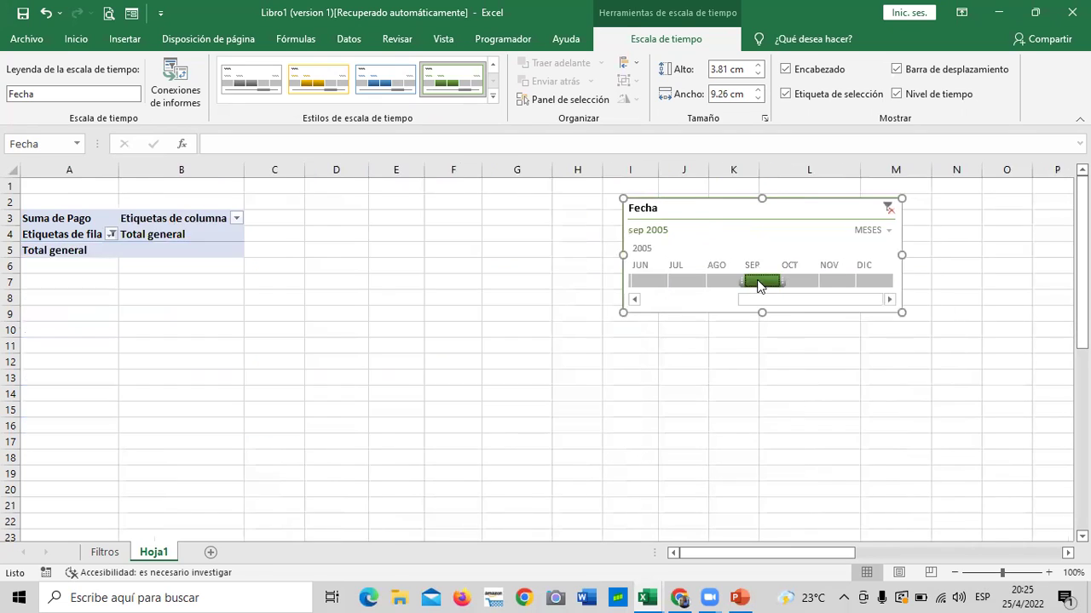
pyautogui.click(695, 284)
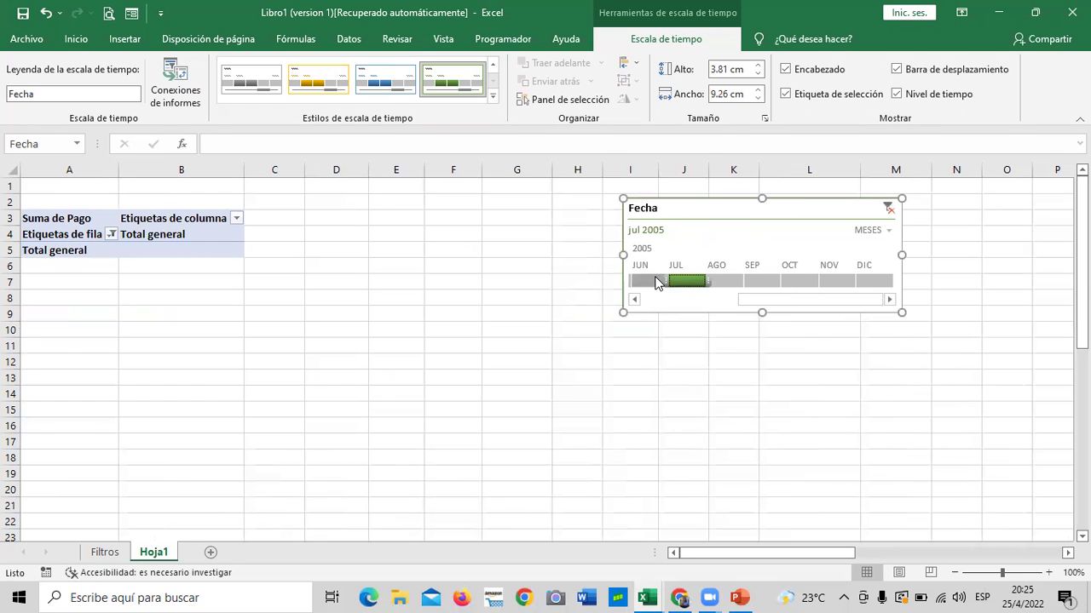
pyautogui.click(657, 283)
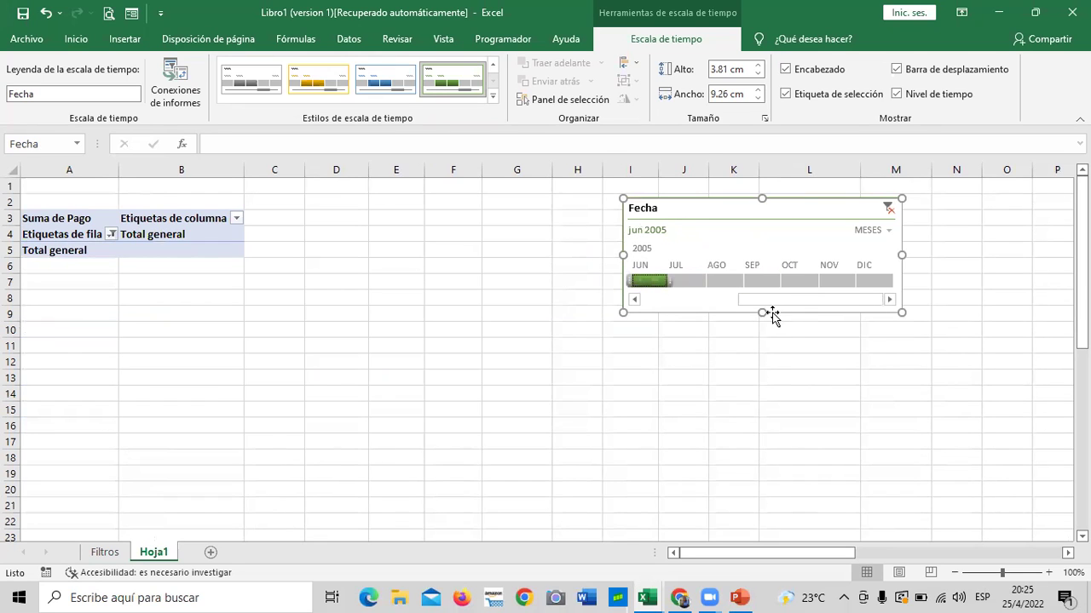
pyautogui.click(752, 283)
pyautogui.click(800, 284)
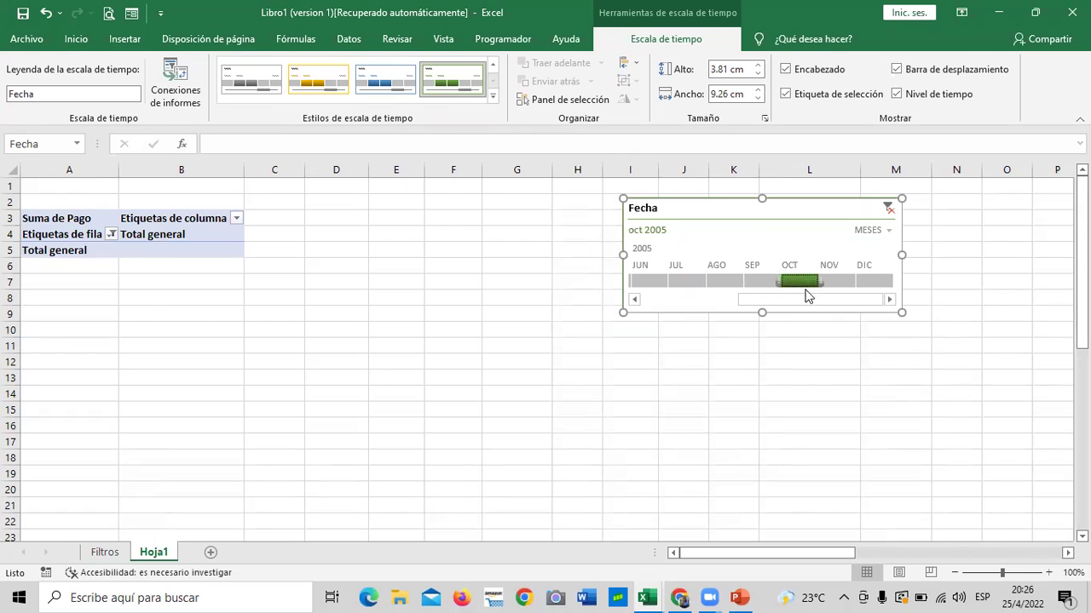
pyautogui.click(835, 283)
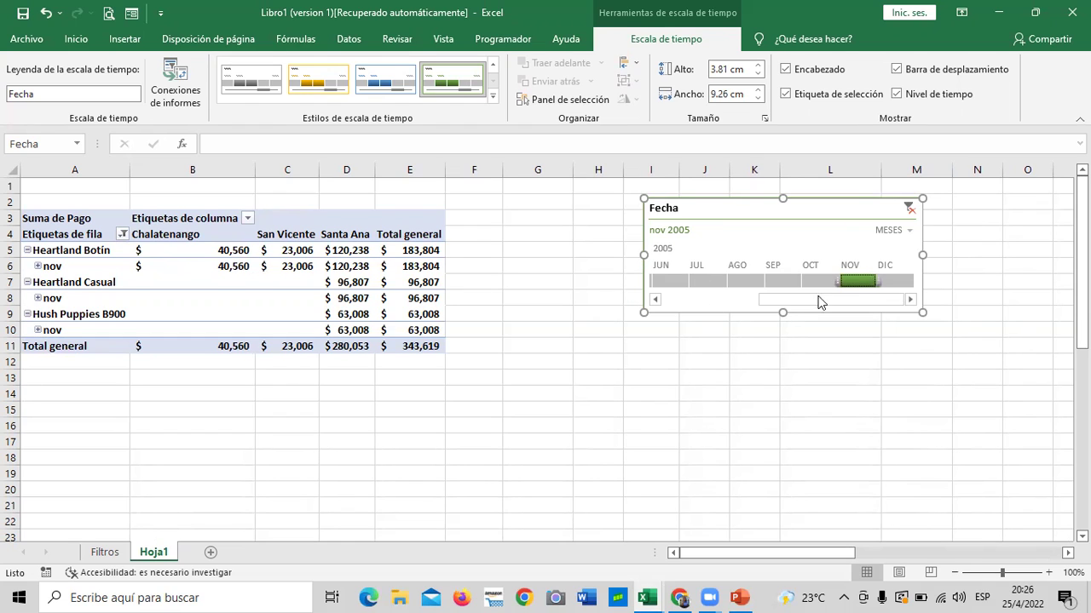
pyautogui.click(893, 281)
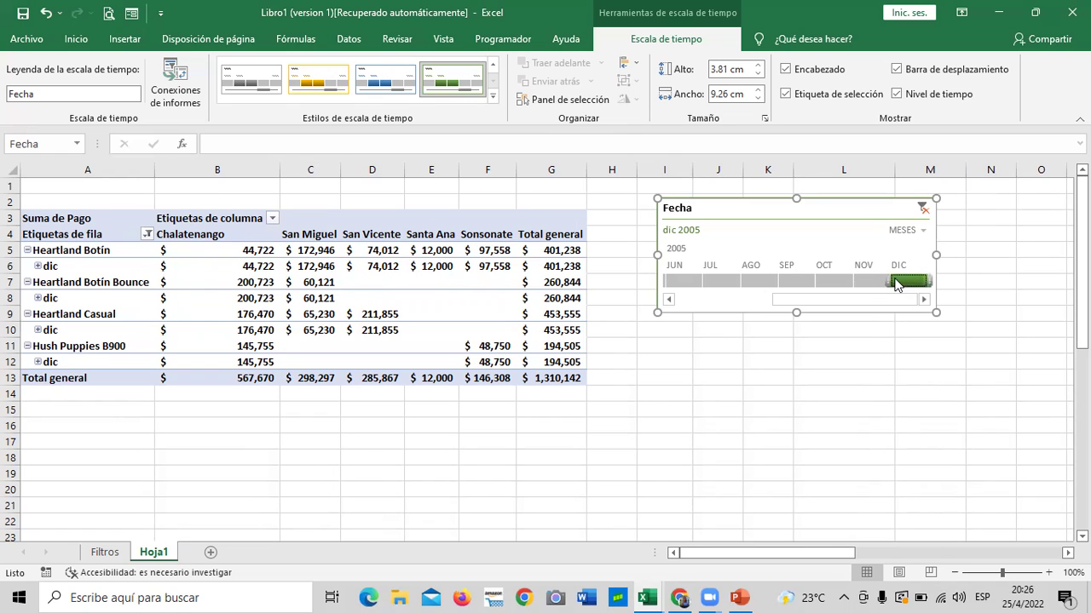
pyautogui.click(923, 209)
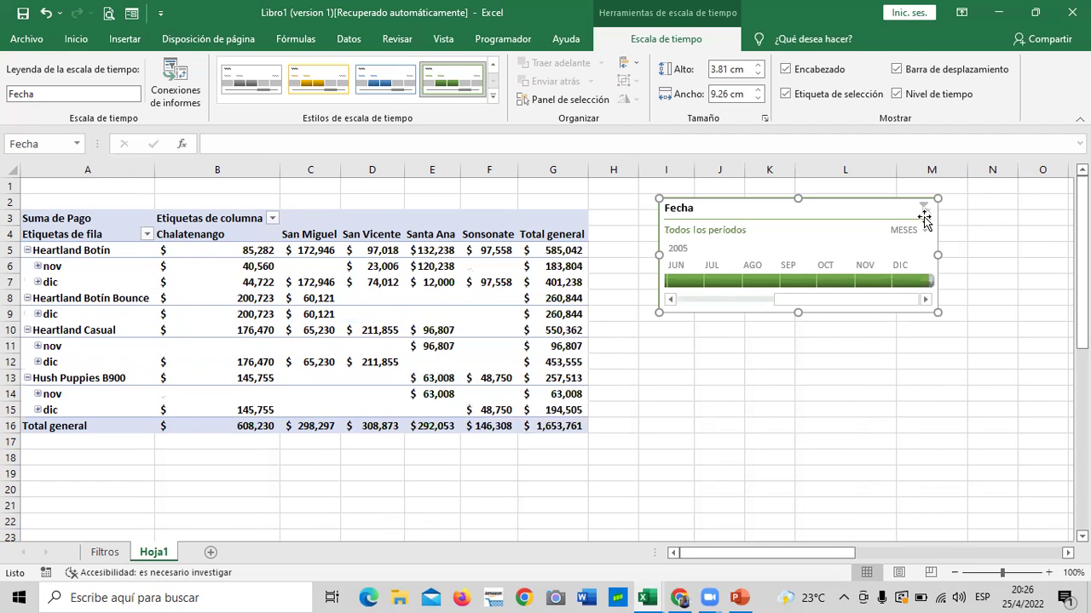
# - Switch the Fecha timeline to the day level and scroll it to late December 2005
pyautogui.click(926, 230)
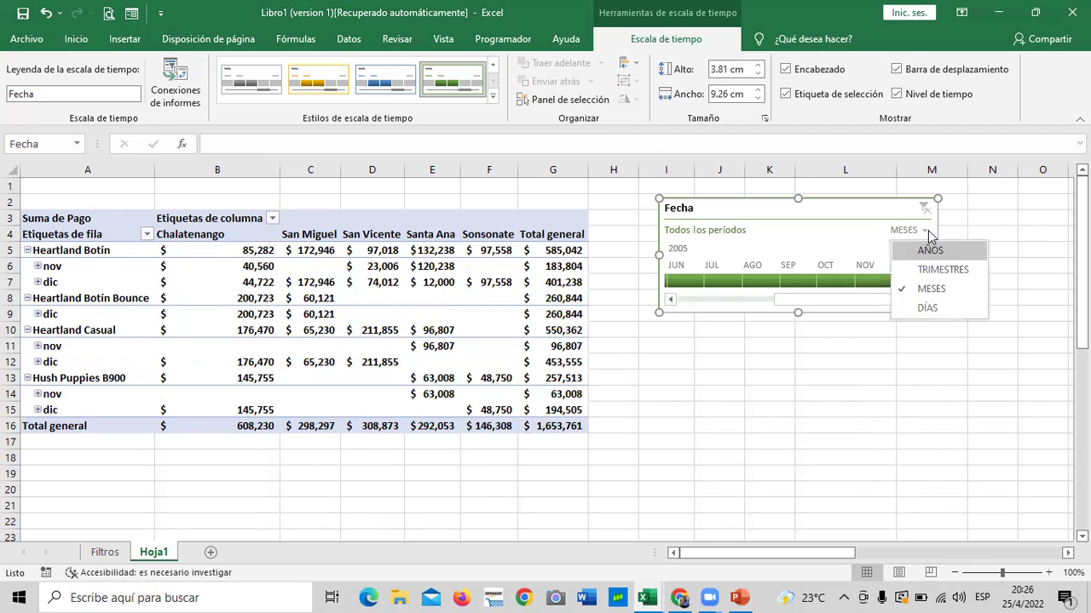
pyautogui.click(933, 312)
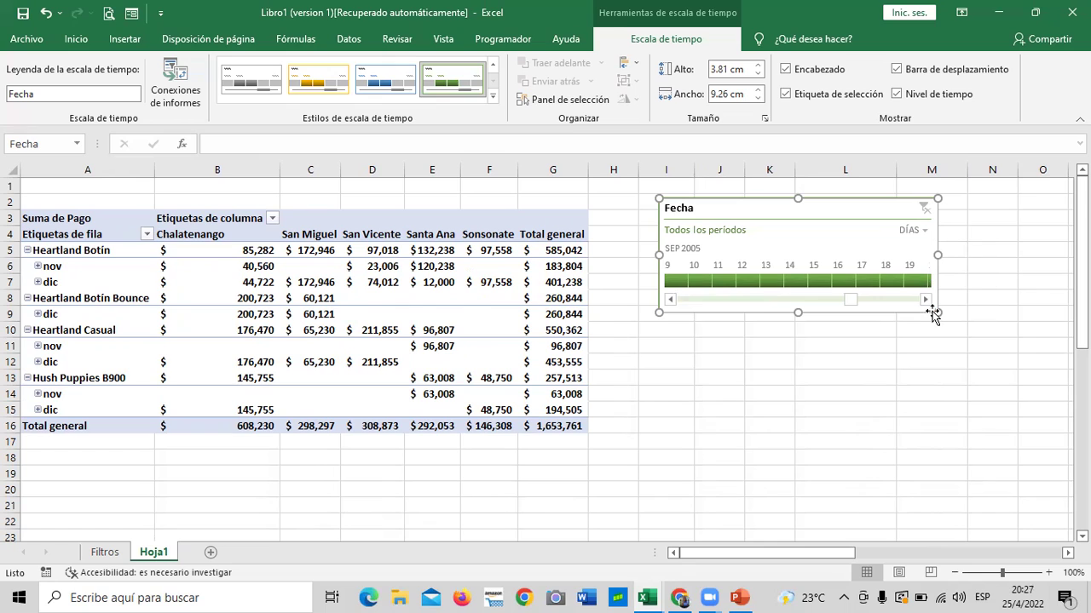
pyautogui.click(690, 299)
pyautogui.click(670, 300)
pyautogui.moveTo(681, 299); pyautogui.dragTo(937, 302)
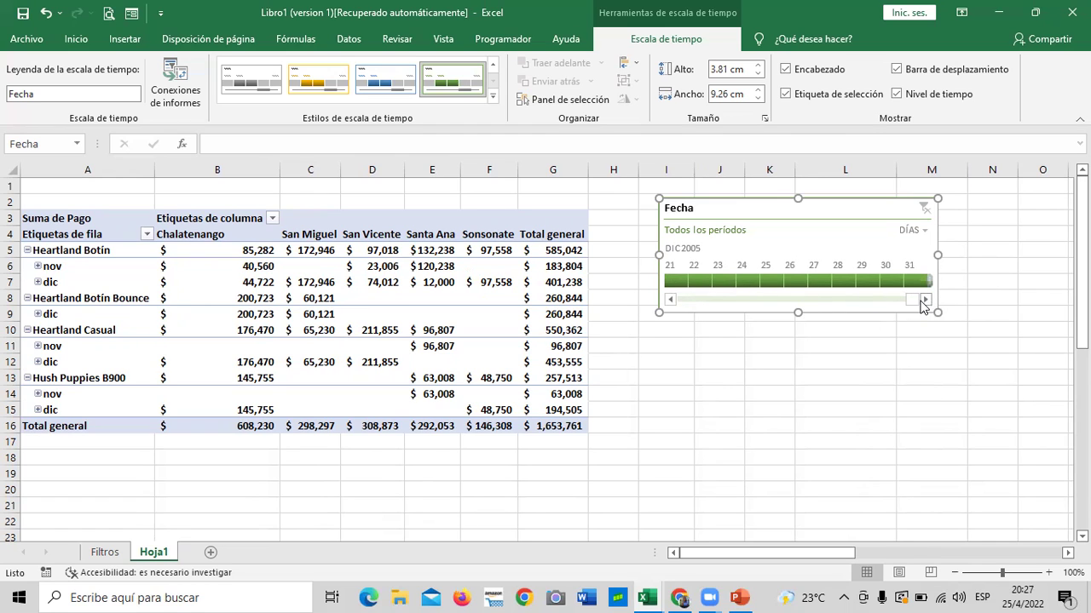
# - Filter the pivot to single days, stepping from 31 dic back to 21 dic 2005
pyautogui.click(920, 281)
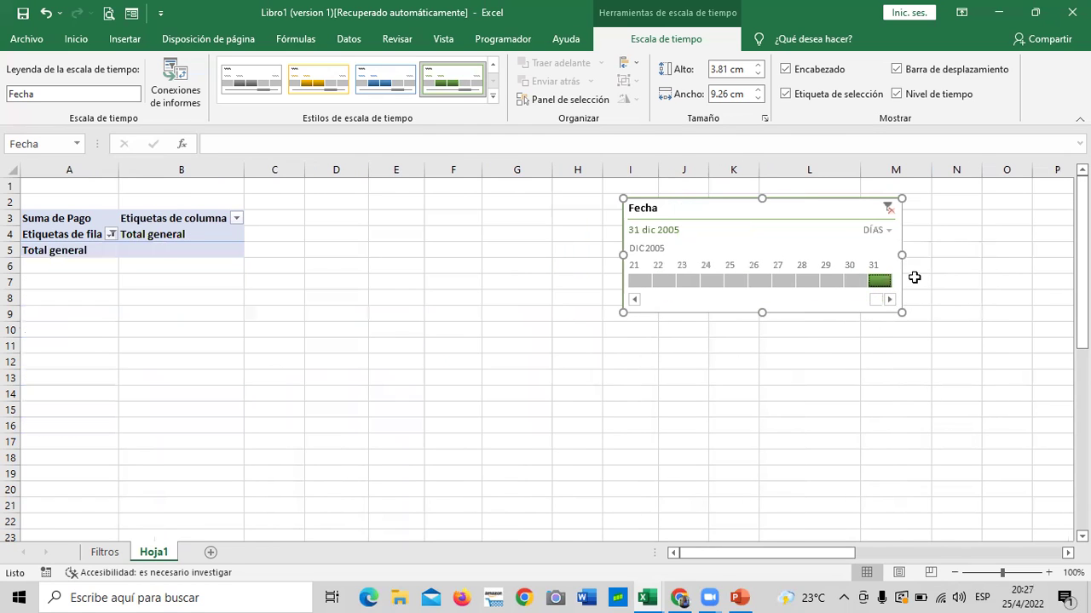
pyautogui.click(855, 282)
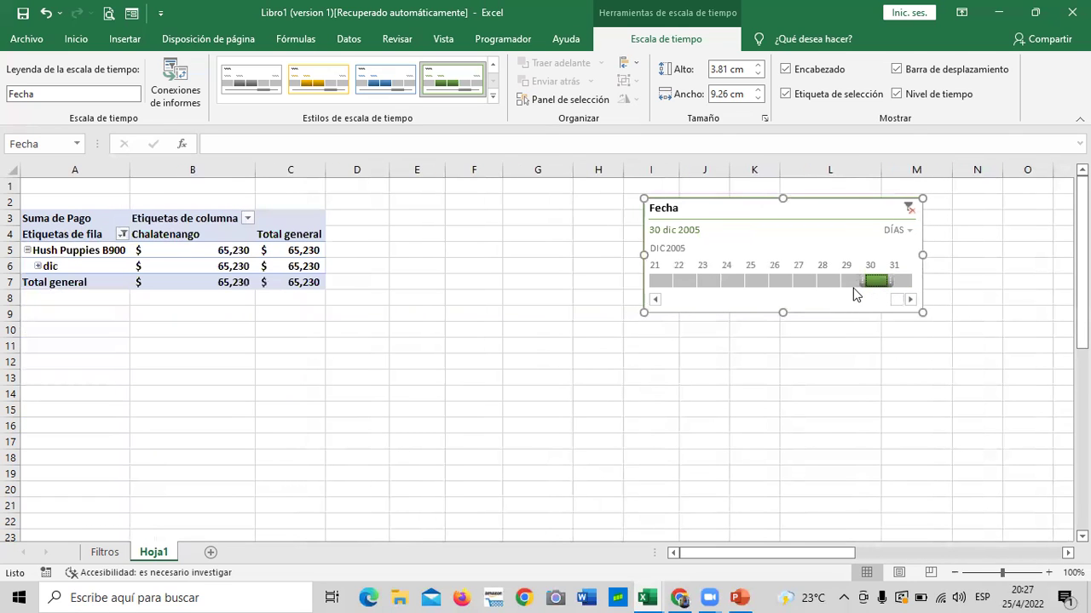
pyautogui.click(848, 281)
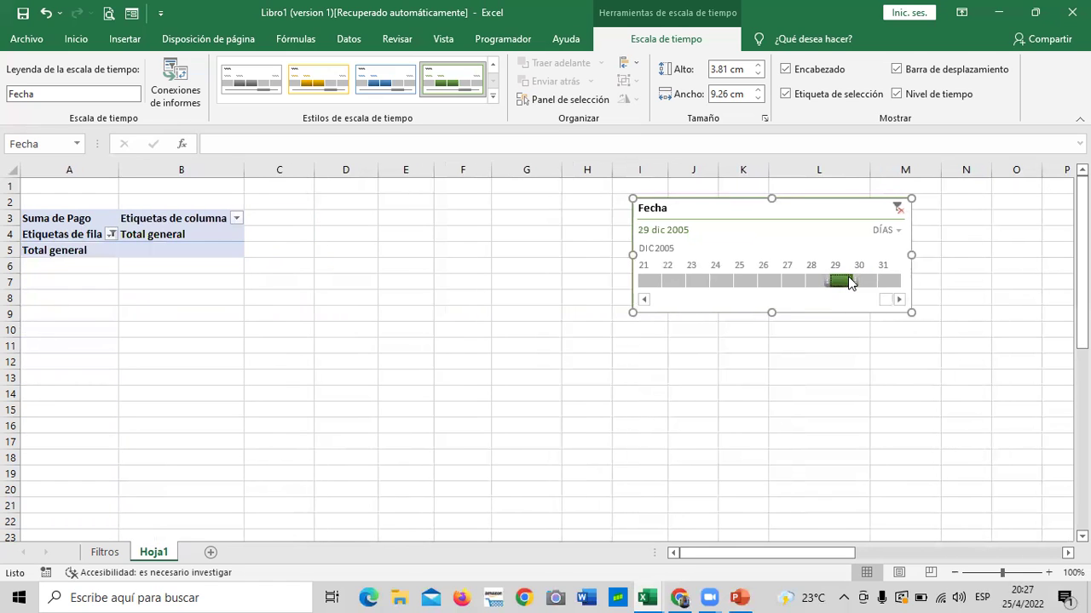
pyautogui.click(819, 282)
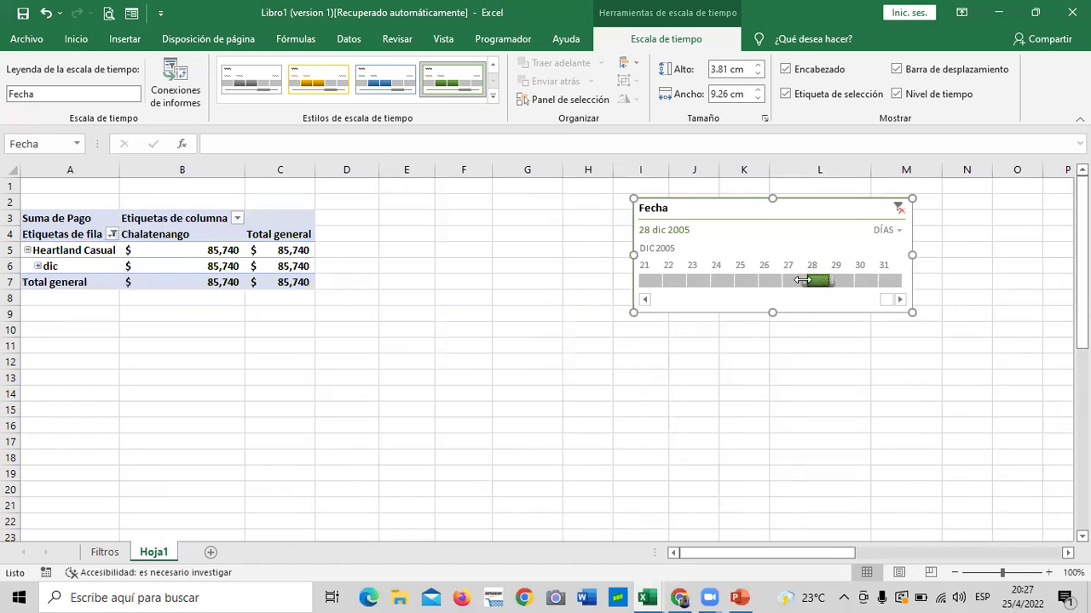
pyautogui.click(794, 280)
pyautogui.click(764, 281)
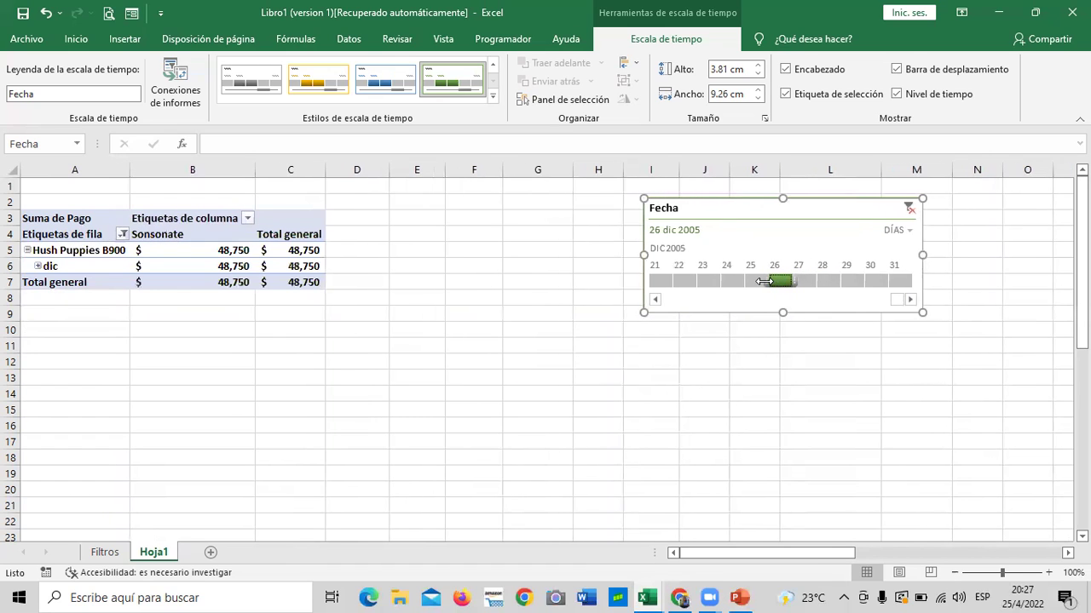
pyautogui.click(749, 280)
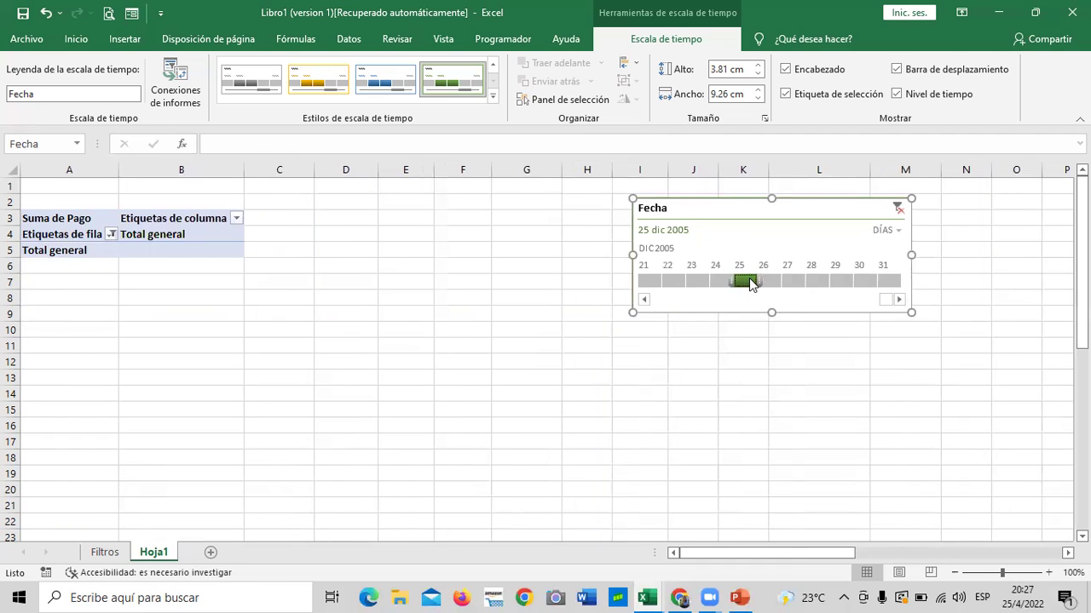
pyautogui.click(715, 282)
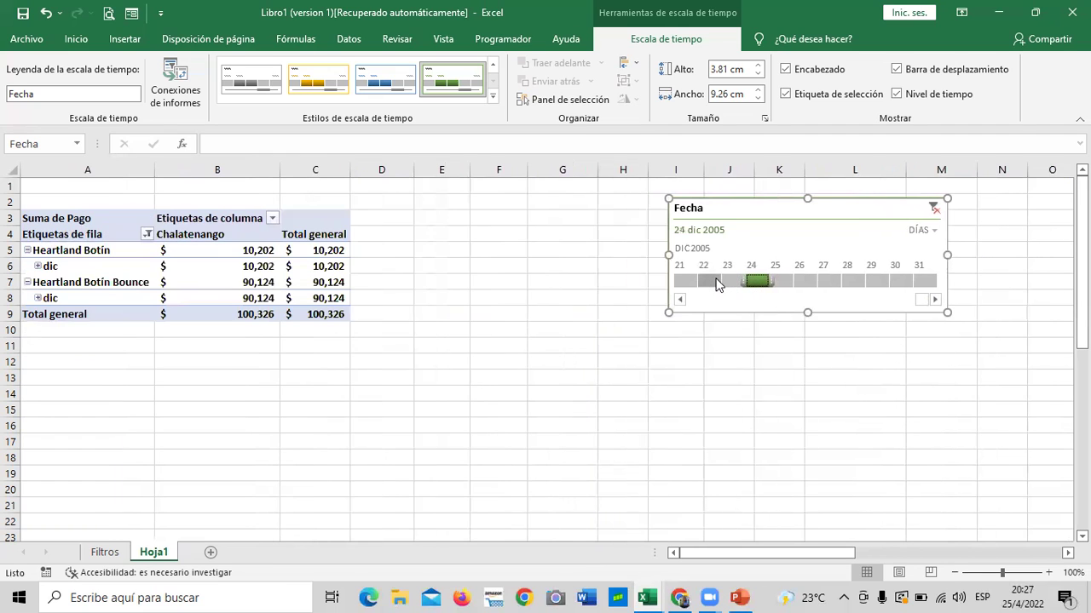
pyautogui.click(727, 281)
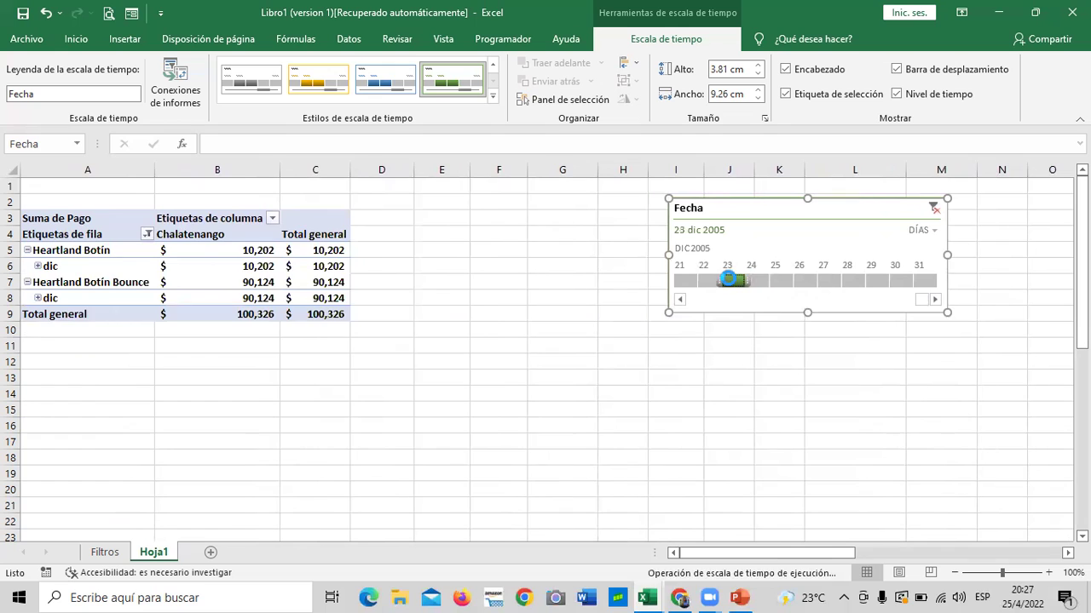
pyautogui.click(709, 279)
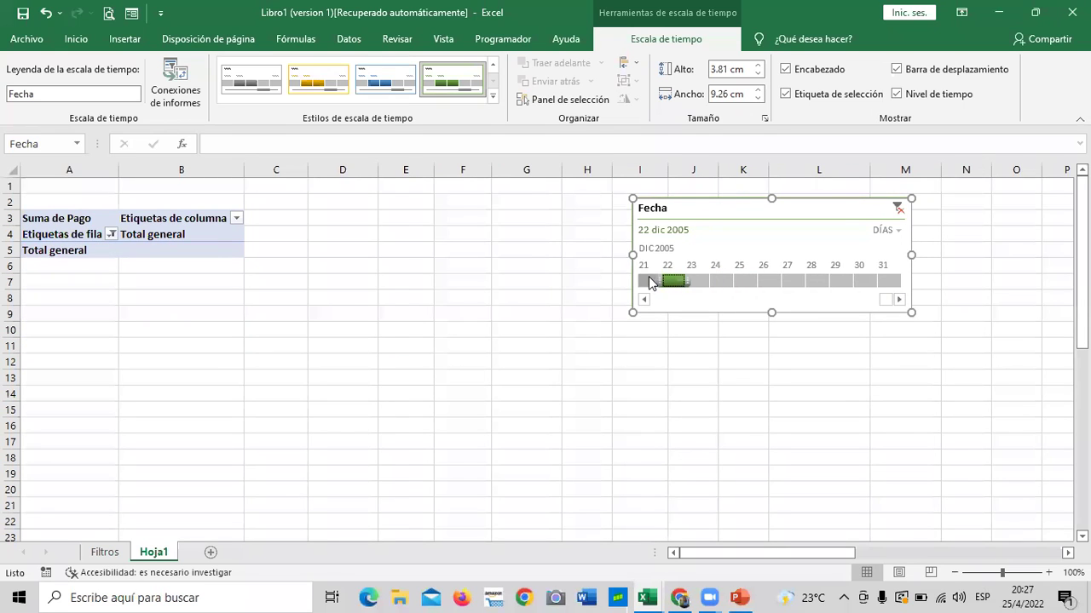
pyautogui.click(649, 282)
# - Show earlier days and step the day filter from 13 dic to 22 dic 2005
pyautogui.click(652, 300)
pyautogui.click(652, 300)
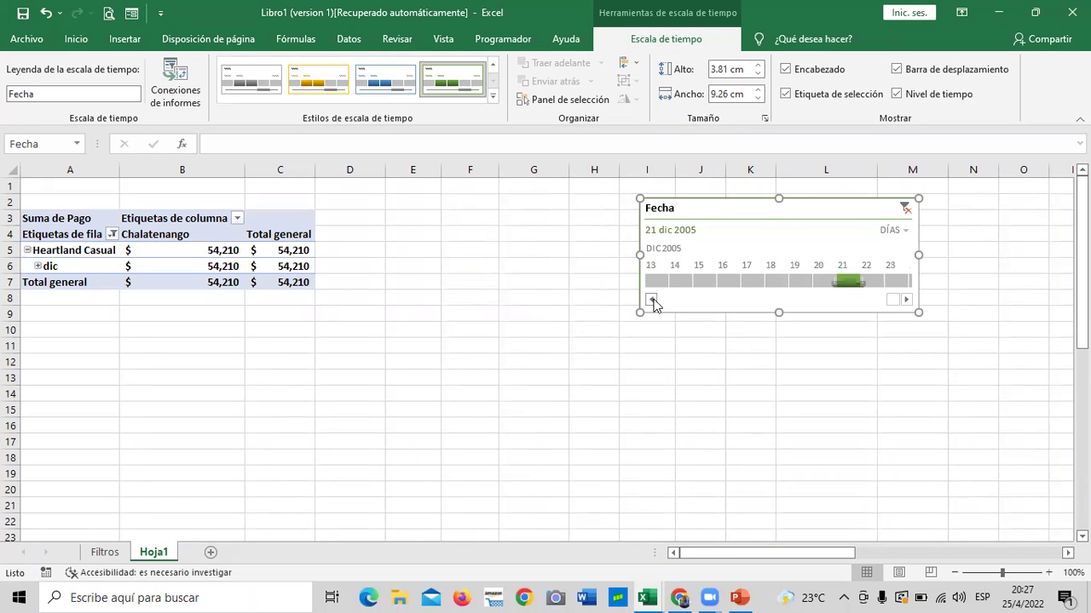
pyautogui.click(656, 282)
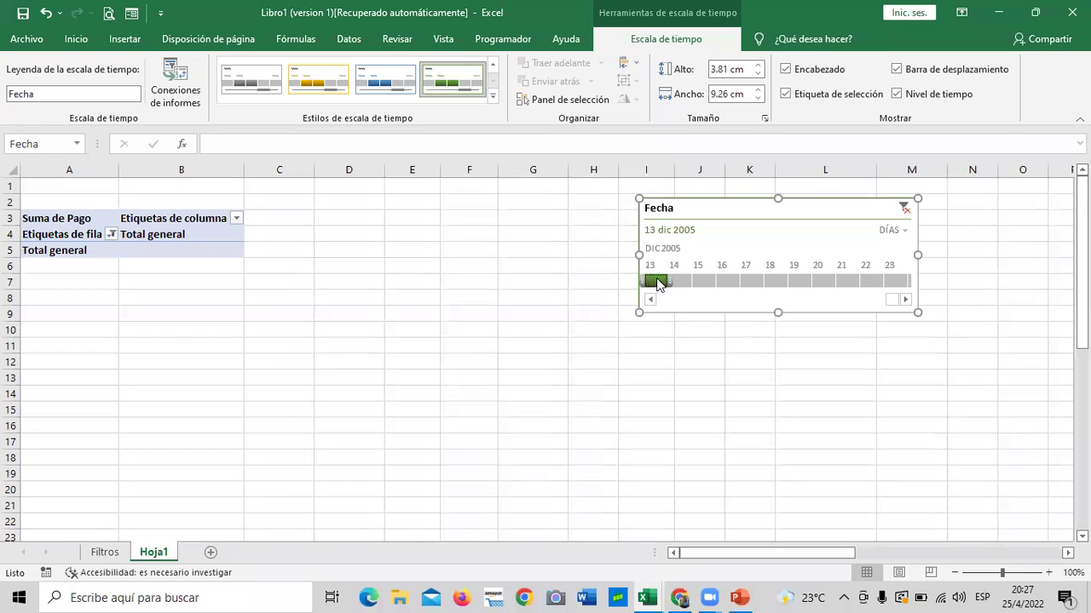
pyautogui.moveTo(656, 282); pyautogui.dragTo(702, 283)
pyautogui.click(752, 281)
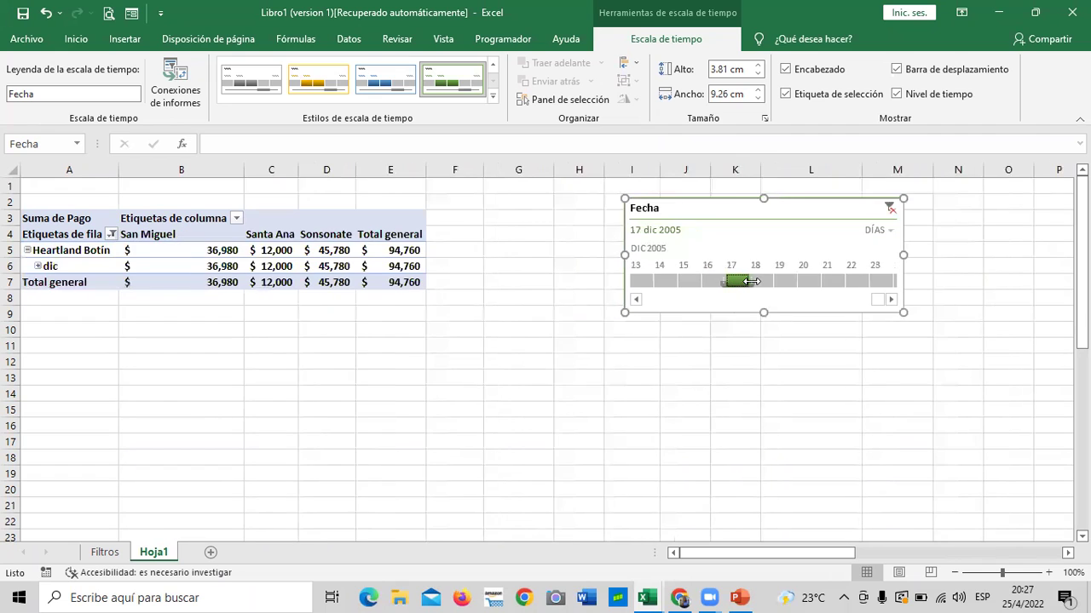
pyautogui.click(760, 282)
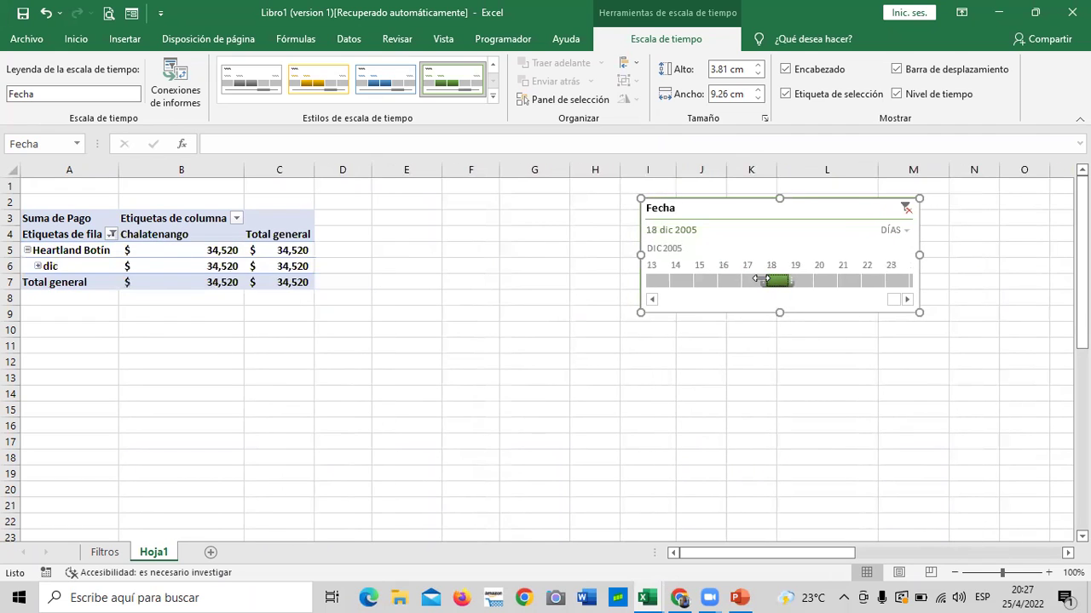
pyautogui.click(799, 282)
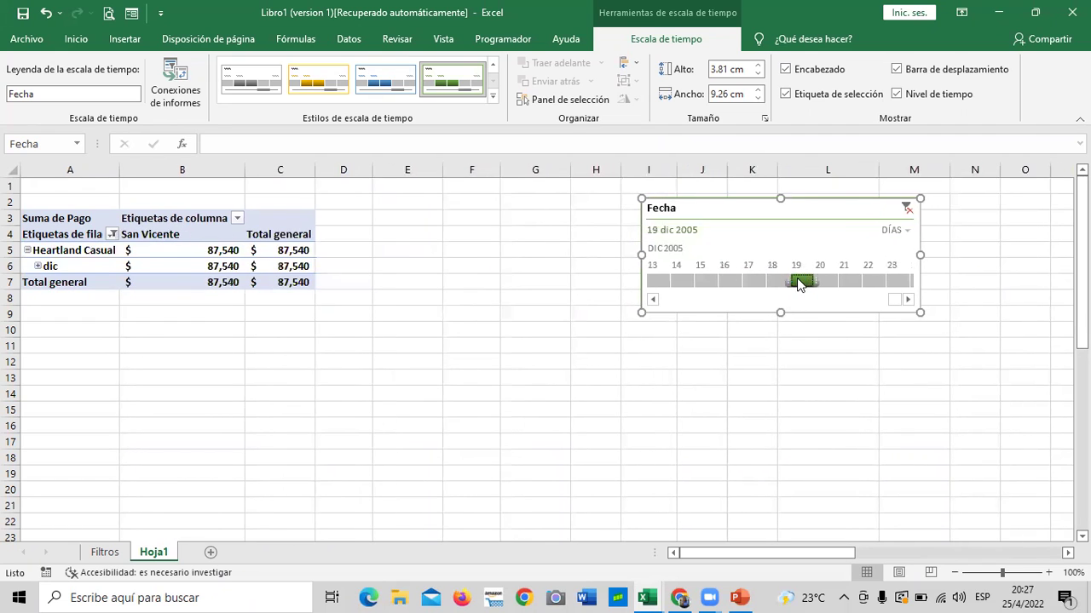
pyautogui.click(826, 282)
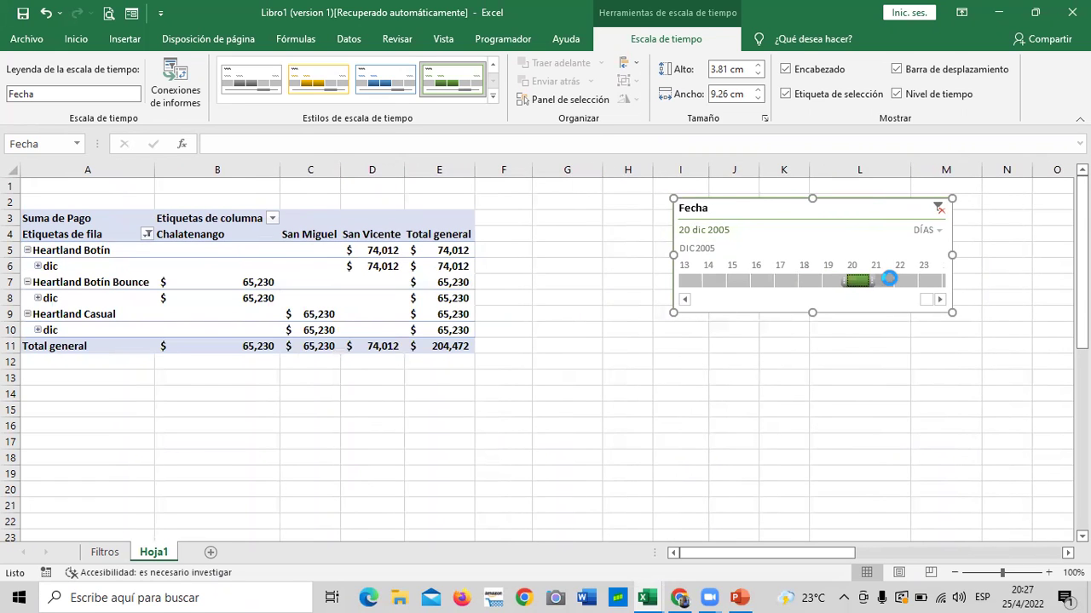
pyautogui.click(874, 282)
pyautogui.click(878, 281)
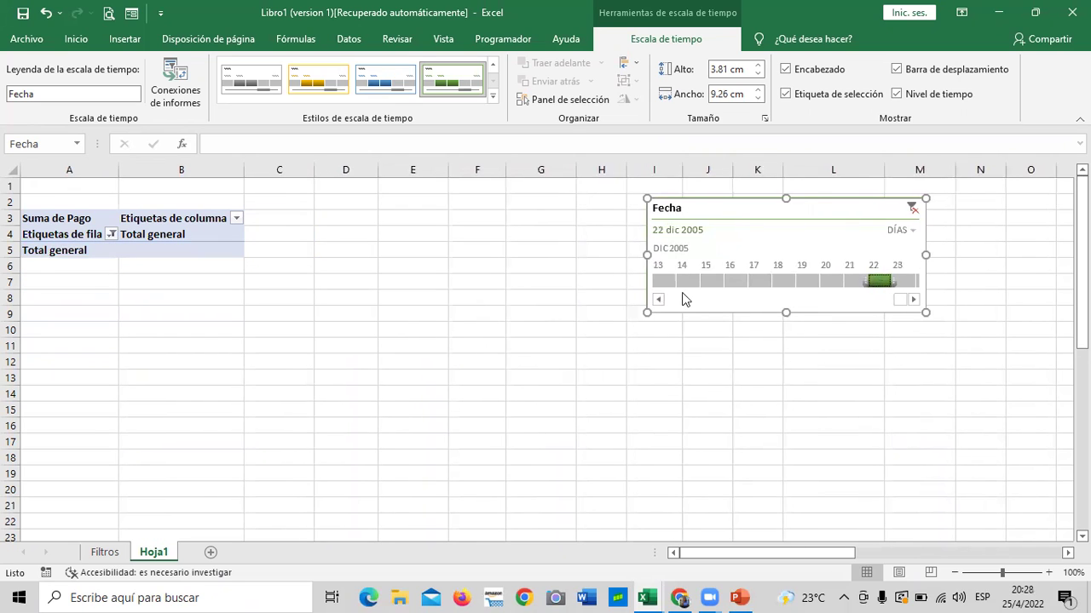
# - Scroll the timeline to early December and filter the pivot to 3, 4 and 6 dic 2005
pyautogui.click(657, 300)
pyautogui.moveTo(657, 300); pyautogui.dragTo(657, 300)
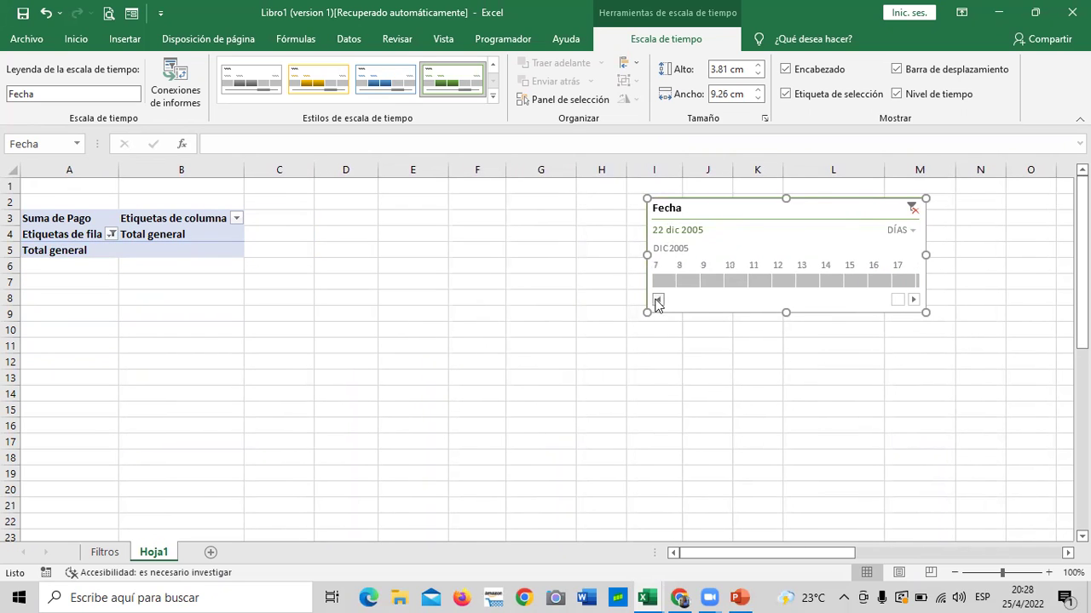
pyautogui.click(665, 281)
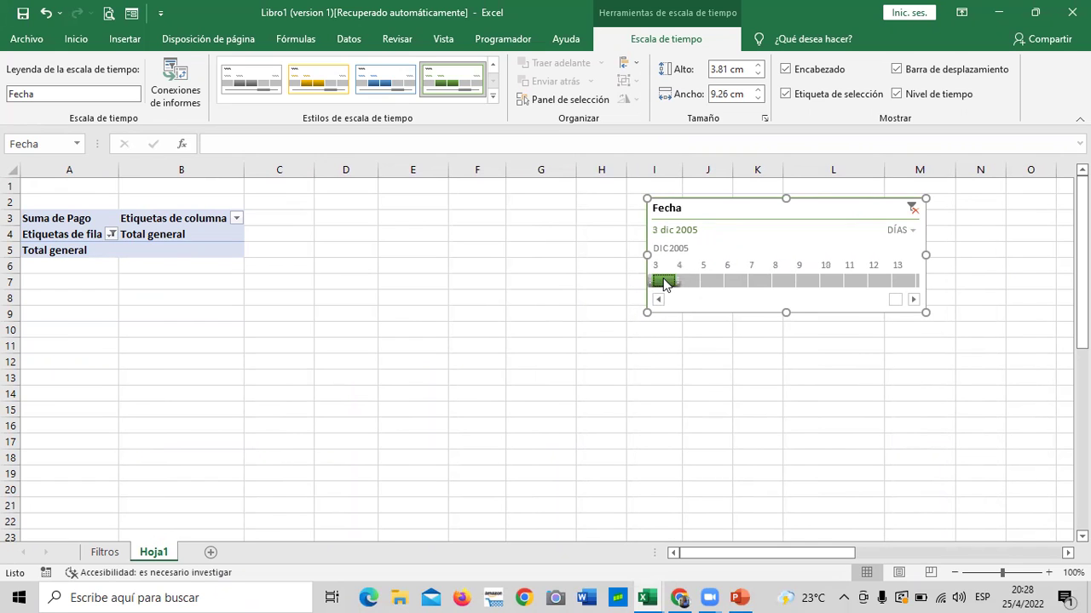
pyautogui.click(690, 281)
pyautogui.moveTo(690, 279); pyautogui.dragTo(760, 281)
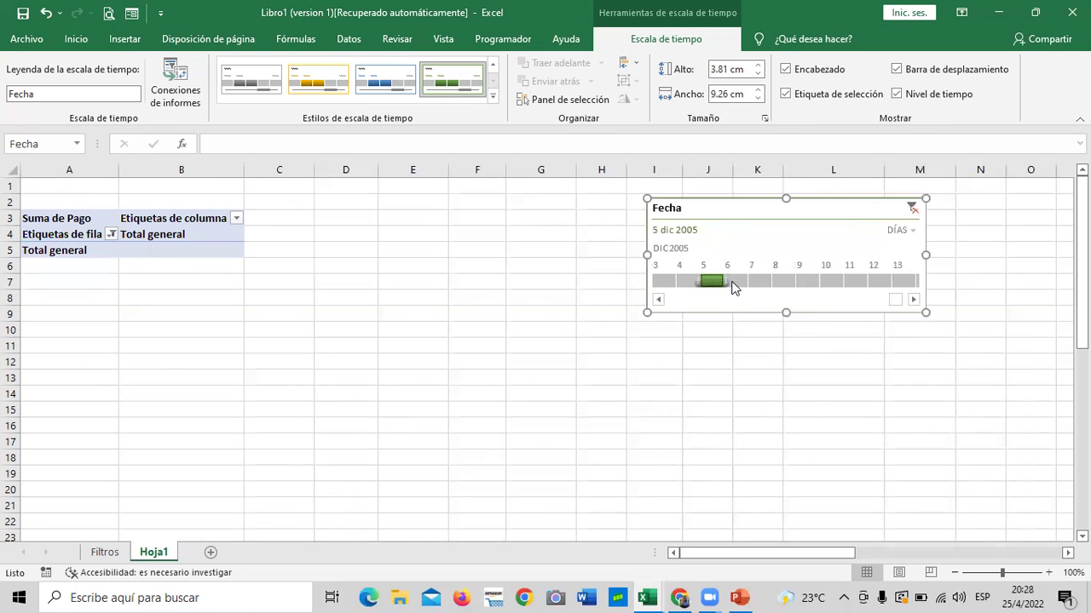
pyautogui.moveTo(760, 278); pyautogui.dragTo(808, 279)
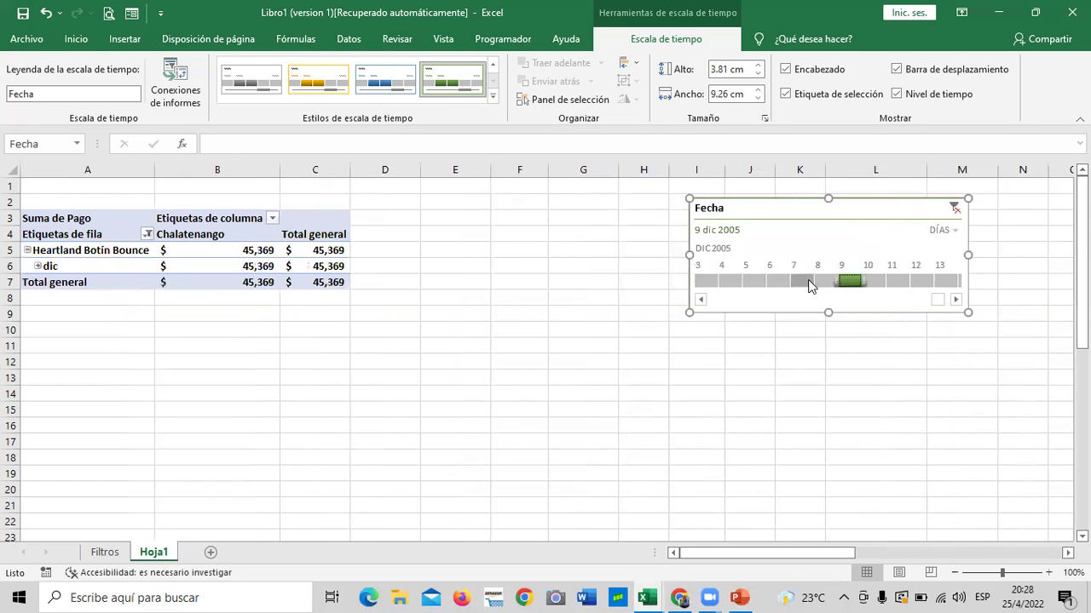
# - Filter day by day from 10 to 16 dic 2005, then clear the date filter
pyautogui.click(872, 282)
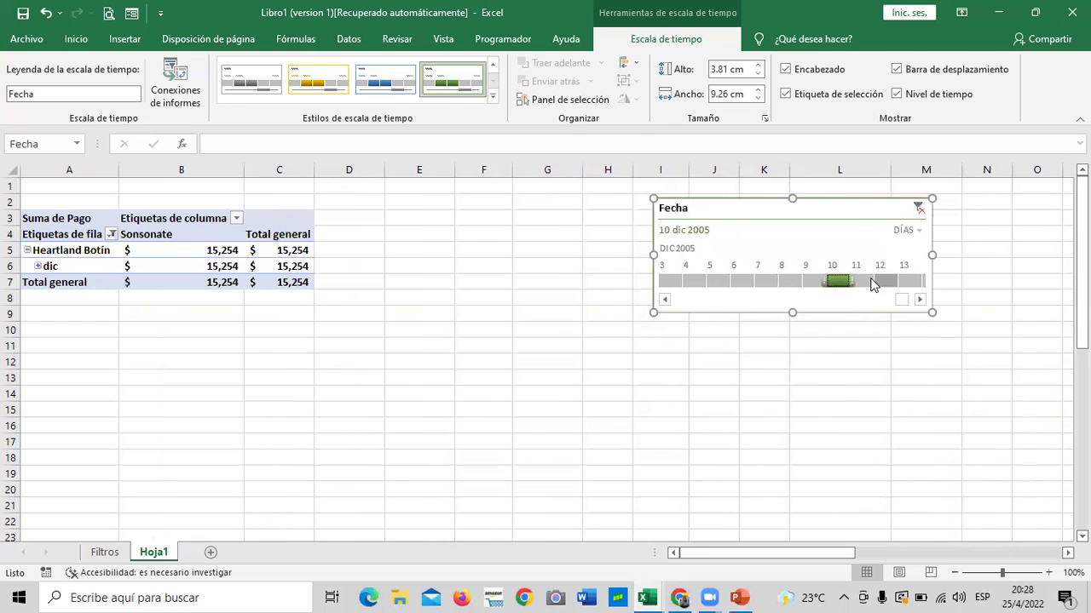
pyautogui.click(872, 282)
pyautogui.click(886, 282)
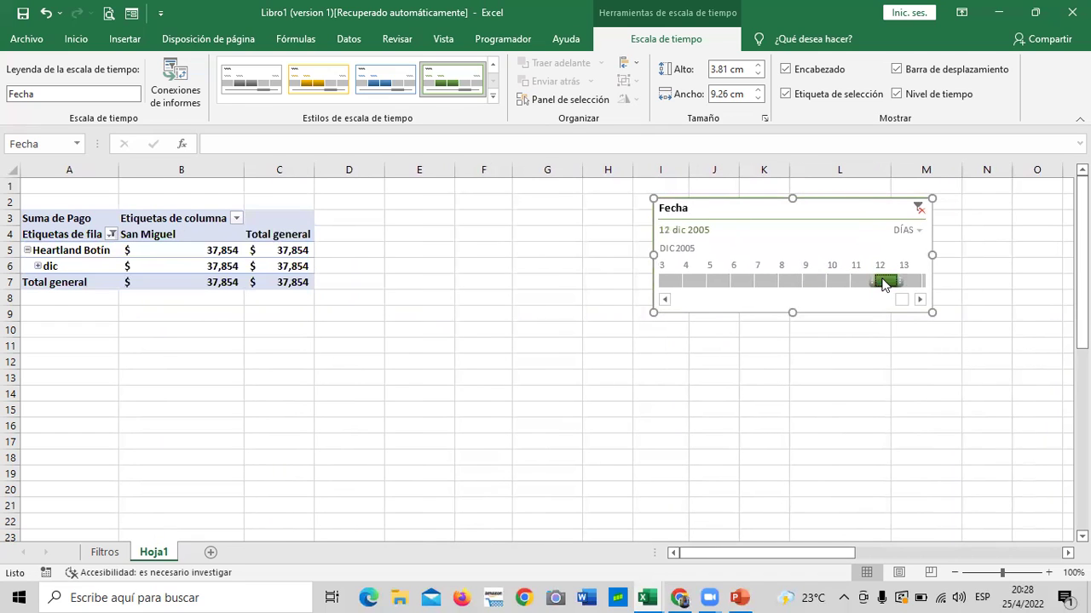
pyautogui.click(904, 281)
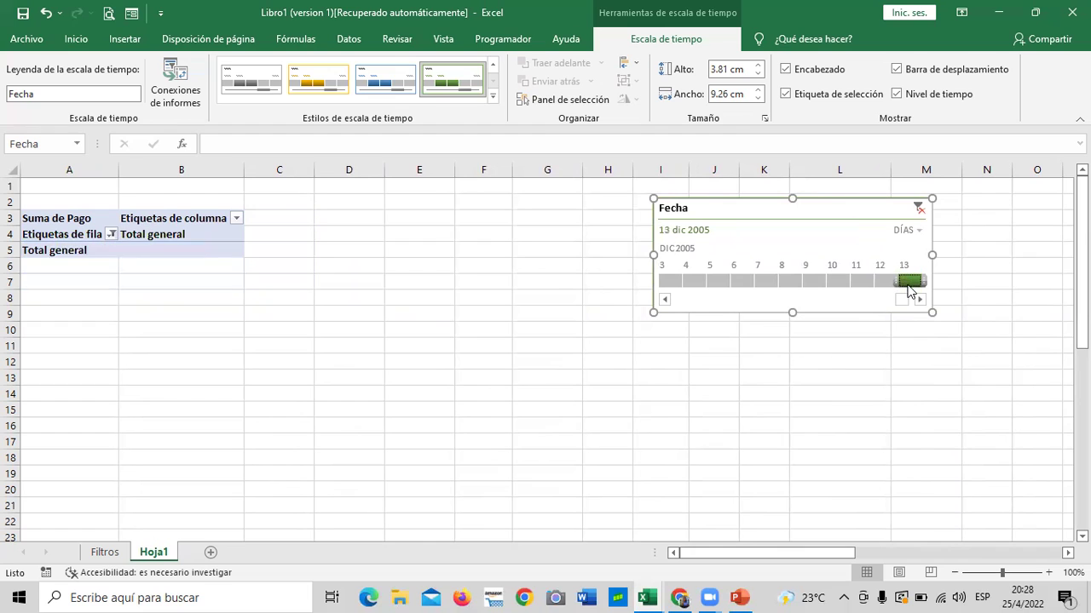
pyautogui.click(920, 300)
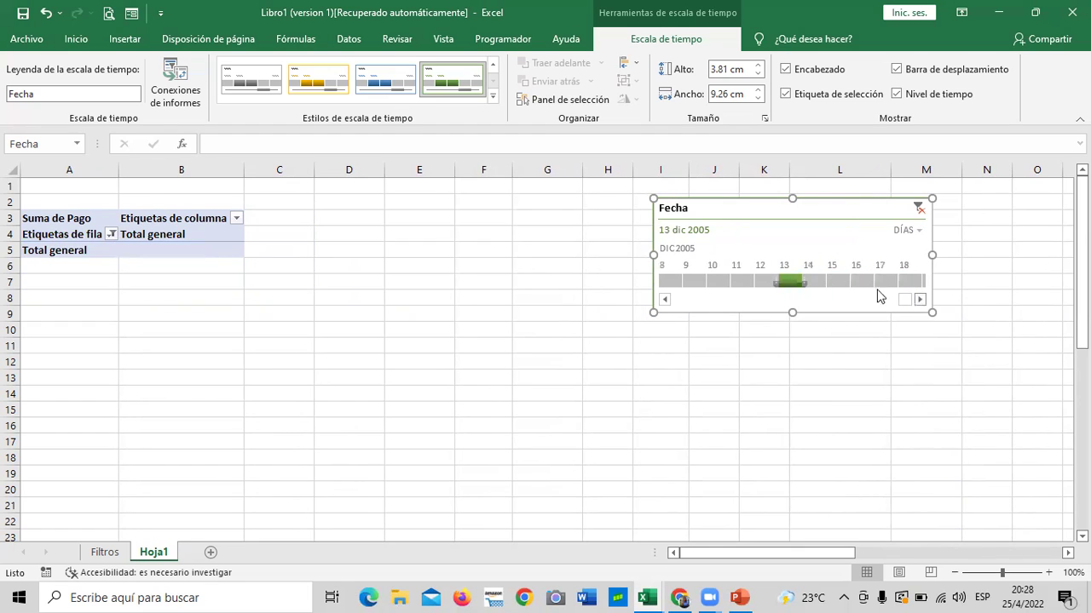
pyautogui.click(816, 282)
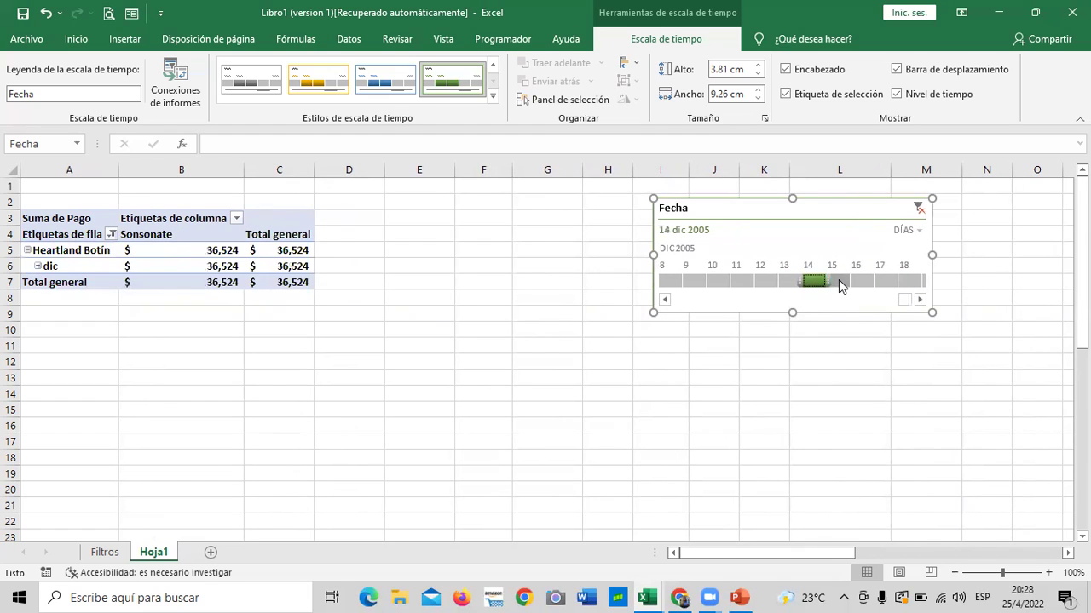
pyautogui.click(839, 281)
pyautogui.click(862, 281)
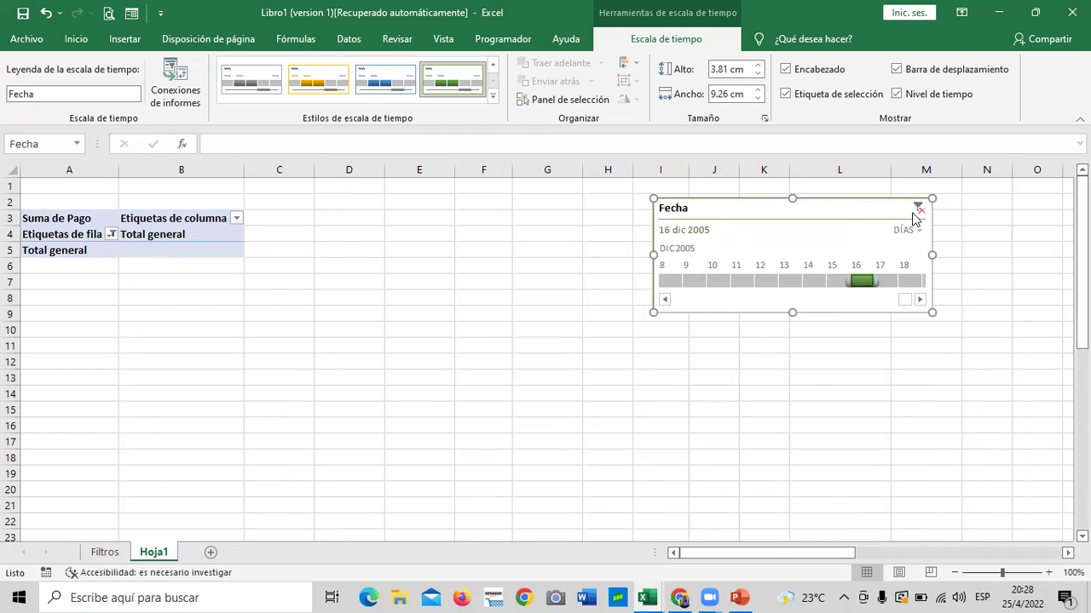
pyautogui.click(918, 208)
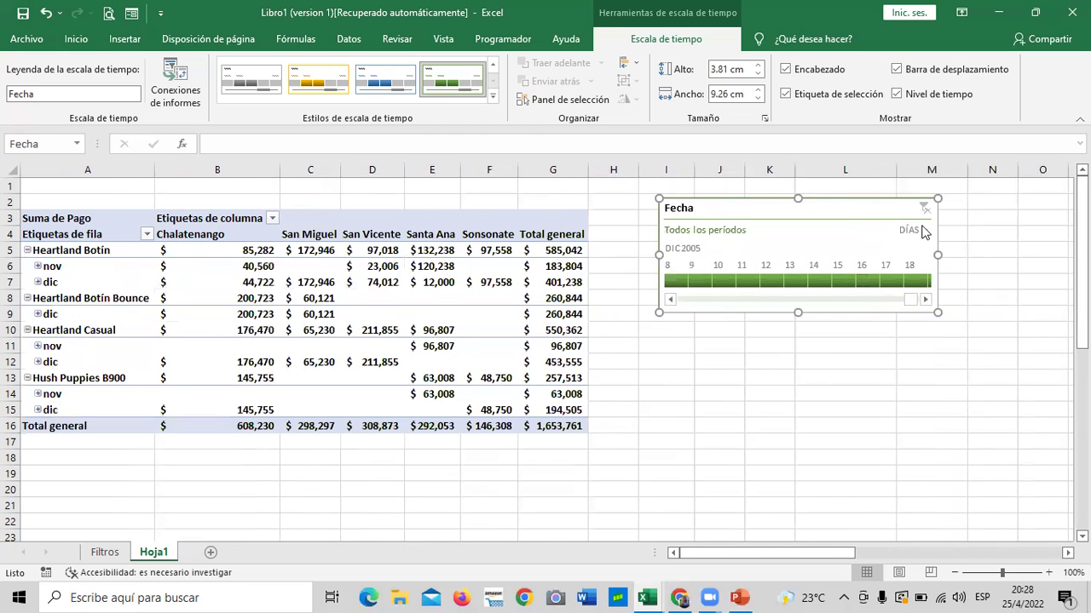
pyautogui.click(922, 231)
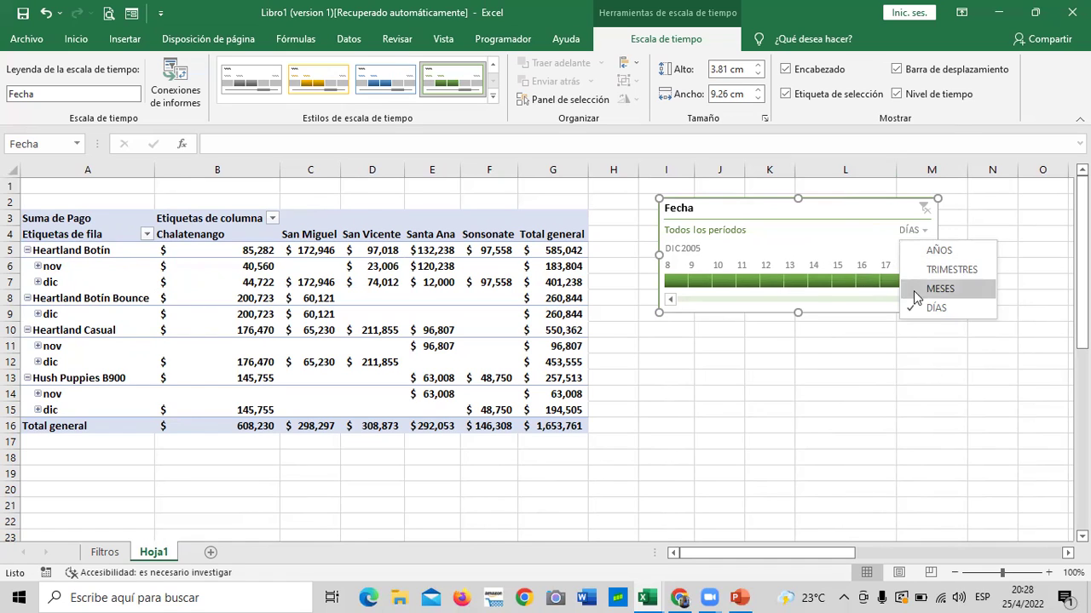
pyautogui.click(936, 250)
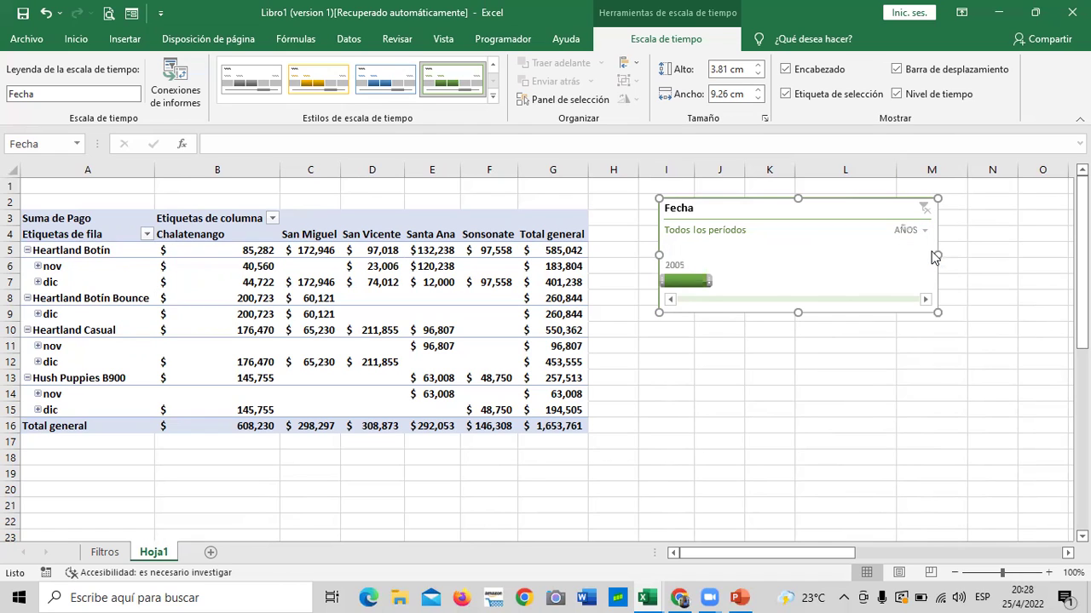
pyautogui.click(923, 230)
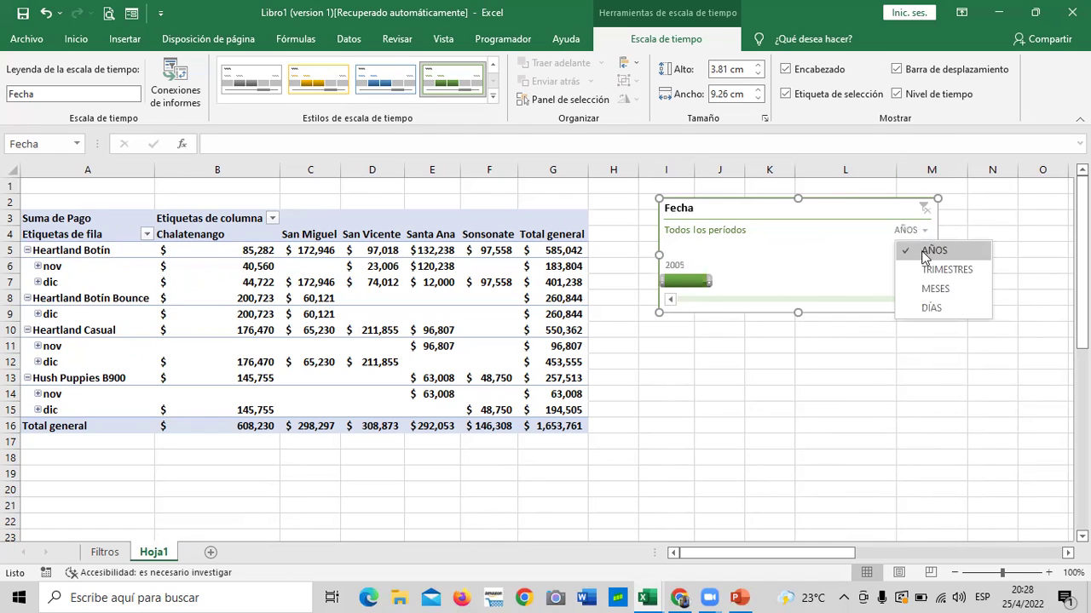
pyautogui.click(917, 269)
pyautogui.click(925, 230)
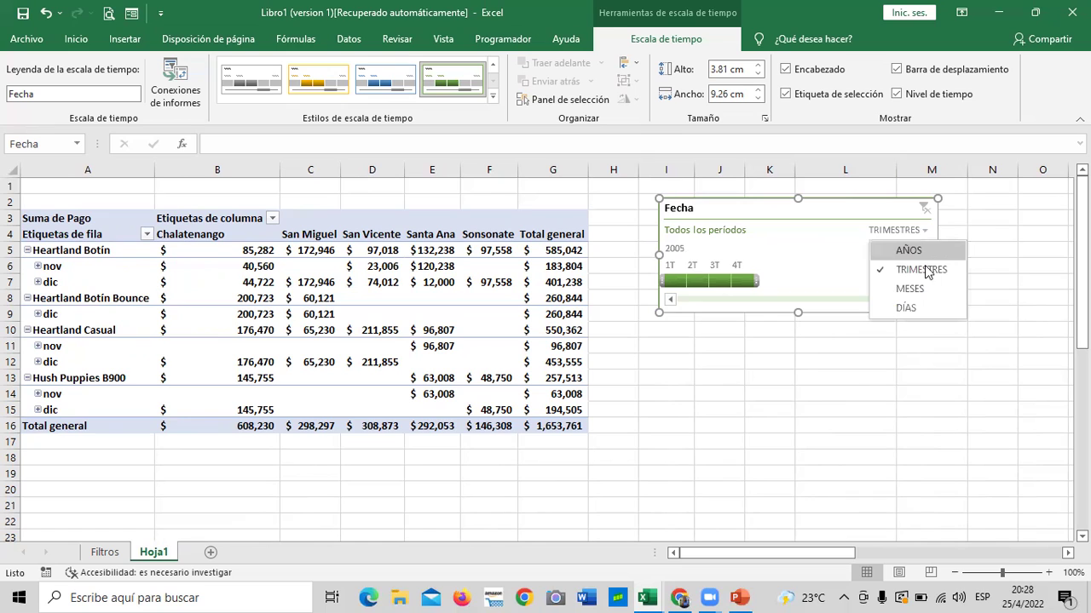
pyautogui.click(918, 289)
pyautogui.click(916, 230)
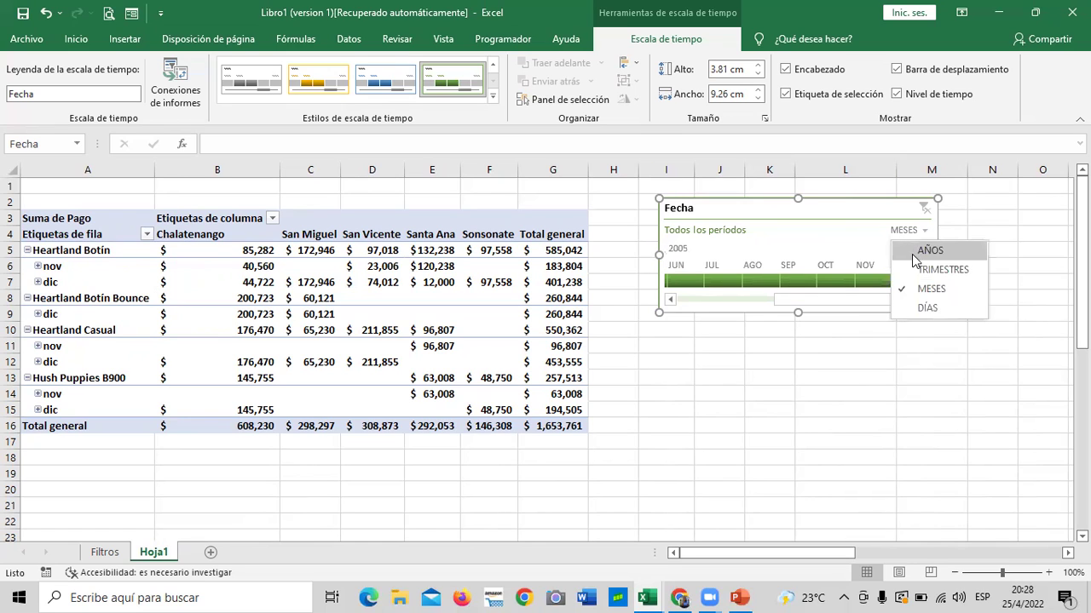
pyautogui.click(903, 308)
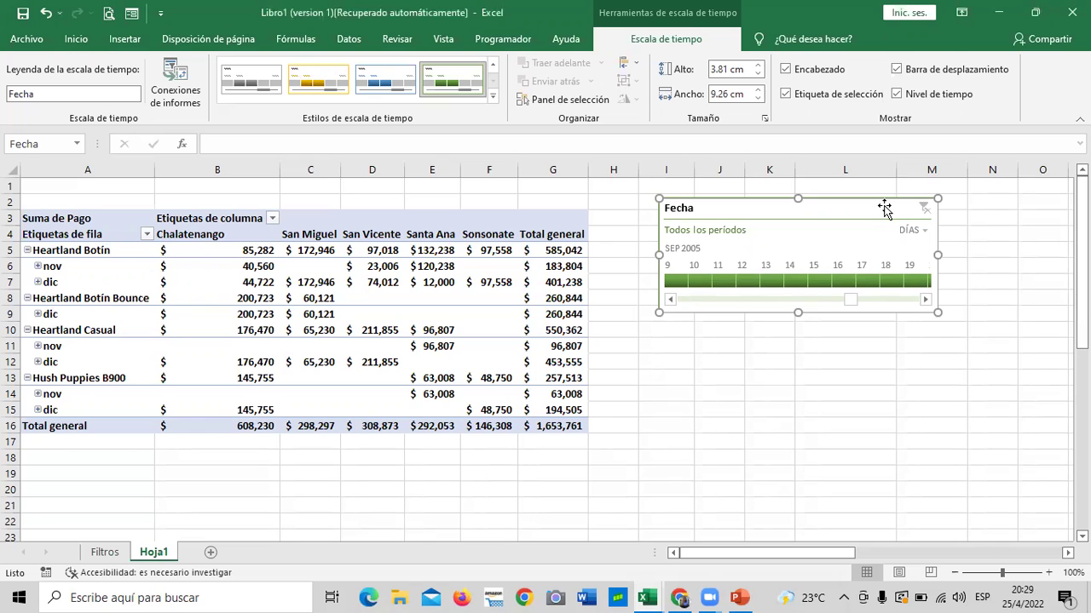
# - Delete the Fecha timeline from the Hoja1 pivot table, accept the warning, and minimize Libro1
pyautogui.press('Delete')
pyautogui.press('Delete')
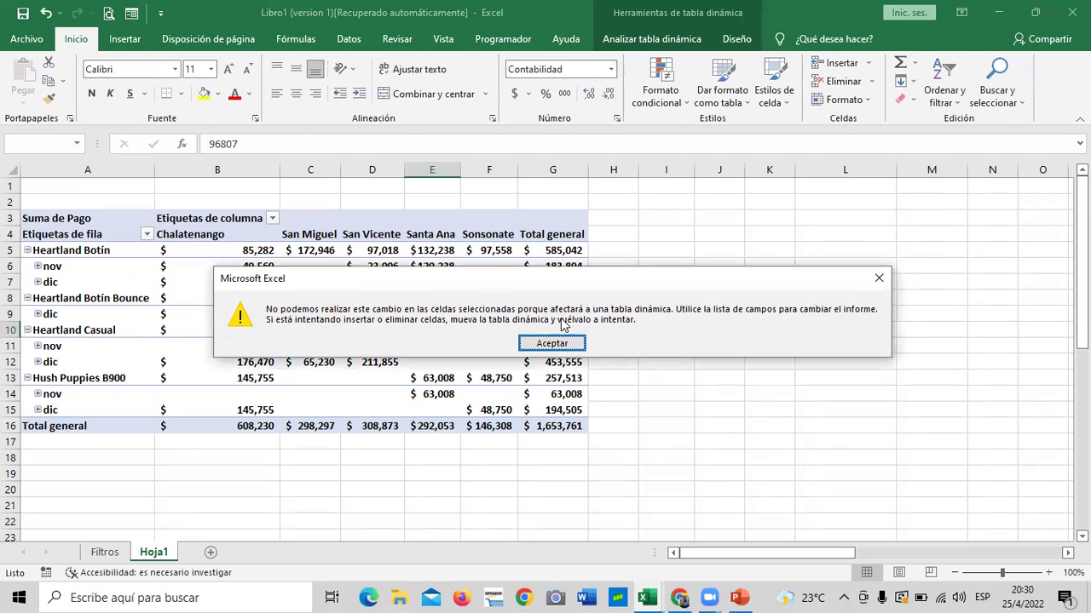
pyautogui.click(551, 344)
pyautogui.click(771, 312)
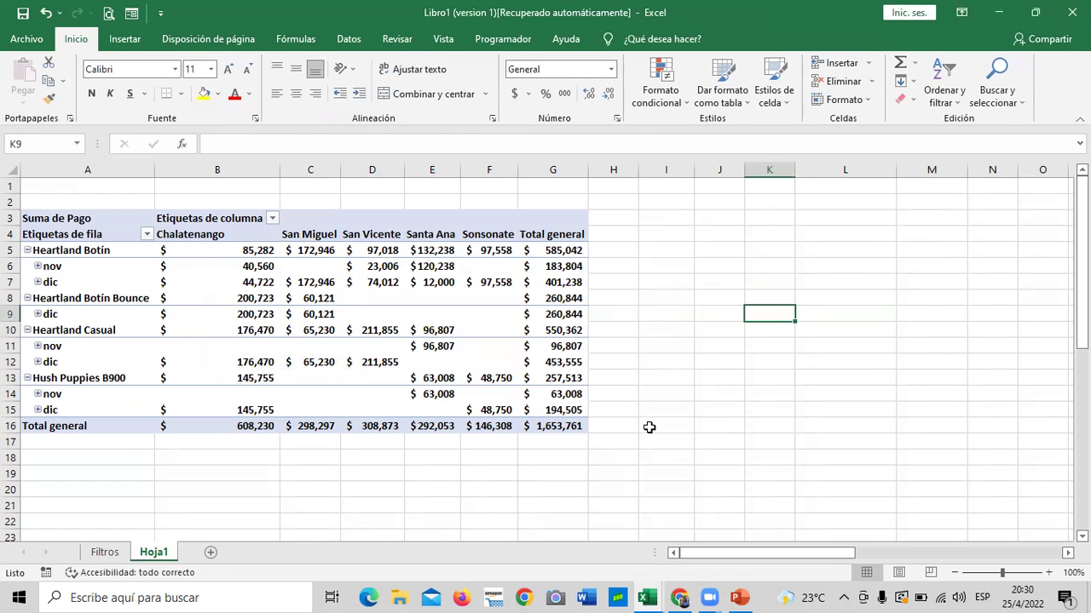
pyautogui.click(1000, 14)
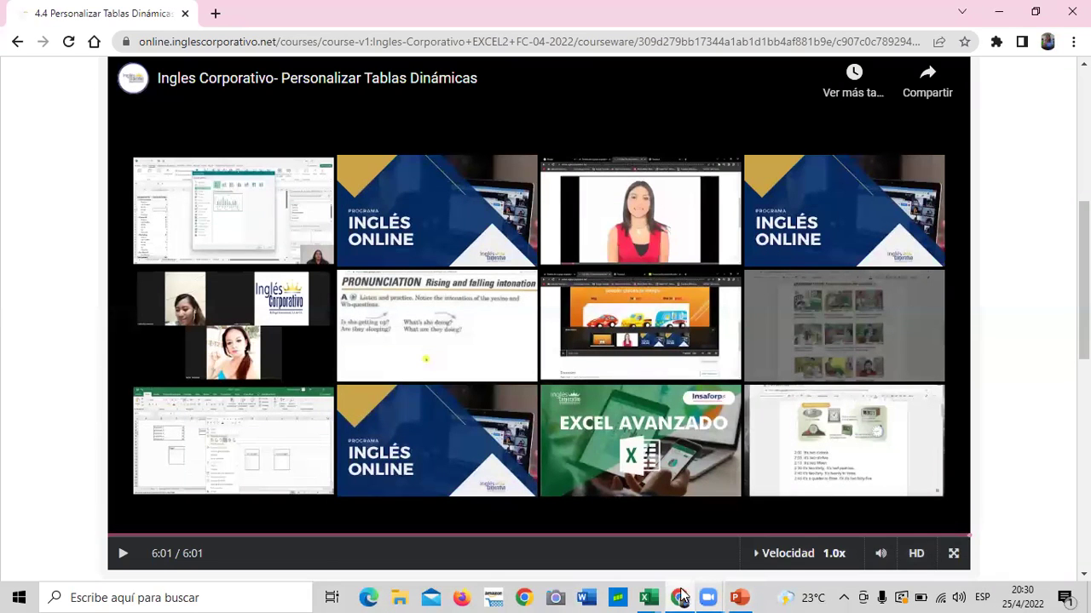
# - Switch from the course video to the 'Tabla dinámica 1' workbook's Hoja1 sales-per-store pivot
pyautogui.moveTo(651, 595)
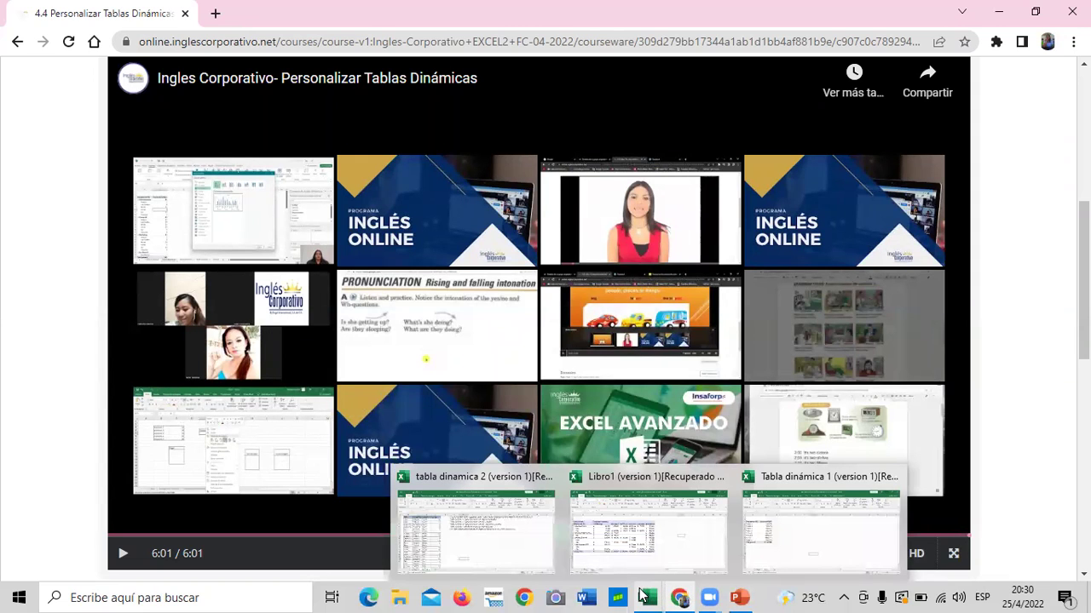
pyautogui.click(442, 521)
pyautogui.click(694, 247)
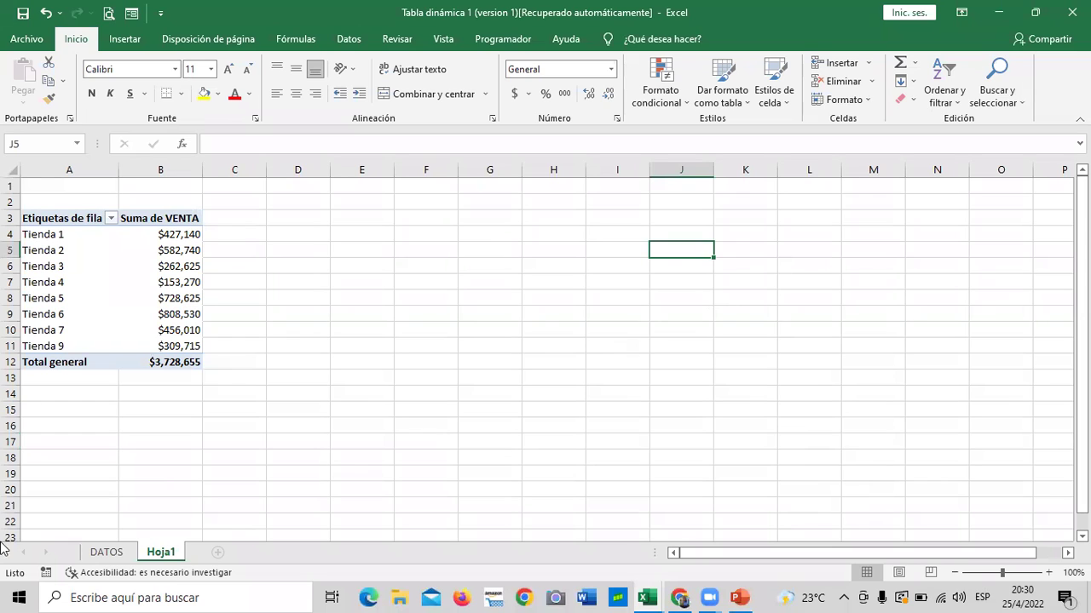
# - Scroll through the sales data on the DATOS sheet
pyautogui.click(108, 552)
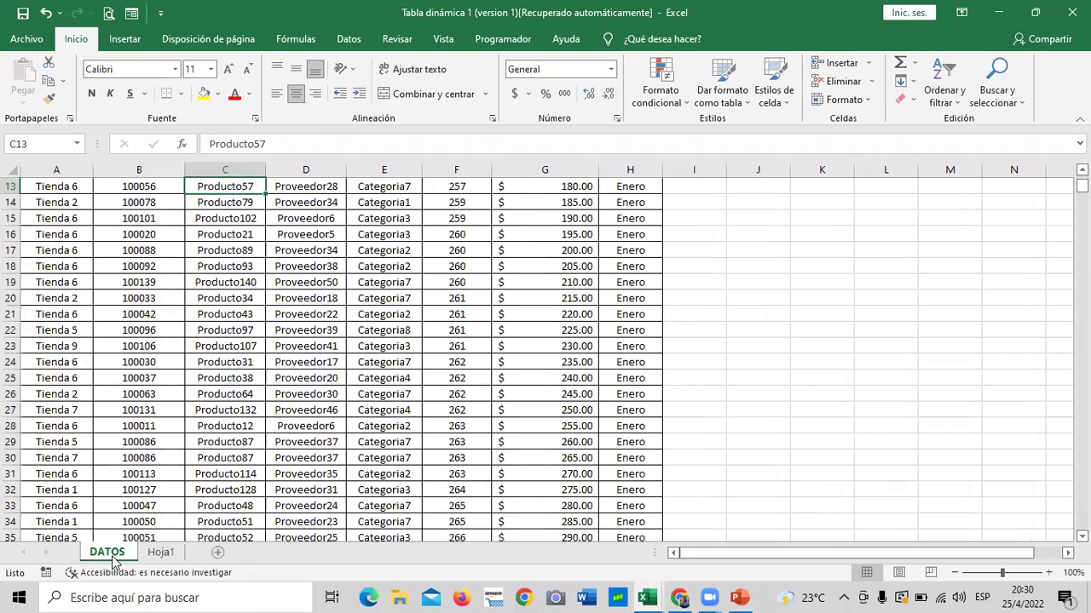
pyautogui.scroll(-2, 554, 329)
pyautogui.scroll(4, 555, 329)
pyautogui.scroll(2, 543, 341)
pyautogui.scroll(-6, 516, 333)
pyautogui.scroll(-8, 503, 336)
pyautogui.scroll(-7, 452, 349)
pyautogui.scroll(14, 426, 367)
pyautogui.scroll(7, 430, 375)
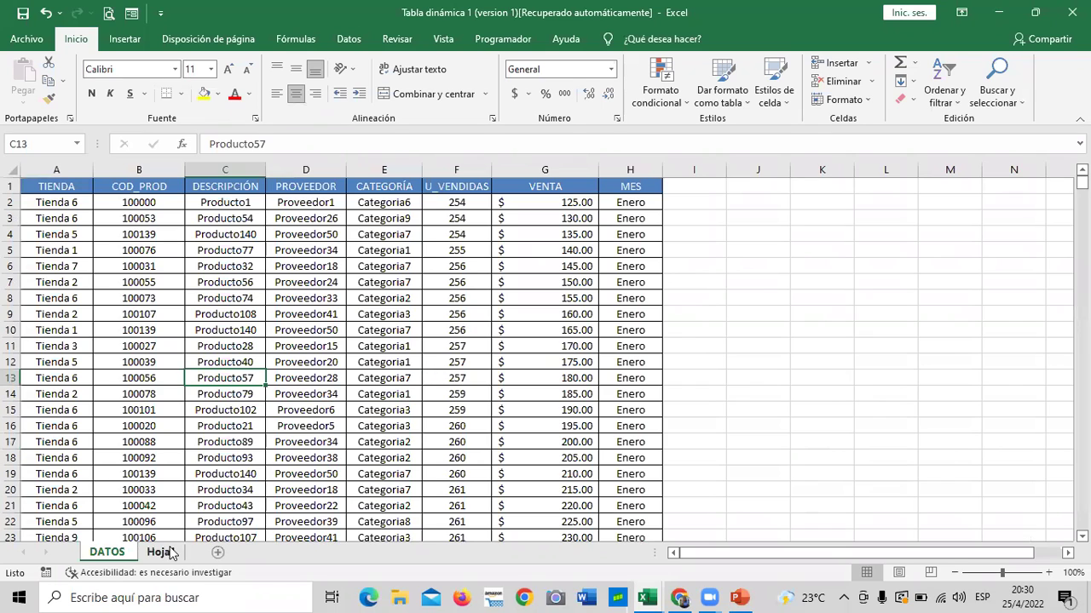
# - Return to Hoja1 and add a new empty sheet, Hoja2
pyautogui.click(168, 554)
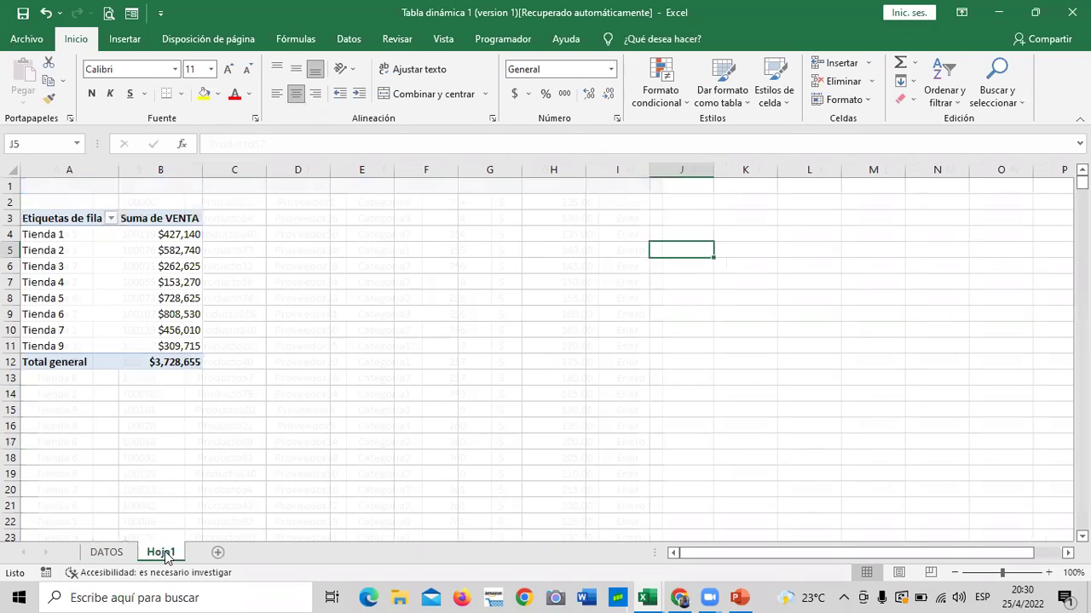
pyautogui.click(219, 556)
pyautogui.click(388, 396)
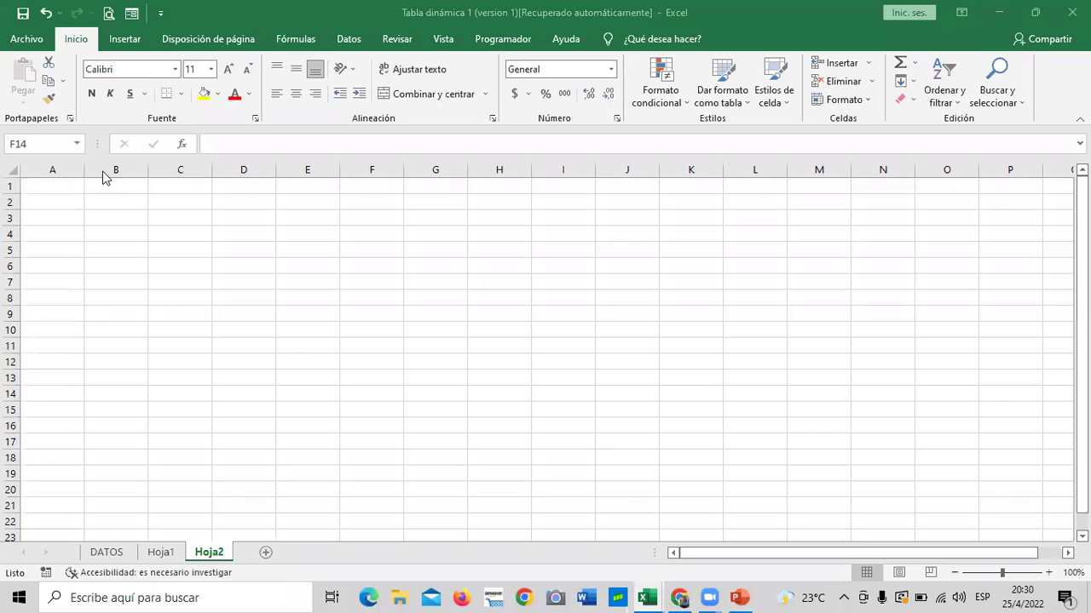
# - From cell A1 of Hoja2, start a pivot table from an external data source
pyautogui.click(60, 189)
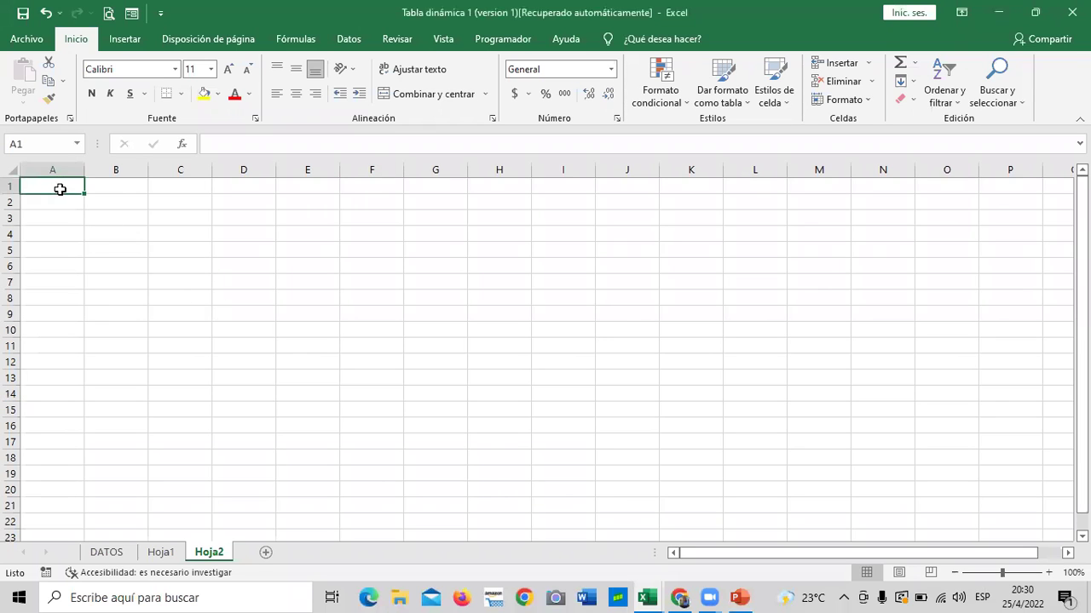
pyautogui.click(112, 47)
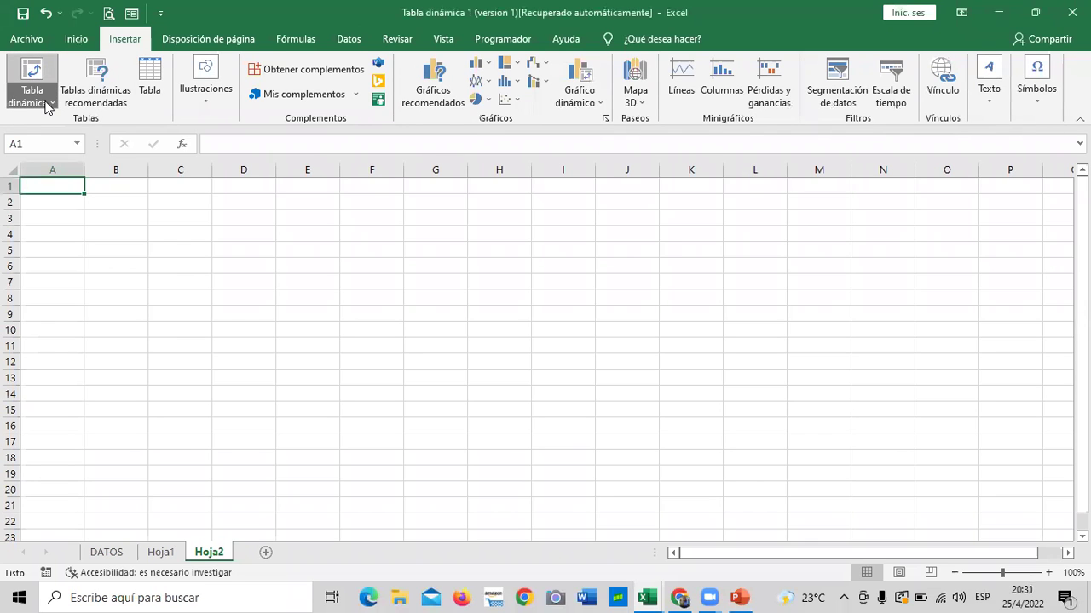
pyautogui.click(48, 104)
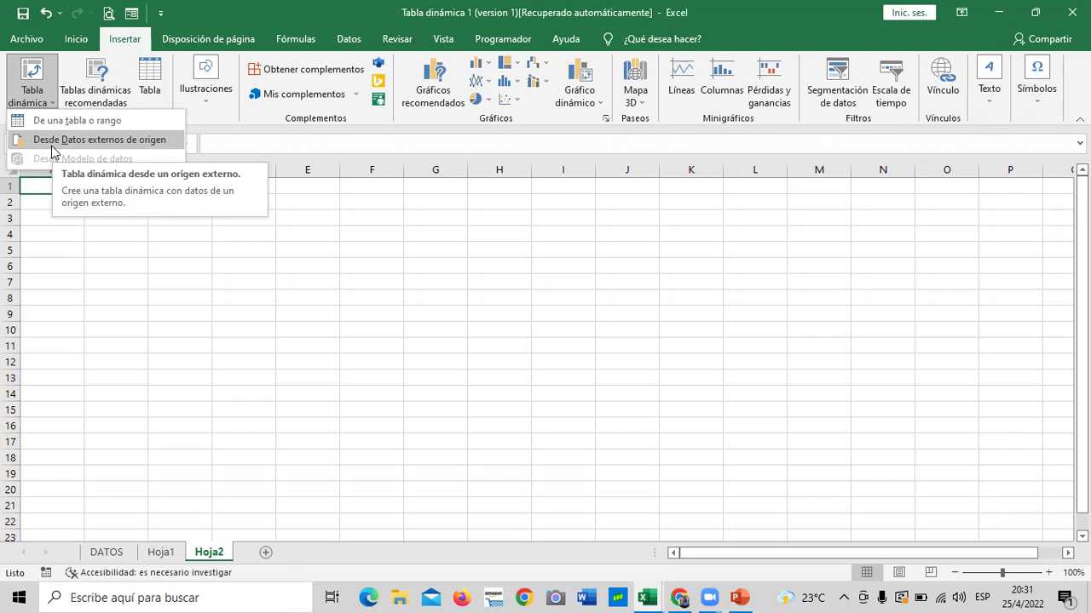
pyautogui.click(54, 141)
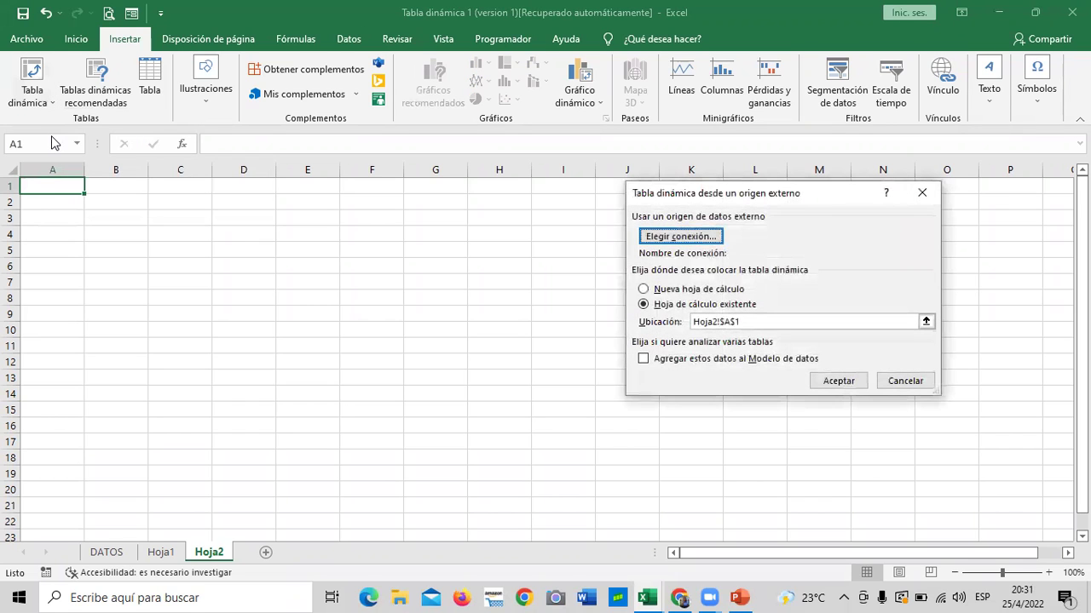
# - Place the pivot table on the existing worksheet rather than a new one
pyautogui.moveTo(840, 198); pyautogui.dragTo(635, 139)
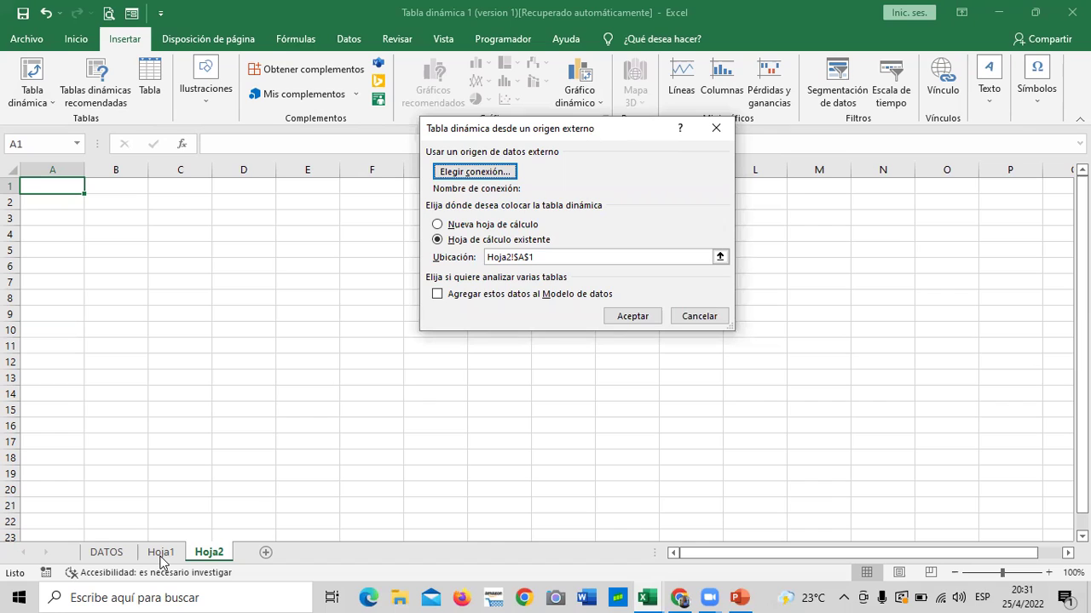
pyautogui.click(439, 228)
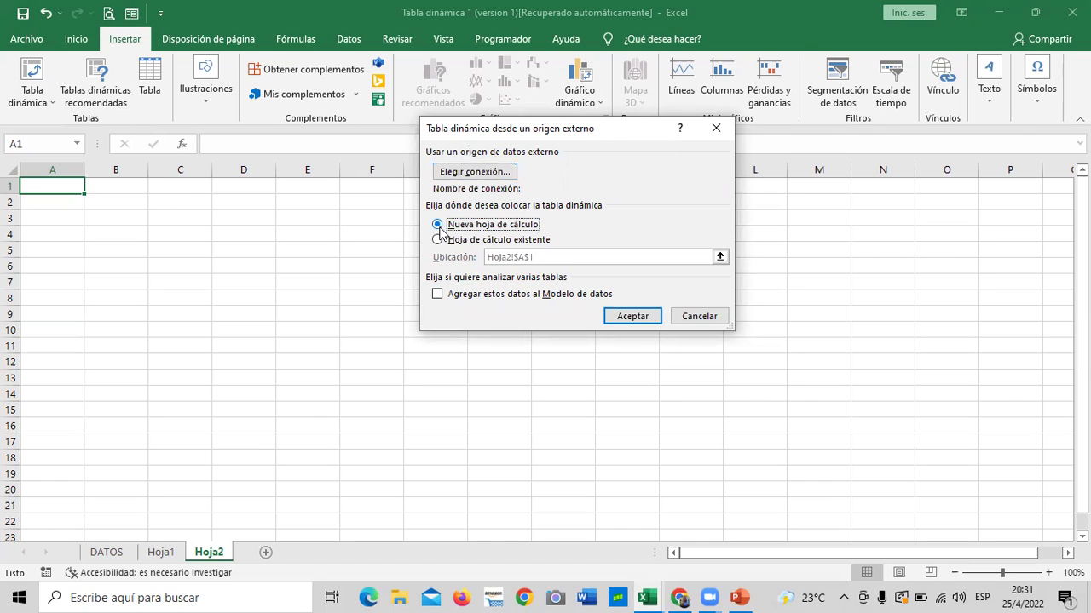
pyautogui.click(440, 240)
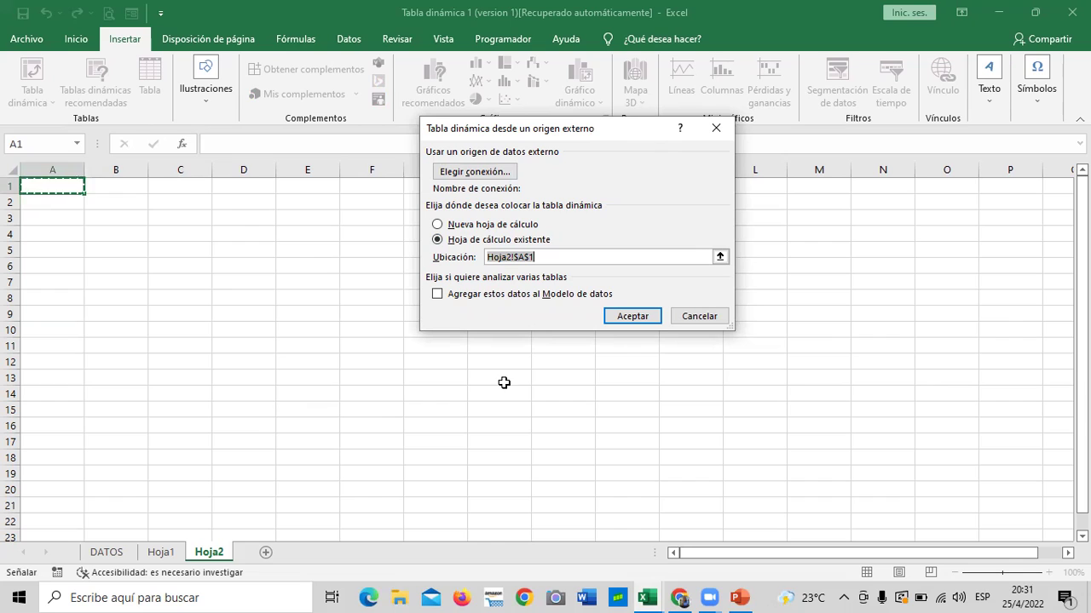
# - Set the pivot table location to Hoja2!$A$1 with the range picker
pyautogui.click(719, 257)
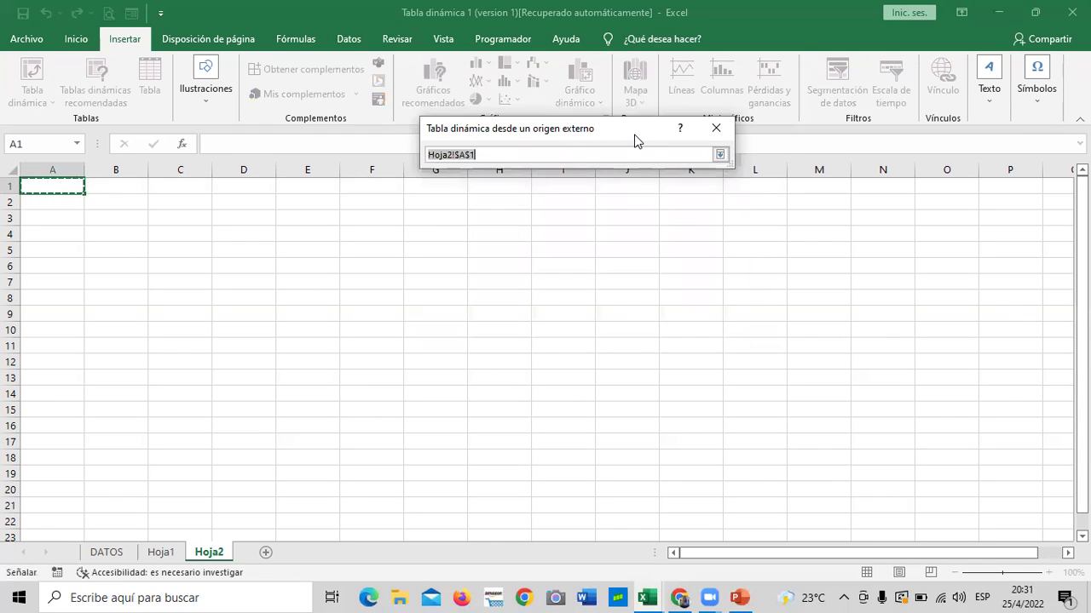
pyautogui.moveTo(635, 140); pyautogui.dragTo(686, 158)
pyautogui.click(302, 248)
pyautogui.click(576, 457)
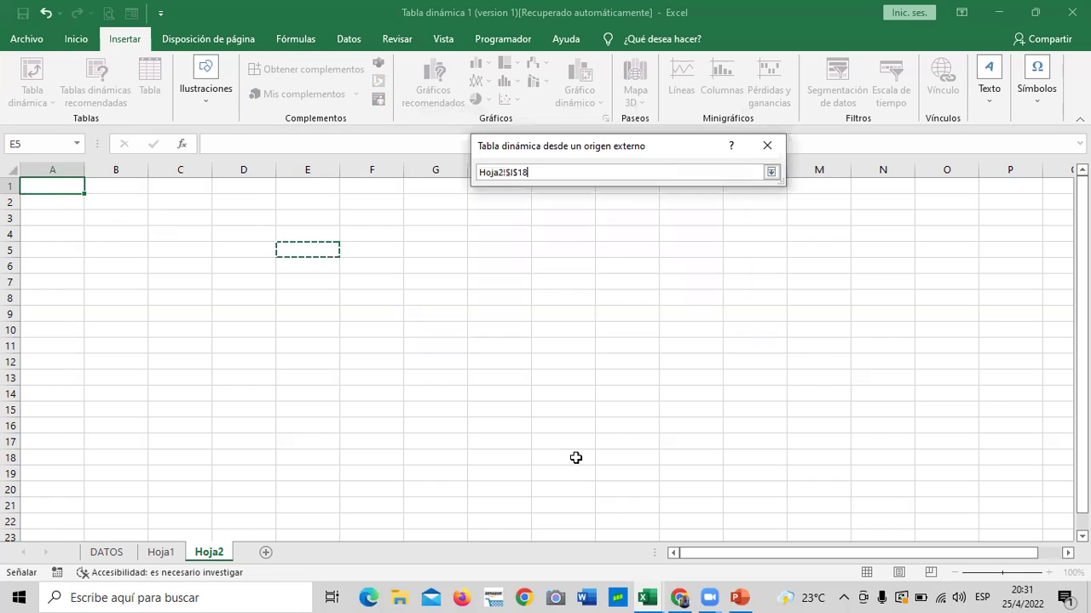
pyautogui.click(814, 364)
pyautogui.click(439, 333)
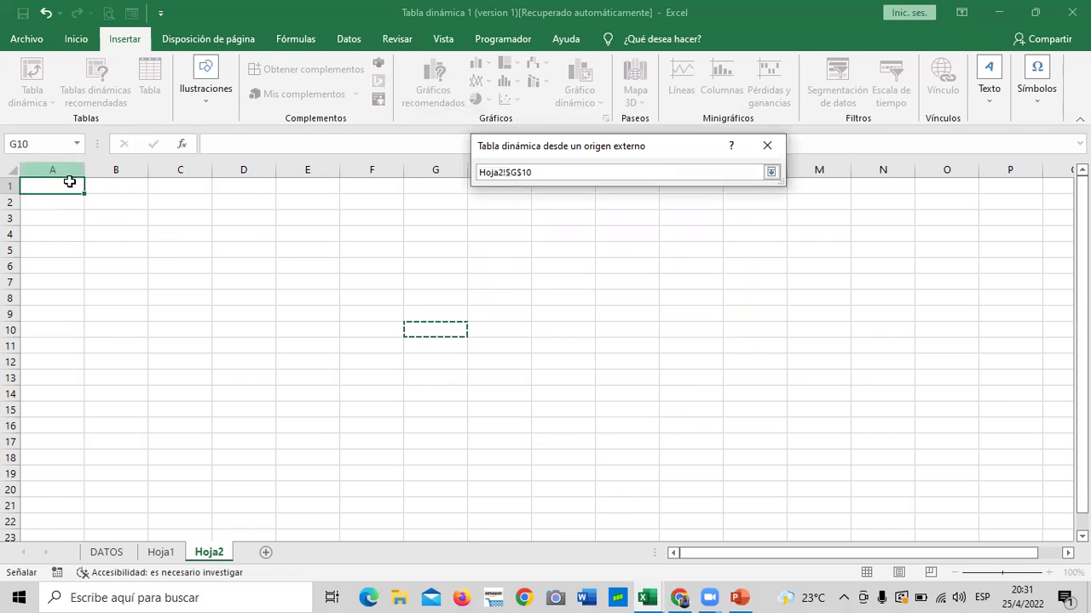
pyautogui.click(97, 375)
pyautogui.click(52, 170)
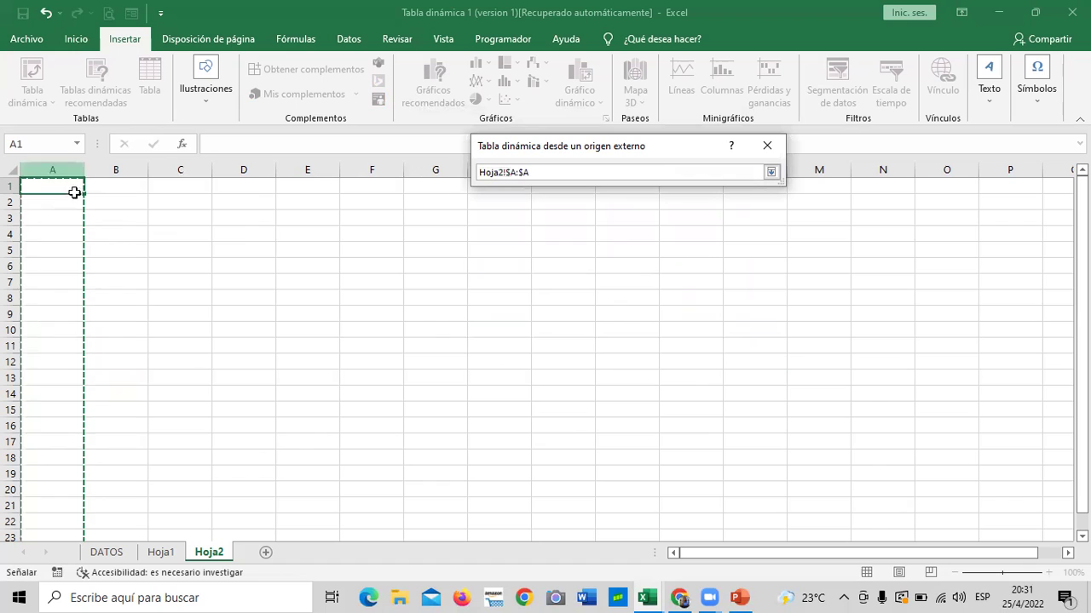
pyautogui.click(53, 184)
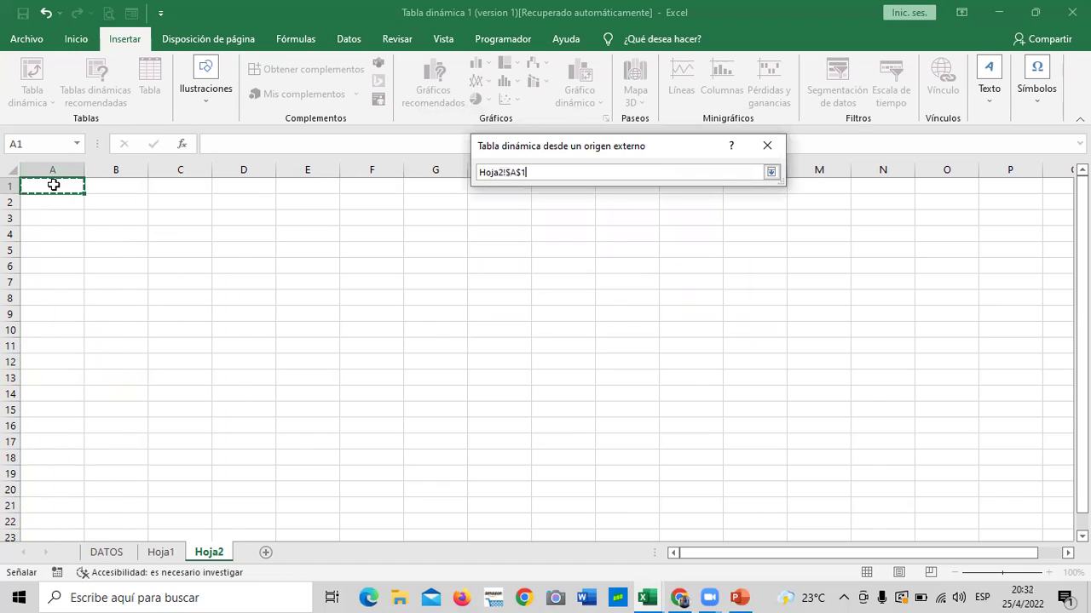
pyautogui.click(771, 172)
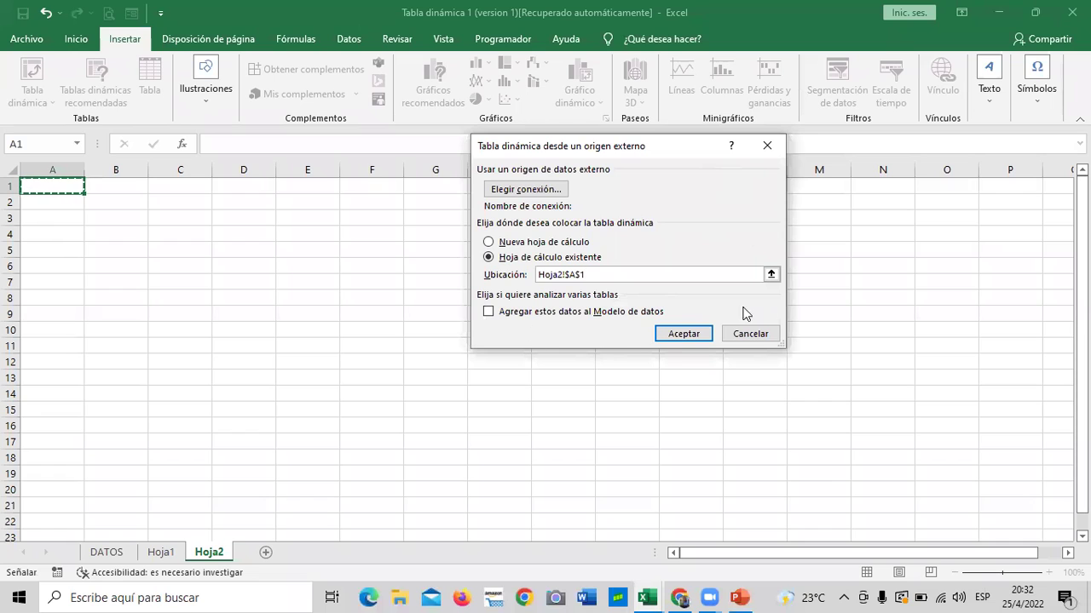
# - Dismiss the invalid data source errors and bring up the existing connections list
pyautogui.click(684, 335)
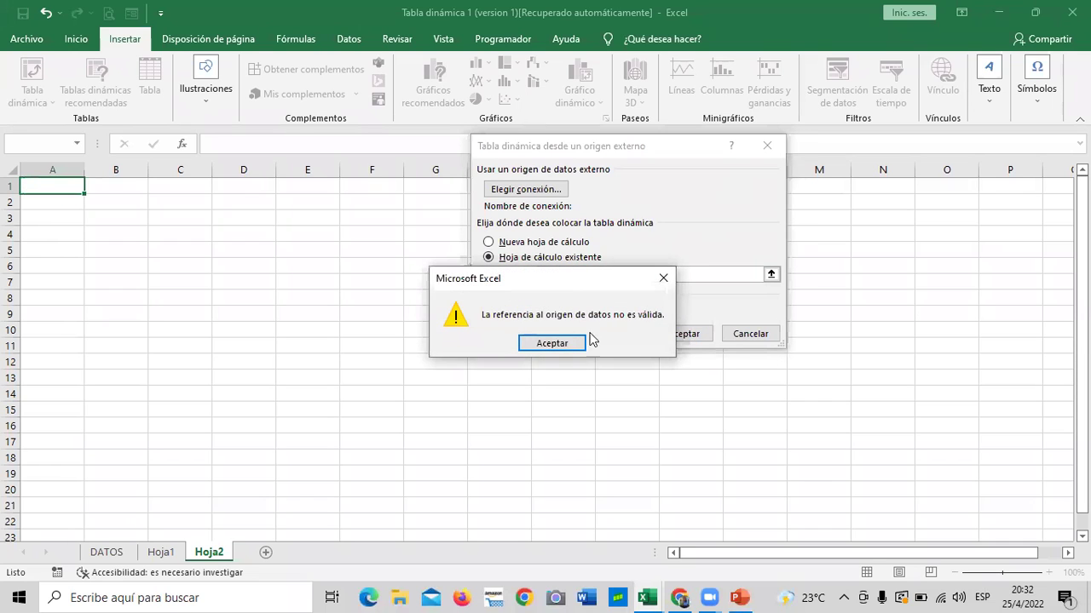
pyautogui.click(561, 344)
pyautogui.click(627, 274)
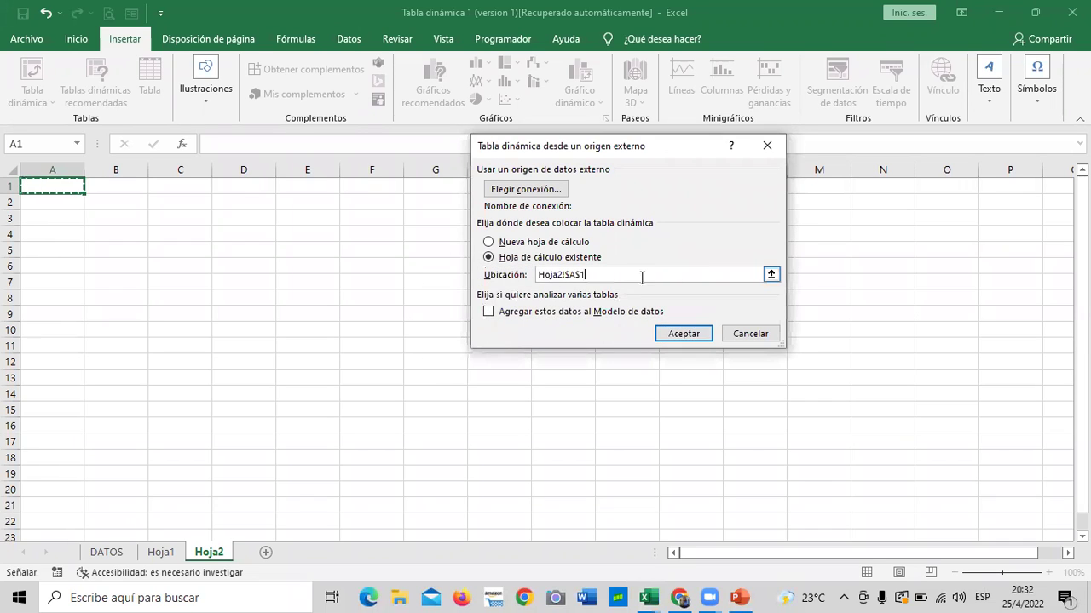
pyautogui.click(684, 336)
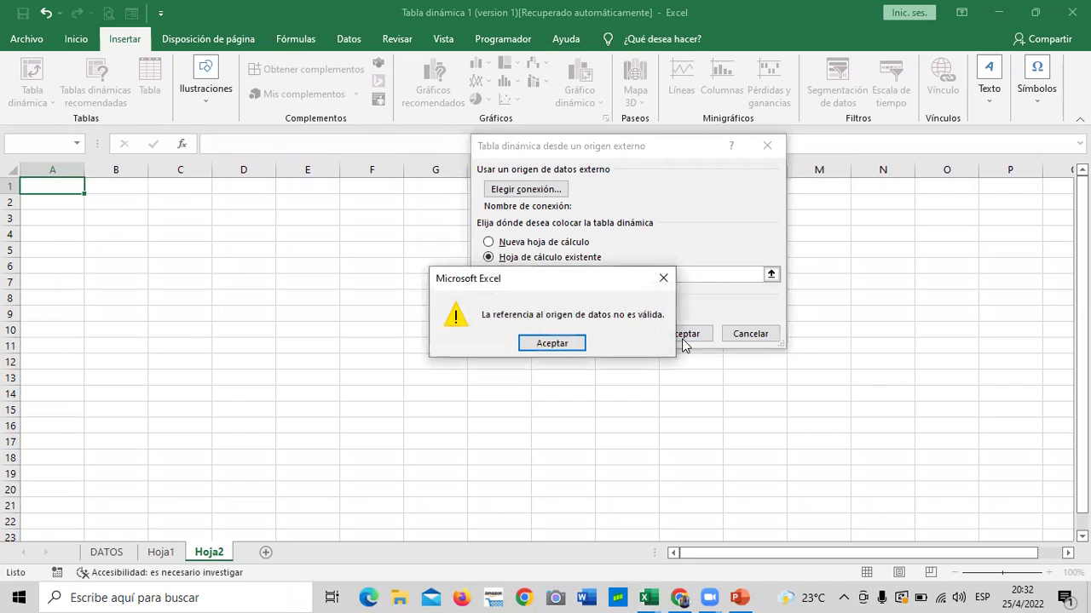
pyautogui.click(563, 343)
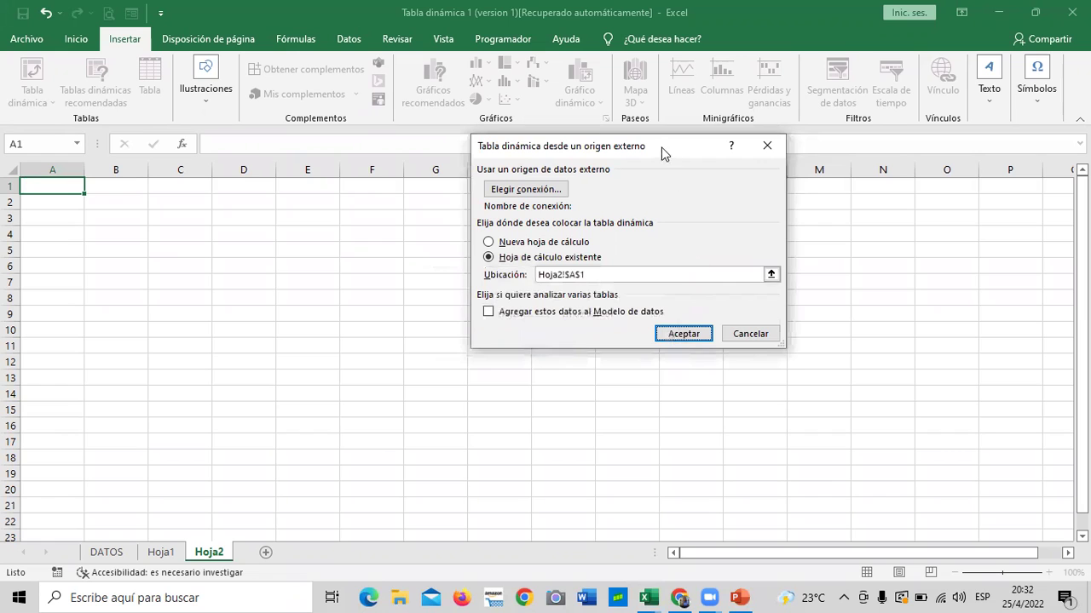
pyautogui.moveTo(664, 152); pyautogui.dragTo(695, 179)
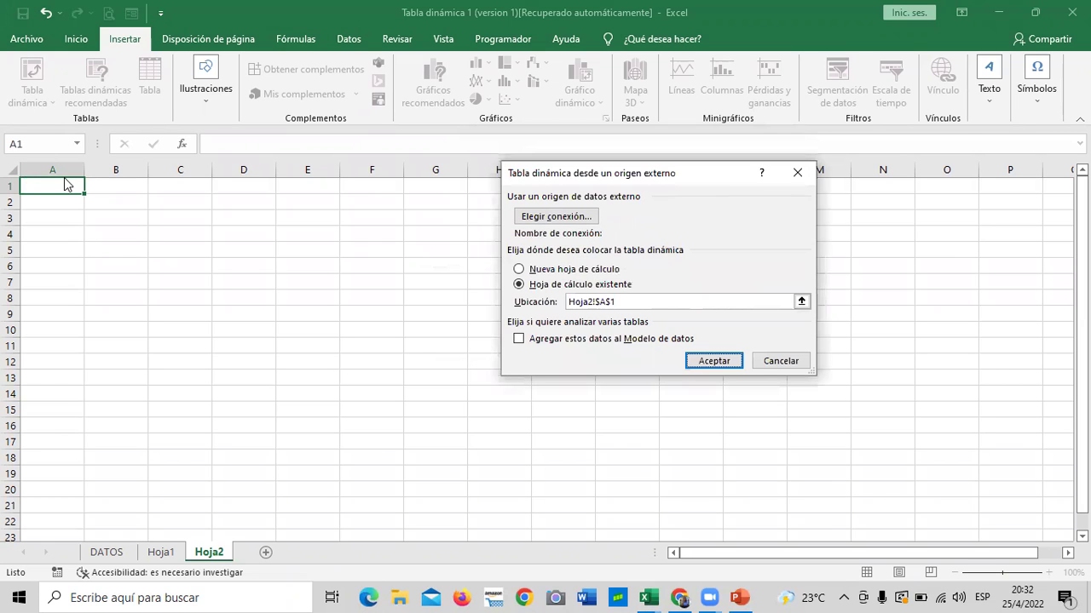
pyautogui.click(554, 218)
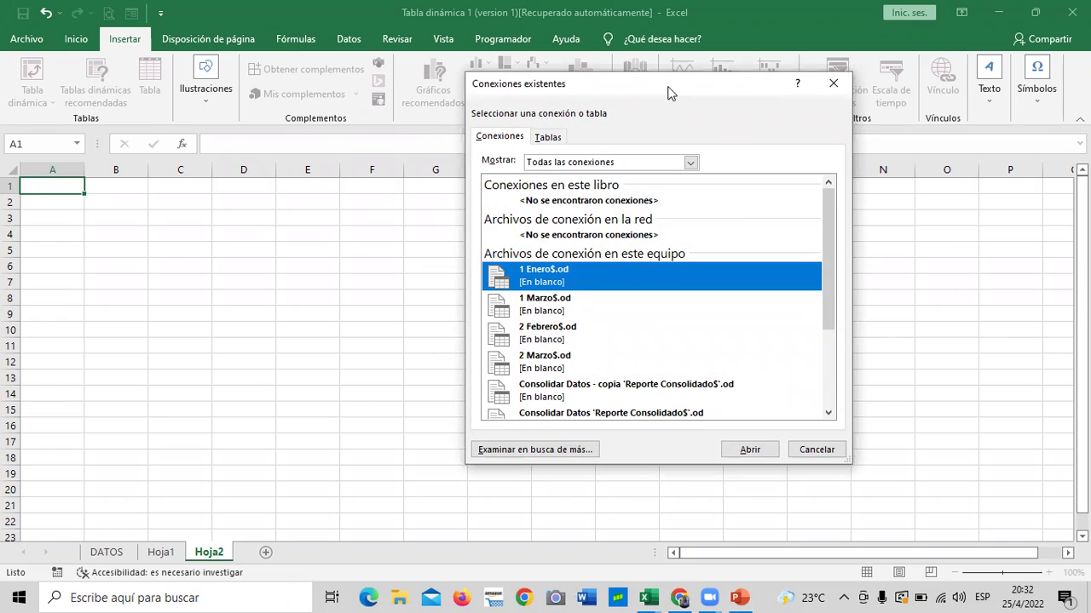
# - Scroll through the saved .odc connection files, then choose to browse for another source file
pyautogui.moveTo(669, 92); pyautogui.dragTo(643, 100)
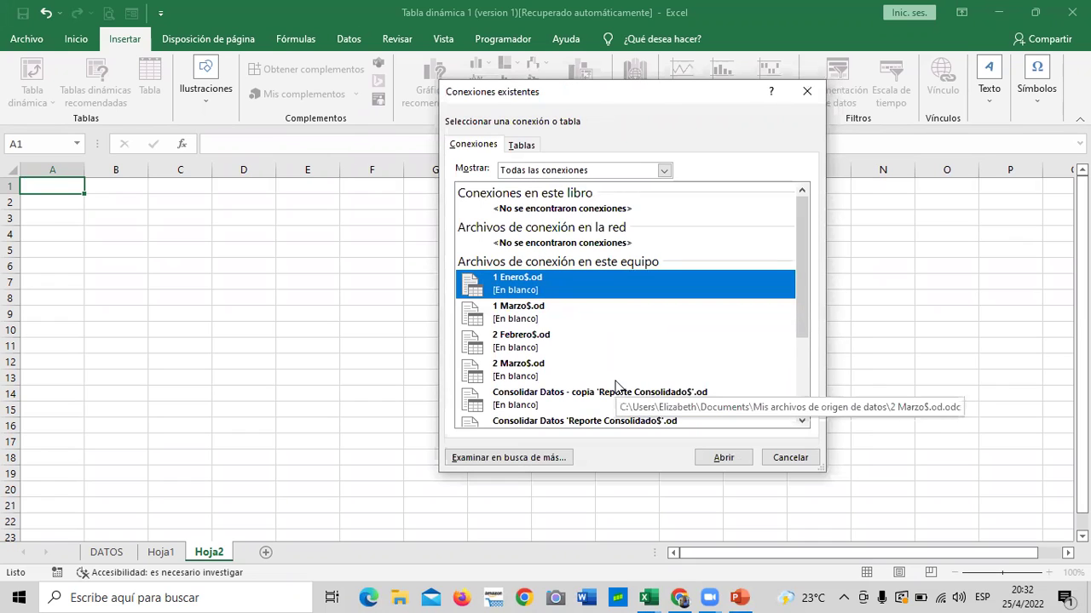
pyautogui.moveTo(798, 266); pyautogui.dragTo(793, 339)
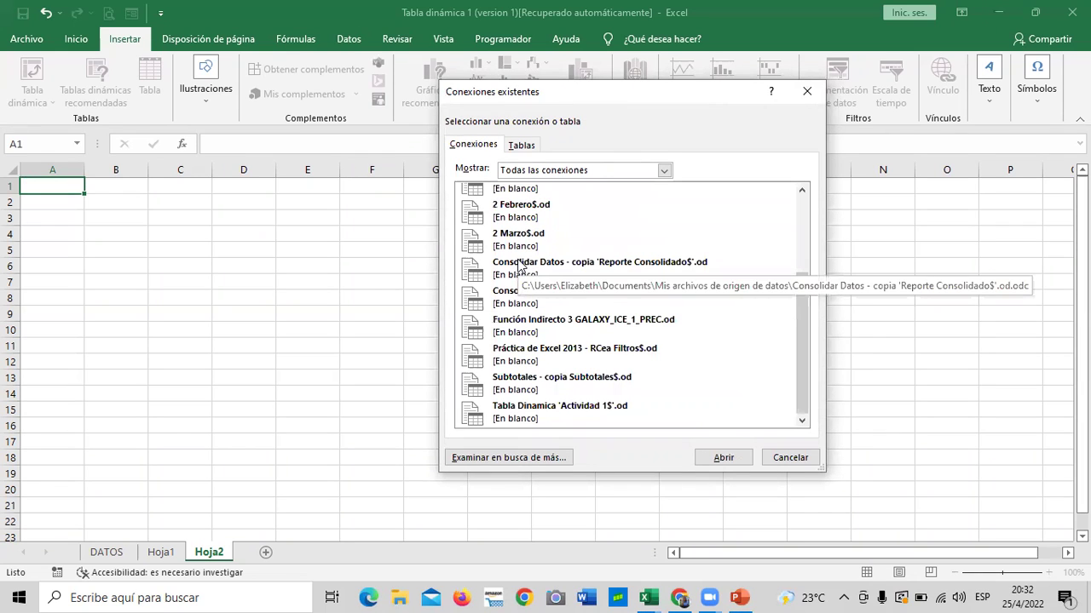
pyautogui.moveTo(802, 339); pyautogui.dragTo(791, 256)
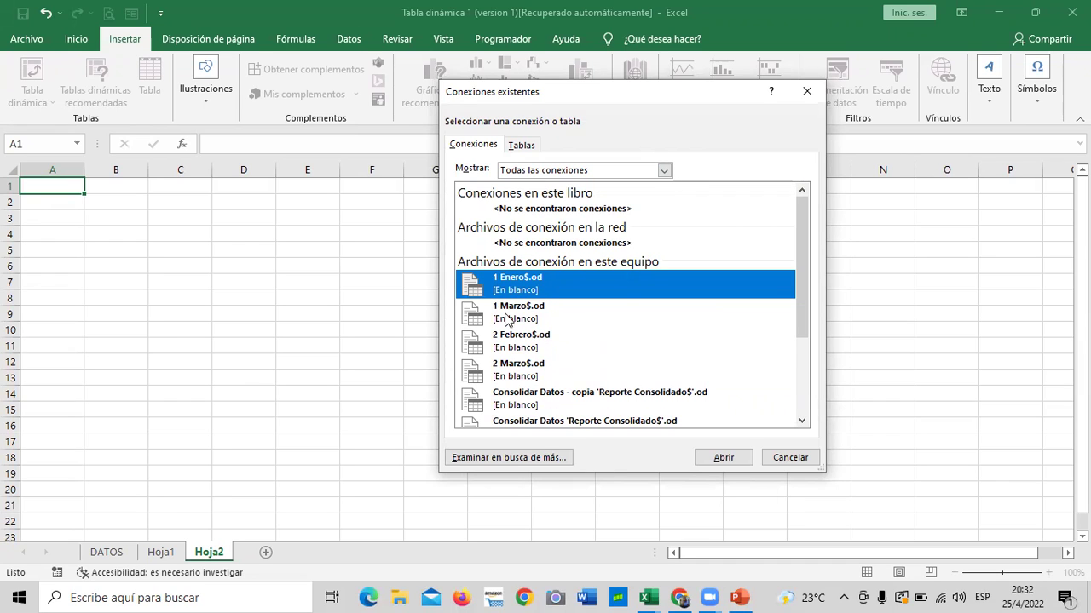
pyautogui.moveTo(801, 244); pyautogui.dragTo(798, 369)
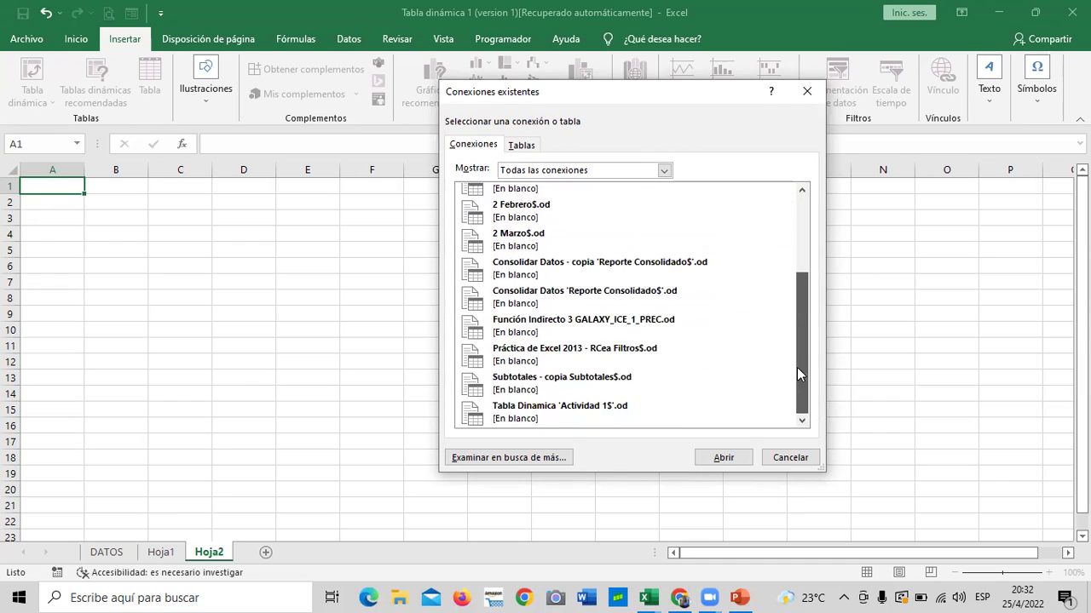
pyautogui.moveTo(802, 303); pyautogui.dragTo(802, 201)
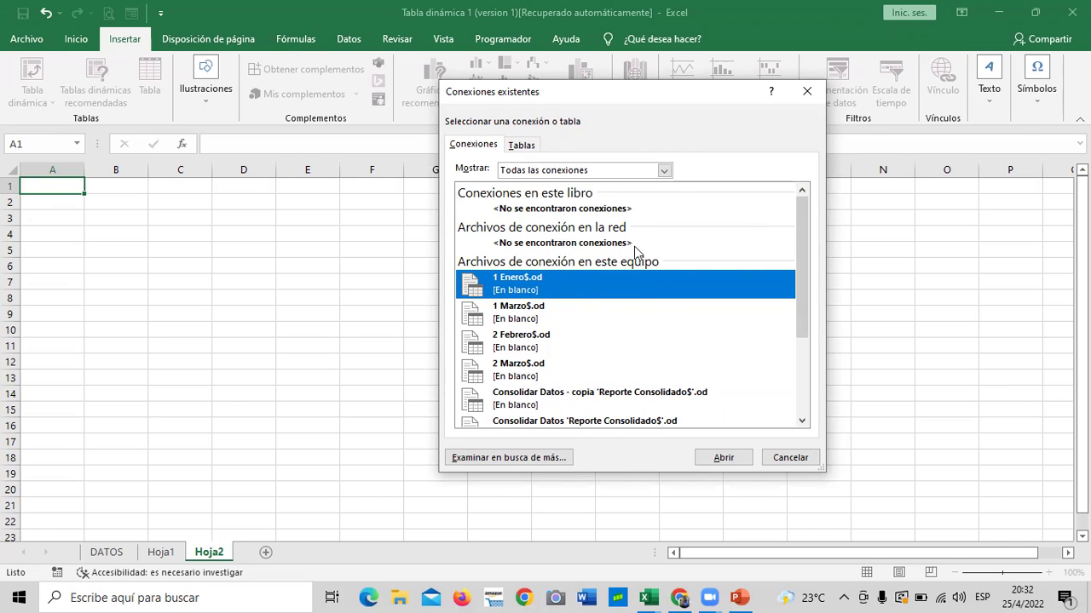
pyautogui.moveTo(798, 241)
pyautogui.mouseDown()
pyautogui.moveTo(800, 373)
pyautogui.moveTo(809, 205)
pyautogui.mouseUp()
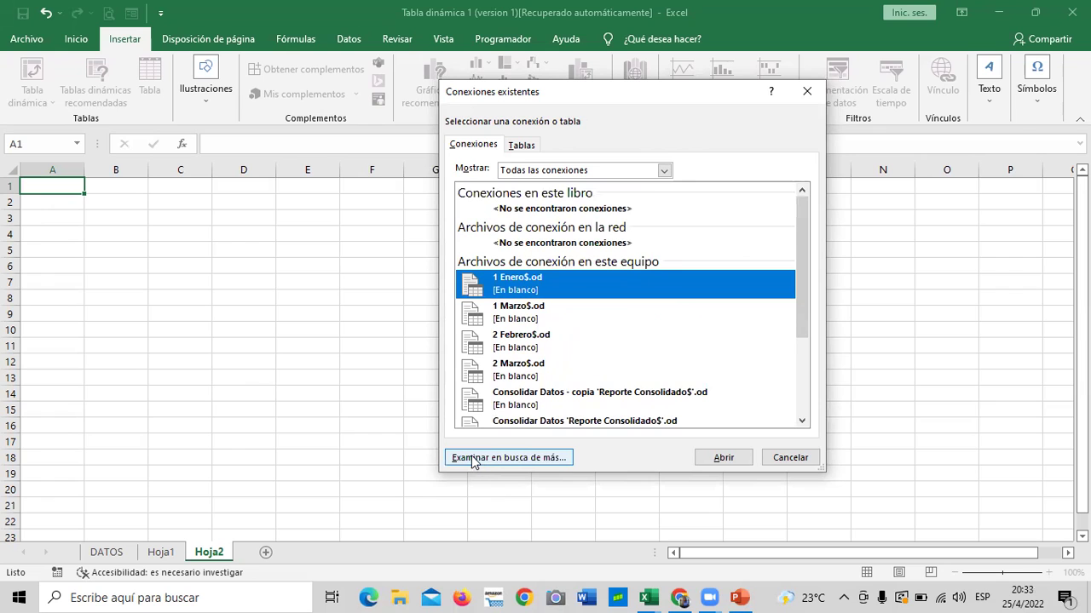
pyautogui.click(474, 459)
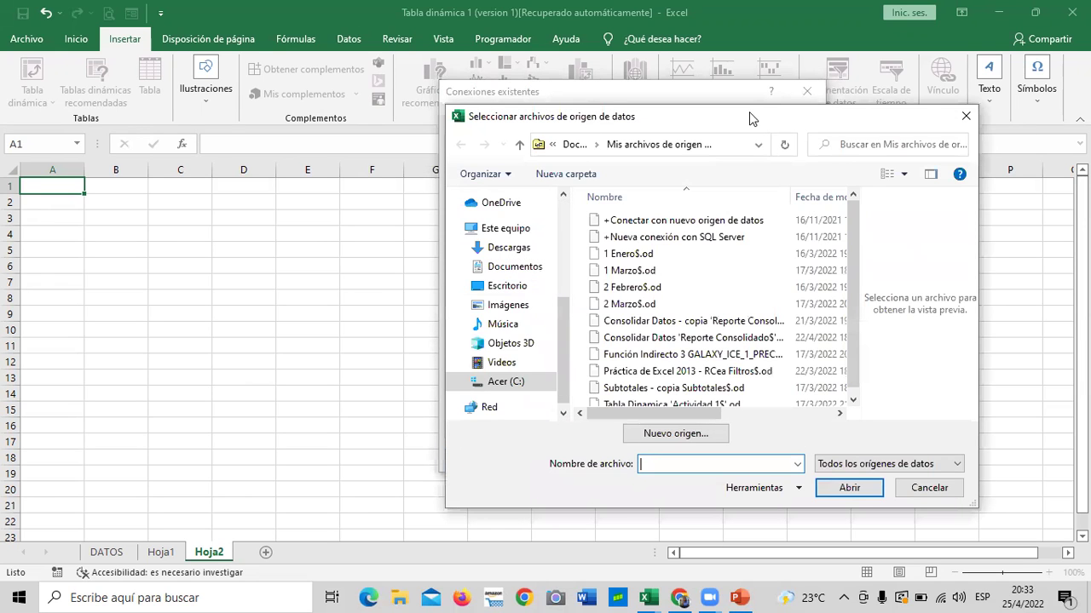
# - Browse through the Documentos subfolders and settle in the Curso Alcaldia folder
pyautogui.moveTo(749, 112); pyautogui.dragTo(708, 91)
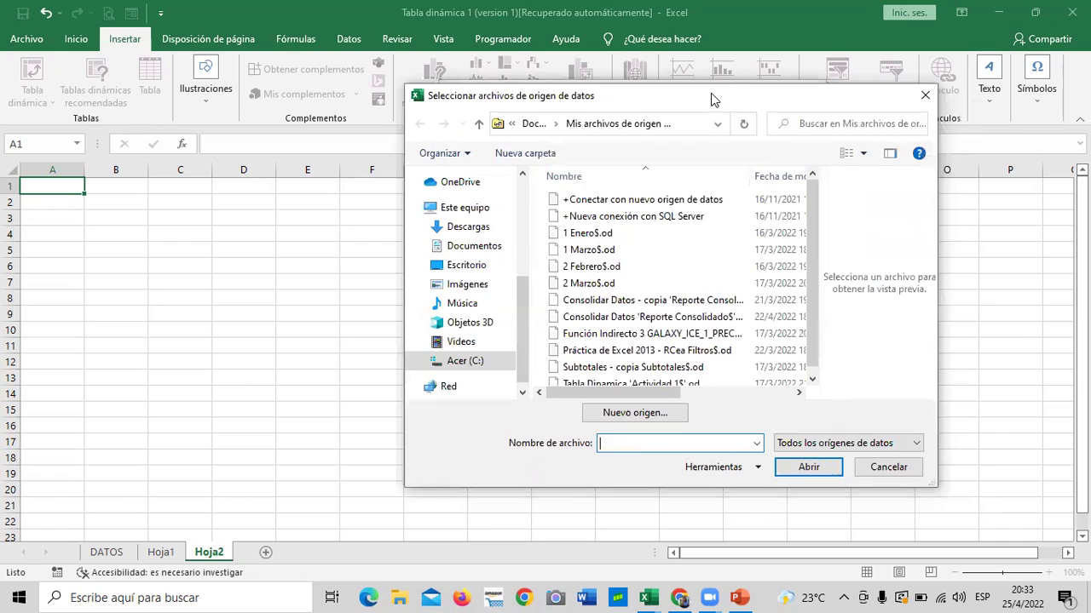
pyautogui.moveTo(520, 304); pyautogui.dragTo(526, 206)
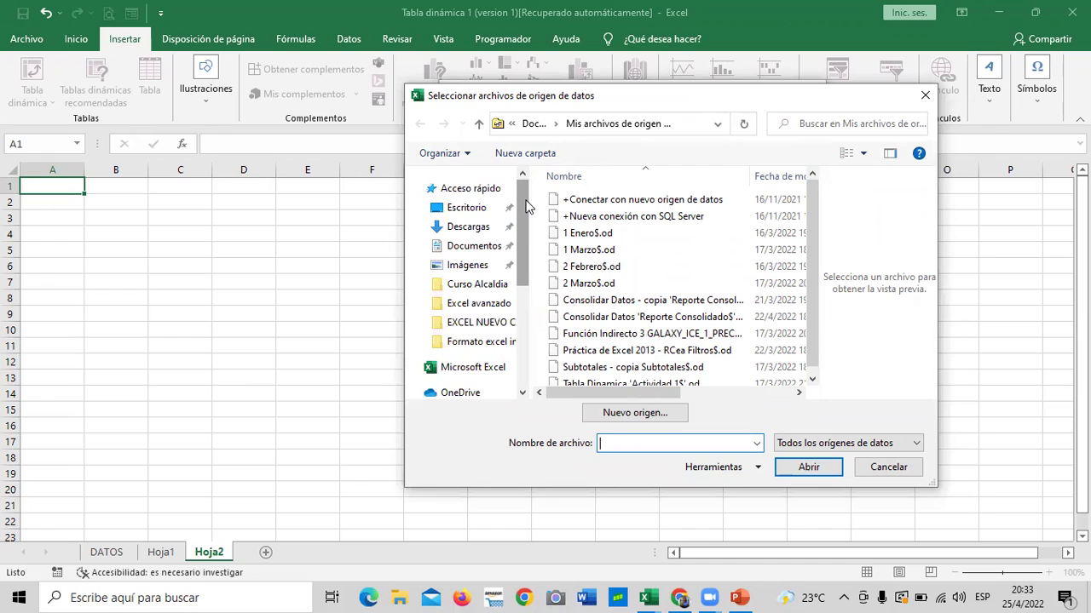
pyautogui.click(467, 209)
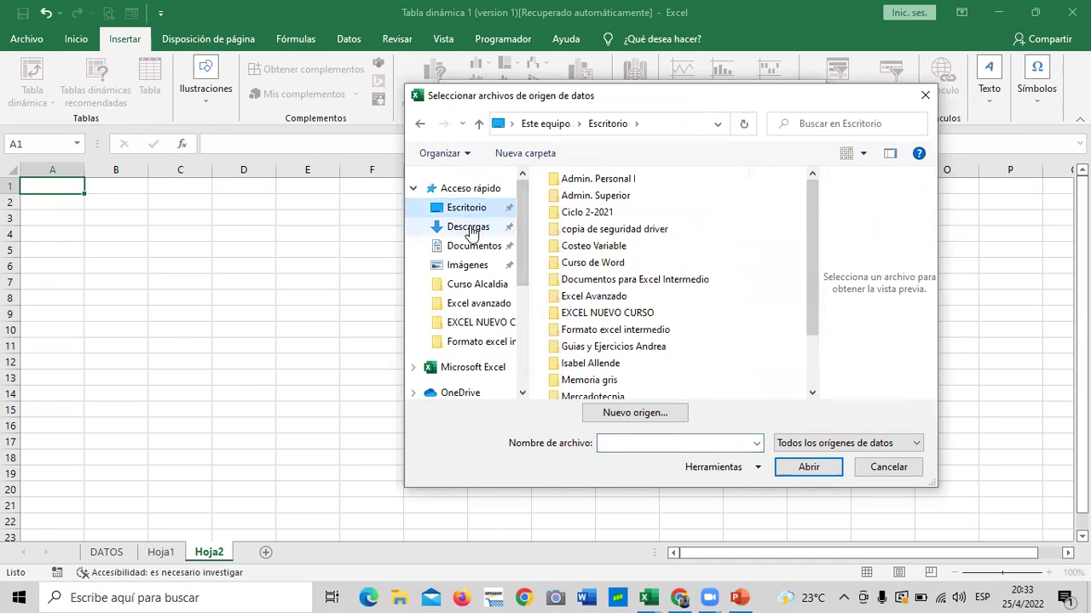
pyautogui.click(464, 226)
pyautogui.click(479, 247)
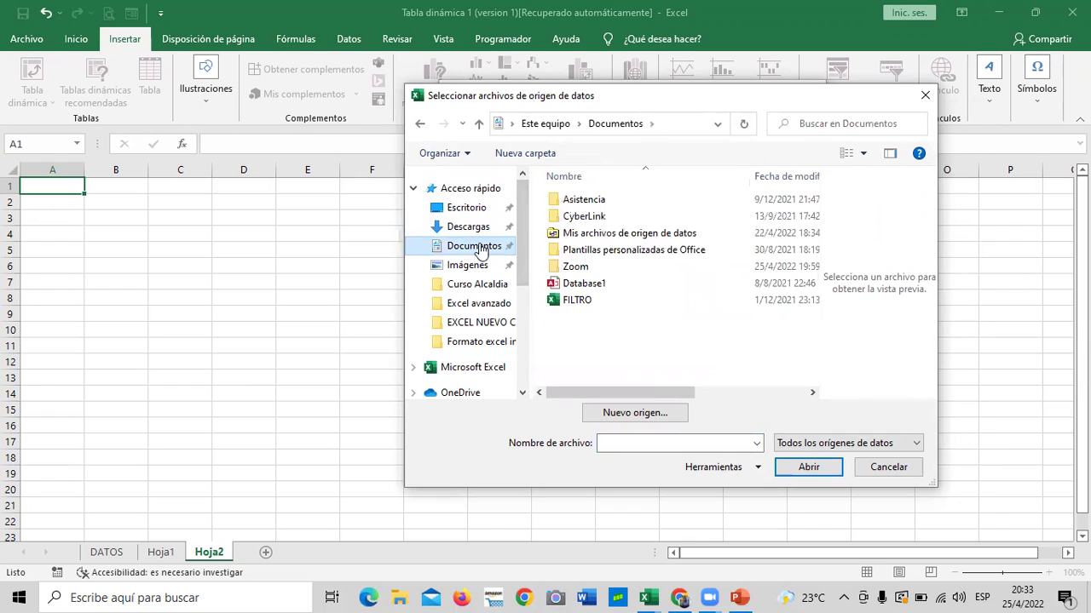
pyautogui.click(480, 281)
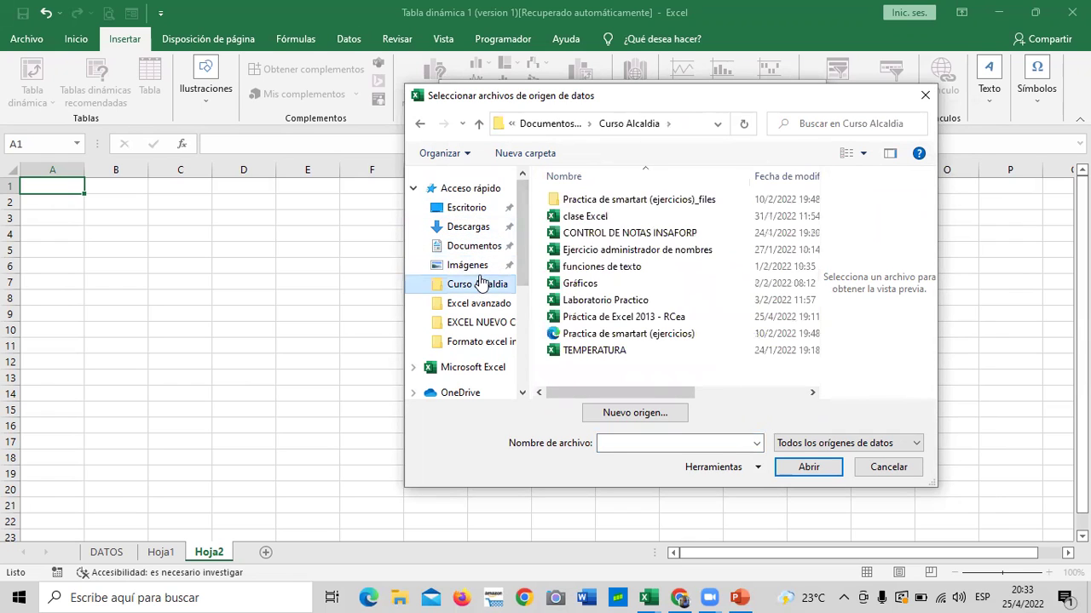
pyautogui.click(473, 343)
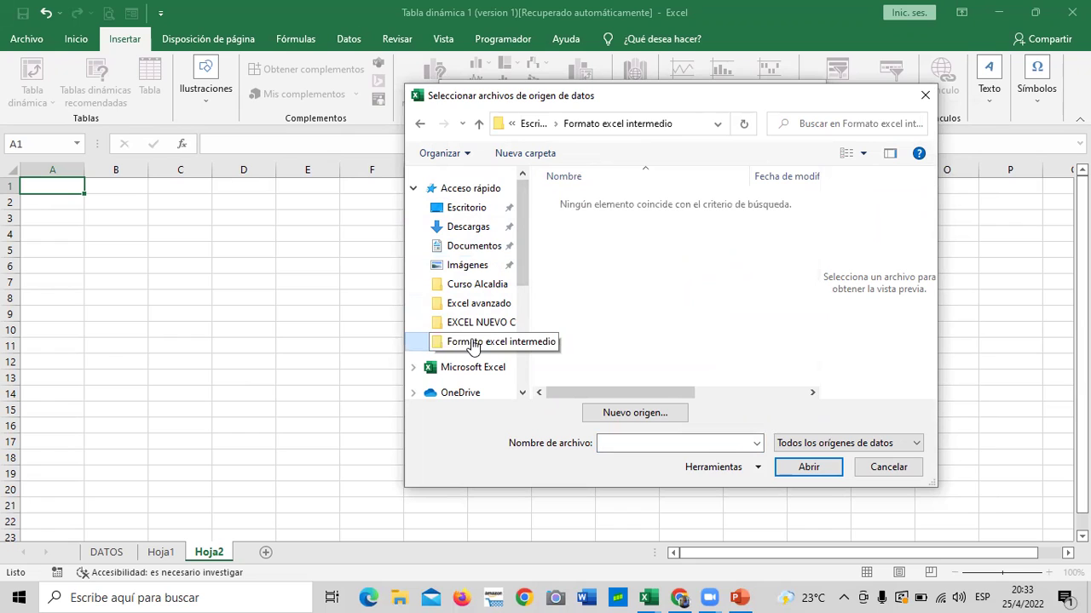
pyautogui.click(469, 321)
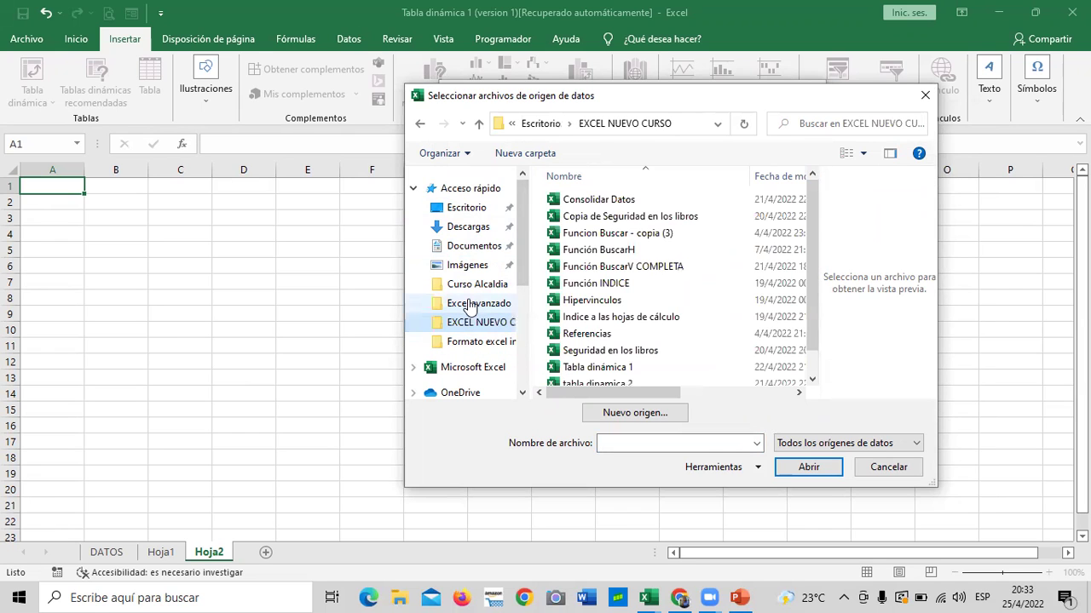
pyautogui.click(470, 305)
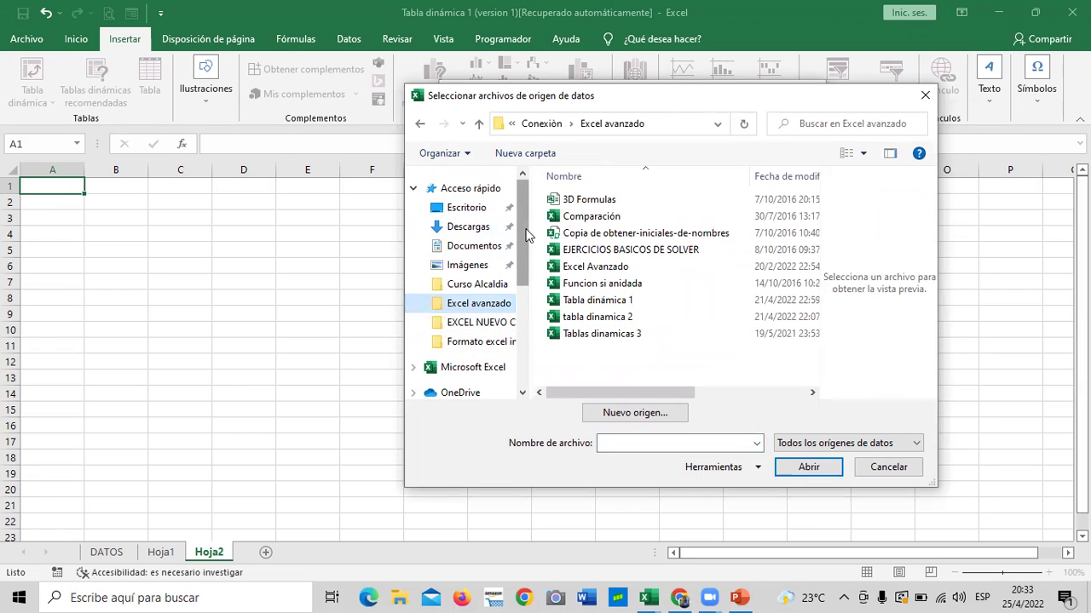
pyautogui.scroll(-1, 522, 239)
pyautogui.click(484, 252)
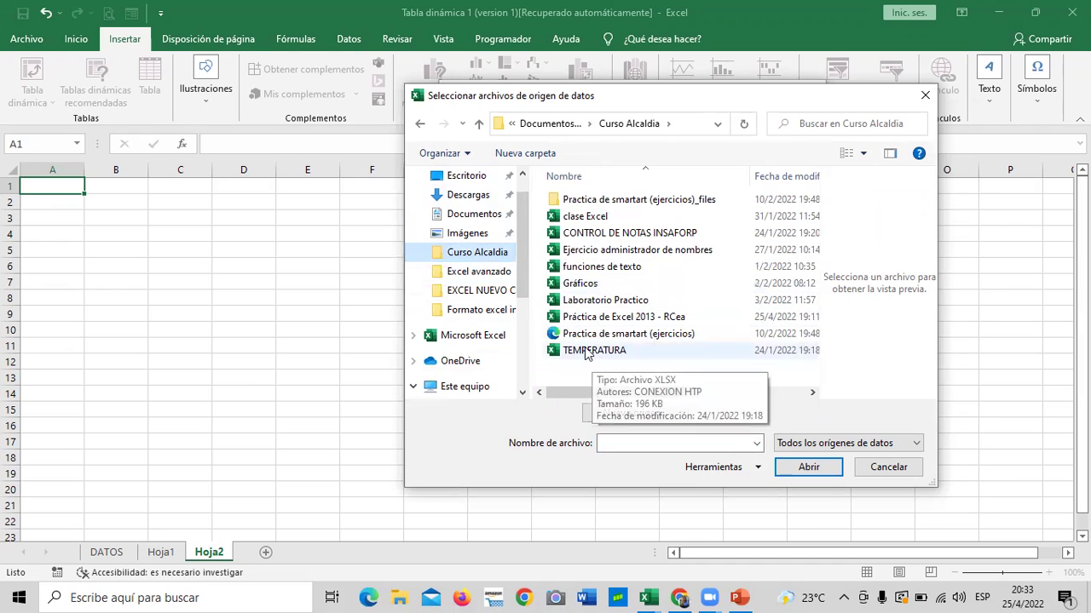
# - Open 'Práctica de Excel 2013 - RCea' as the external data source
pyautogui.click(572, 318)
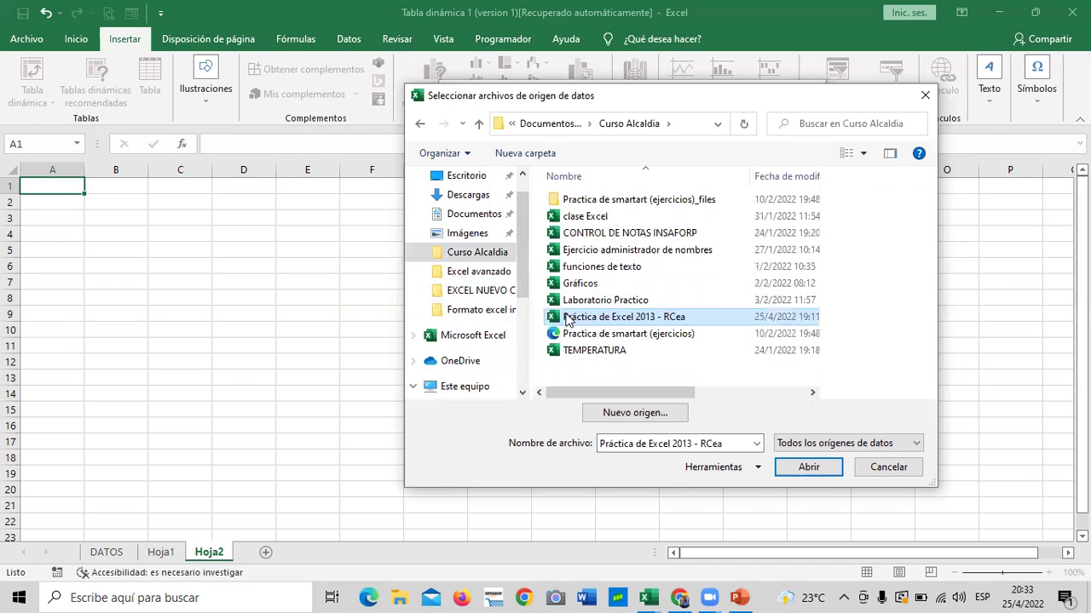
pyautogui.doubleClick(653, 317)
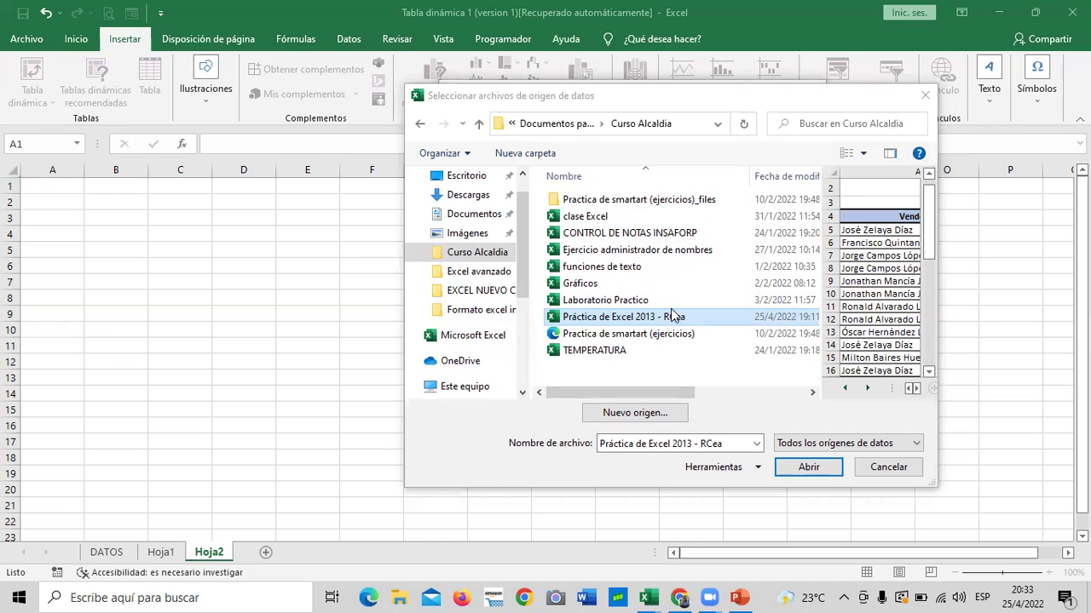
pyautogui.click(805, 468)
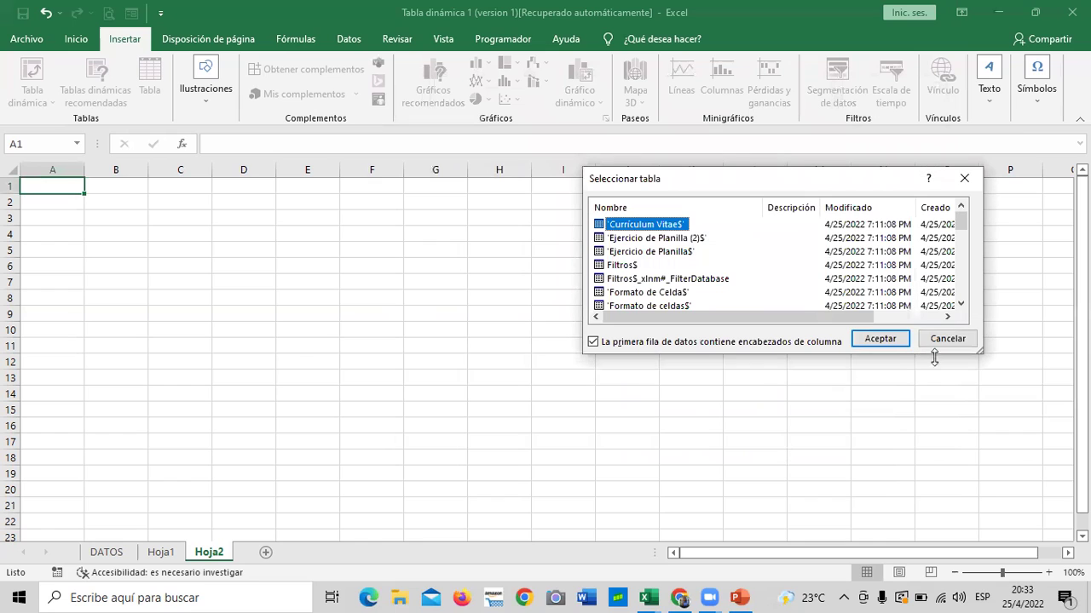
# - Scroll through the workbook's sheet list, briefly selecting Funciones Condicionales$
pyautogui.moveTo(795, 179); pyautogui.dragTo(688, 176)
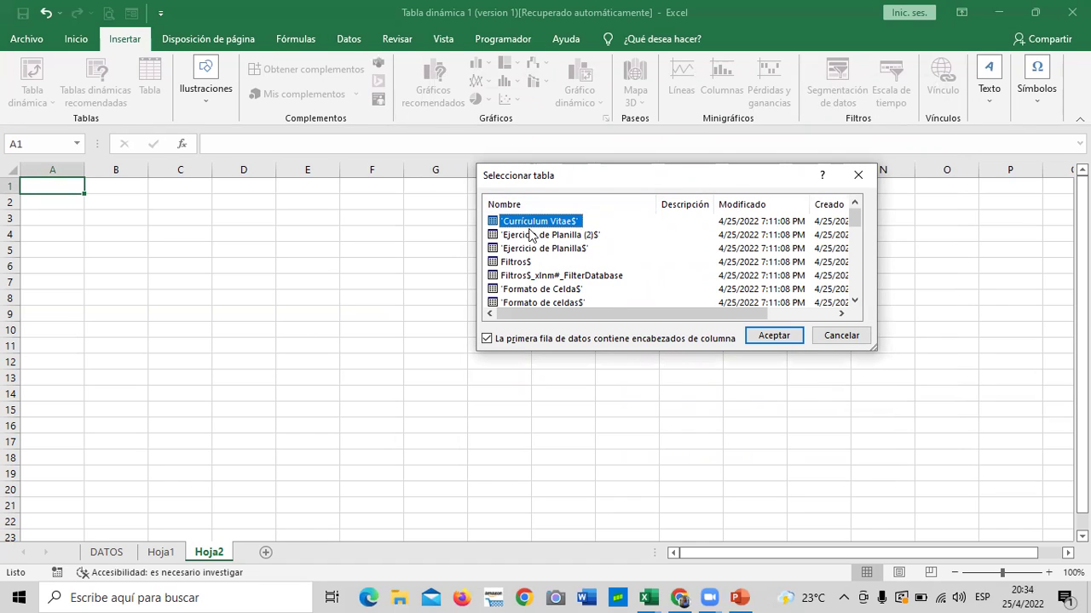
pyautogui.click(854, 302)
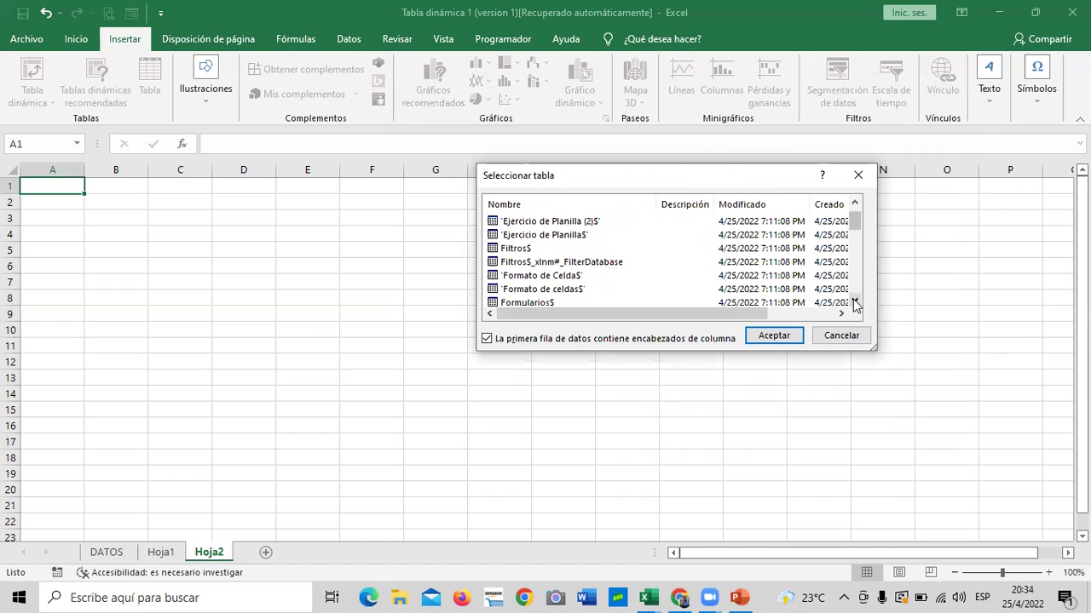
pyautogui.click(855, 302)
pyautogui.click(855, 302)
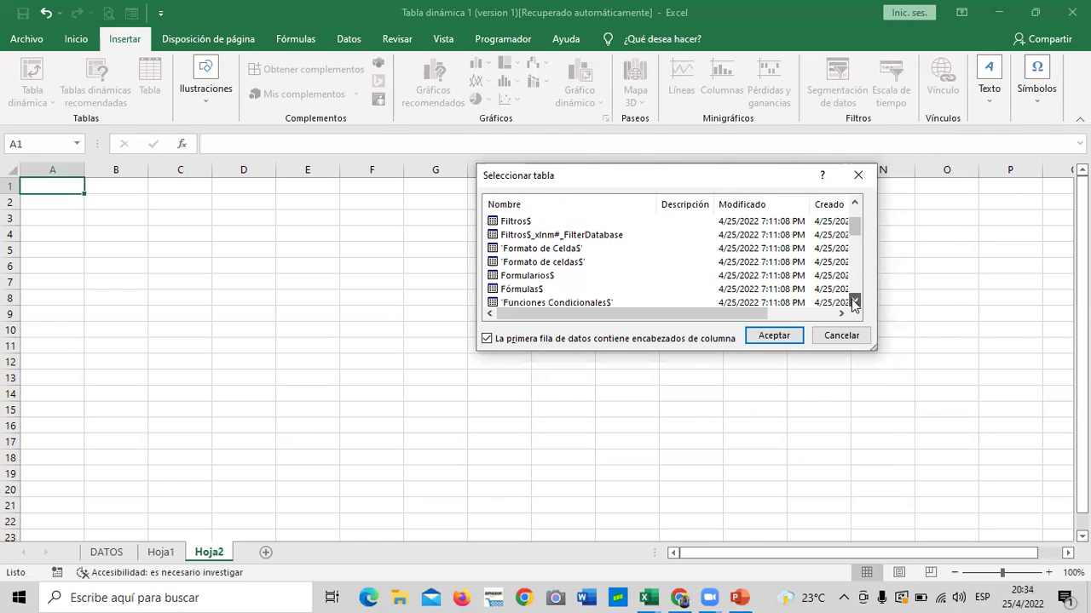
pyautogui.click(855, 302)
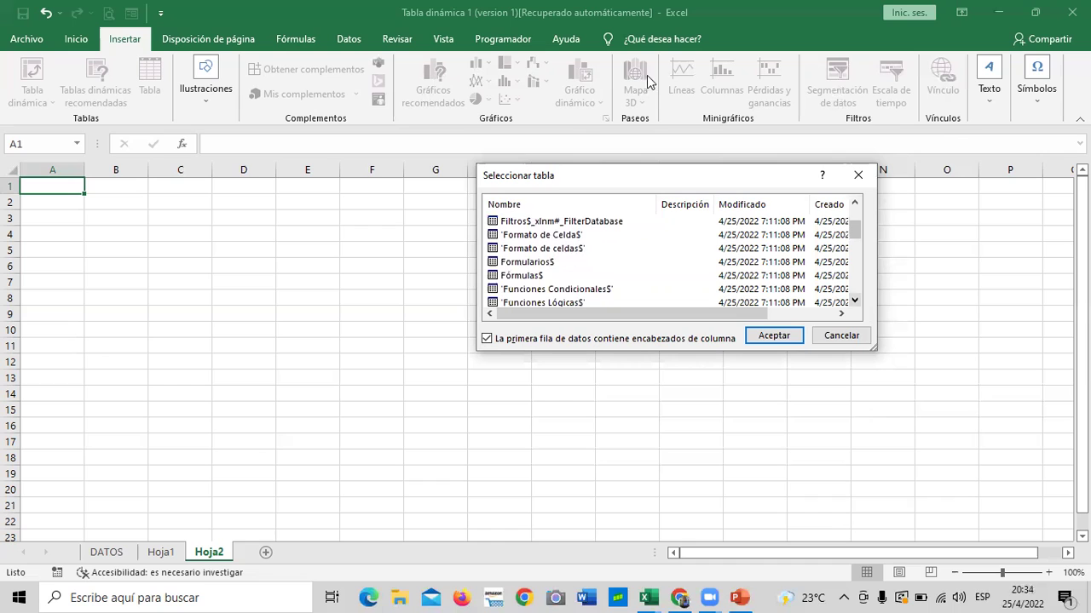
pyautogui.click(559, 288)
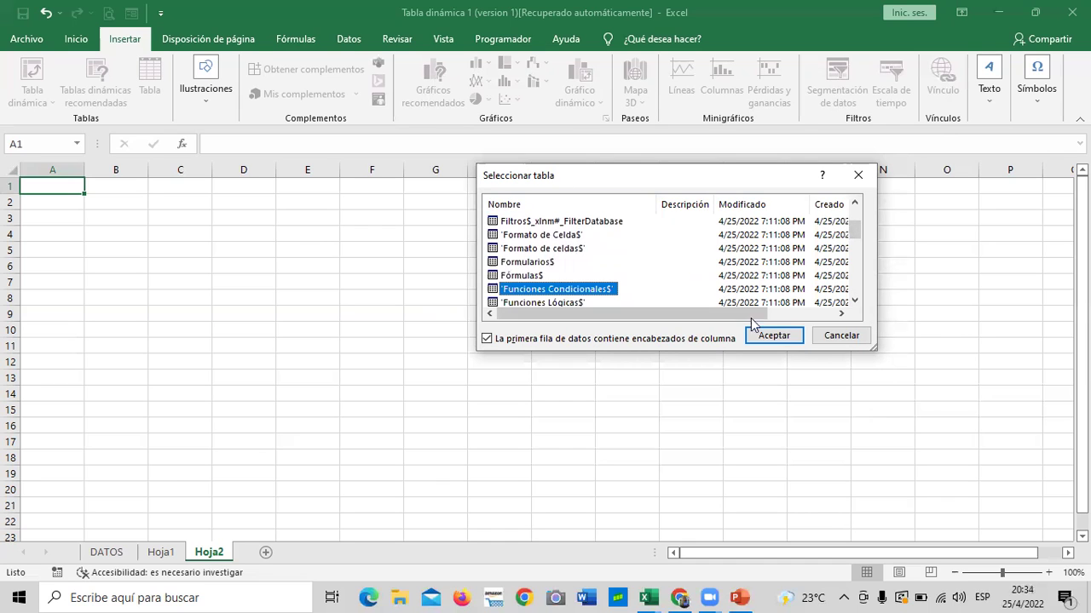
pyautogui.click(854, 302)
pyautogui.click(855, 302)
pyautogui.click(855, 301)
pyautogui.click(854, 302)
pyautogui.click(855, 301)
pyautogui.click(855, 301)
pyautogui.click(855, 302)
pyautogui.click(854, 302)
pyautogui.click(855, 301)
pyautogui.click(855, 302)
pyautogui.click(855, 302)
pyautogui.click(854, 302)
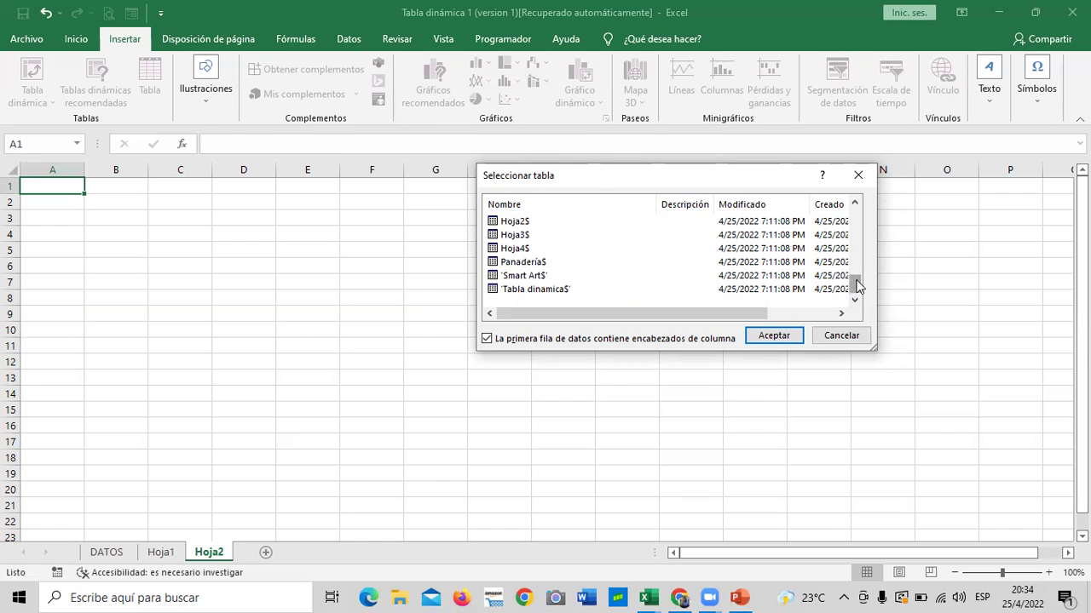
# - Select the Filtros$ table and confirm it as the pivot source
pyautogui.moveTo(855, 282); pyautogui.dragTo(855, 189)
pyautogui.click(509, 264)
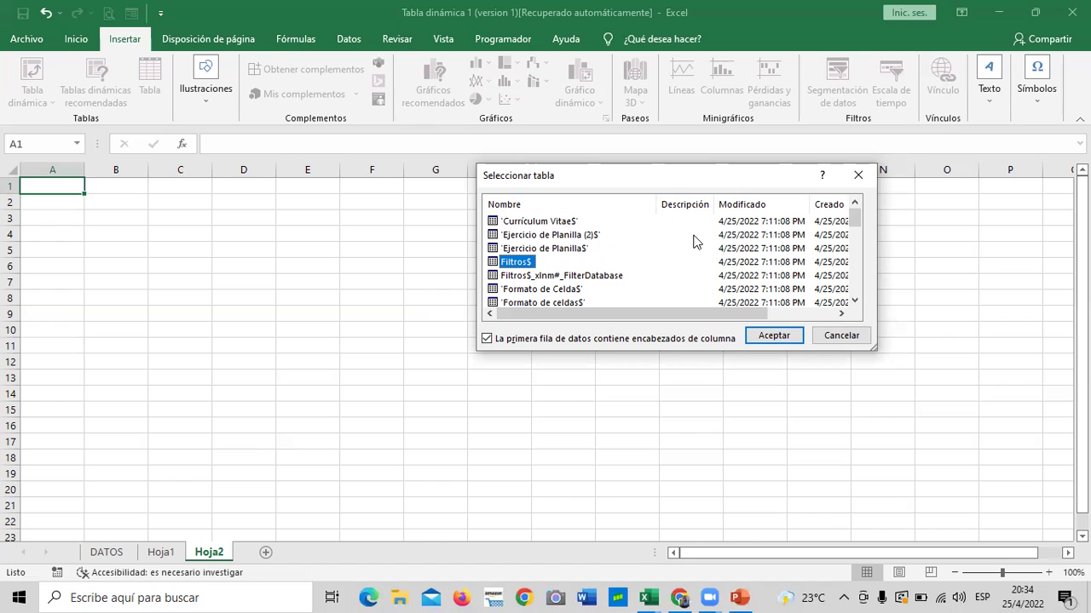
pyautogui.click(772, 336)
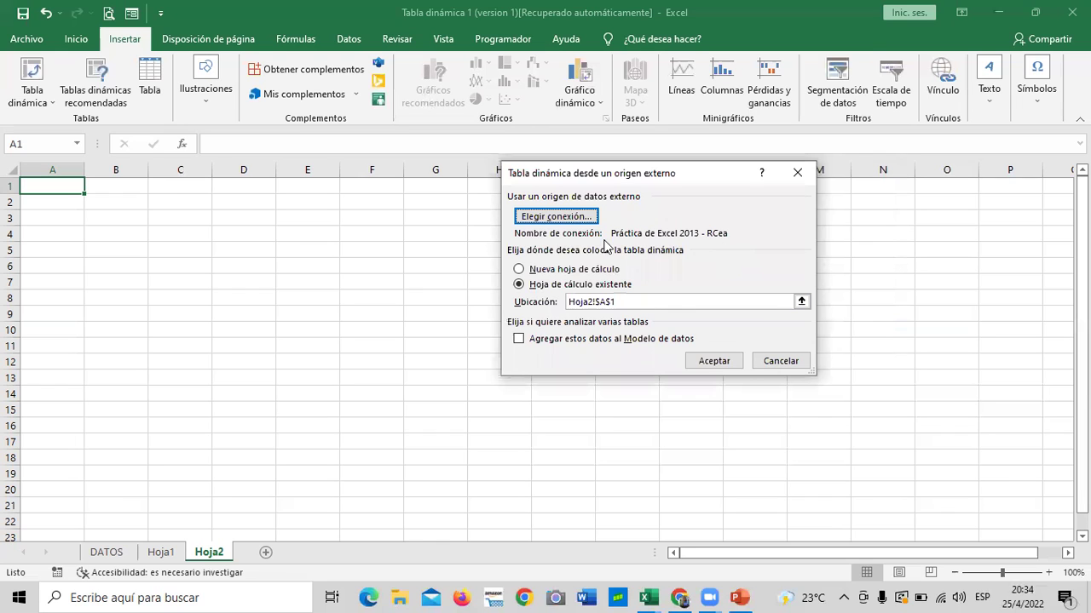
# - Create the Hoja2 pivot with rows TABLA PARA APLICAR FILTROS, F10, F11, F12, F13, F14
pyautogui.click(703, 360)
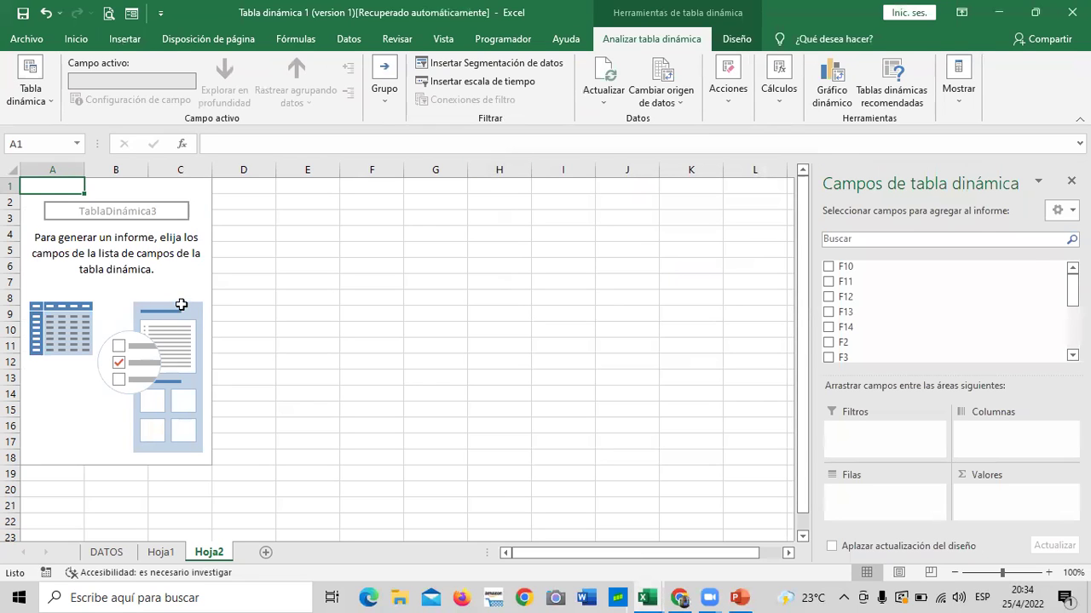
pyautogui.moveTo(1072, 286); pyautogui.dragTo(1072, 332)
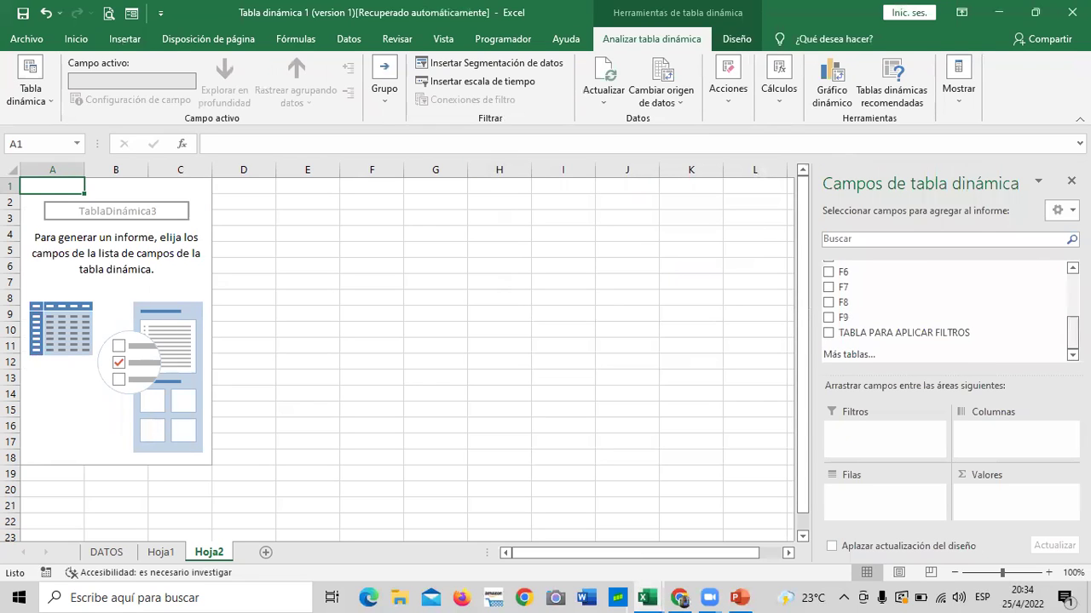
pyautogui.click(830, 334)
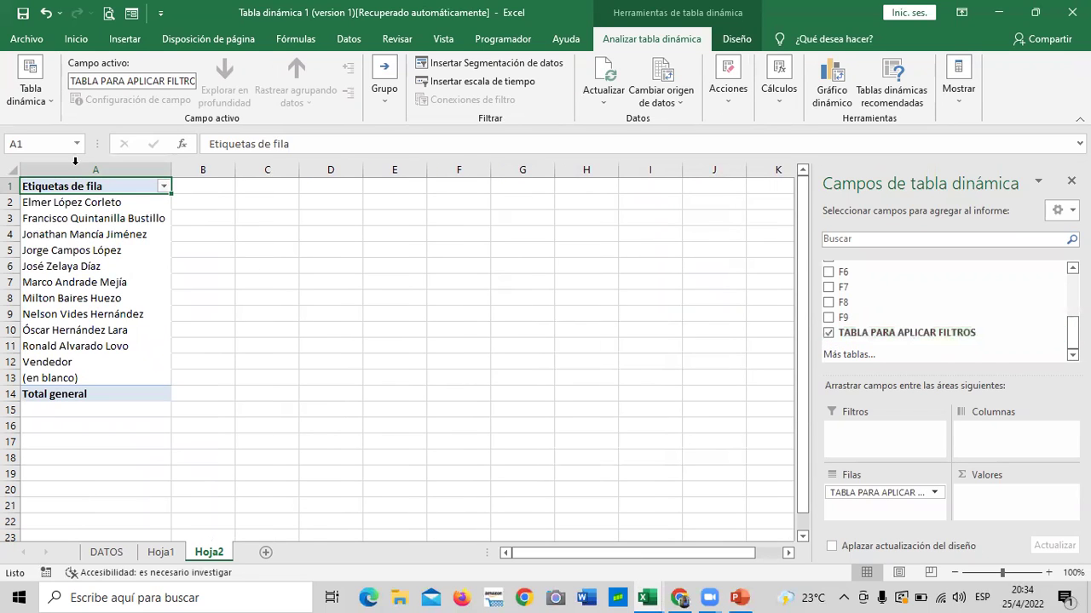
pyautogui.scroll(3, 938, 266)
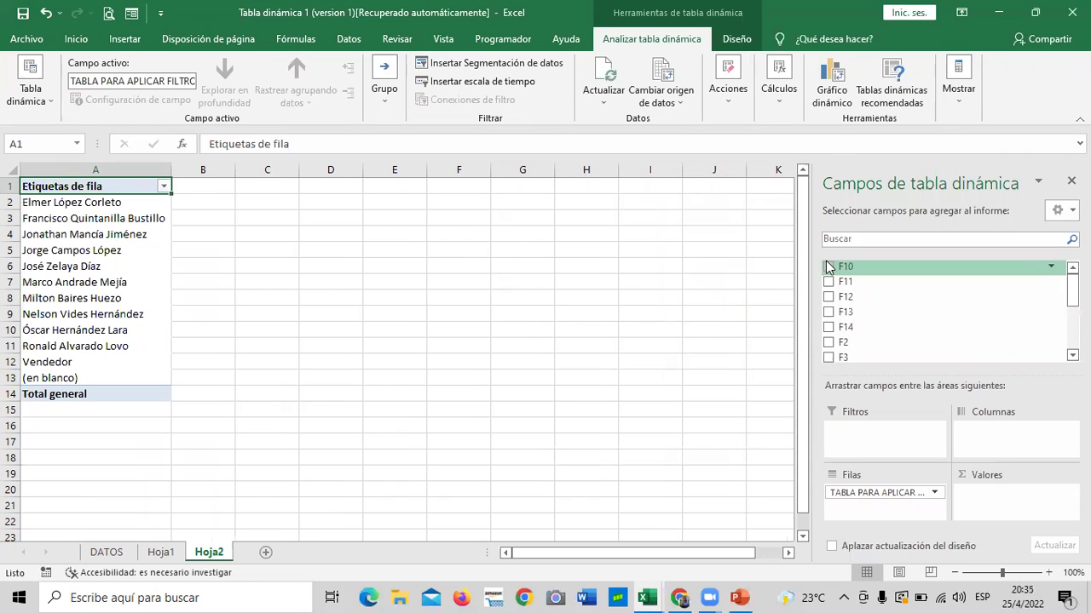
pyautogui.click(828, 266)
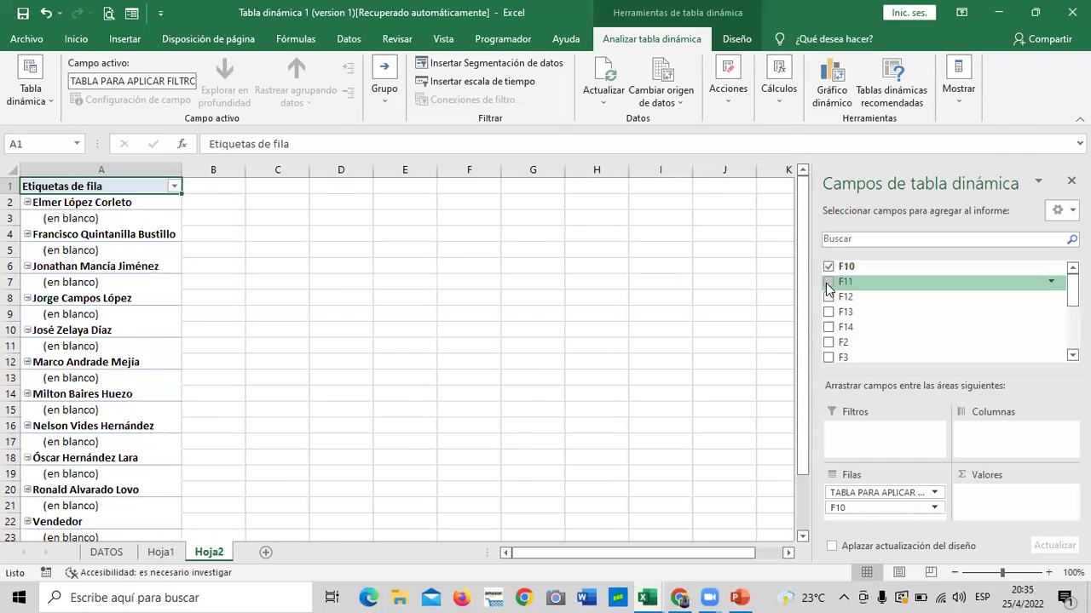
pyautogui.click(828, 282)
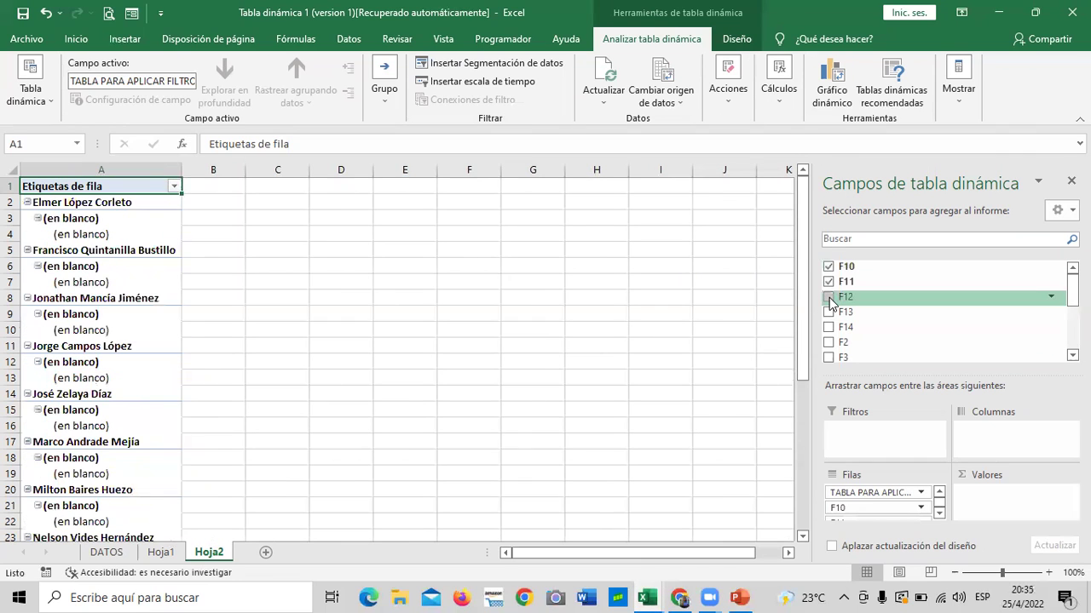
pyautogui.click(829, 297)
pyautogui.click(829, 312)
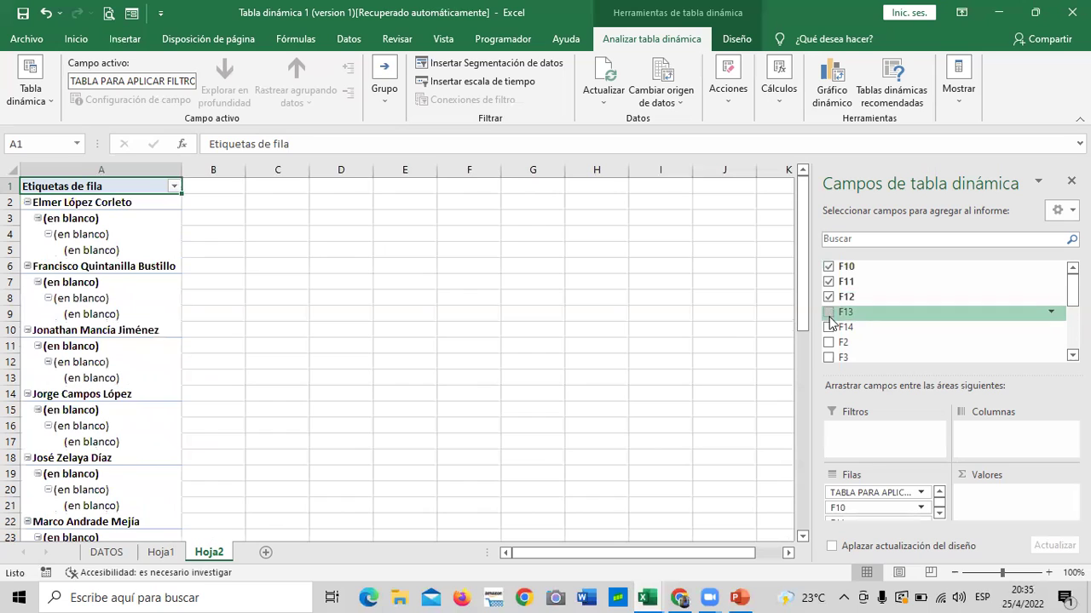
pyautogui.click(831, 328)
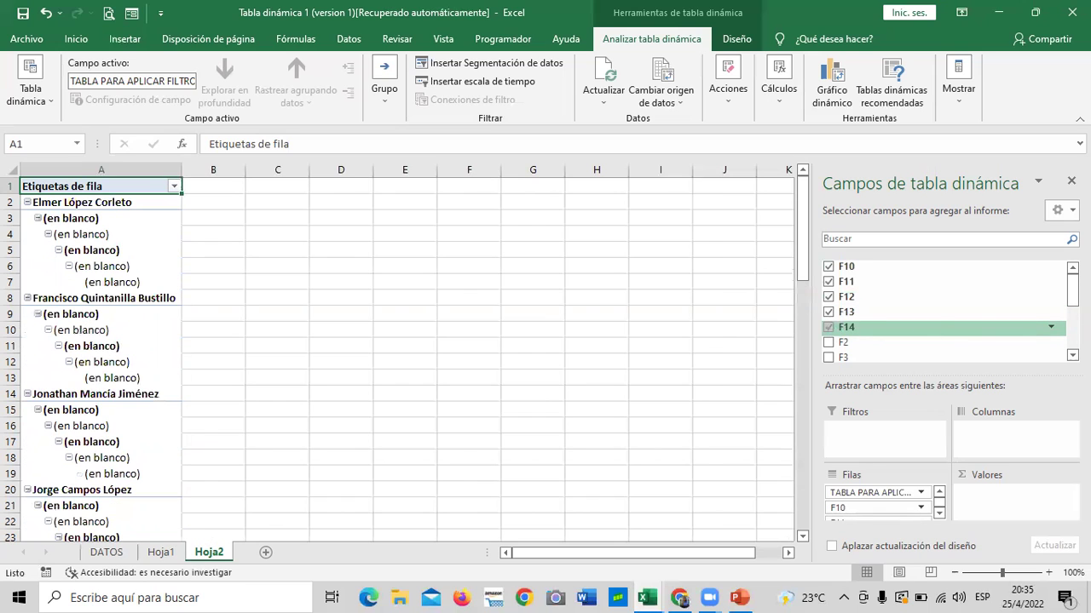
# - Add F9, F8 and F6 as row levels and F7 as a summed value
pyautogui.moveTo(1072, 288); pyautogui.dragTo(1072, 323)
pyautogui.scroll(-1, 852, 337)
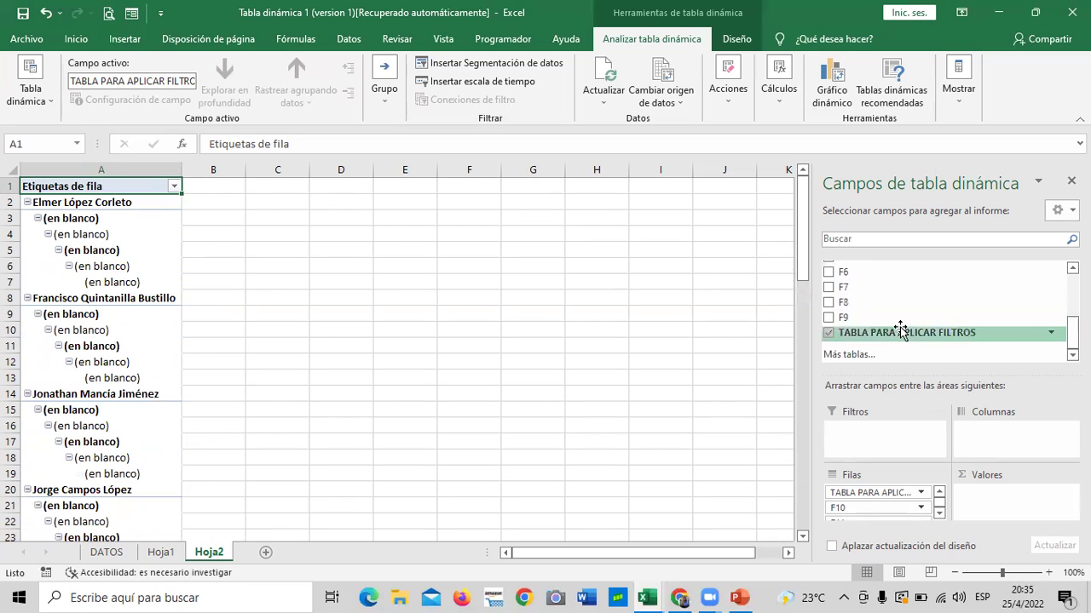
pyautogui.click(828, 318)
pyautogui.click(830, 304)
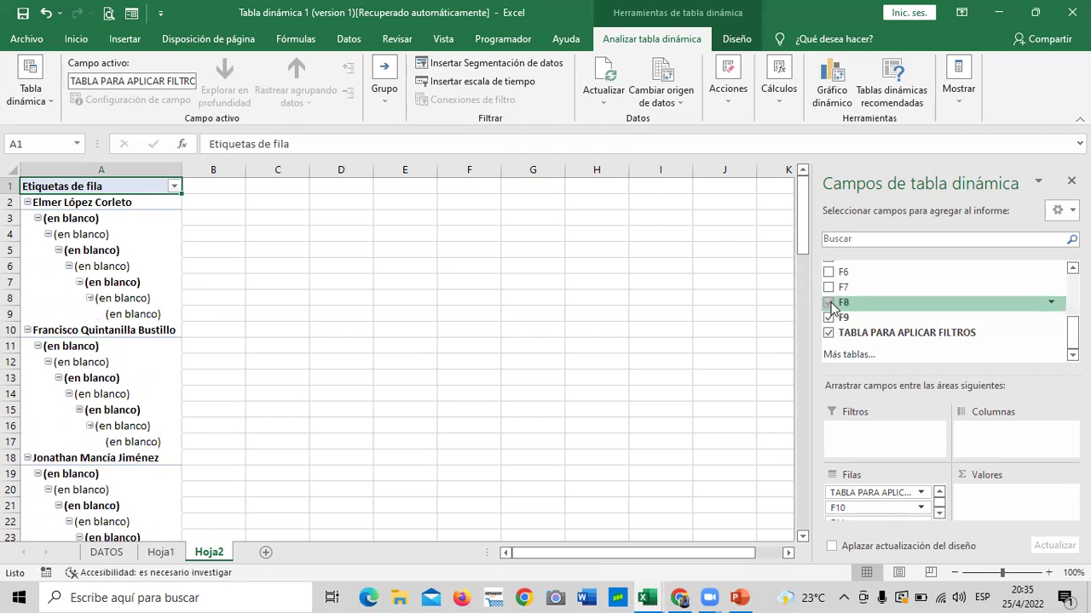
pyautogui.click(830, 288)
pyautogui.click(830, 288)
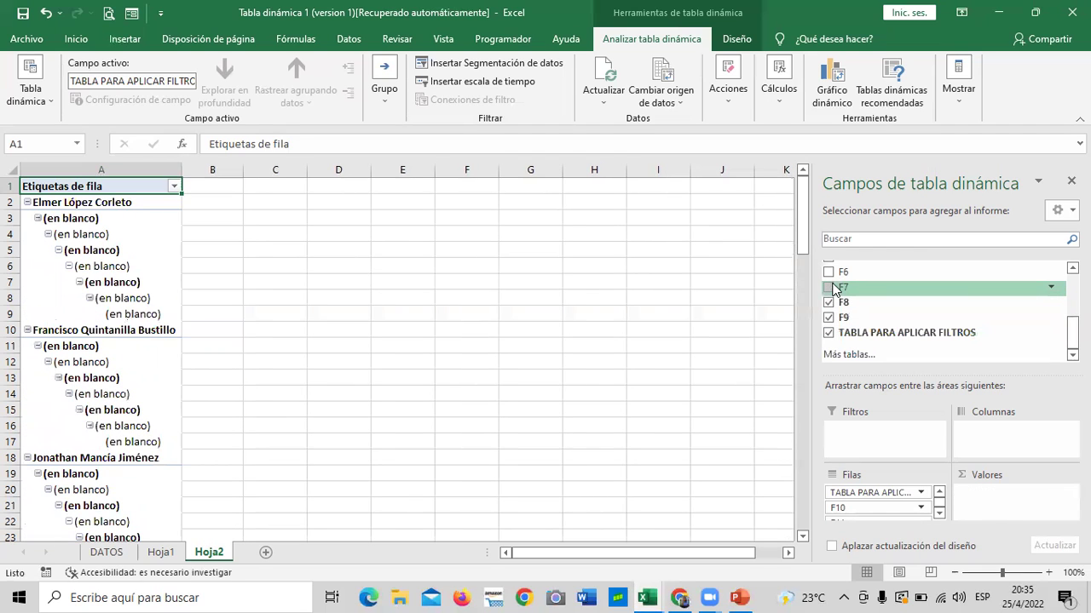
pyautogui.click(830, 288)
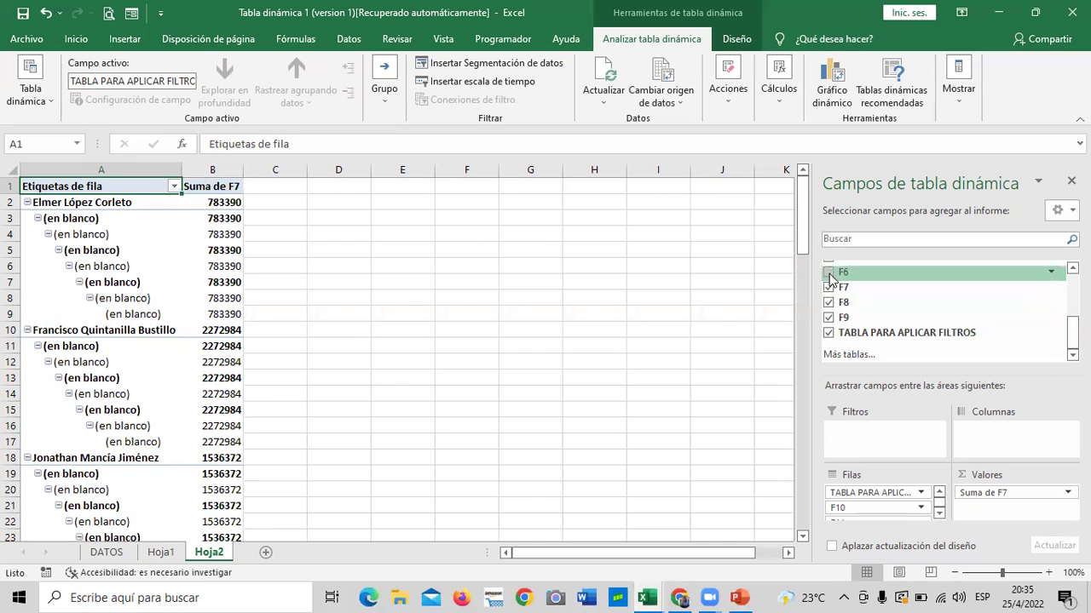
pyautogui.click(829, 272)
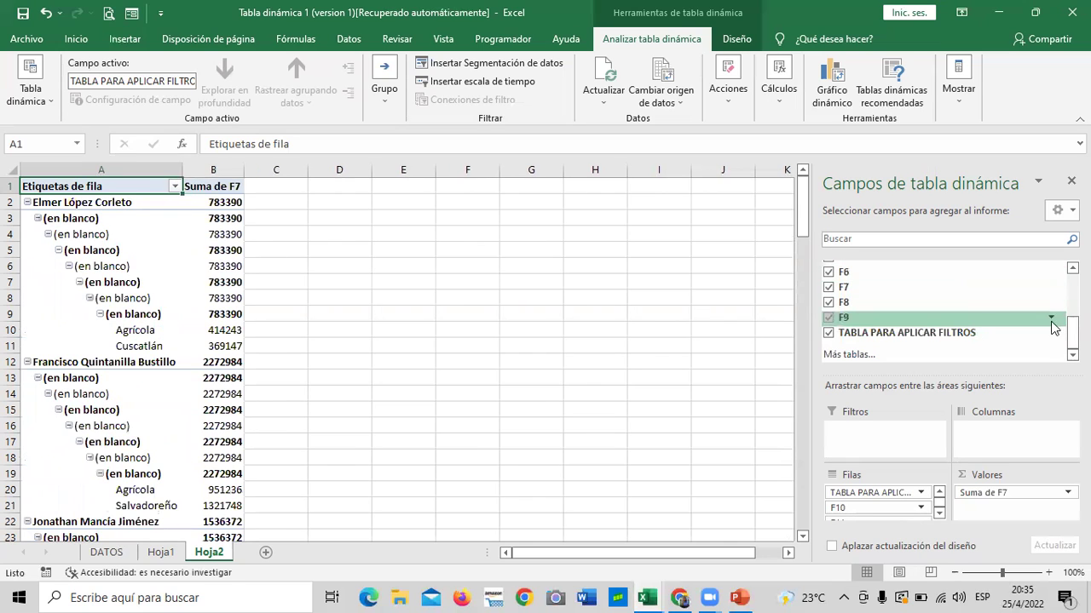
# - Add F4 and F2 as row levels and F3 as a summed value
pyautogui.scroll(2, 1053, 318)
pyautogui.scroll(2, 1055, 320)
pyautogui.click(829, 316)
pyautogui.click(830, 302)
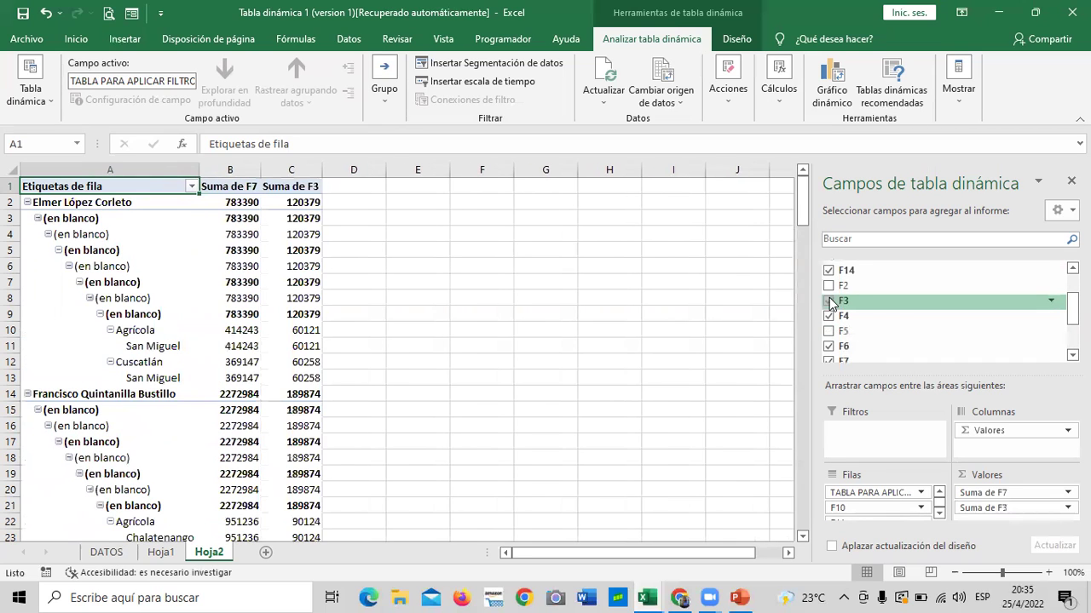
pyautogui.click(829, 286)
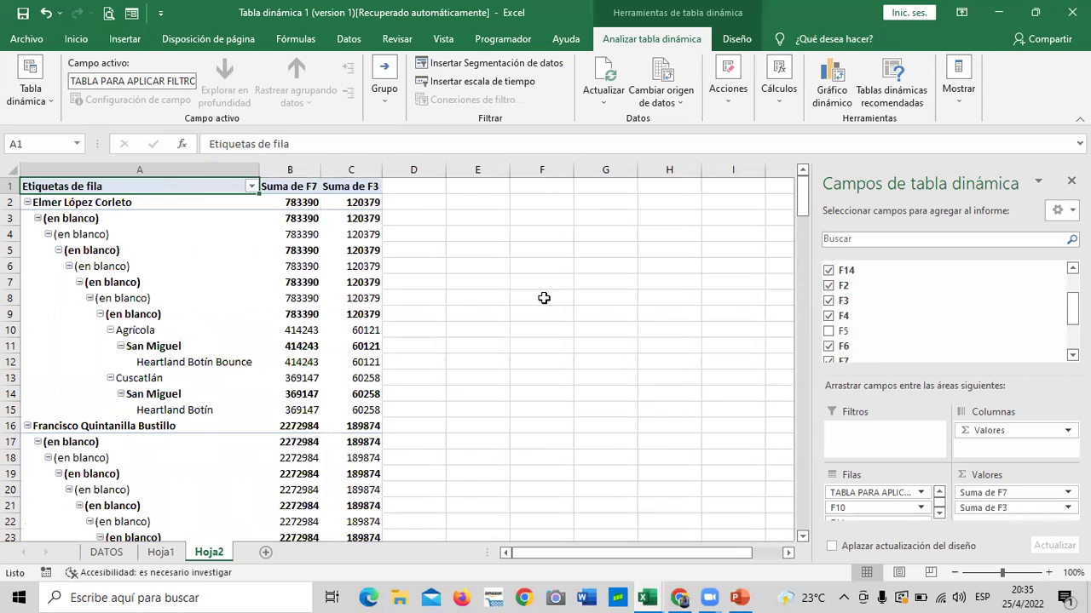
pyautogui.click(607, 250)
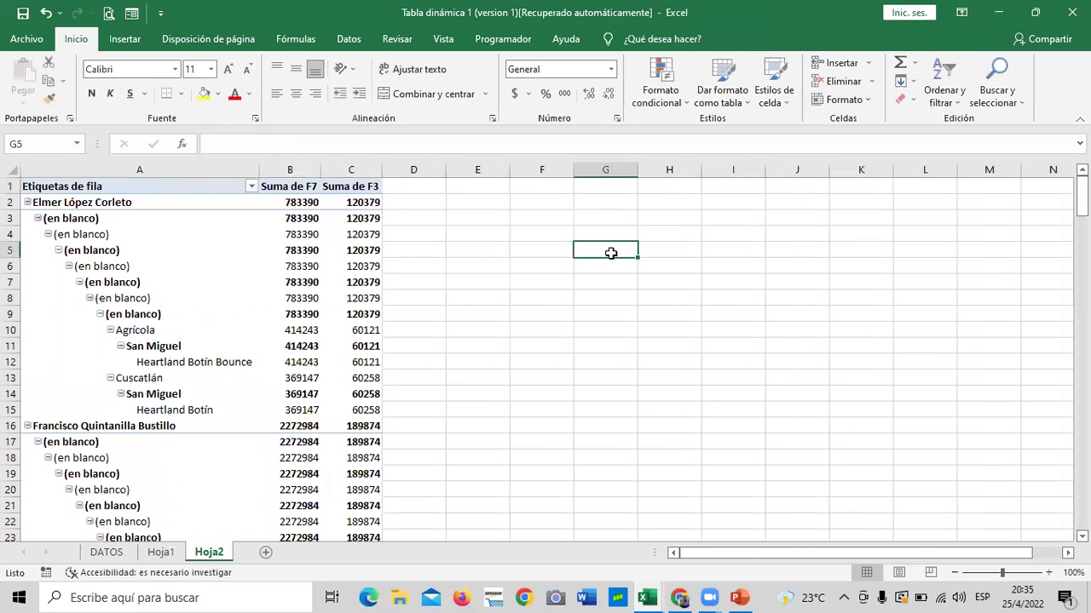
# - Delete the Hoja2 sheet
pyautogui.rightClick(209, 554)
pyautogui.click(280, 382)
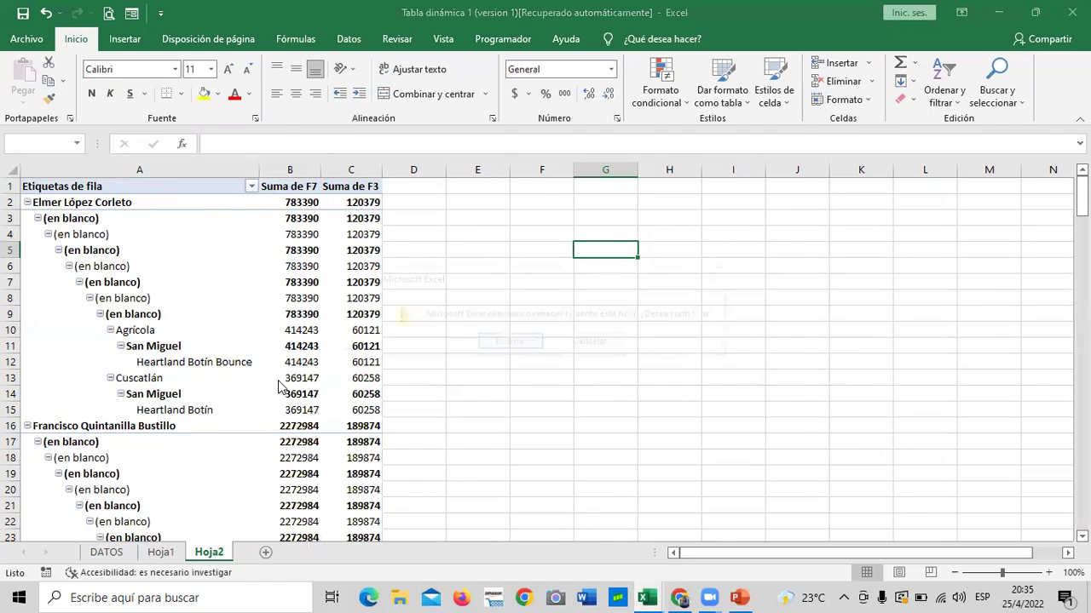
pyautogui.click(508, 344)
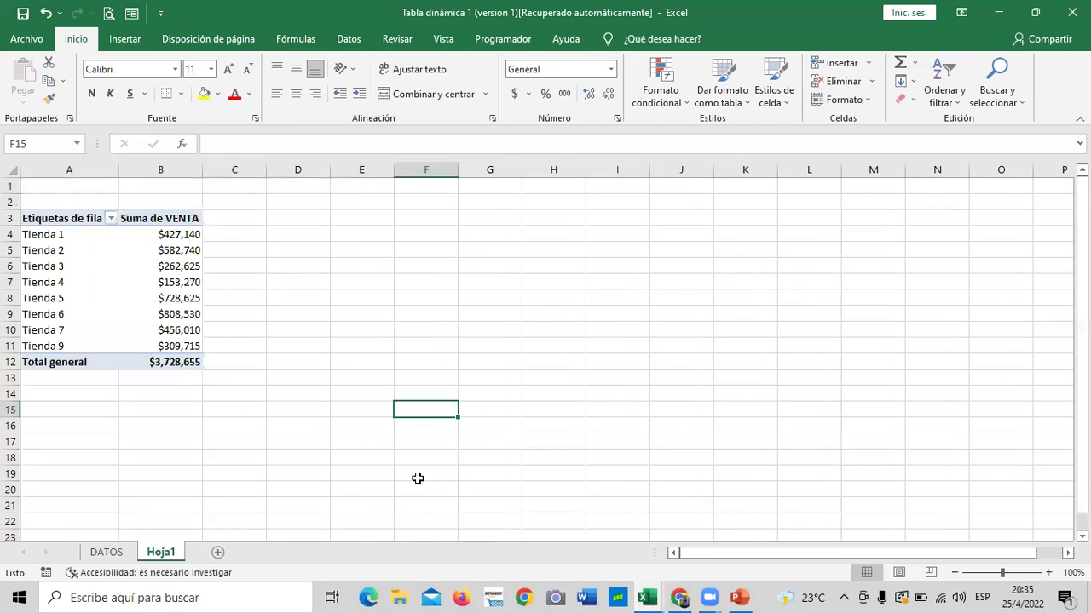
# - Add a new sheet Hoja3 and start a pivot table from cell A1
pyautogui.click(220, 552)
pyautogui.click(559, 453)
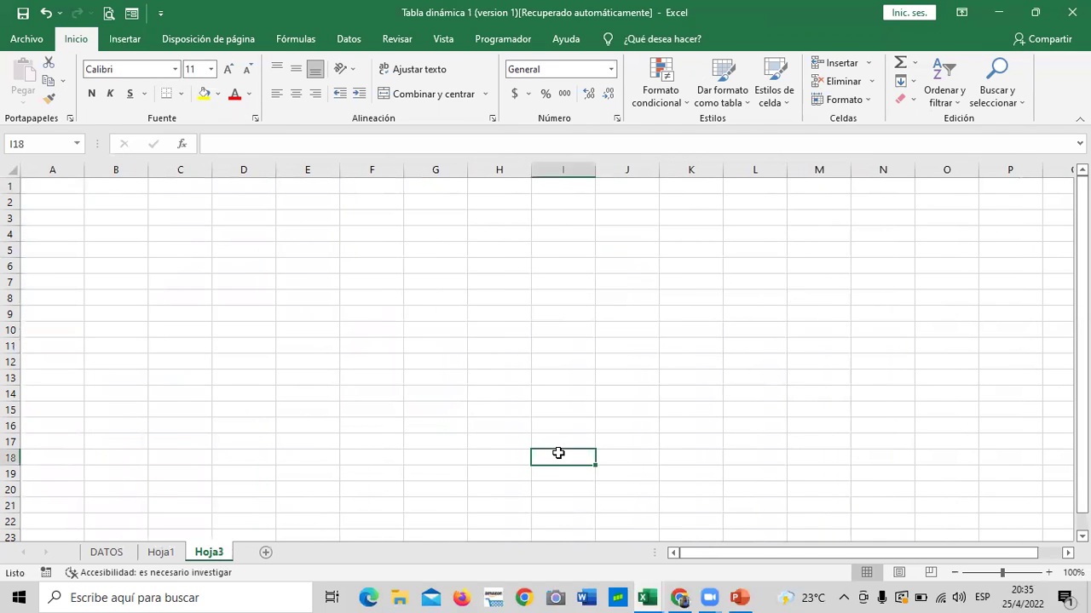
pyautogui.click(52, 188)
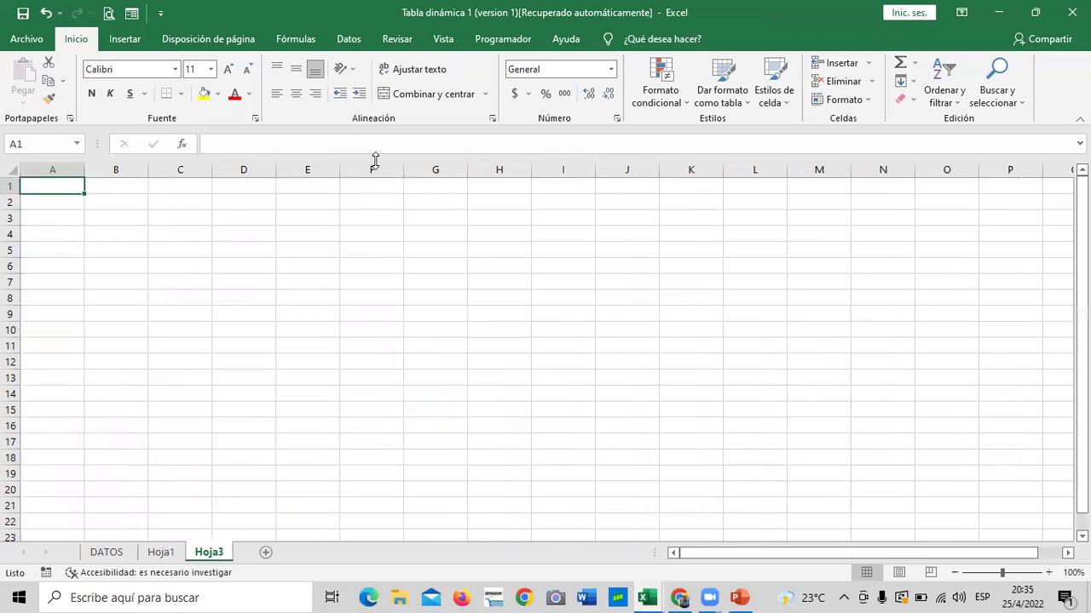
pyautogui.click(122, 40)
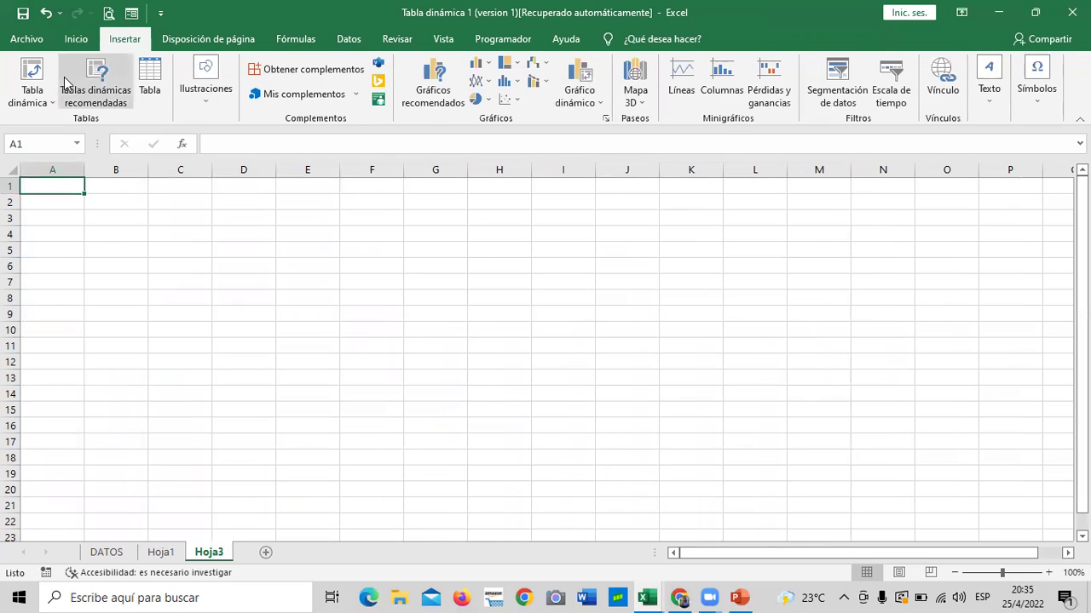
pyautogui.click(34, 101)
# - Start an external-data pivot table on Hoja3, review the available connections, then browse for another source file
pyautogui.click(51, 139)
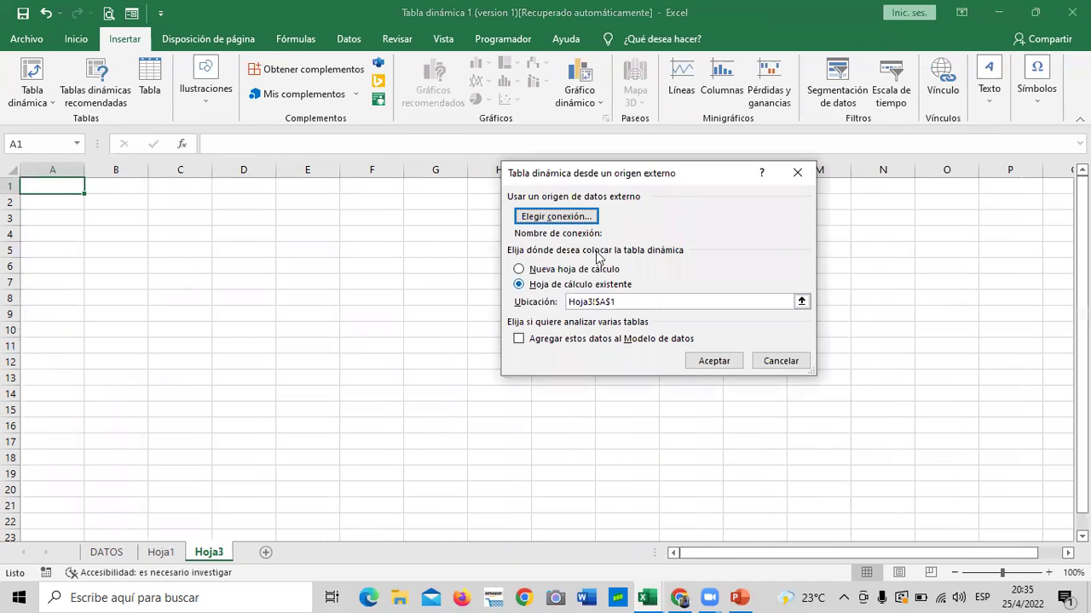
pyautogui.click(570, 217)
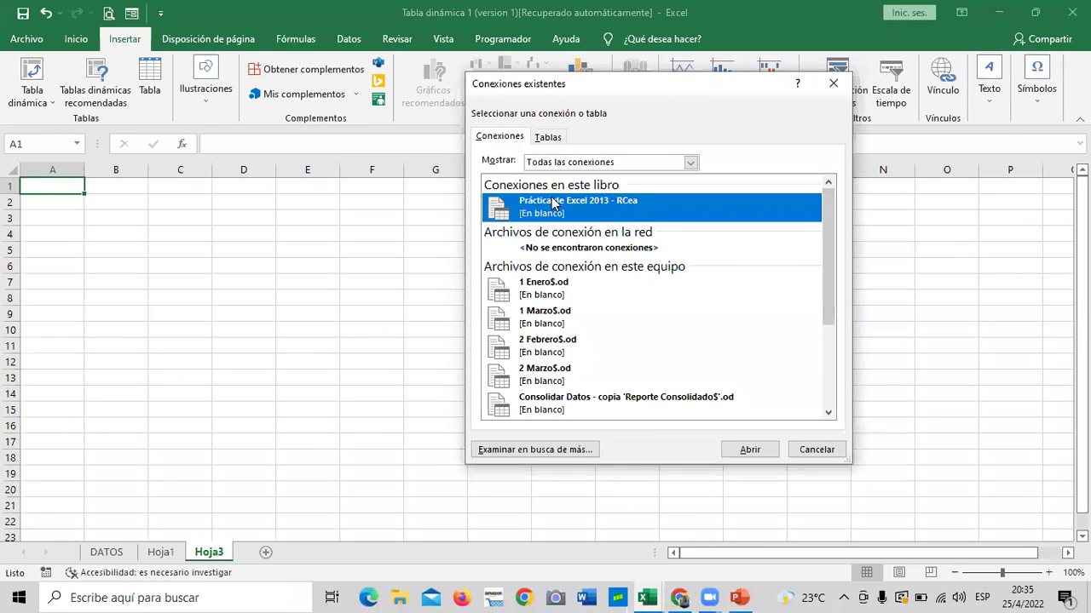
pyautogui.moveTo(828, 252); pyautogui.dragTo(833, 336)
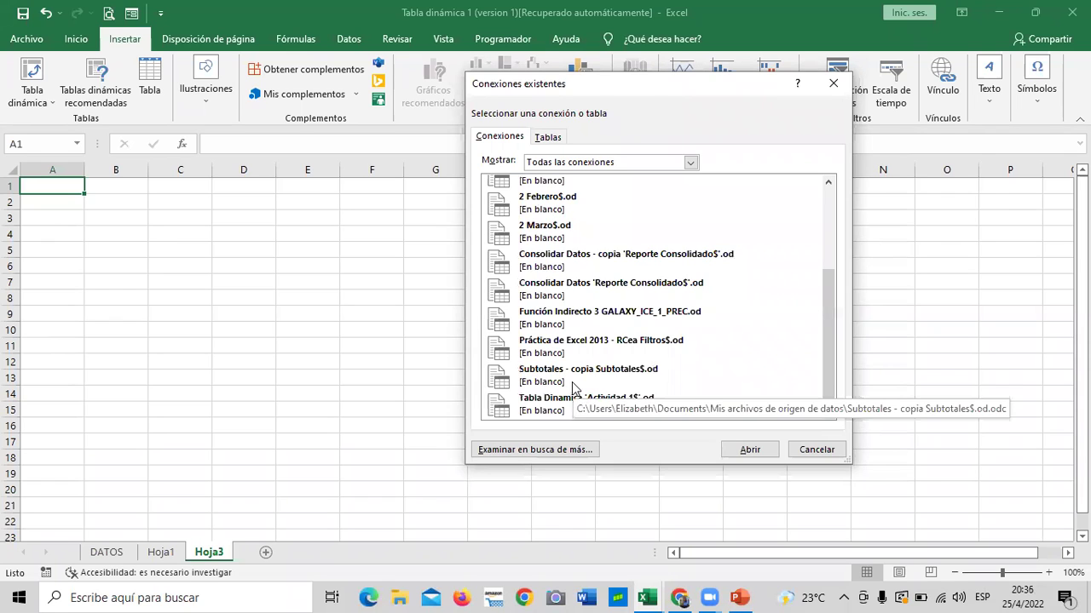
pyautogui.click(655, 343)
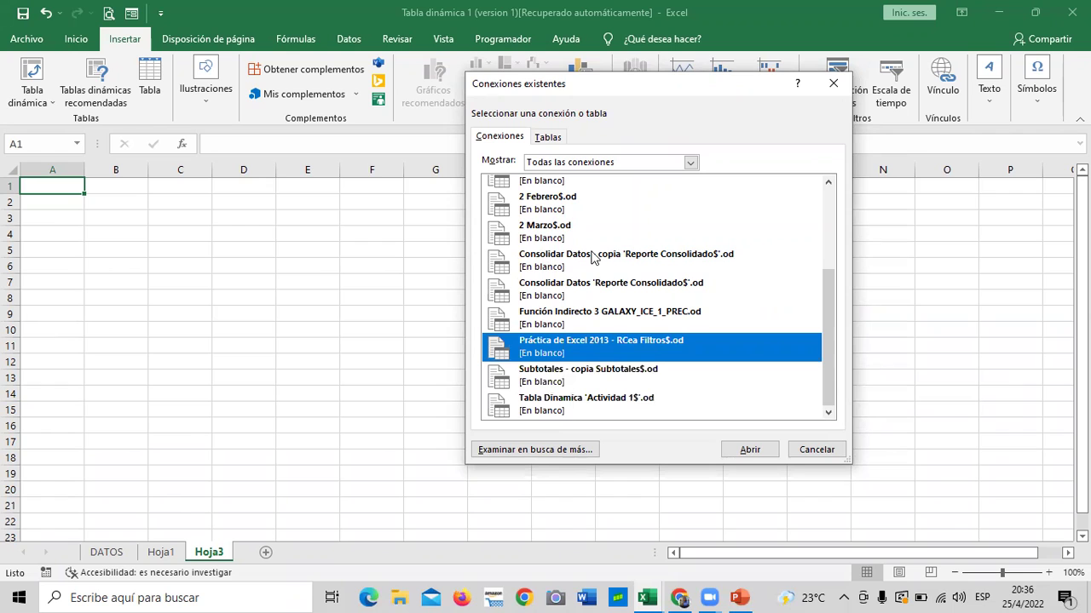
pyautogui.moveTo(824, 325); pyautogui.dragTo(824, 222)
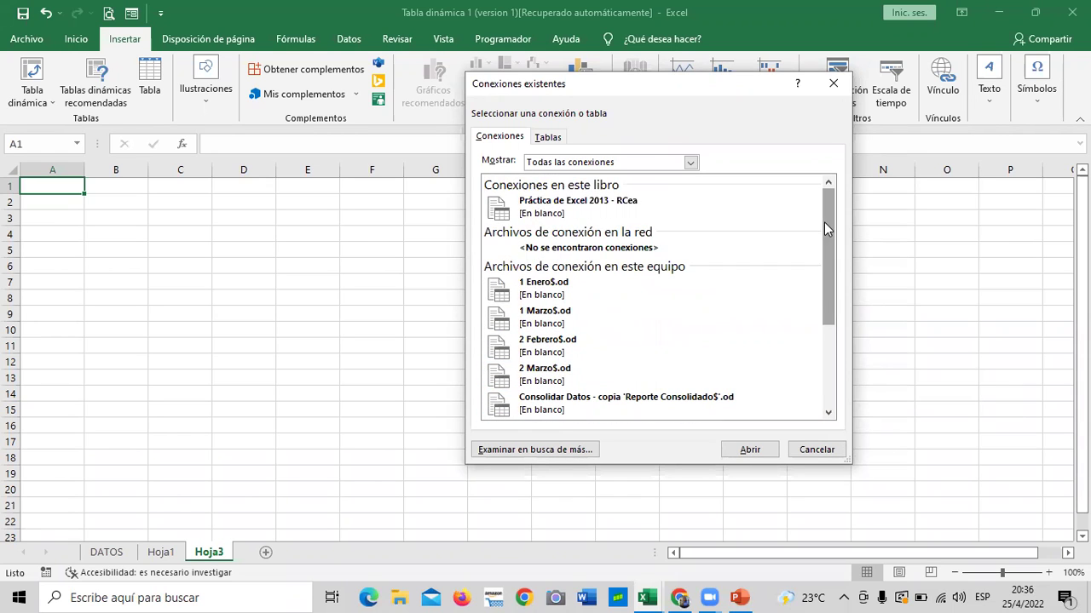
pyautogui.moveTo(828, 227); pyautogui.dragTo(827, 255)
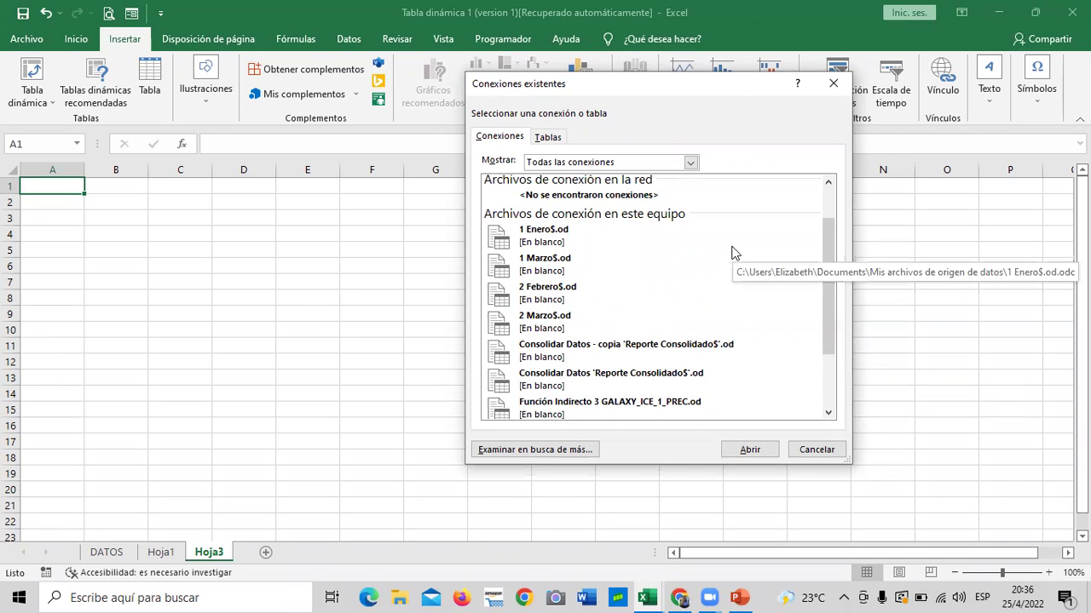
pyautogui.click(527, 264)
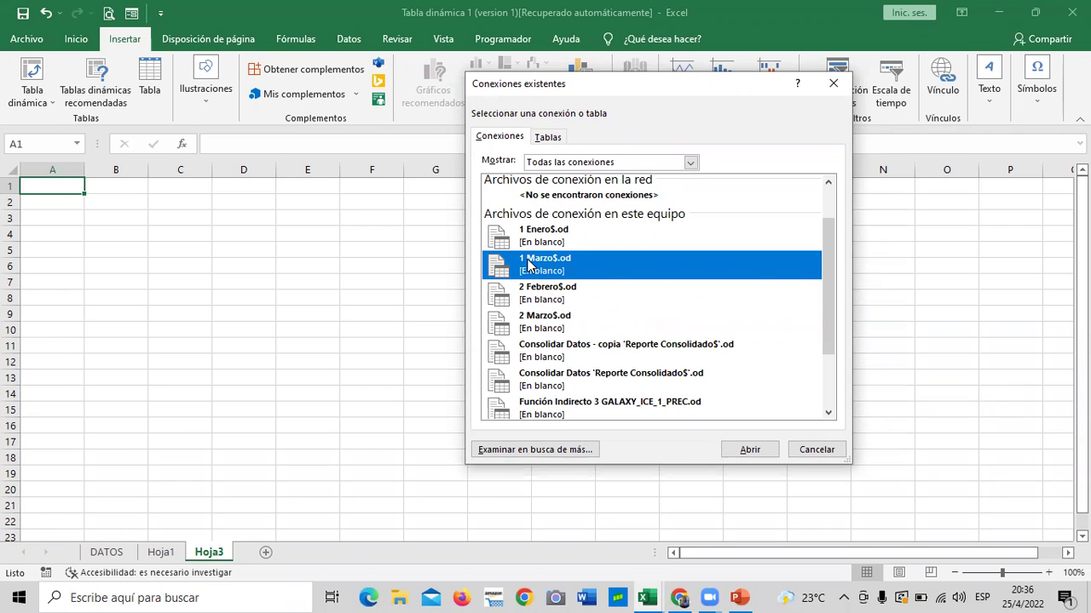
pyautogui.click(532, 327)
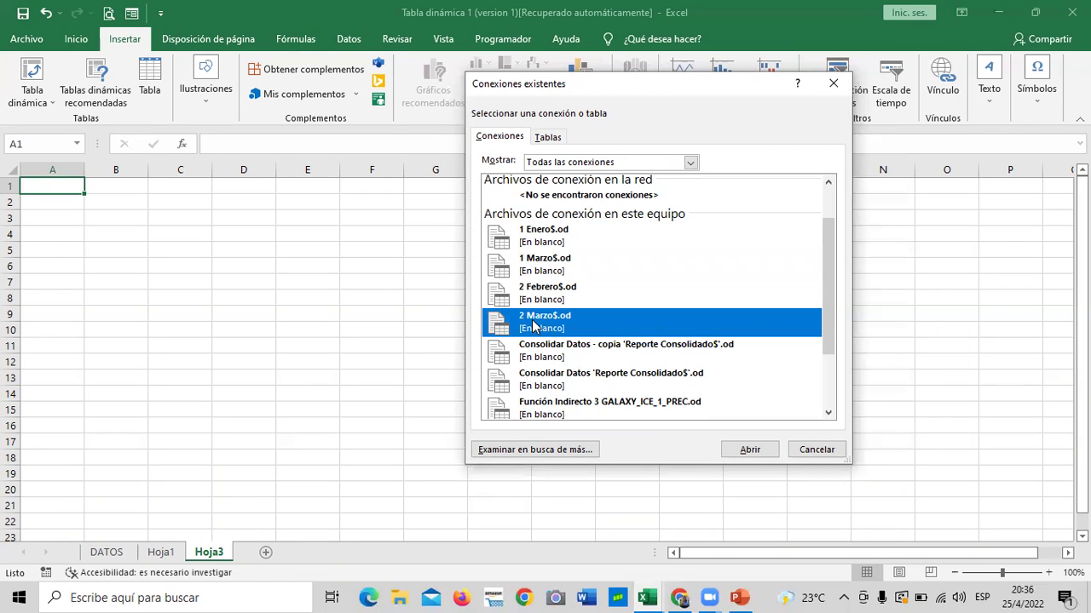
pyautogui.moveTo(829, 288)
pyautogui.mouseDown()
pyautogui.moveTo(822, 343)
pyautogui.moveTo(824, 190)
pyautogui.mouseUp()
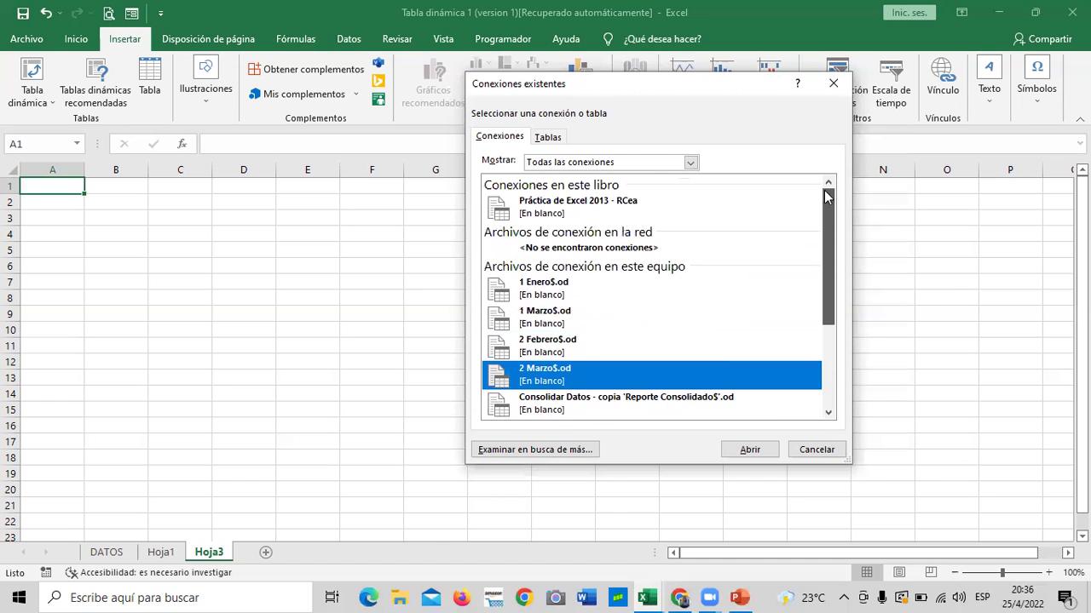
pyautogui.click(503, 456)
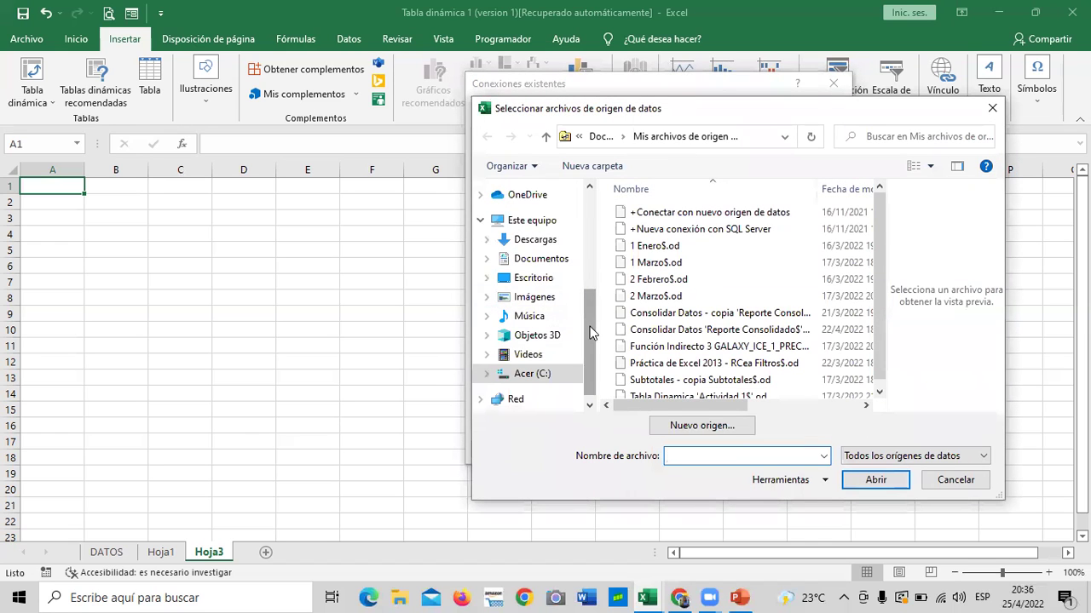
# - Open the Consolidar Datos workbook from Escritorio > EXCEL NUEVO CURSO as the data source
pyautogui.moveTo(587, 329); pyautogui.dragTo(592, 345)
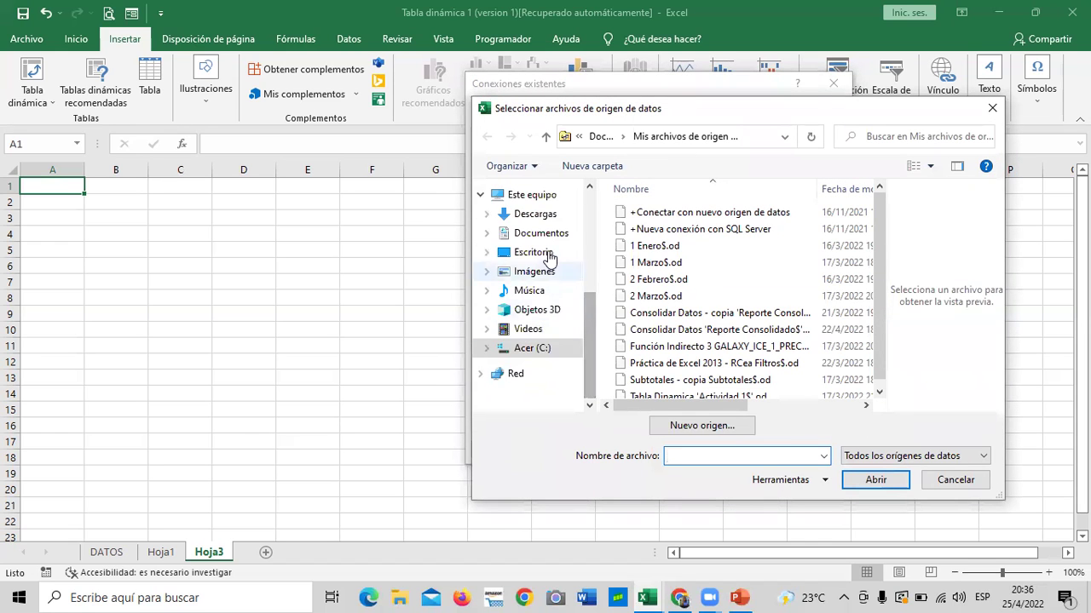
pyautogui.click(541, 253)
pyautogui.moveTo(874, 272)
pyautogui.mouseDown()
pyautogui.moveTo(883, 327)
pyautogui.moveTo(889, 275)
pyautogui.mouseUp()
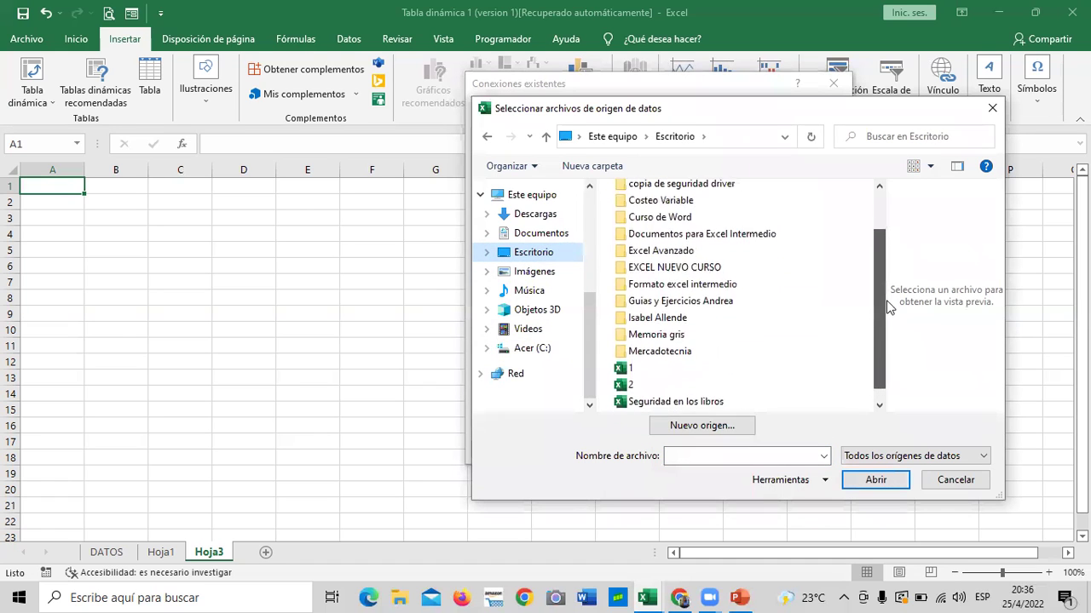
pyautogui.doubleClick(683, 294)
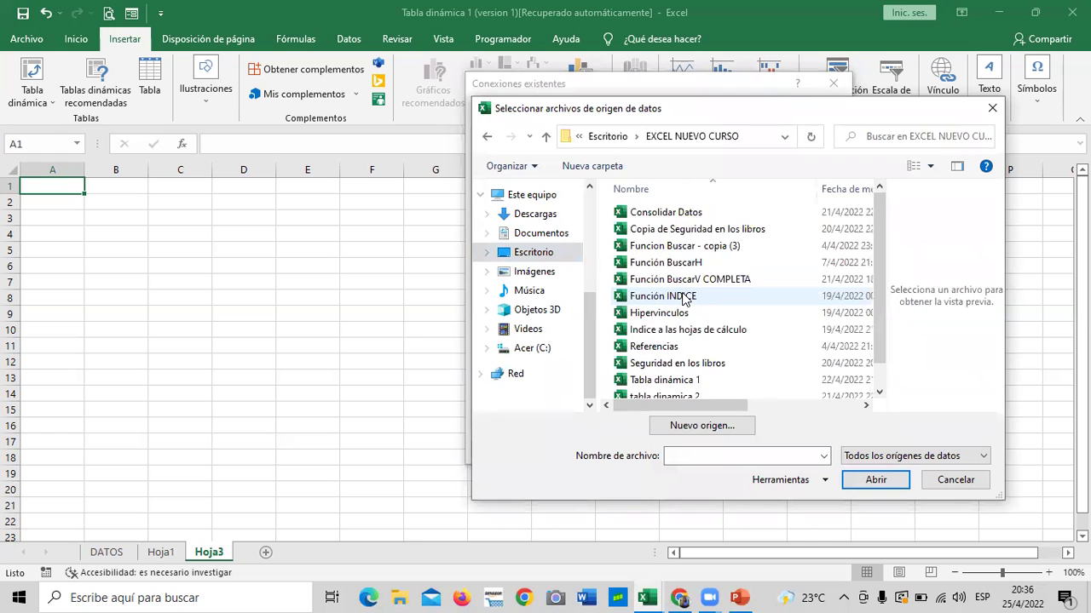
pyautogui.click(673, 216)
pyautogui.click(872, 480)
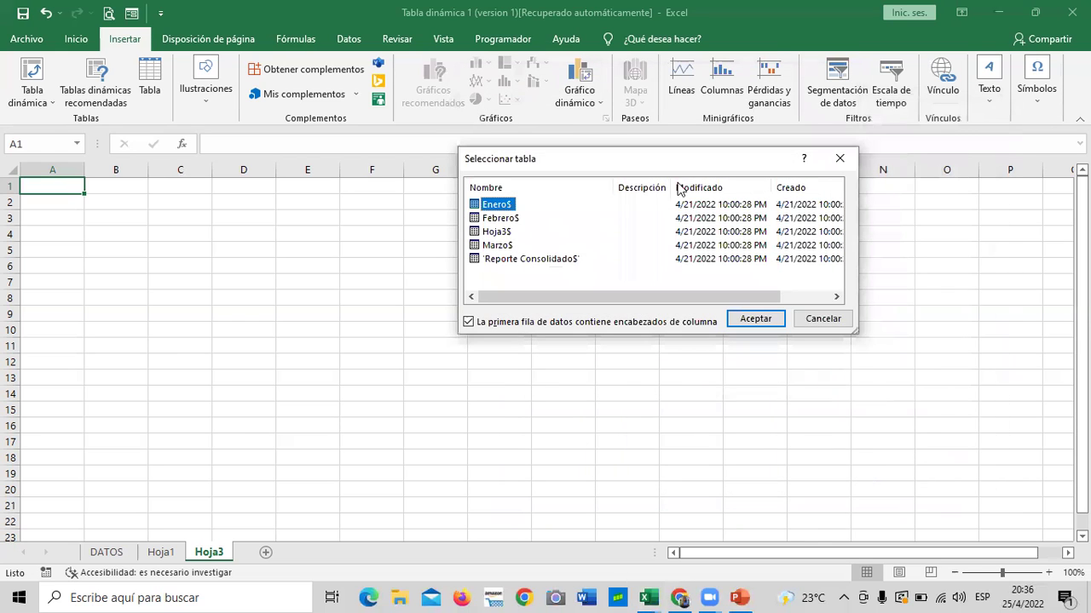
# - Choose the Febrero$ sheet and create the pivot table at Hoja3!$A$1
pyautogui.click(511, 221)
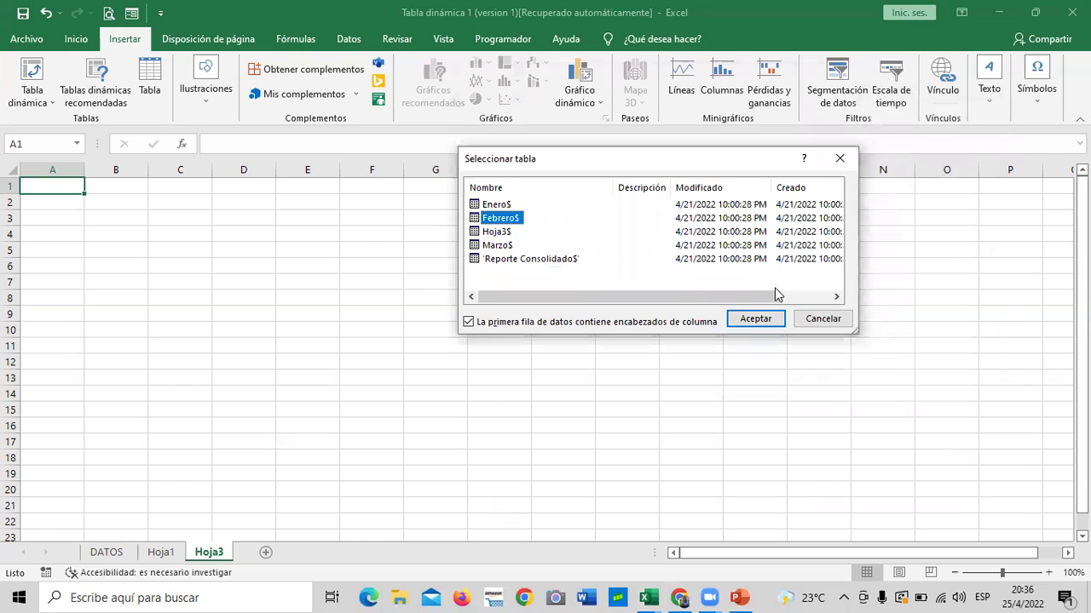
pyautogui.click(756, 320)
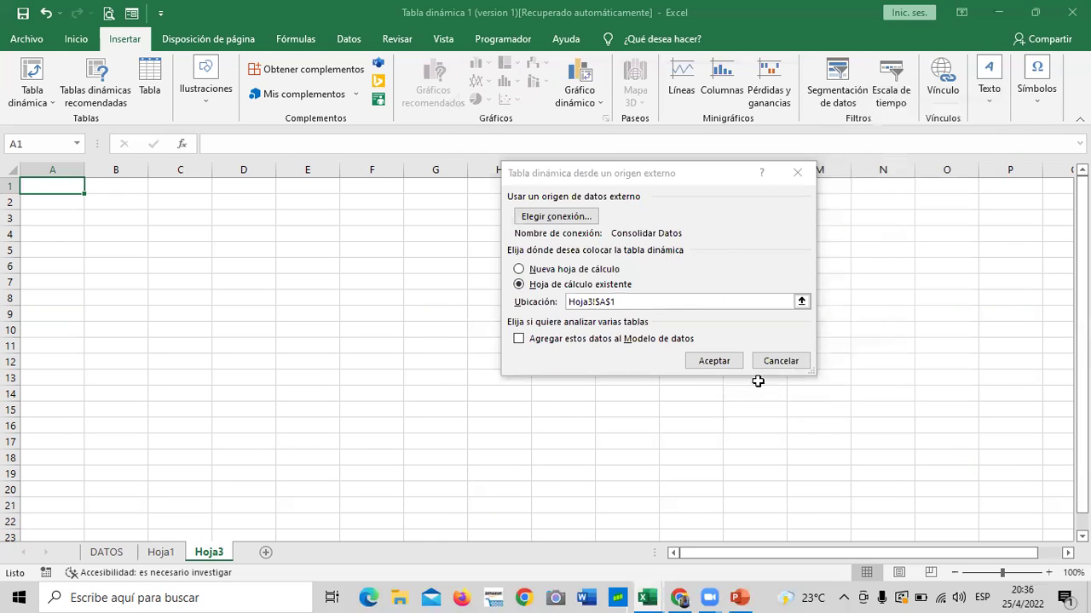
pyautogui.click(714, 361)
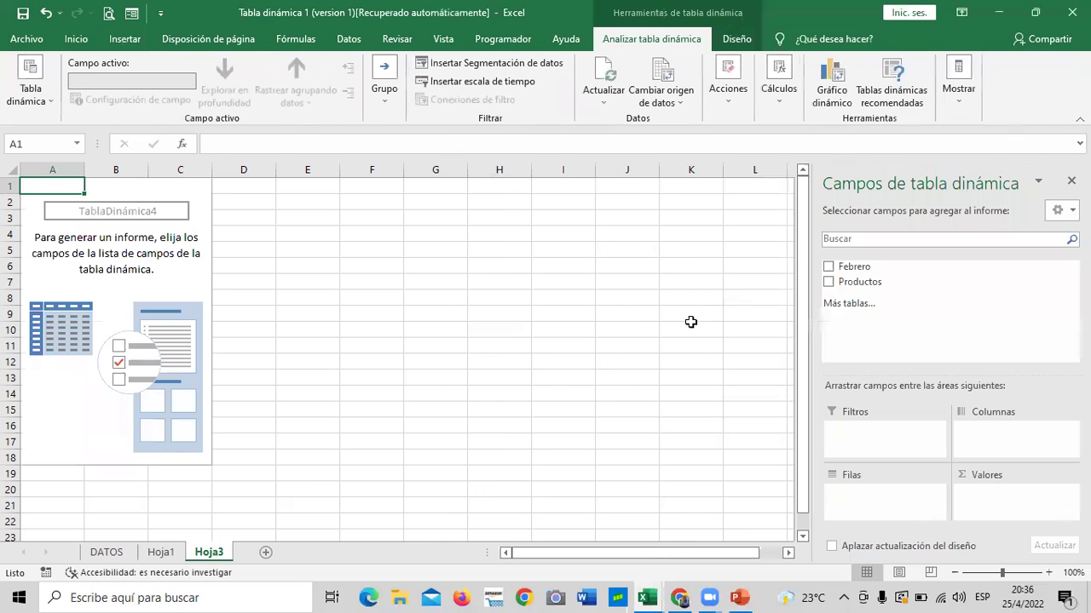
# - Add Febrero to the values and Productos to the rows of the pivot table
pyautogui.click(828, 267)
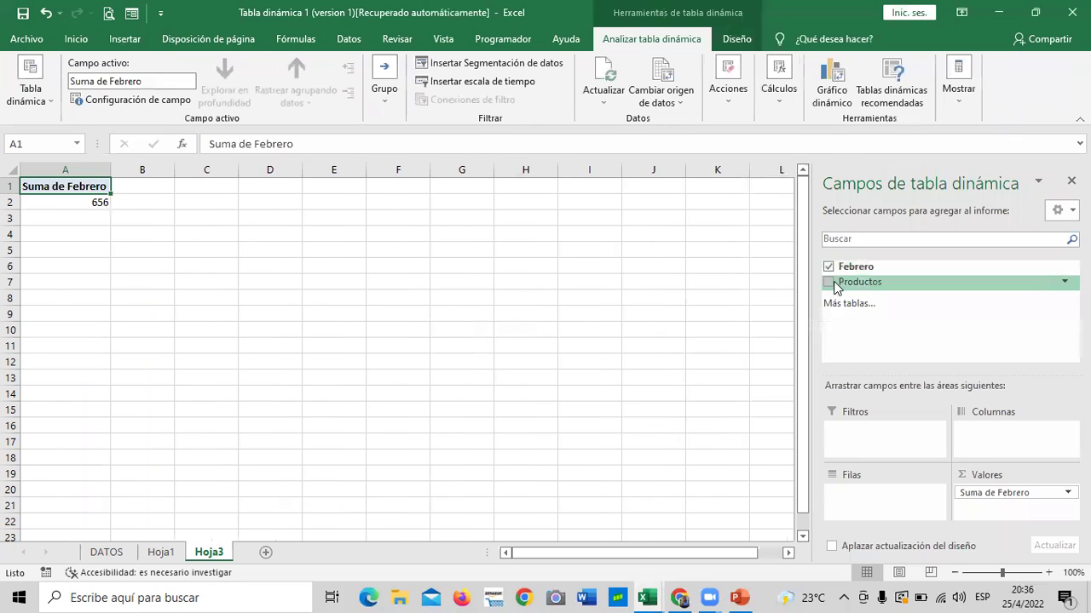
pyautogui.click(830, 282)
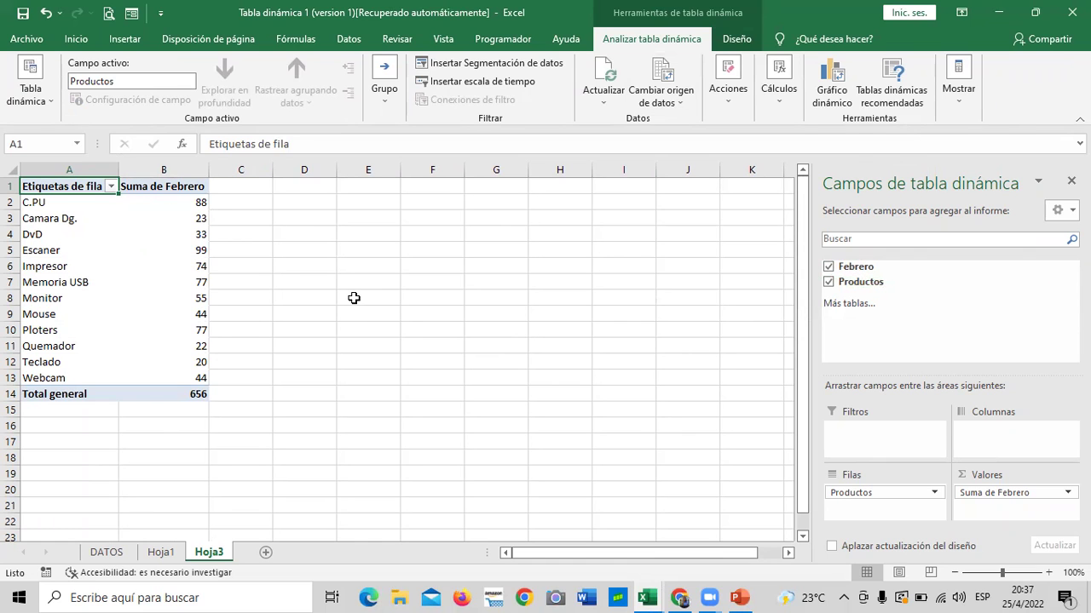
pyautogui.click(354, 298)
# - Inspect the February sums for Impresor, C.PU and Teclado
pyautogui.click(127, 260)
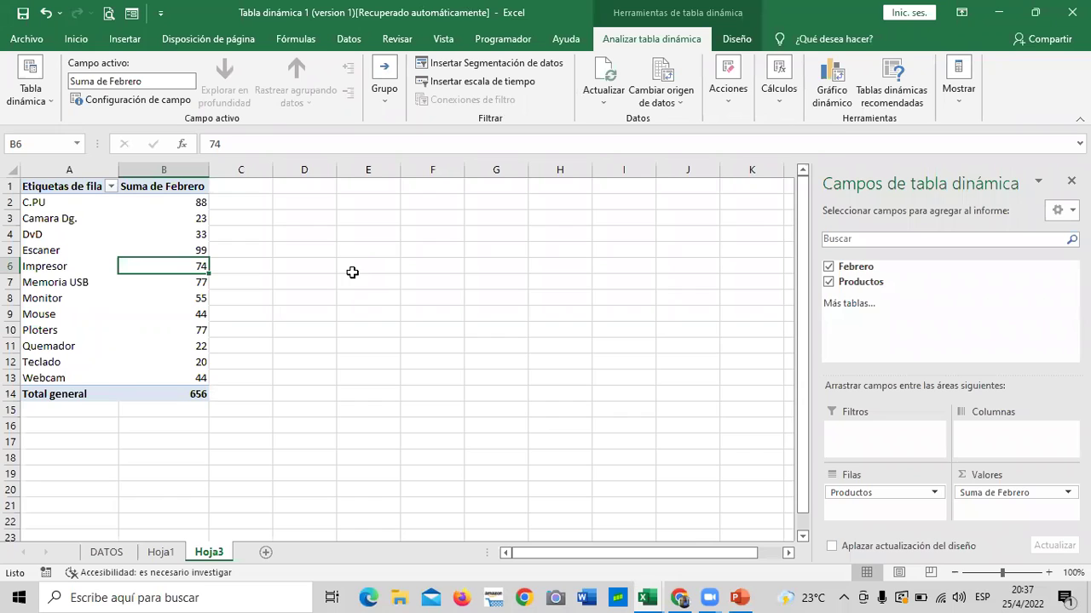
pyautogui.click(142, 206)
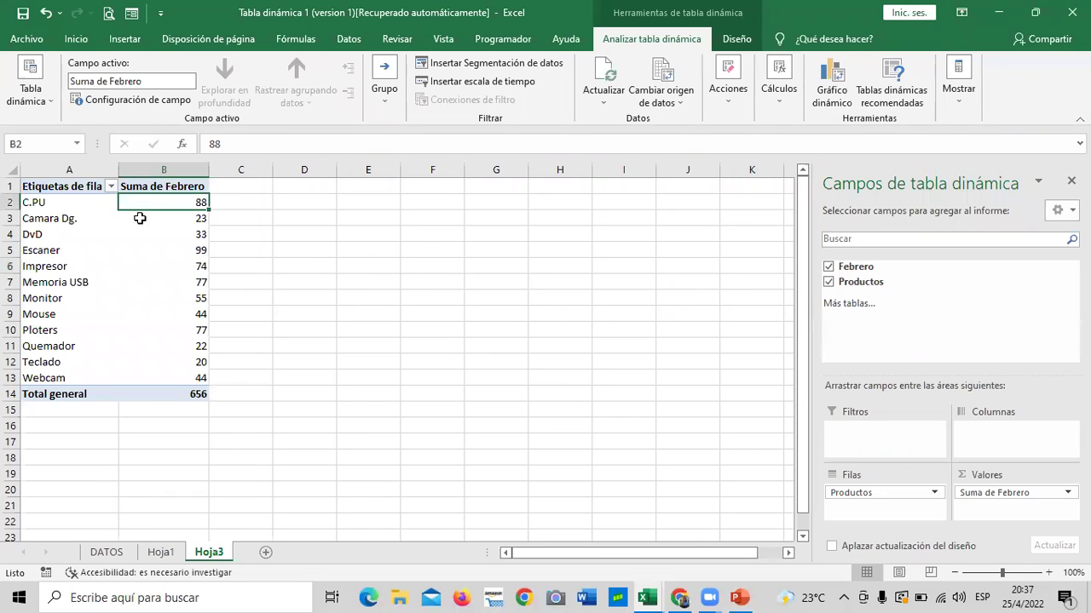
pyautogui.click(146, 375)
pyautogui.click(147, 356)
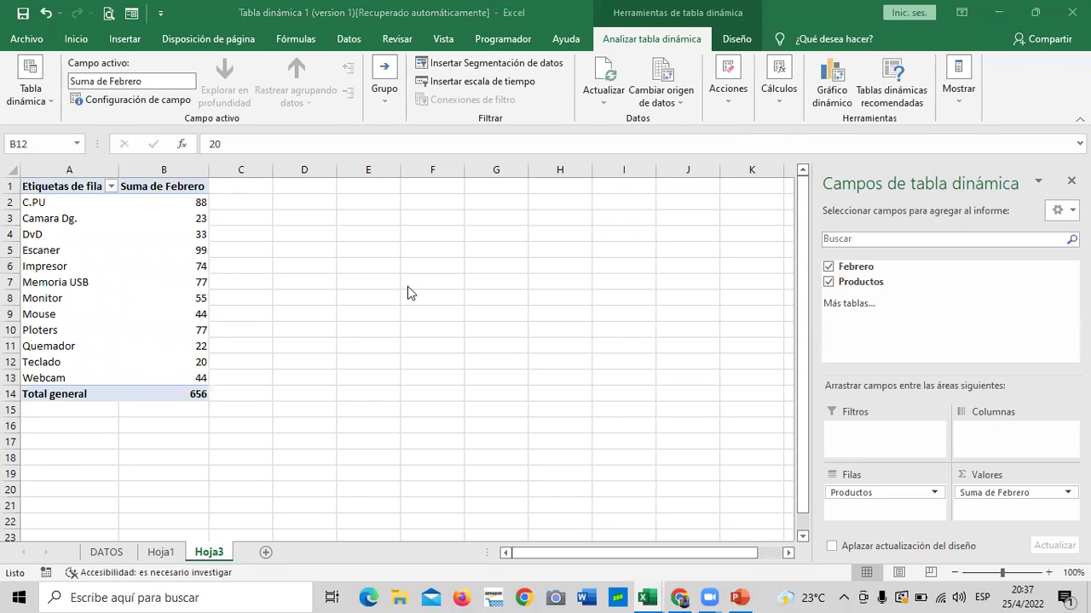
pyautogui.click(151, 209)
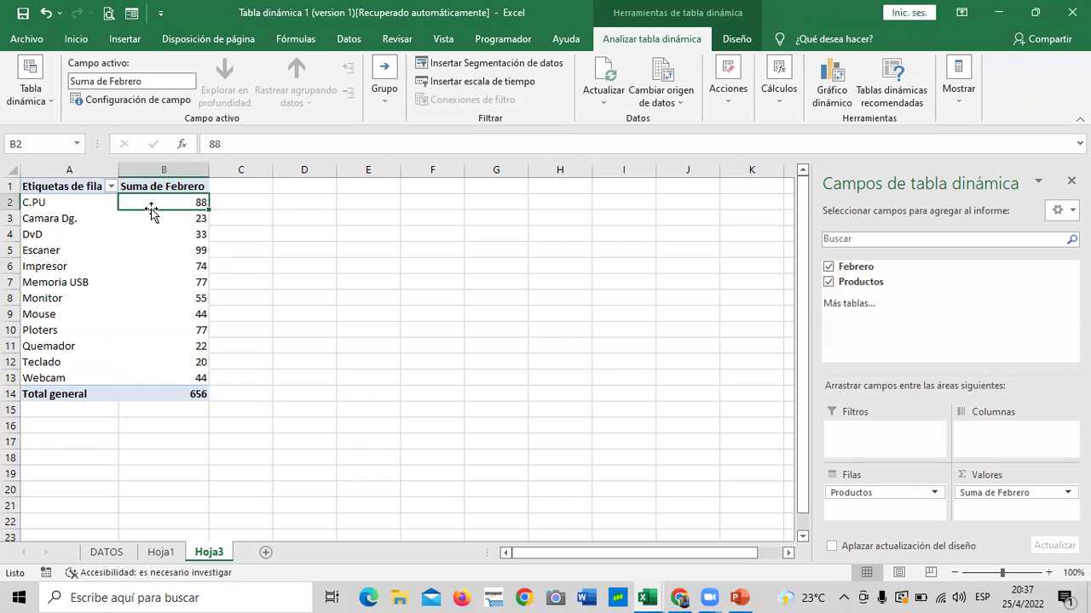
# - Start a new calculated field and name it IVA
pyautogui.click(789, 109)
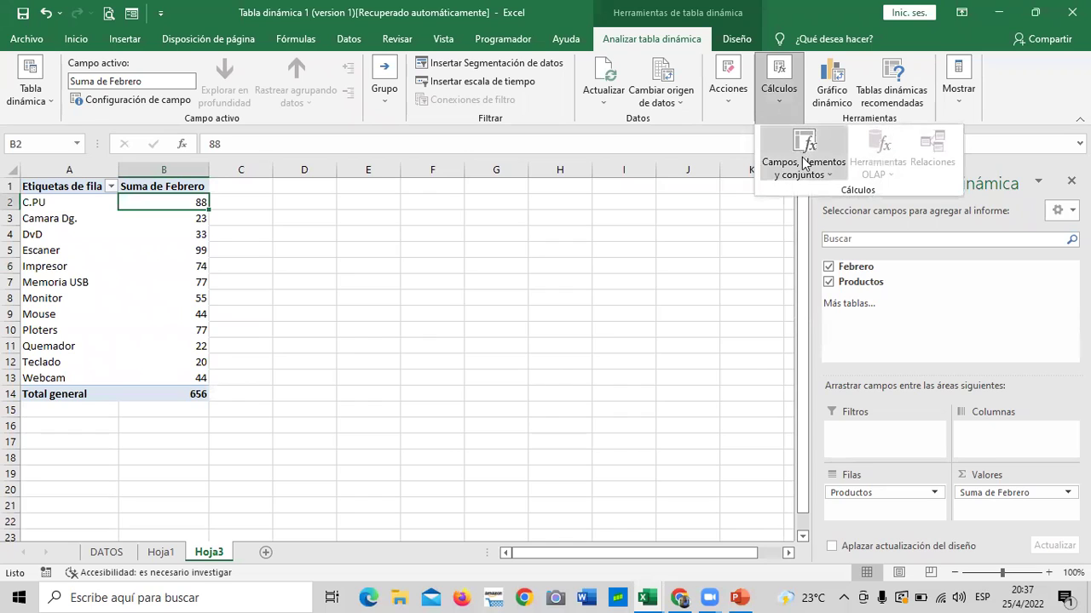
pyautogui.click(826, 175)
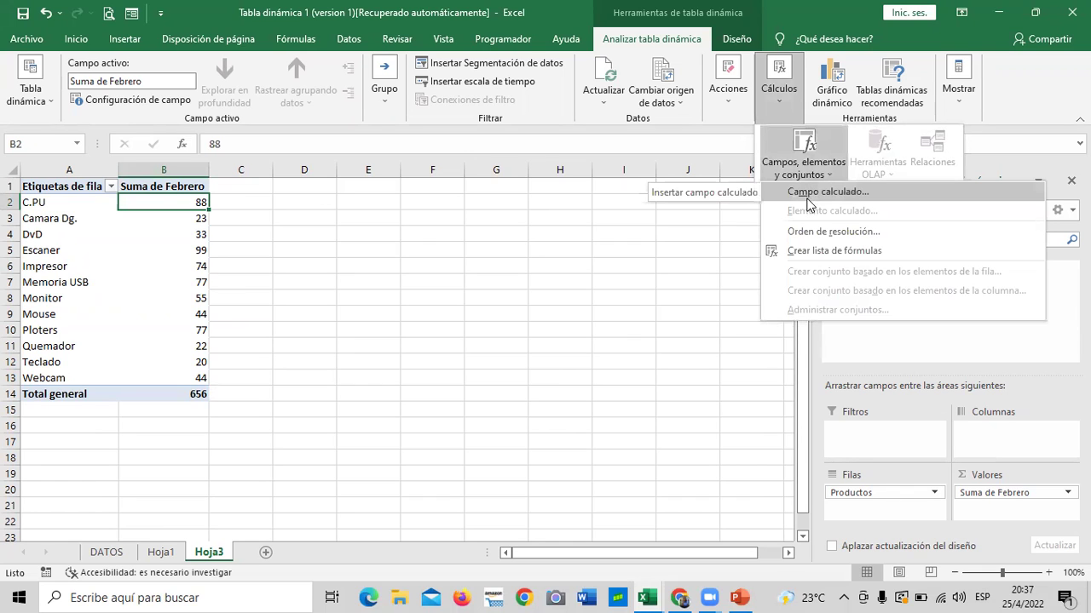
pyautogui.click(807, 196)
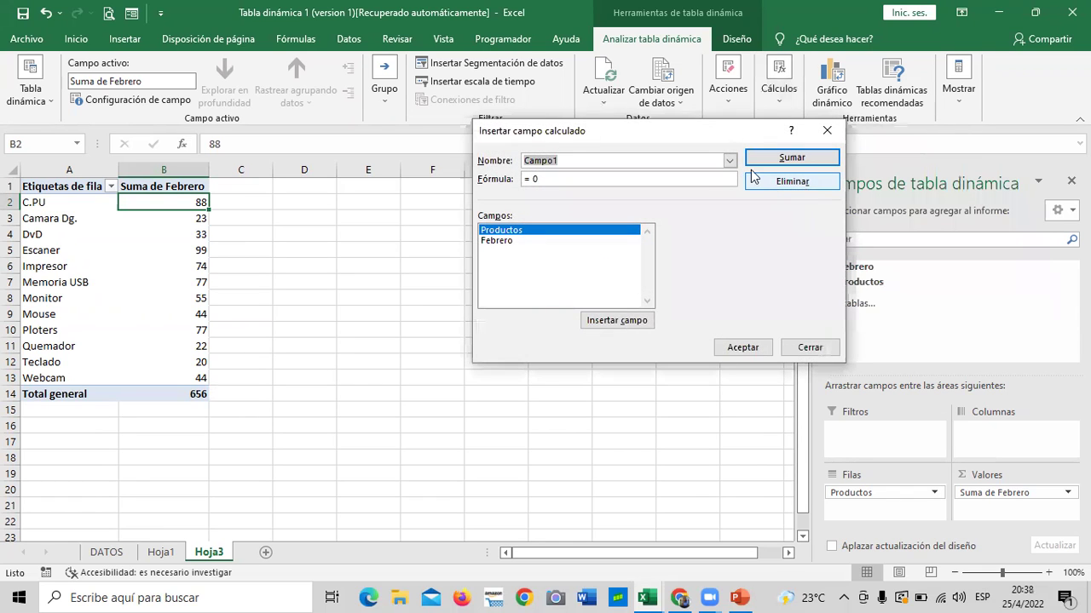
pyautogui.moveTo(705, 138); pyautogui.dragTo(639, 129)
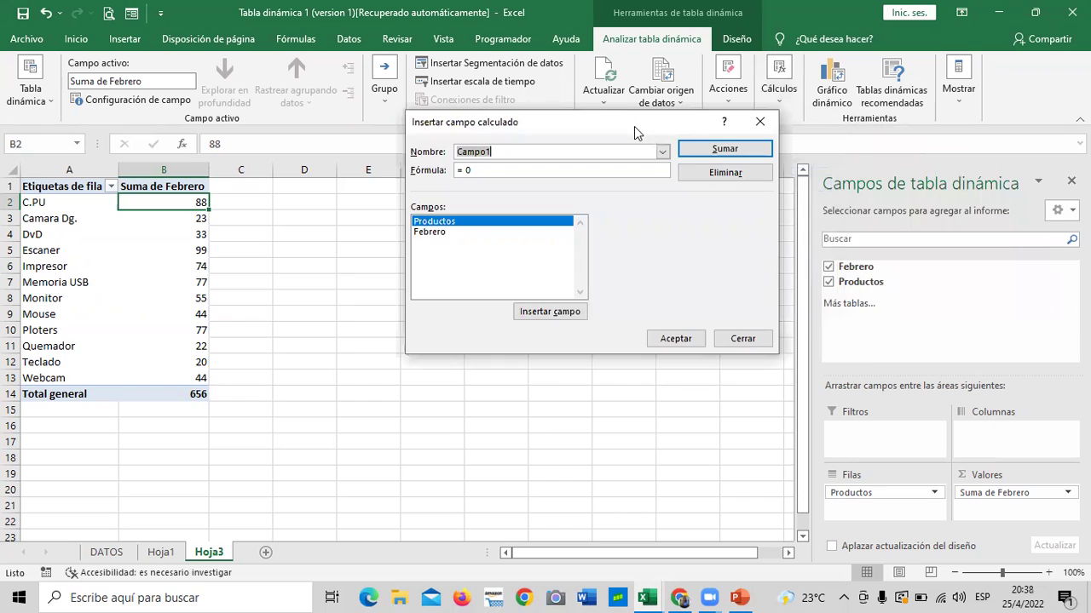
pyautogui.click(583, 151)
pyautogui.press('BackSpace')
pyautogui.press('BackSpace')
pyautogui.press('BackSpace')
pyautogui.press('BackSpace')
pyautogui.press('BackSpace')
pyautogui.press('BackSpace')
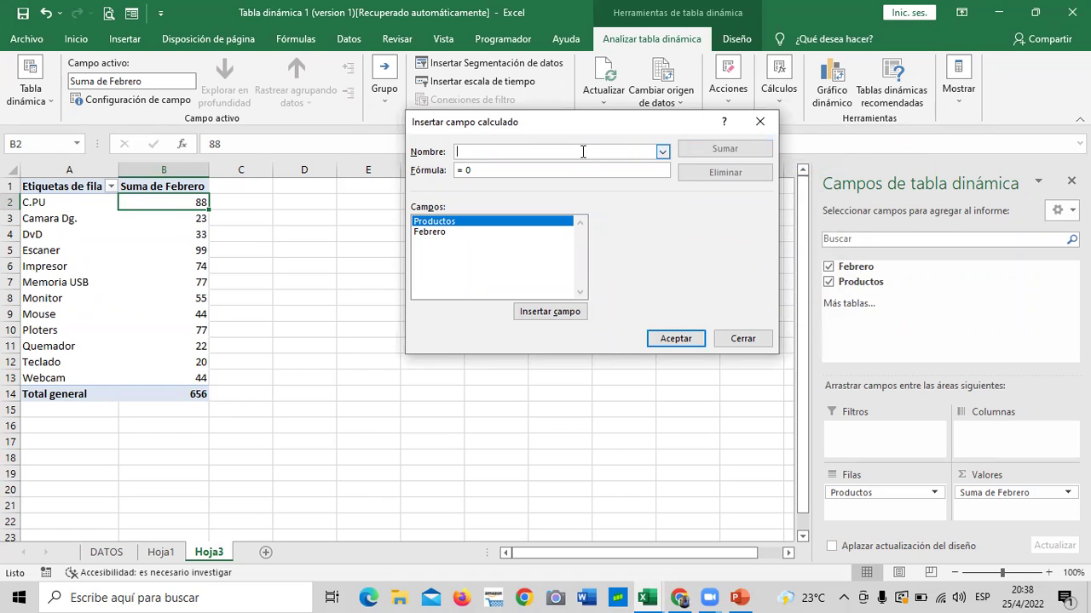
pyautogui.press('capslock')
pyautogui.write('iva')
pyautogui.press('BackSpace')
pyautogui.press('BackSpace')
pyautogui.press('BackSpace')
pyautogui.press('capslock')
pyautogui.write('IVA')
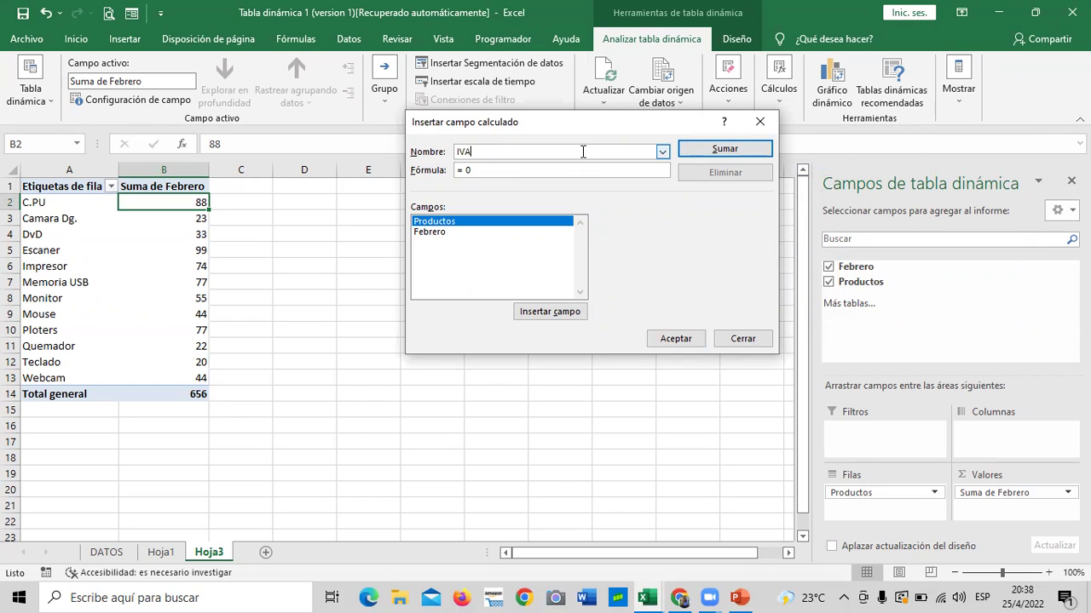
# - Give the IVA field the formula =Febrero*13% and confirm it
pyautogui.click(562, 168)
pyautogui.press('BackSpace')
pyautogui.press('BackSpace')
pyautogui.press('BackSpace')
pyautogui.write('=')
pyautogui.doubleClick(435, 230)
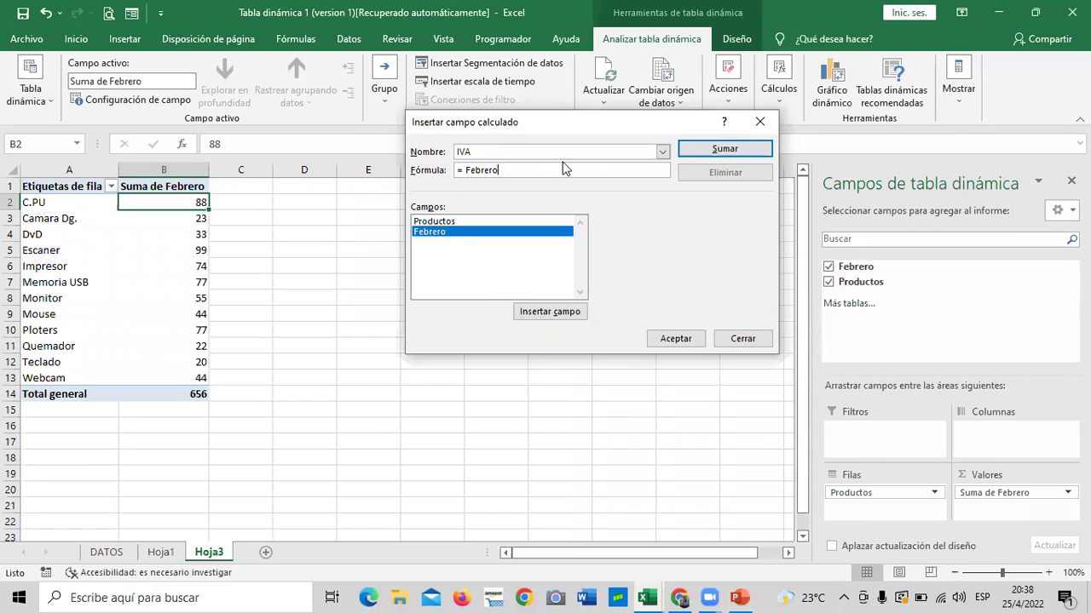
pyautogui.write('*')
pyautogui.write('13')
pyautogui.write('%')
pyautogui.click(675, 339)
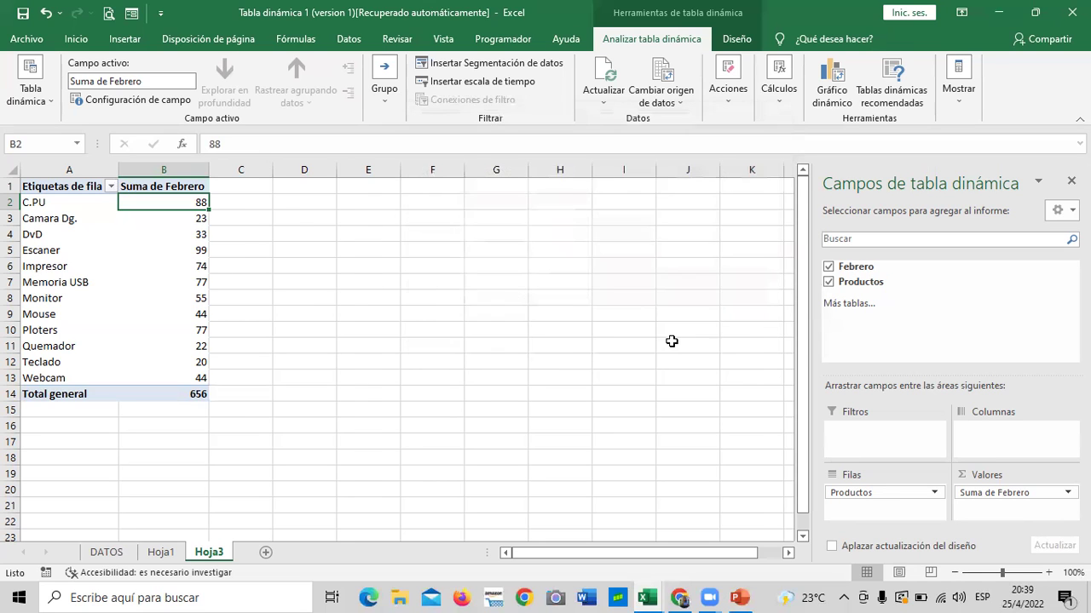
# - Format the Suma de IVA values as Contabilidad with $ and 0 decimals
pyautogui.click(656, 306)
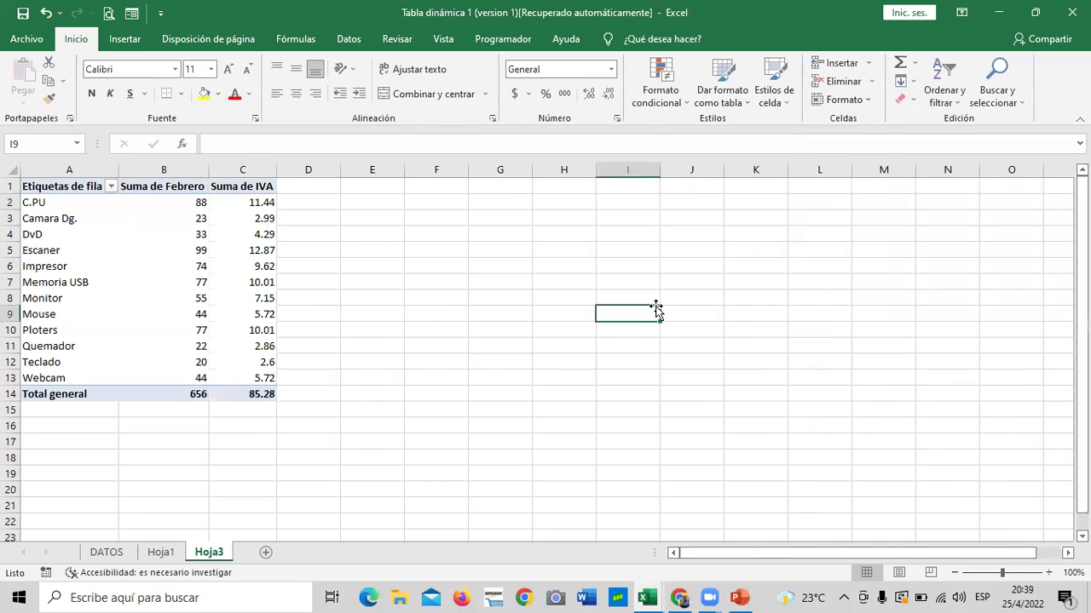
pyautogui.click(241, 194)
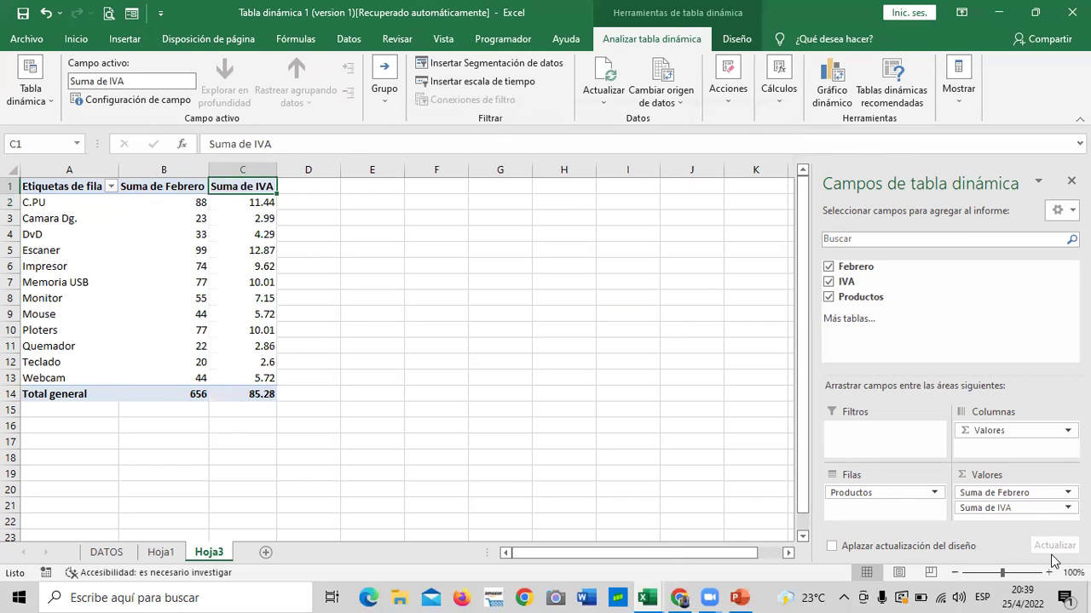
pyautogui.moveTo(1039, 509); pyautogui.dragTo(1038, 509)
pyautogui.click(1039, 508)
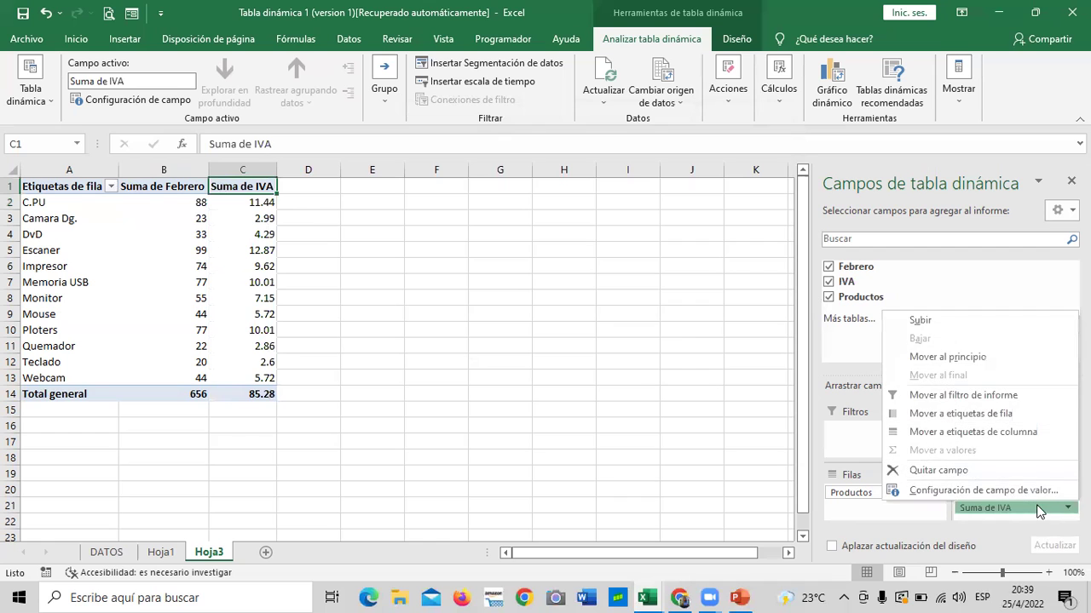
pyautogui.click(976, 507)
pyautogui.click(482, 344)
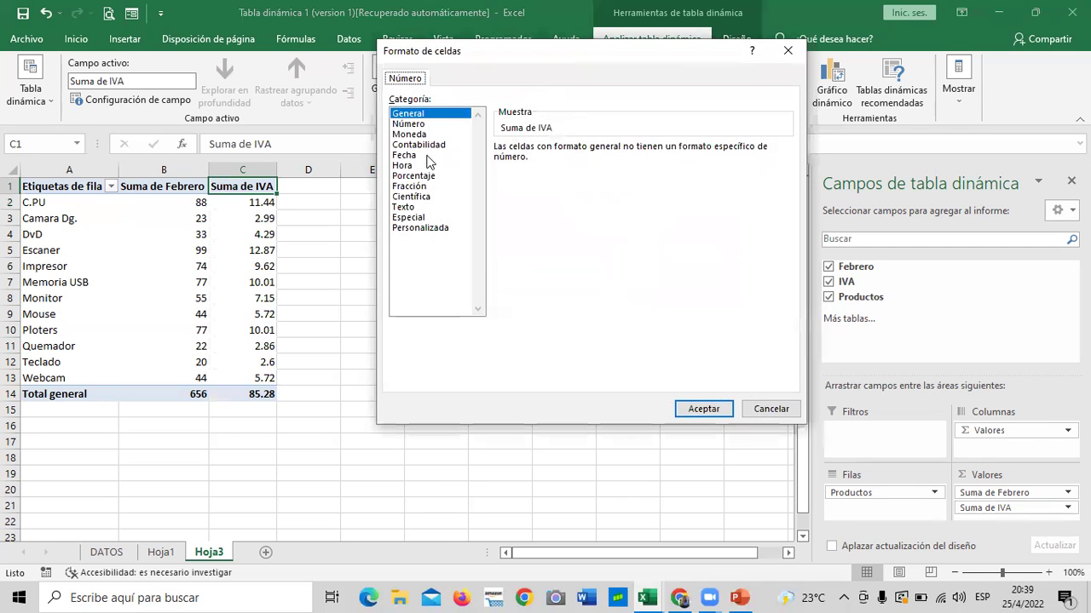
pyautogui.click(430, 144)
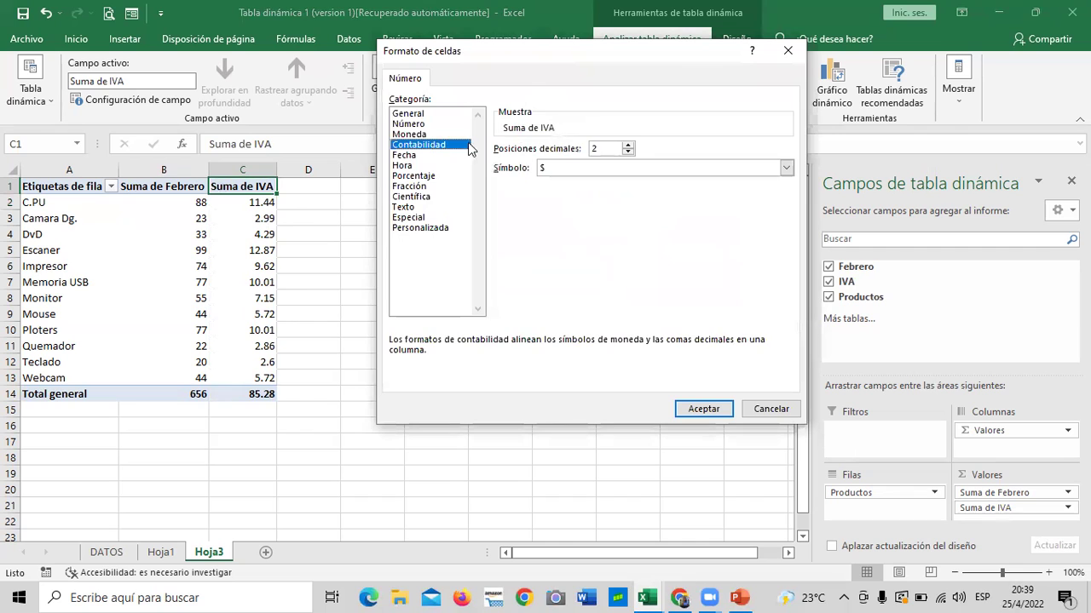
pyautogui.click(704, 408)
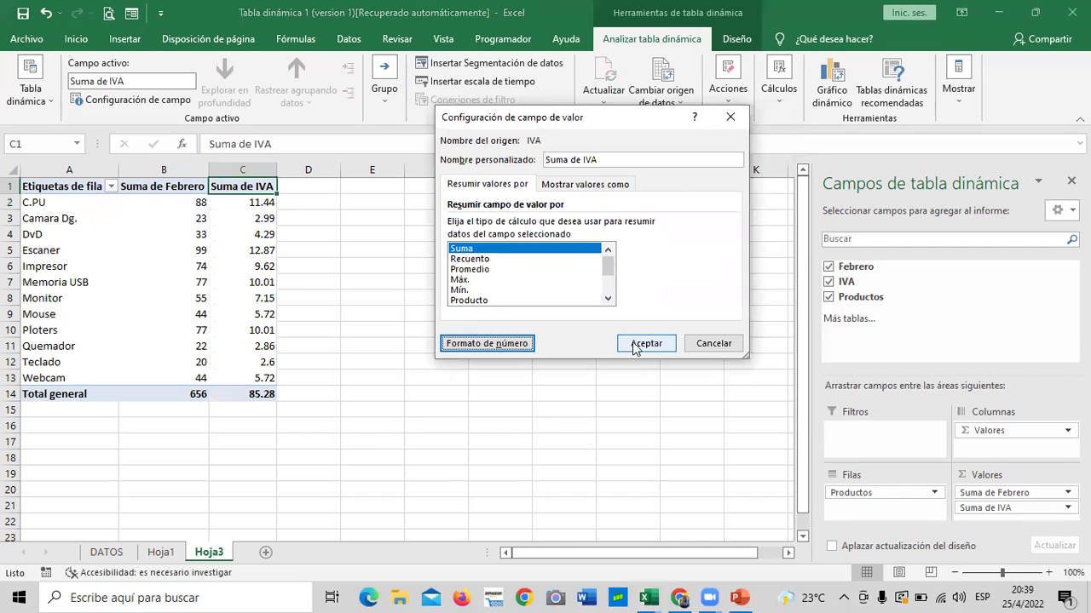
pyautogui.click(632, 343)
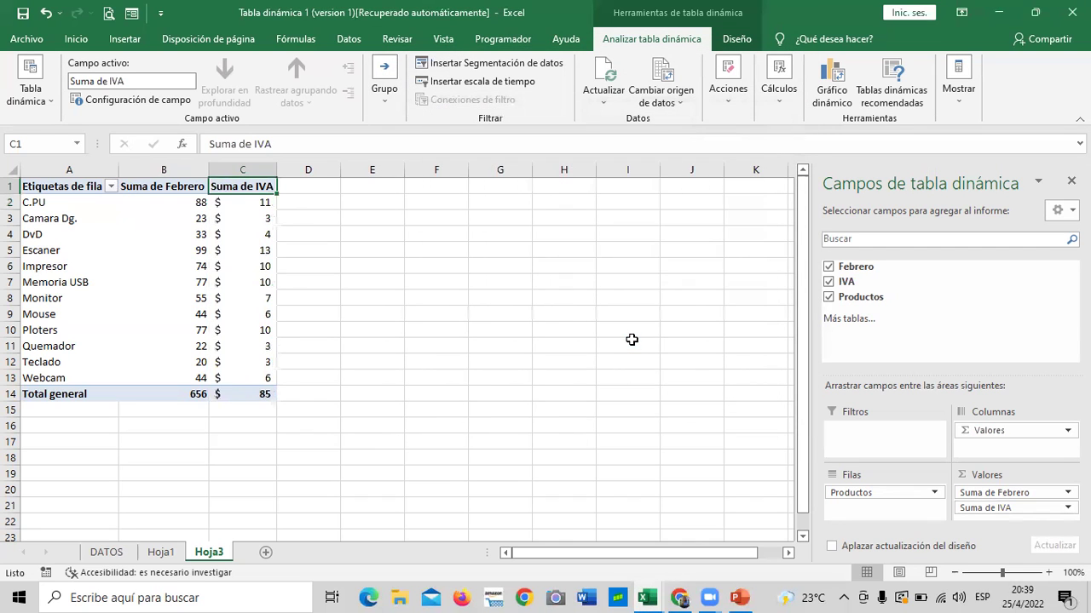
pyautogui.click(173, 188)
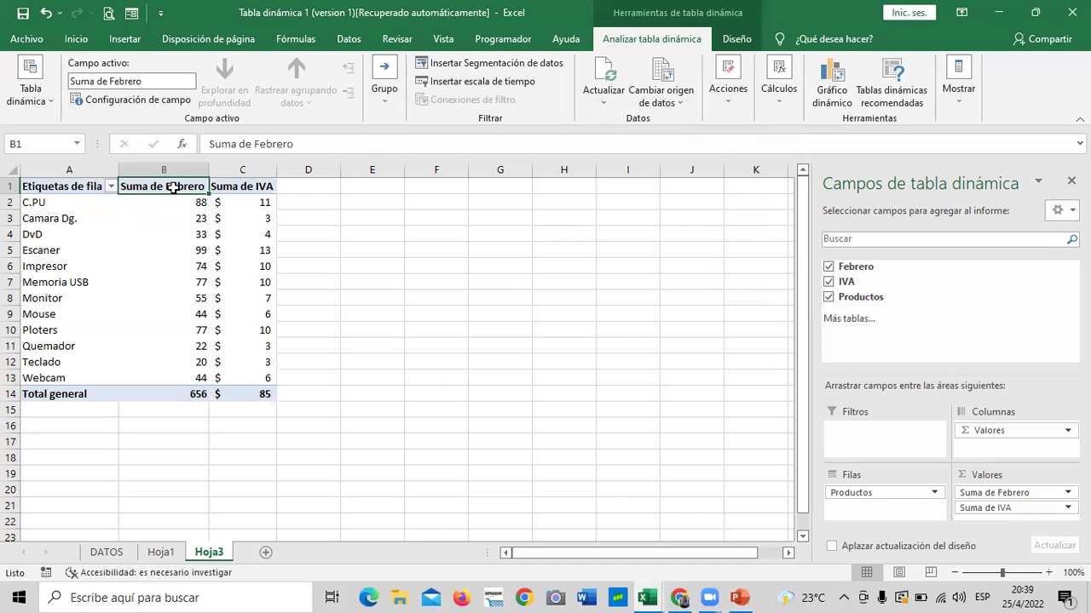
# - Format the Suma de Febrero values as Contabilidad with $ and 0 decimals
pyautogui.click(1015, 490)
pyautogui.click(989, 475)
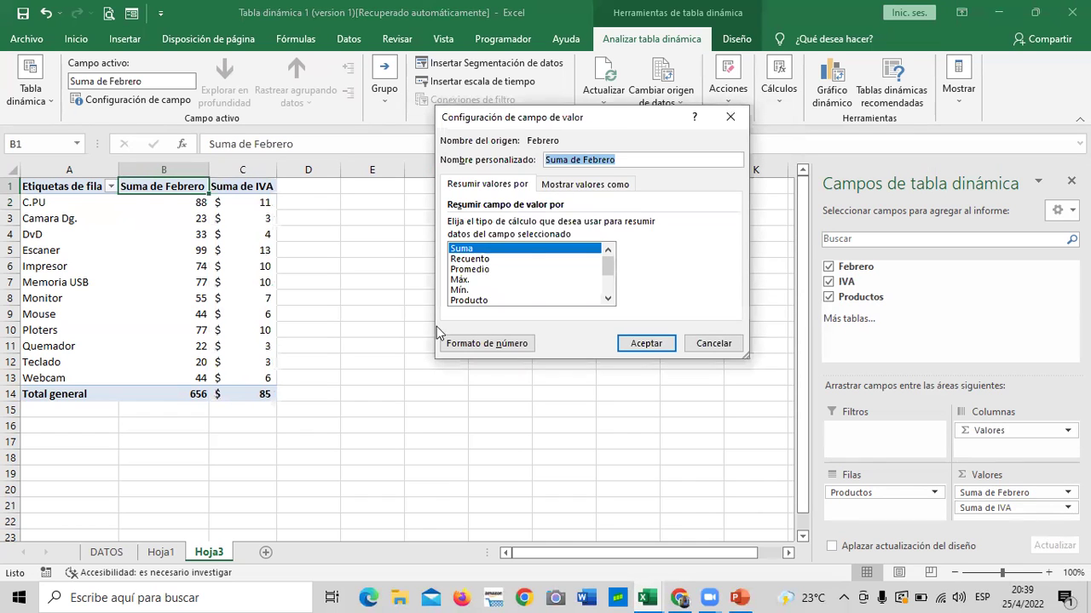
pyautogui.click(510, 342)
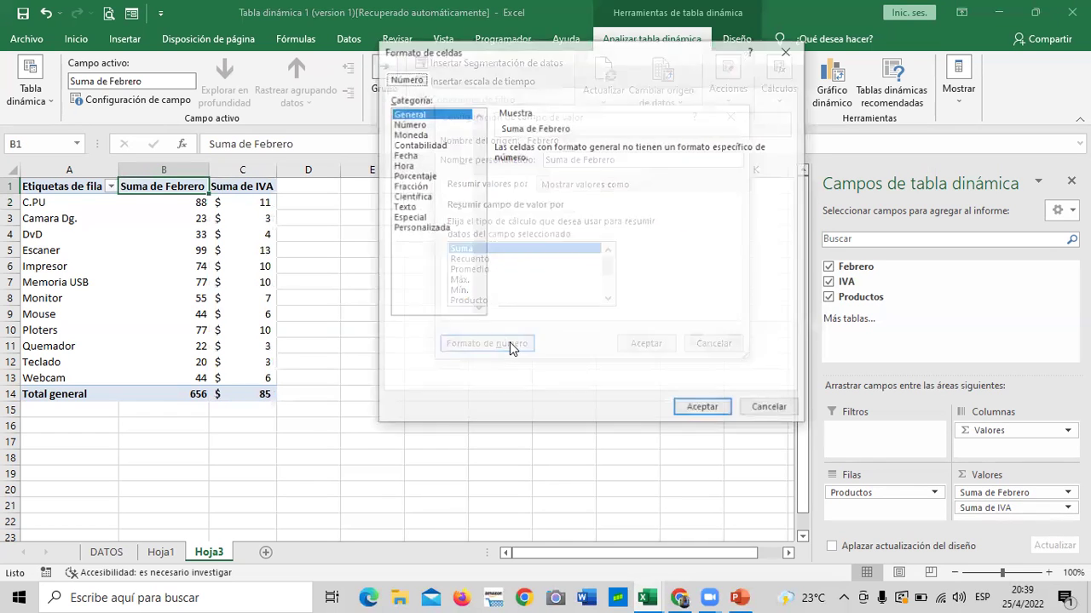
pyautogui.click(439, 144)
pyautogui.click(628, 153)
pyautogui.click(628, 152)
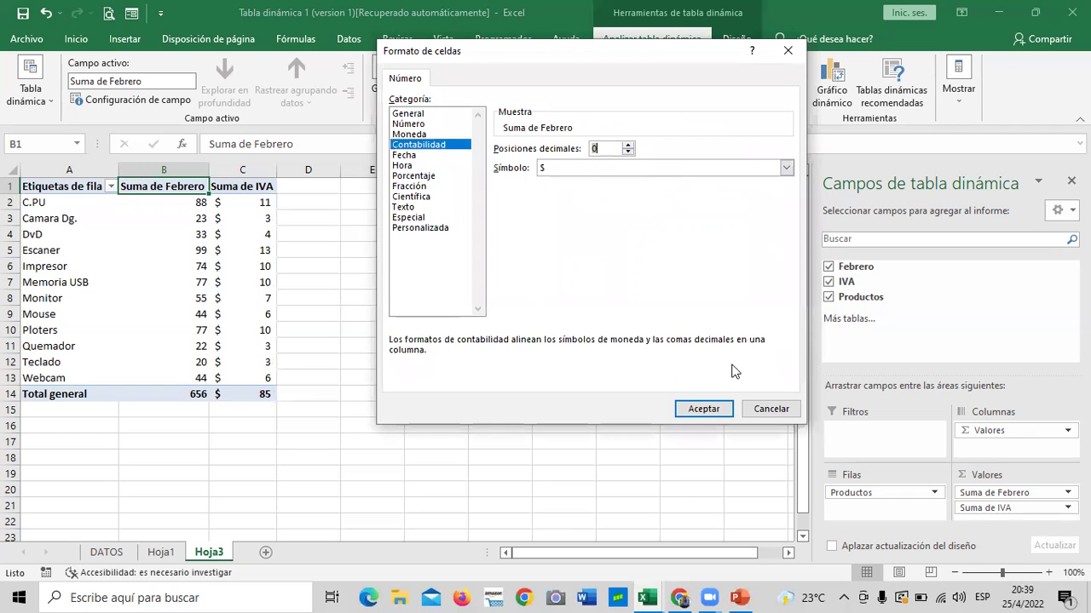
pyautogui.click(699, 408)
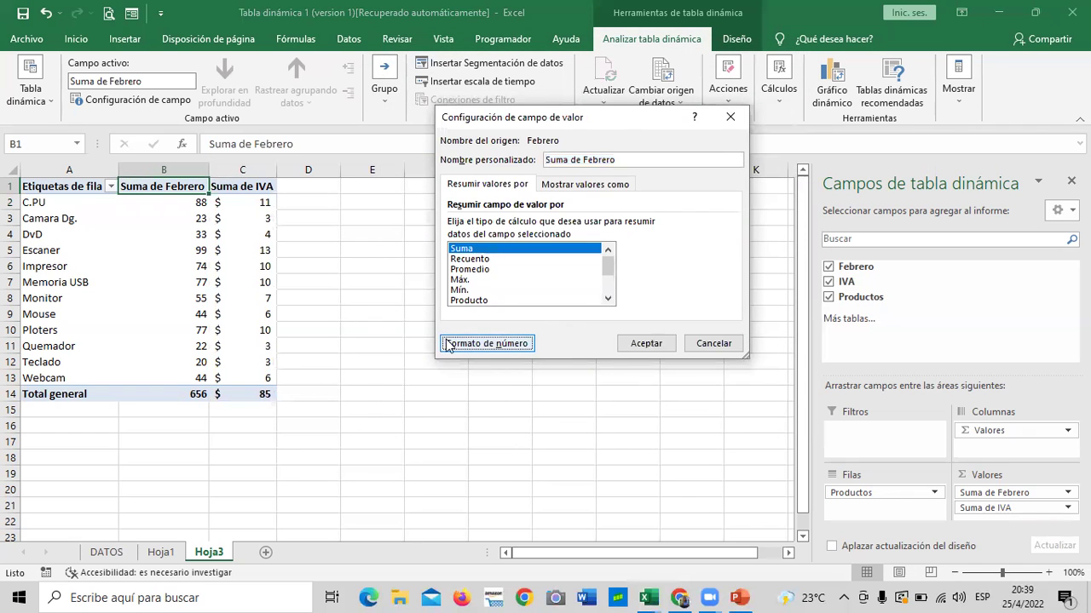
pyautogui.click(645, 343)
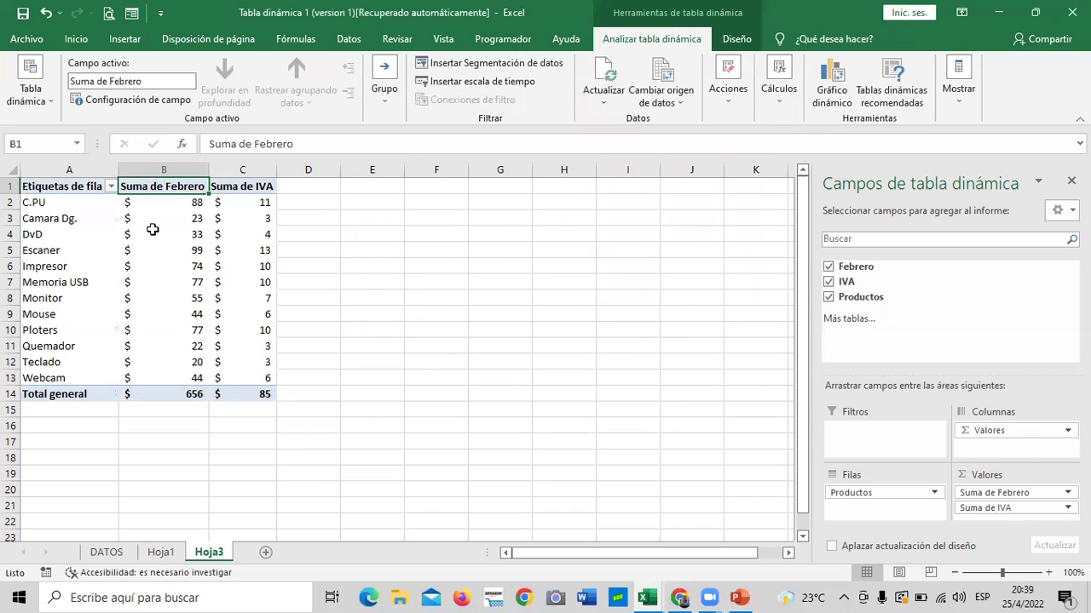
# - Compare the C.PU February and IVA values in the pivot table
pyautogui.click(244, 202)
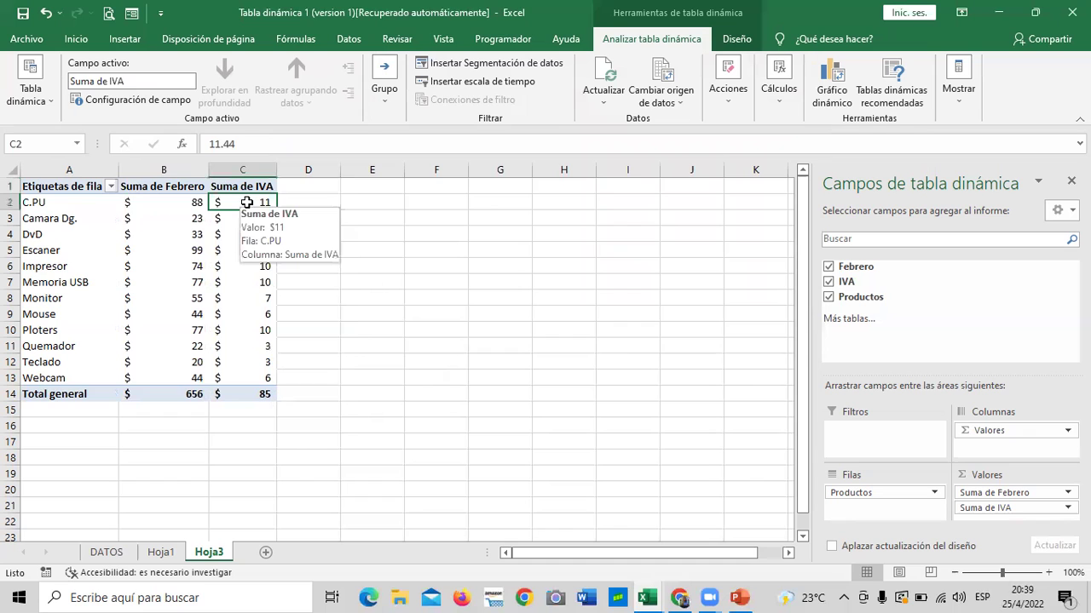
pyautogui.click(198, 202)
pyautogui.click(230, 201)
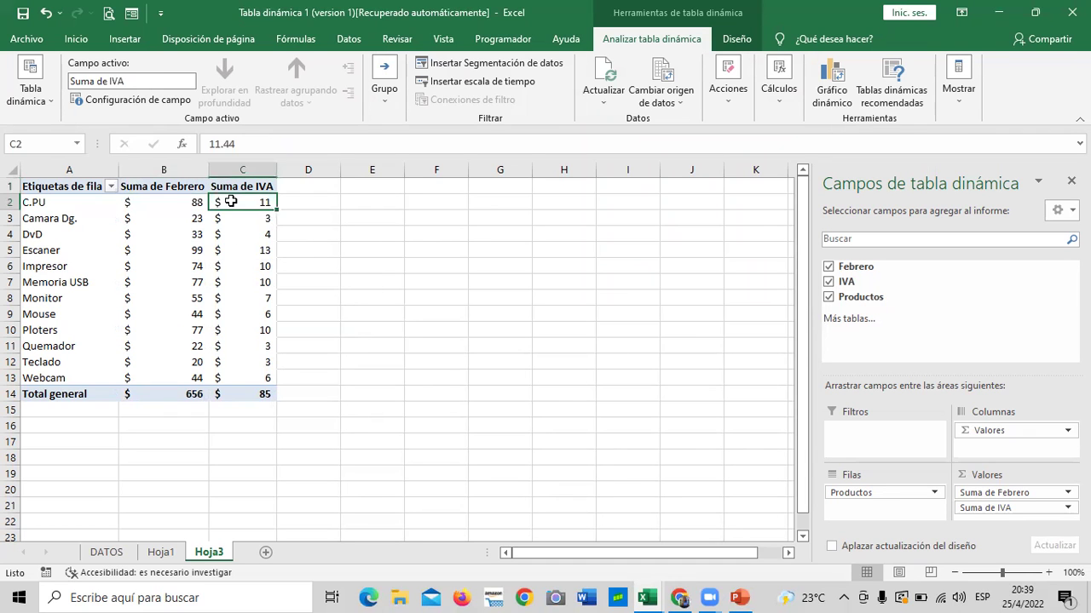
pyautogui.click(472, 256)
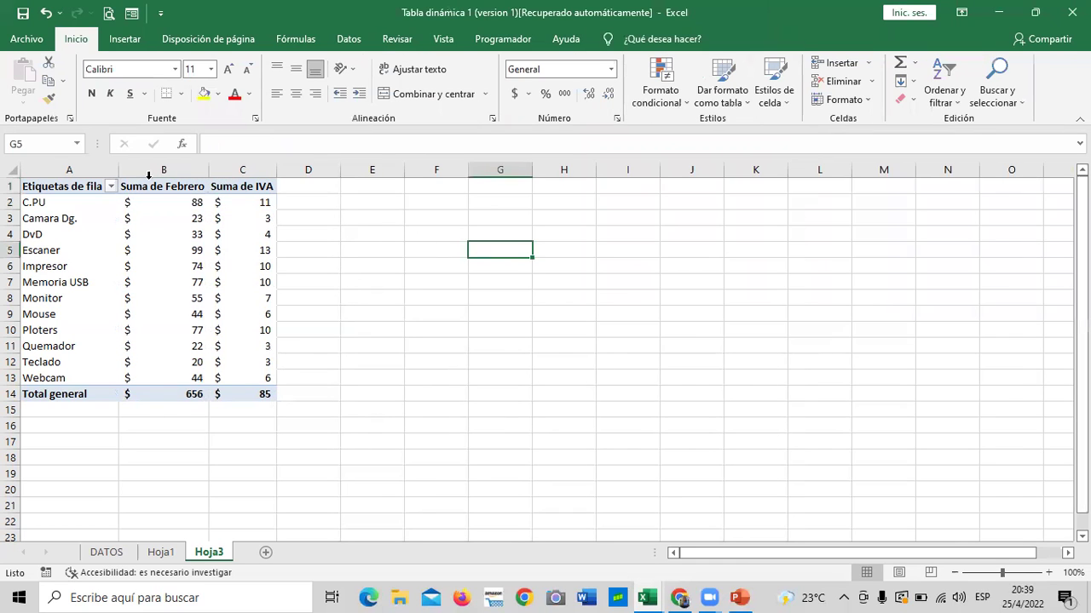
# - Start a new calculated field named TOTALES
pyautogui.click(240, 213)
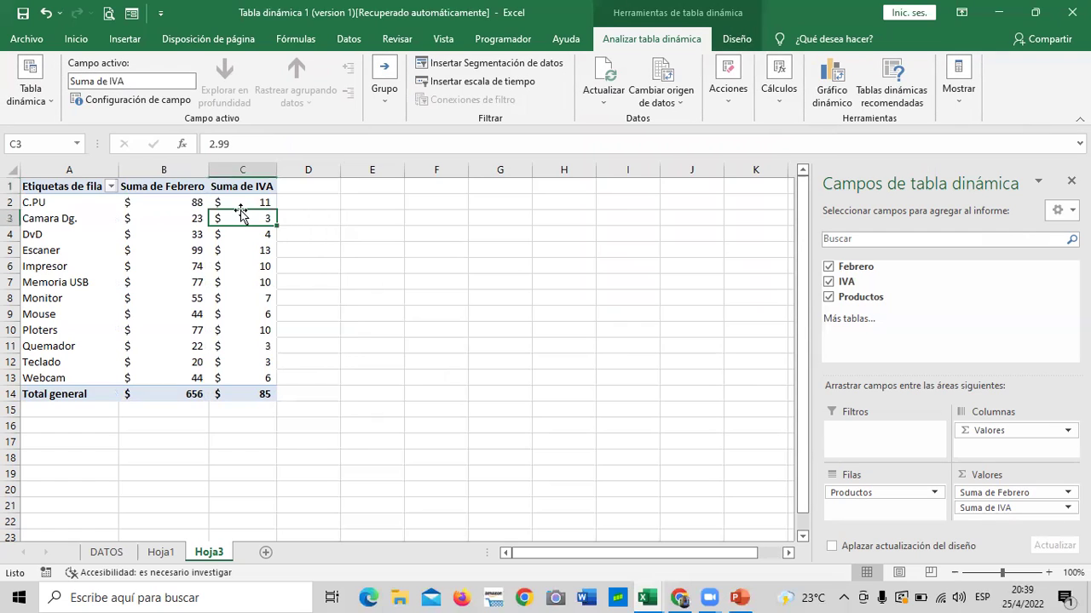
pyautogui.click(256, 203)
pyautogui.click(774, 101)
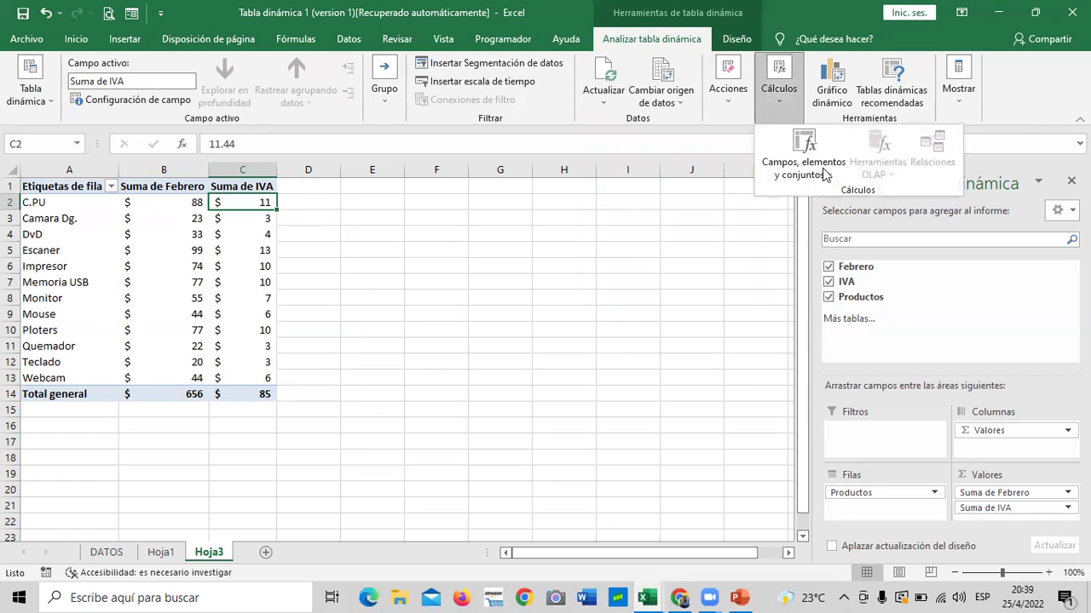
pyautogui.click(821, 174)
pyautogui.click(820, 192)
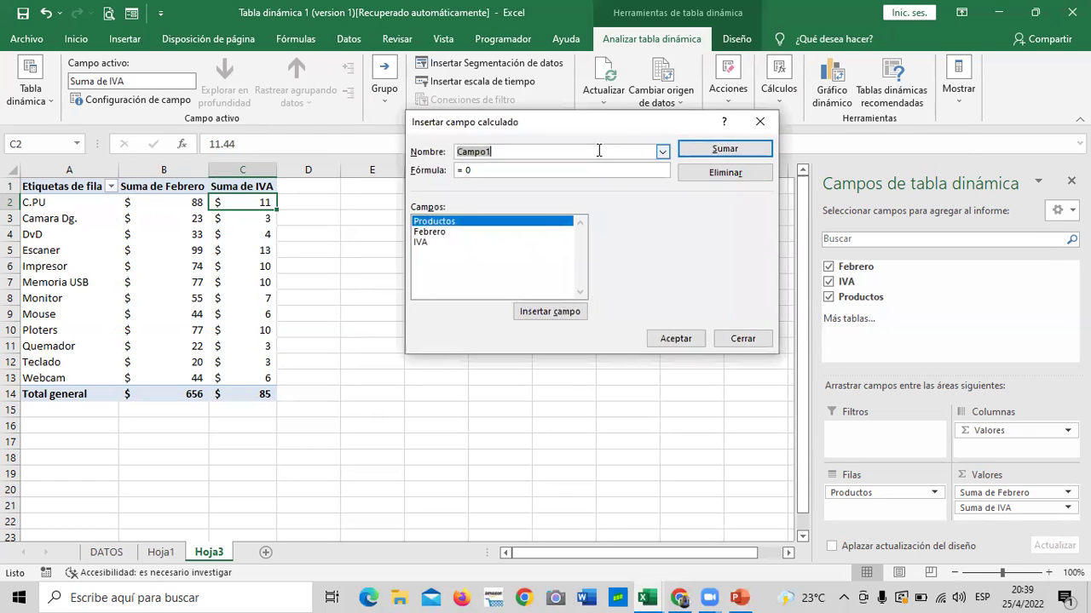
pyautogui.press('BackSpace')
pyautogui.write('TOTALES')
# - Set the TOTALES formula to =Febrero+IVA and confirm the field
pyautogui.click(599, 171)
pyautogui.press('BackSpace')
pyautogui.press('BackSpace')
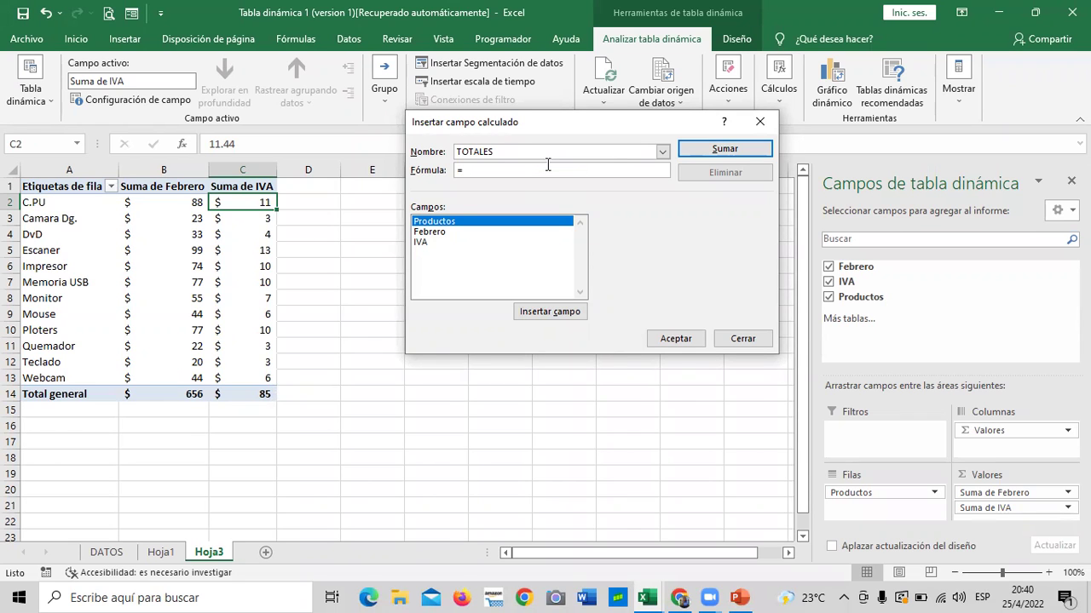
pyautogui.doubleClick(429, 233)
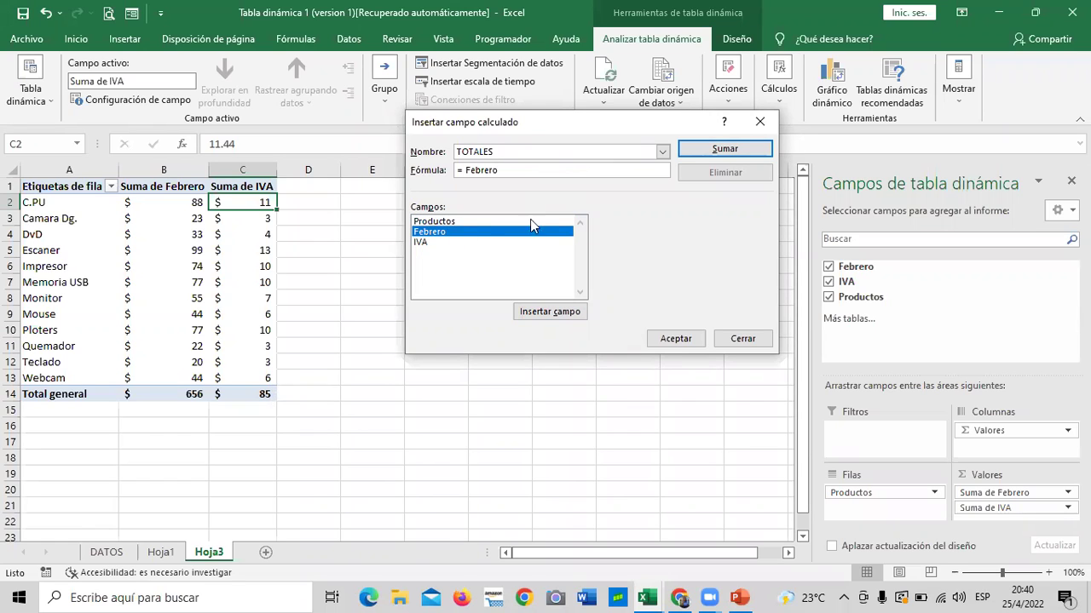
pyautogui.write('+')
pyautogui.doubleClick(424, 242)
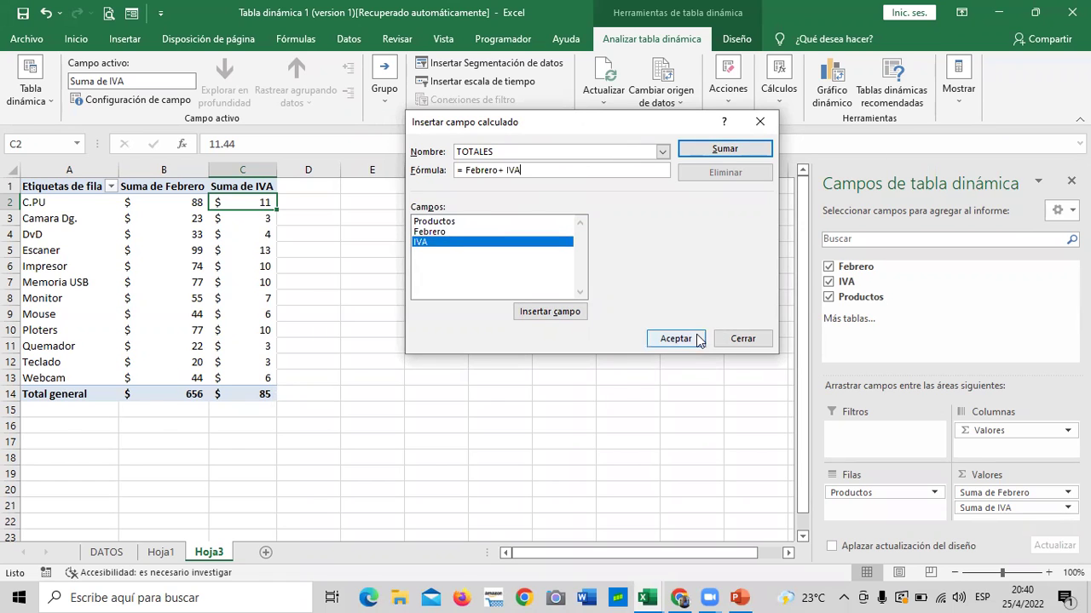
pyautogui.click(690, 338)
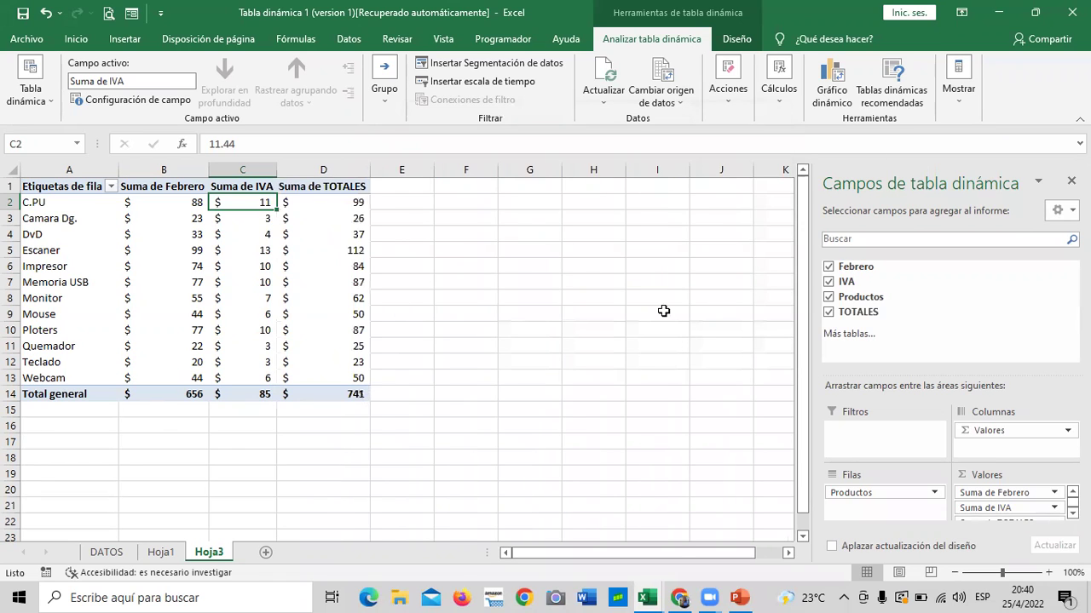
pyautogui.click(663, 311)
pyautogui.click(335, 202)
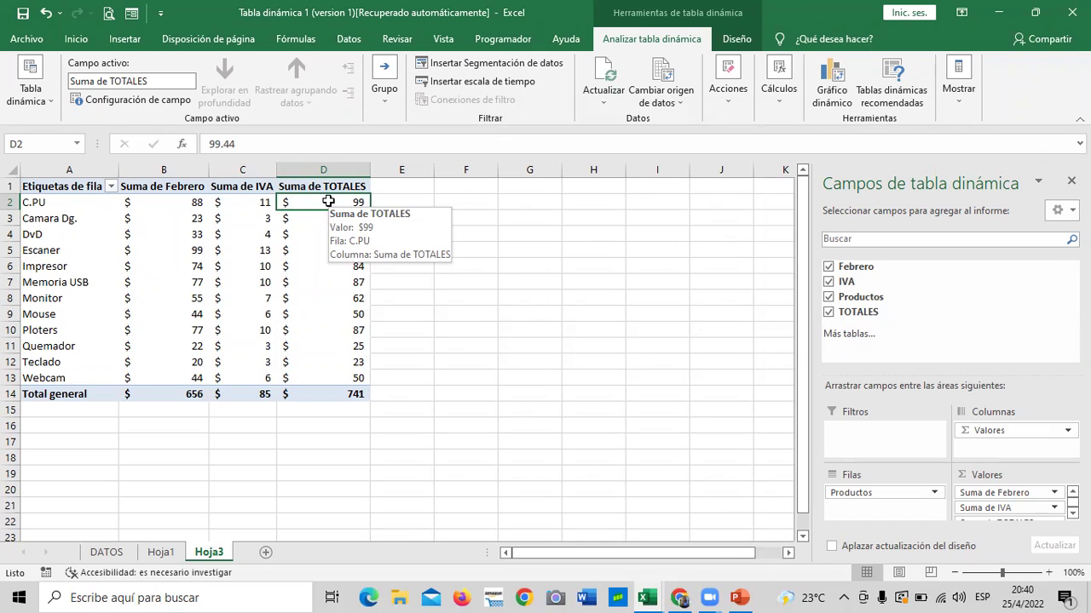
pyautogui.click(179, 205)
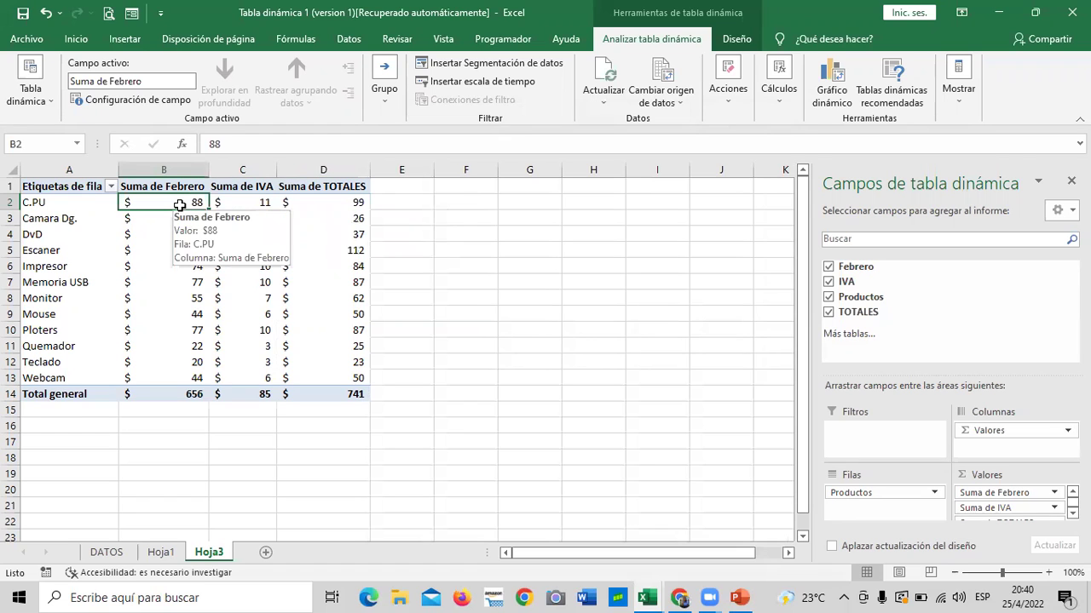
pyautogui.click(237, 204)
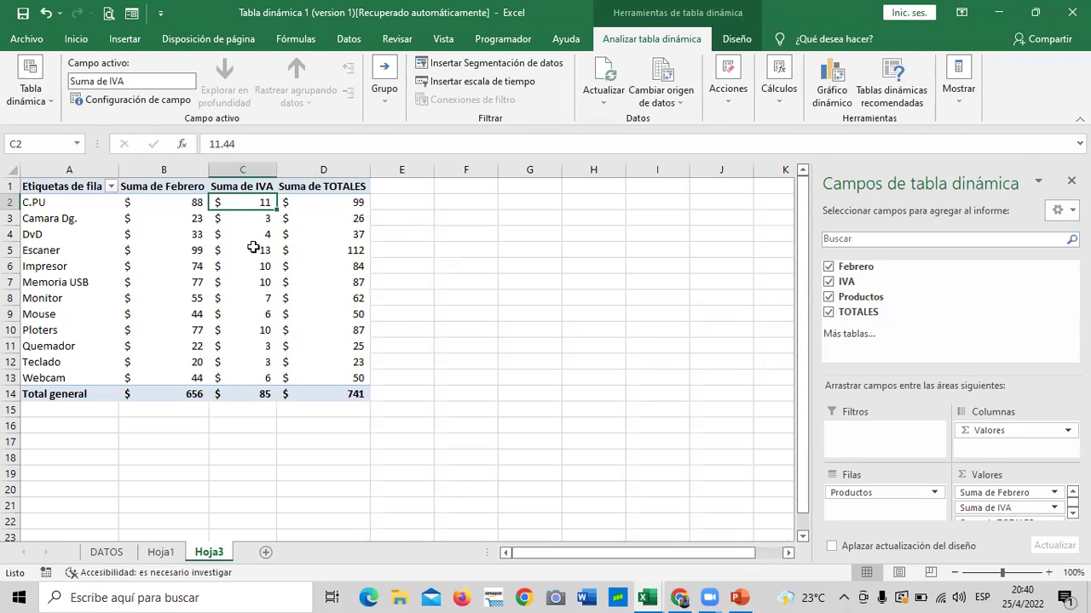
pyautogui.moveTo(253, 247)
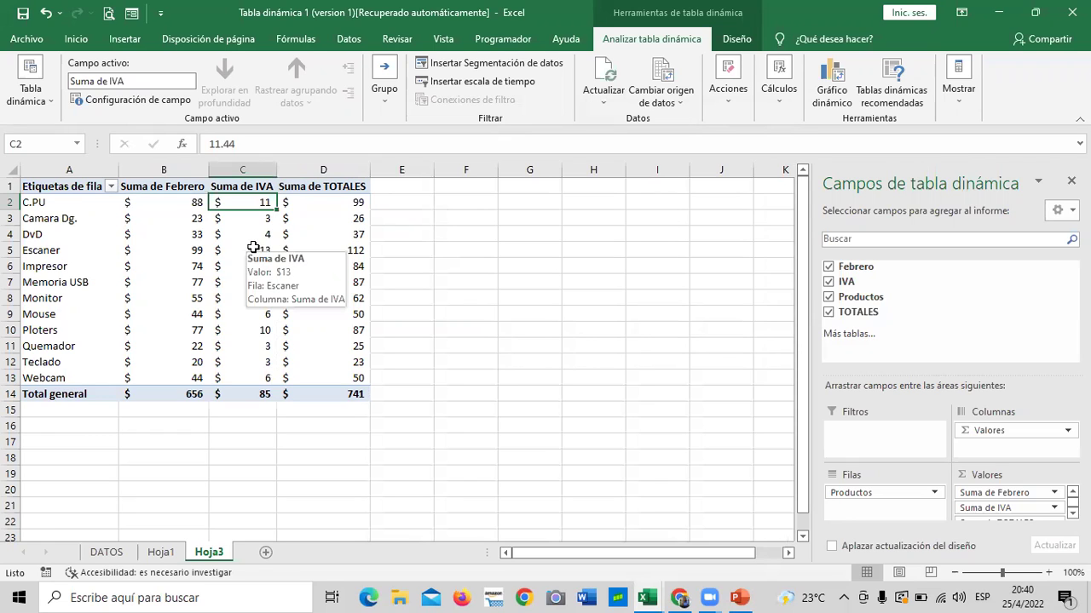
pyautogui.click(337, 201)
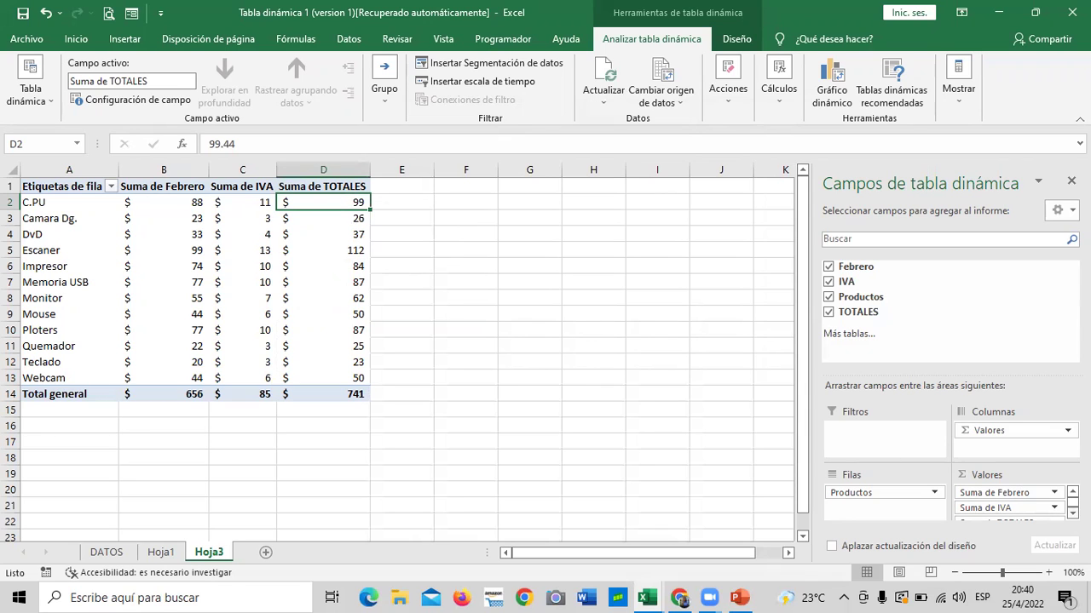
pyautogui.click(1073, 514)
pyautogui.click(1048, 513)
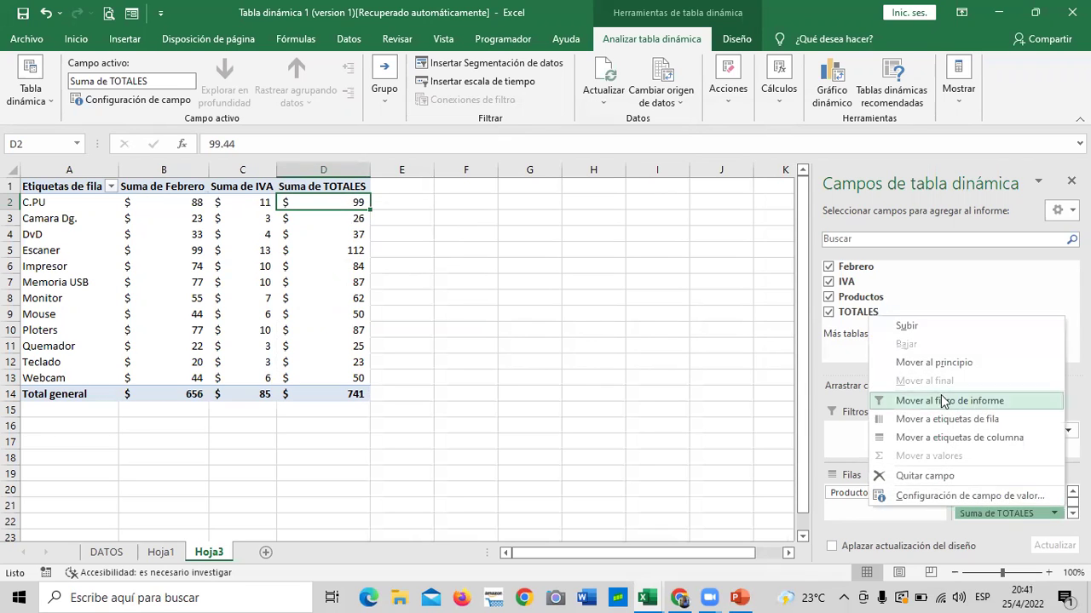
pyautogui.click(916, 497)
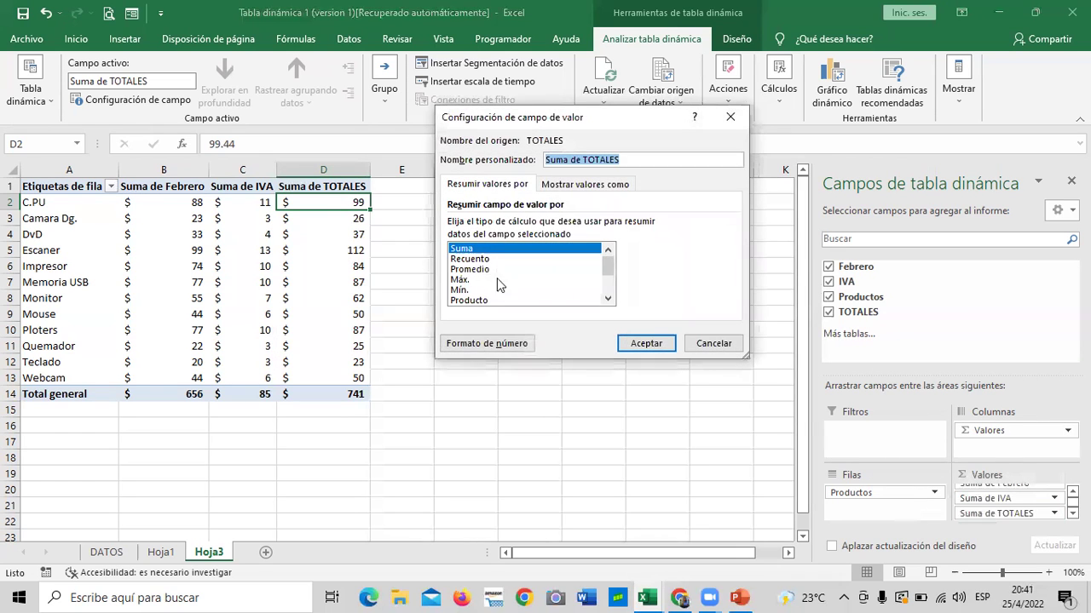
pyautogui.click(490, 343)
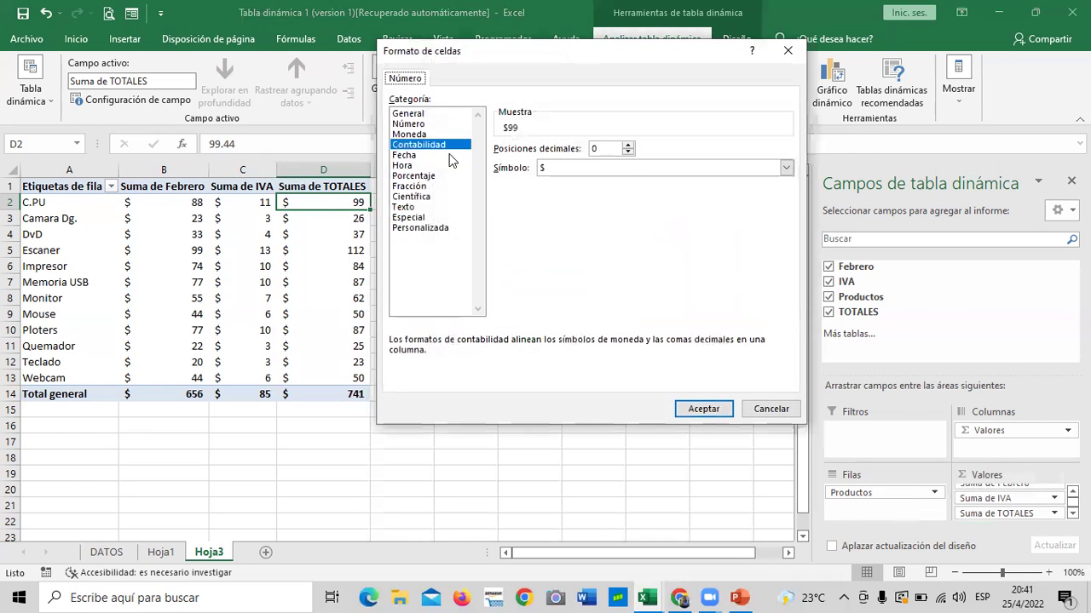
pyautogui.click(711, 411)
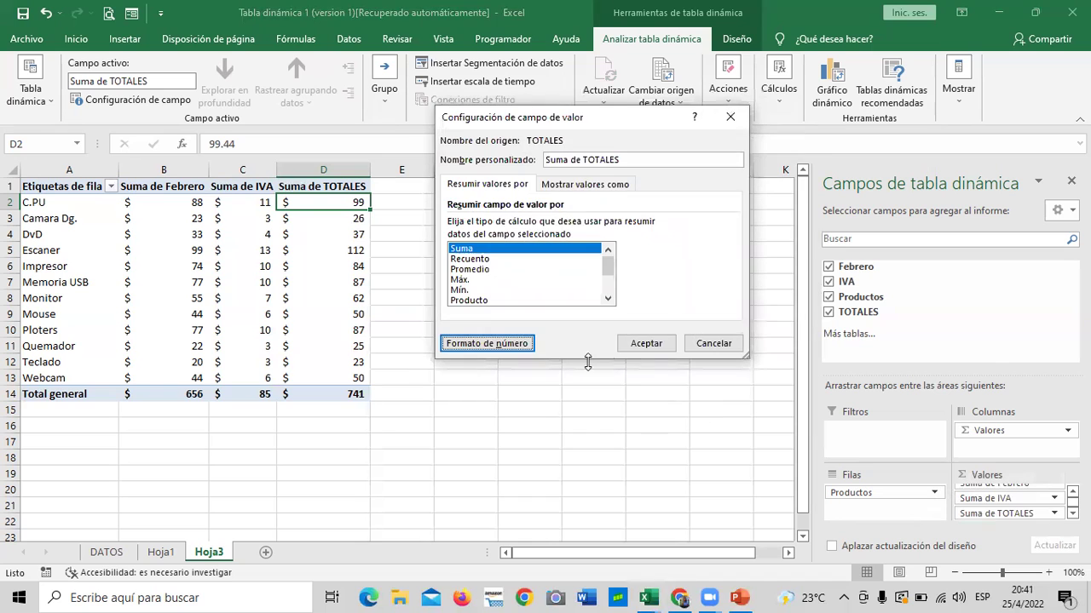
pyautogui.click(646, 345)
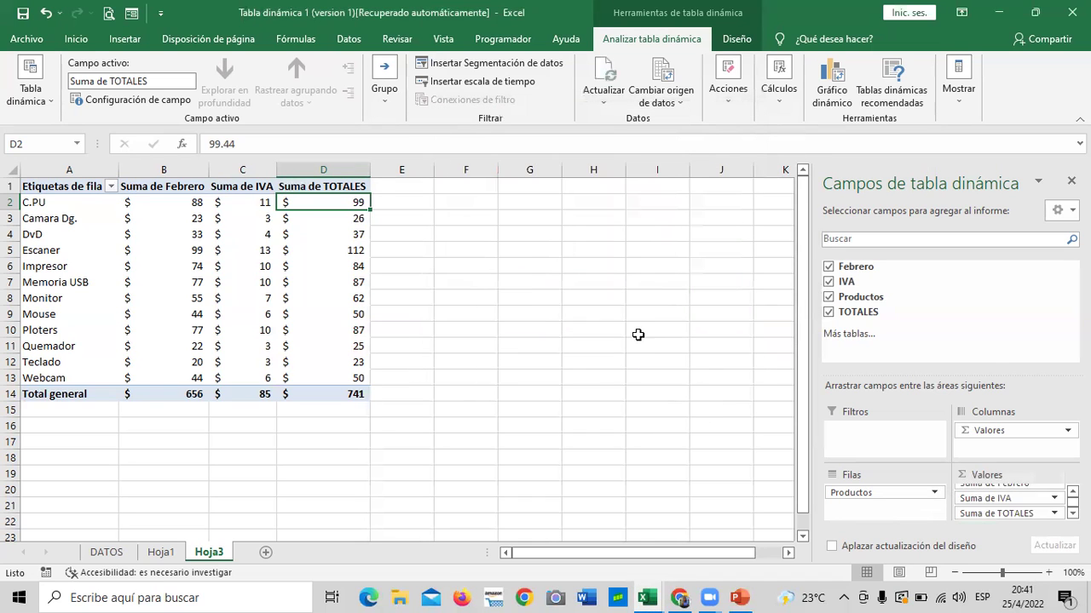
pyautogui.click(638, 333)
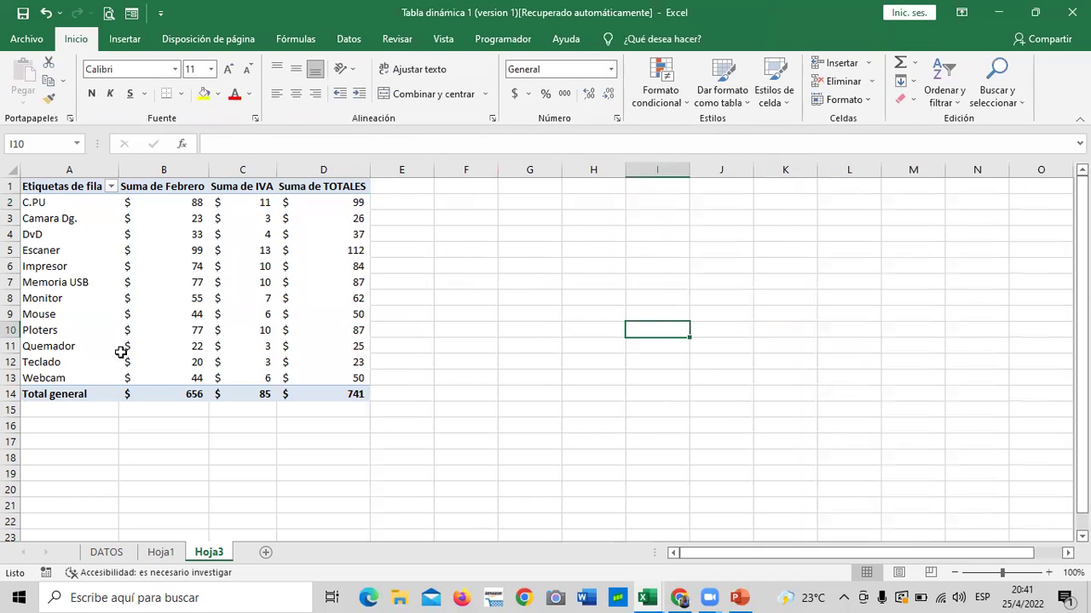
pyautogui.click(332, 199)
pyautogui.moveTo(333, 199)
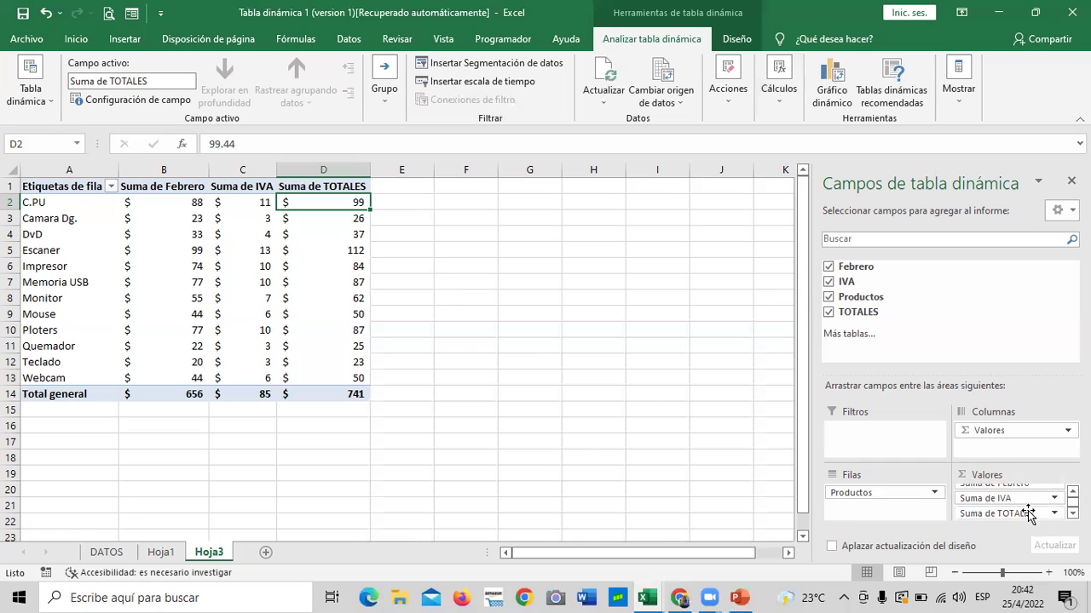
pyautogui.click(1054, 513)
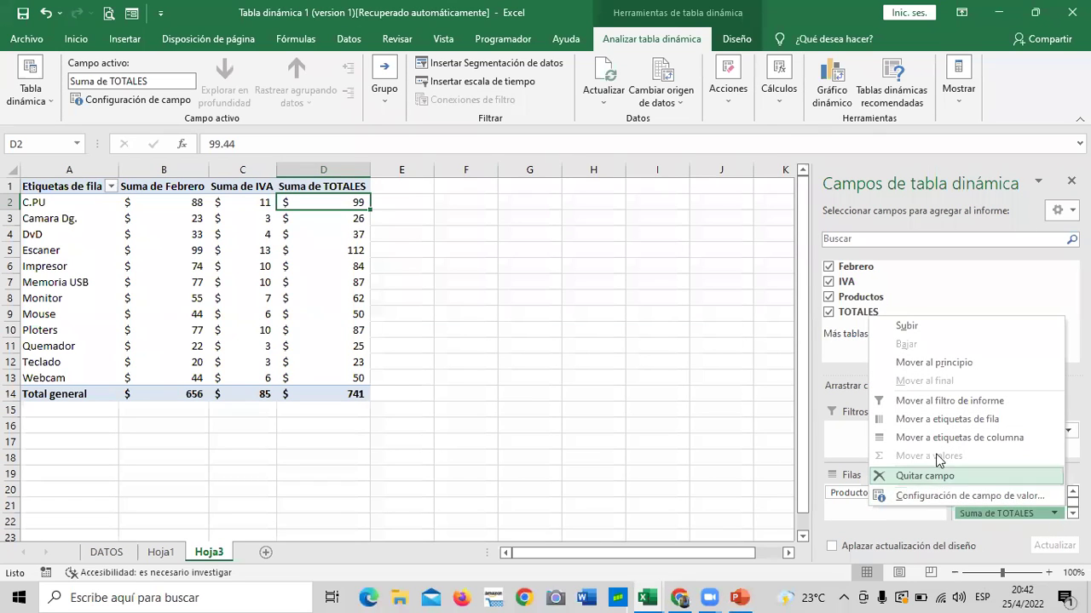
pyautogui.click(694, 412)
pyautogui.click(292, 208)
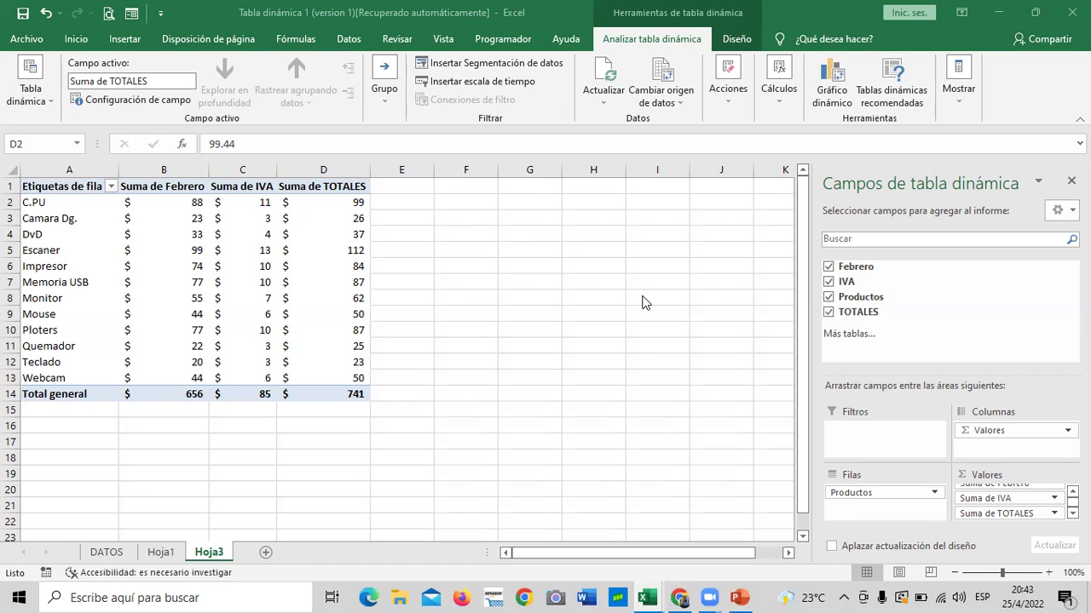
# - Uncheck TOTALES and IVA in the field list, keeping Productos as rows
pyautogui.click(828, 313)
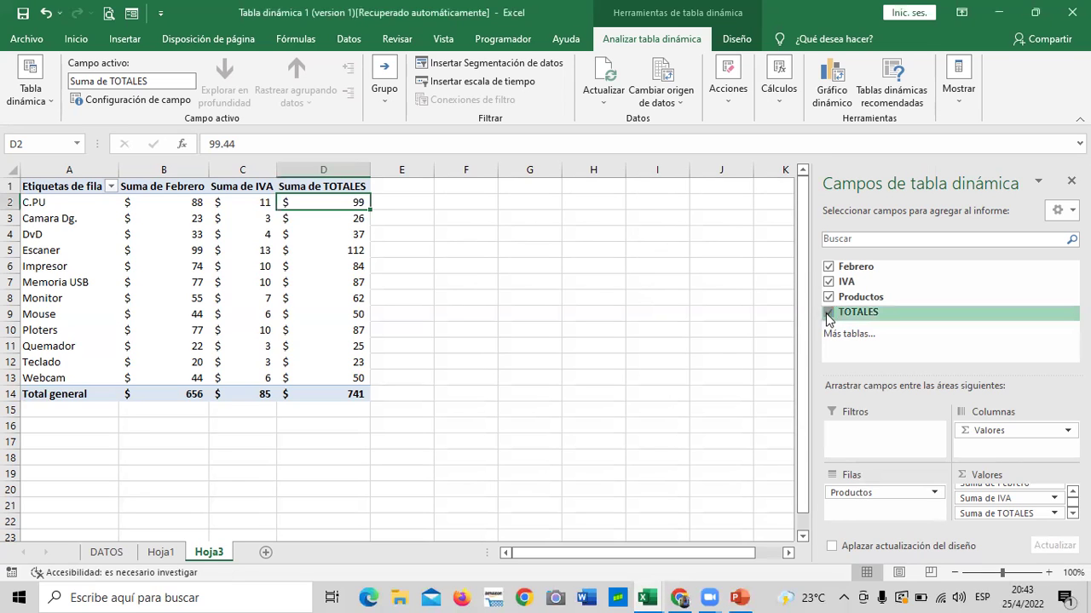
pyautogui.click(828, 297)
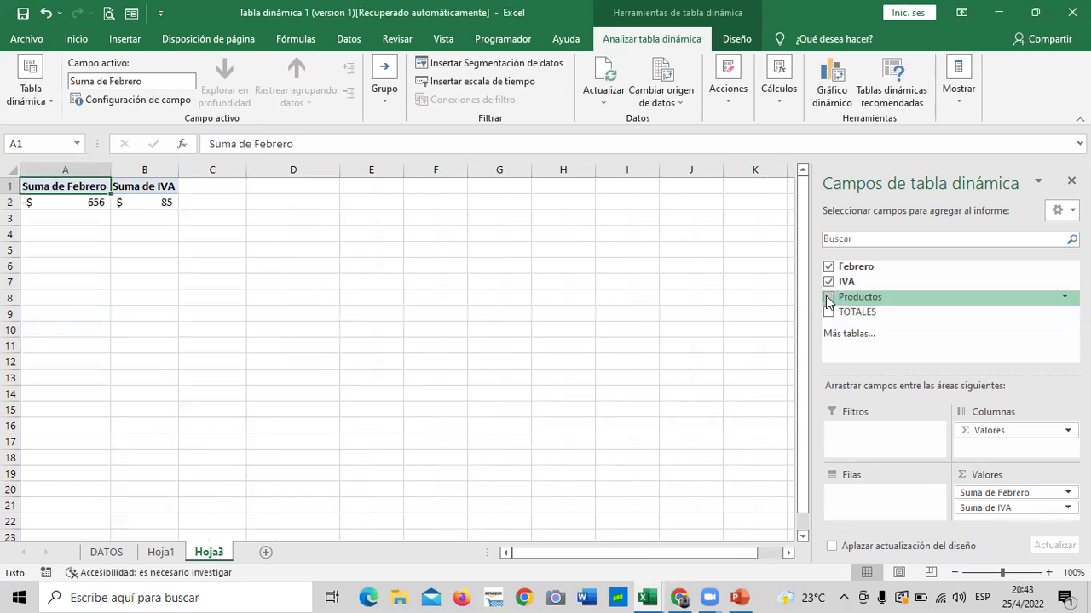
pyautogui.click(828, 282)
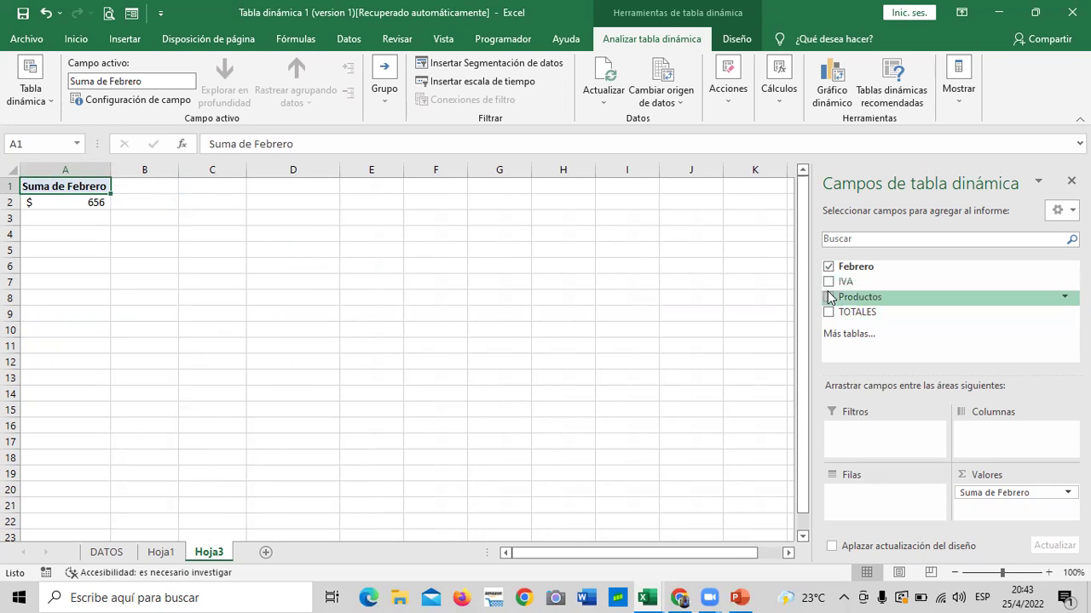
pyautogui.click(829, 297)
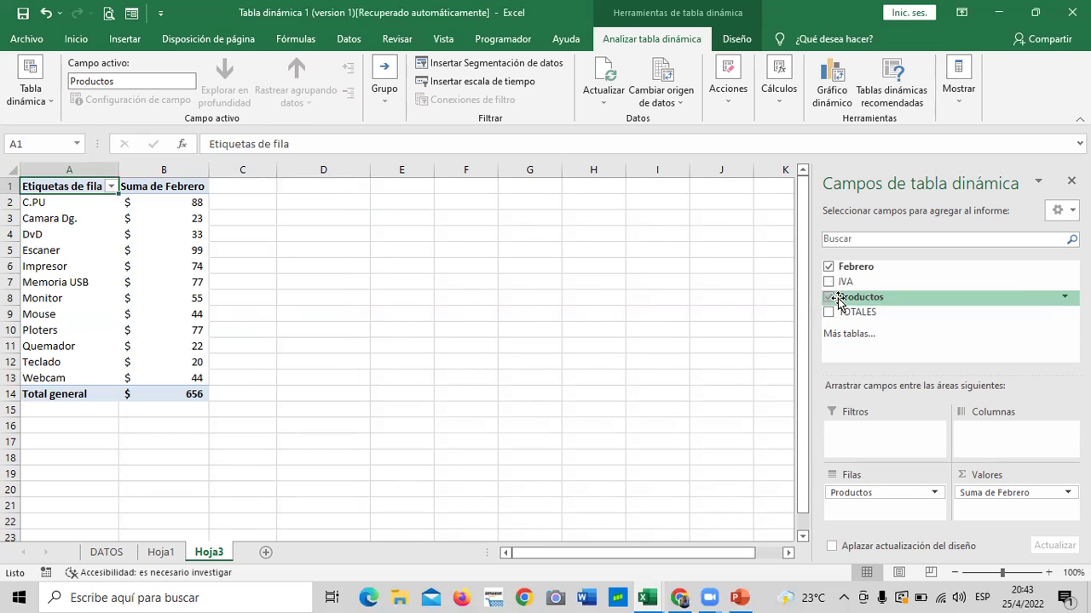
# - Try adding TOTALES back to the values, then remove it again
pyautogui.rightClick(828, 312)
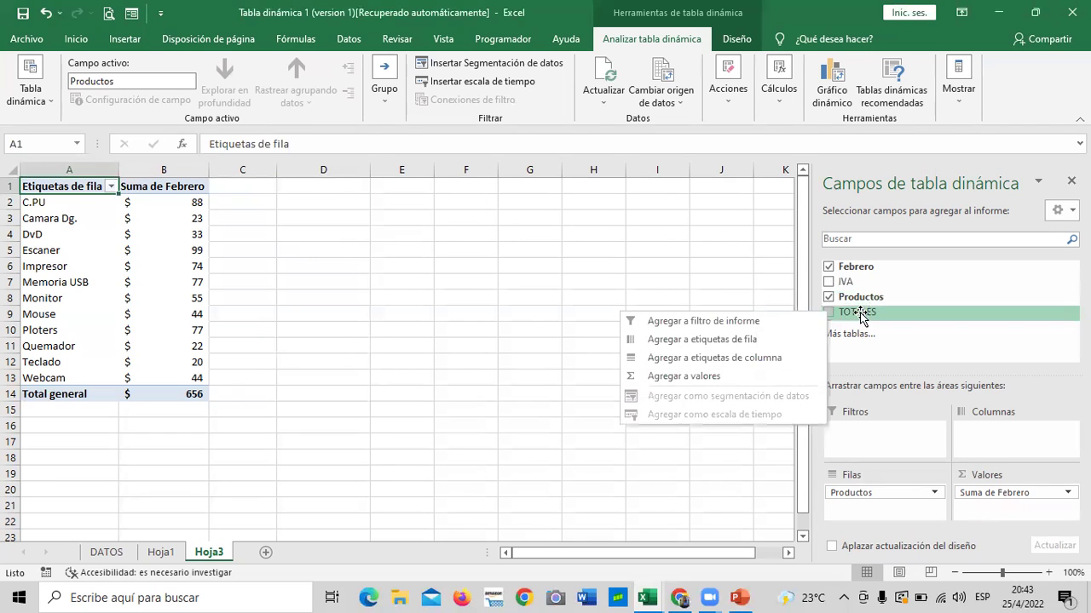
pyautogui.click(828, 314)
pyautogui.click(829, 313)
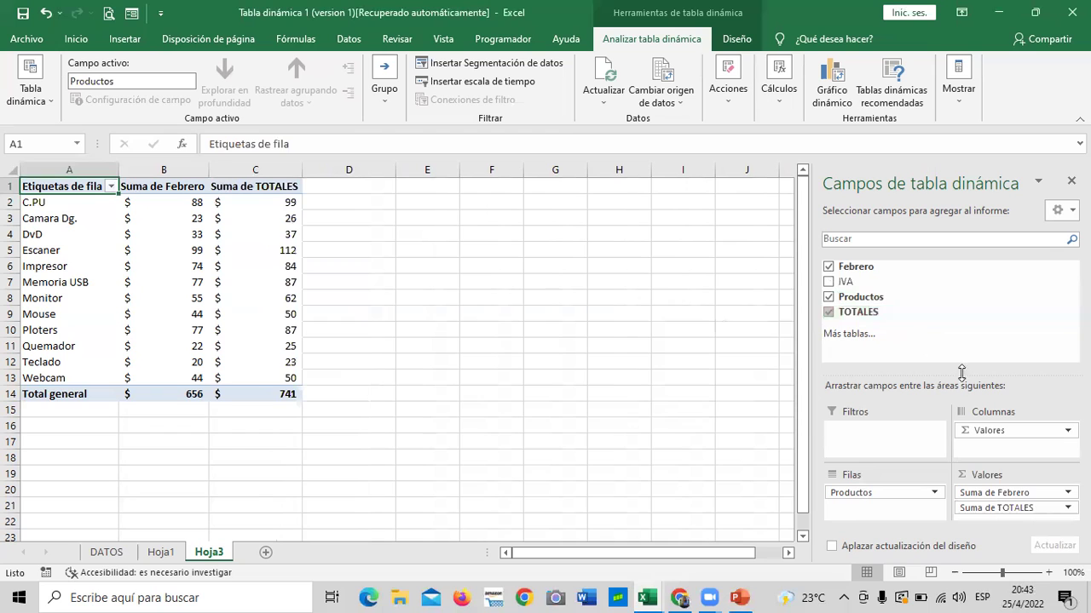
pyautogui.click(1014, 508)
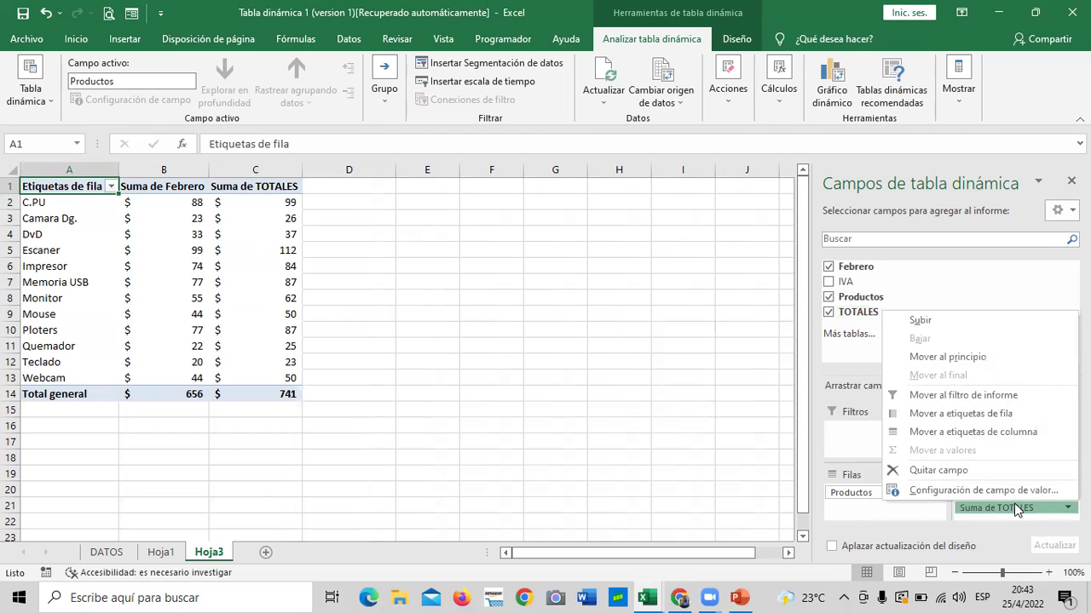
pyautogui.click(960, 471)
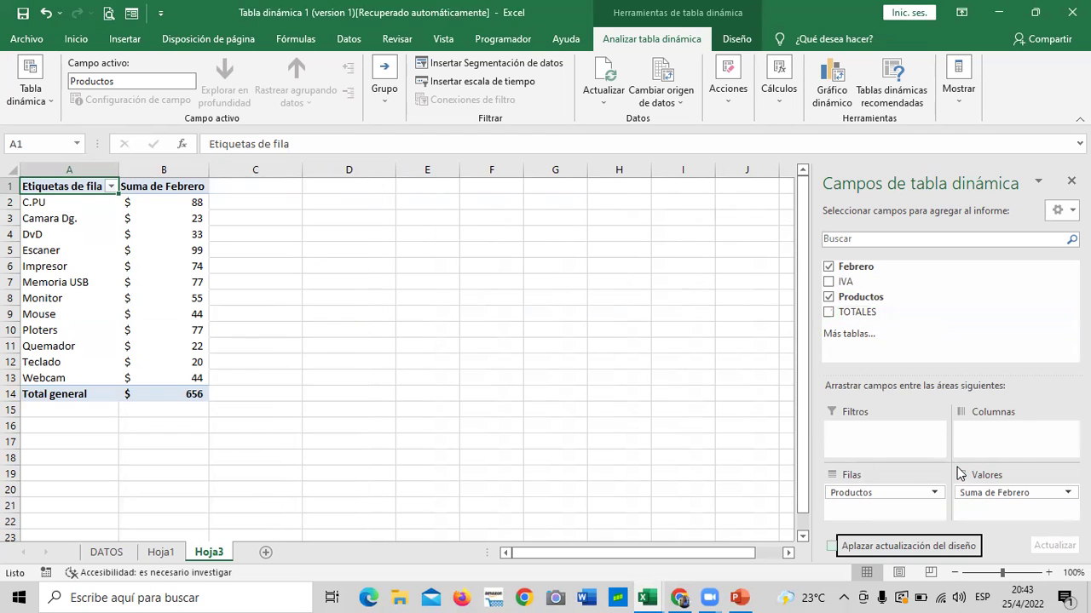
pyautogui.click(844, 314)
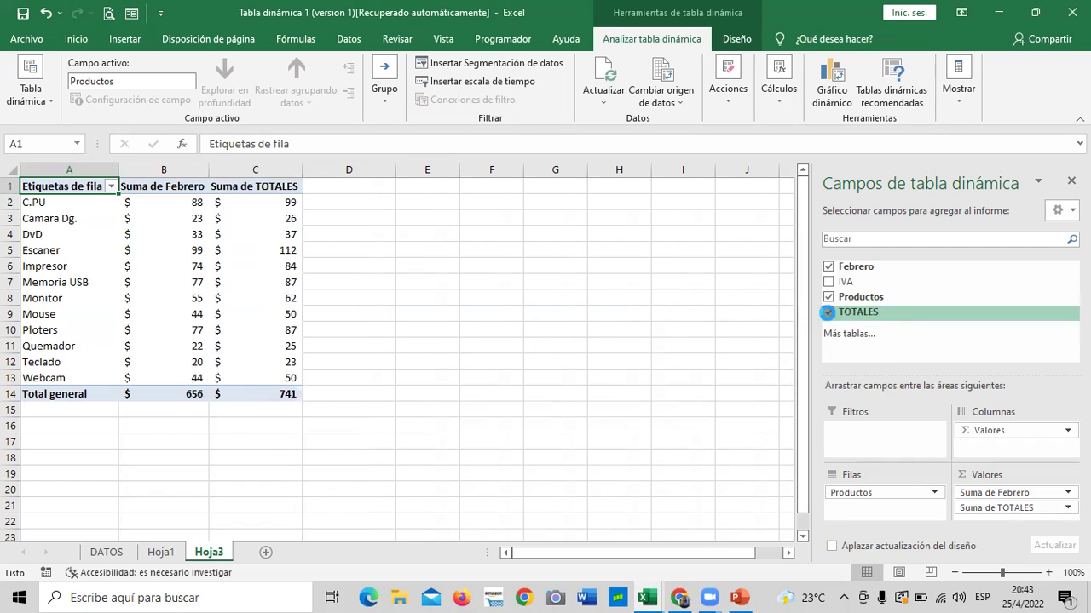
pyautogui.click(852, 312)
pyautogui.click(528, 376)
pyautogui.click(386, 592)
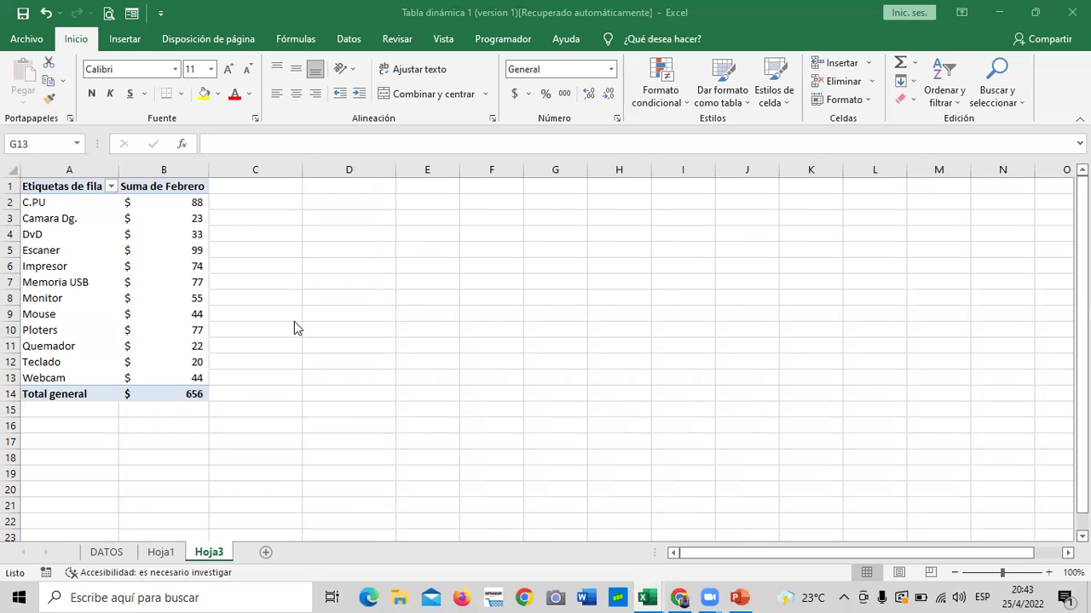
# - Delete the Hoja3 sheet and add a new blank sheet, Hoja4
pyautogui.click(219, 554)
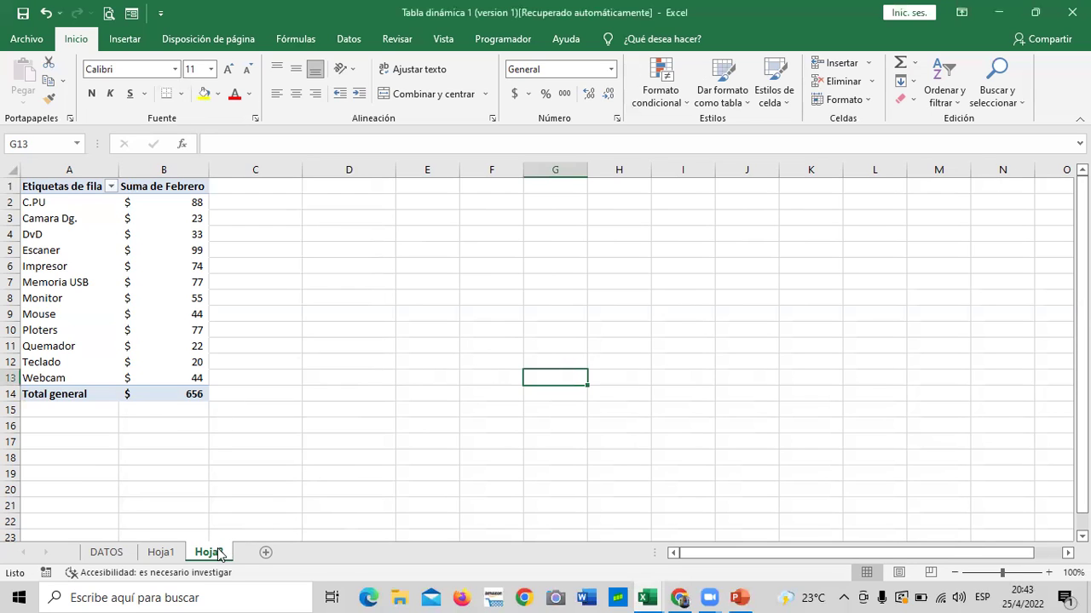
pyautogui.rightClick(213, 557)
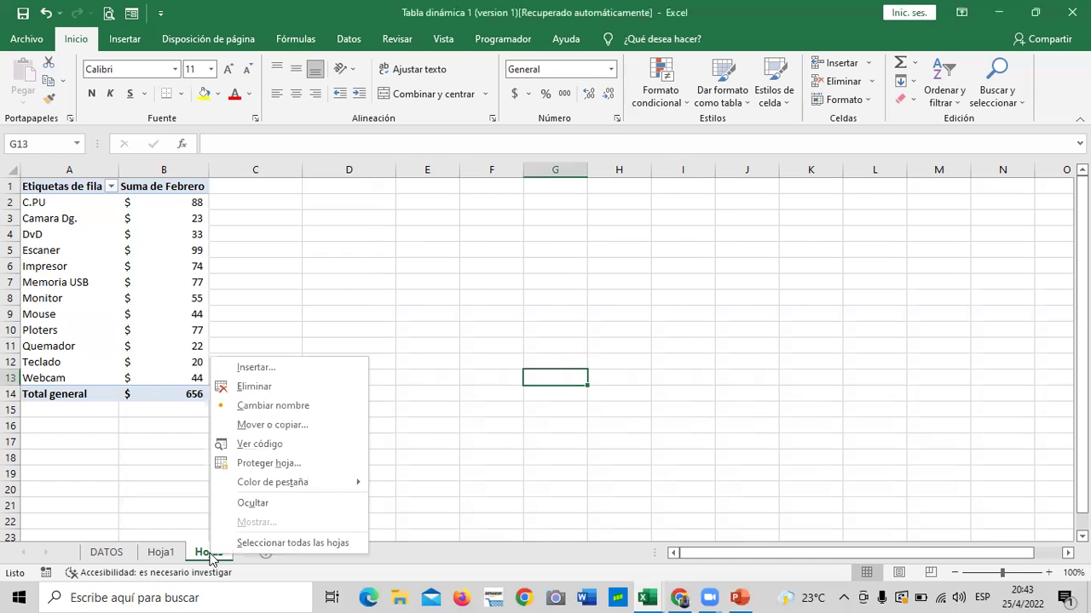
pyautogui.click(253, 386)
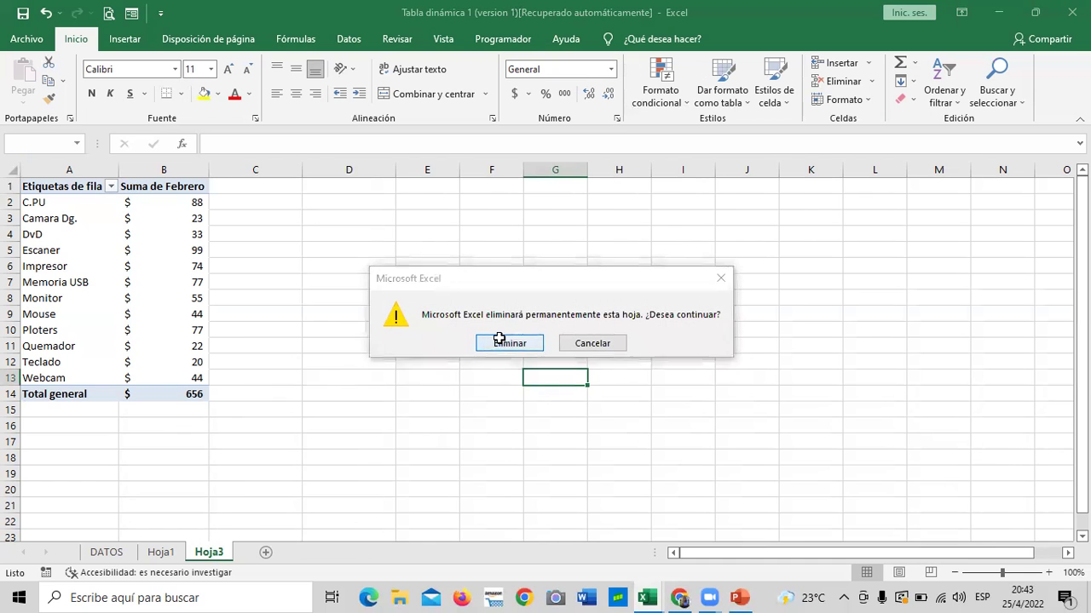
pyautogui.click(498, 341)
pyautogui.click(358, 293)
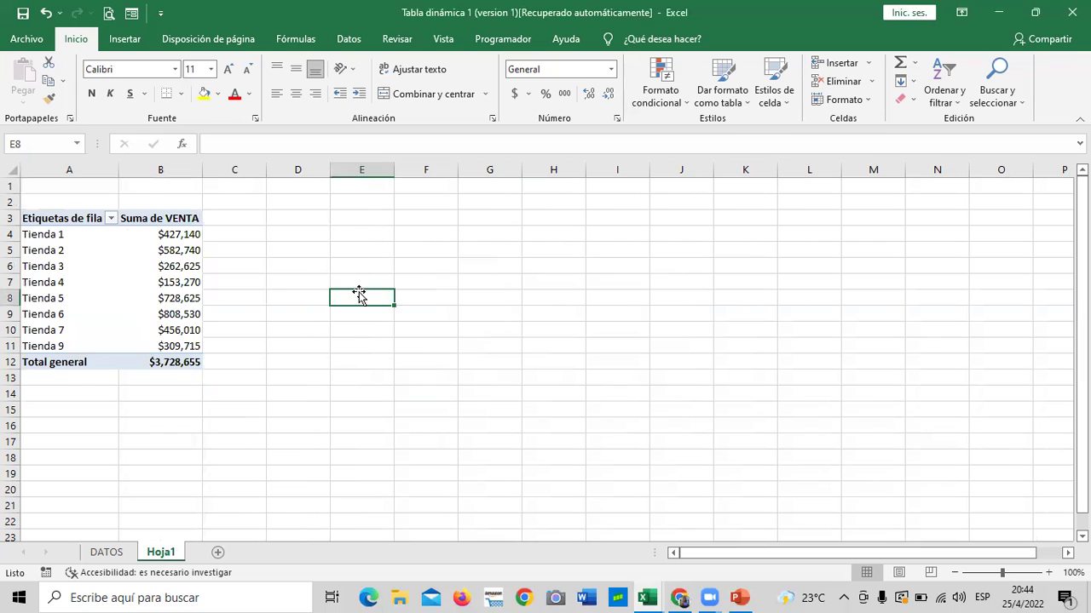
pyautogui.click(438, 474)
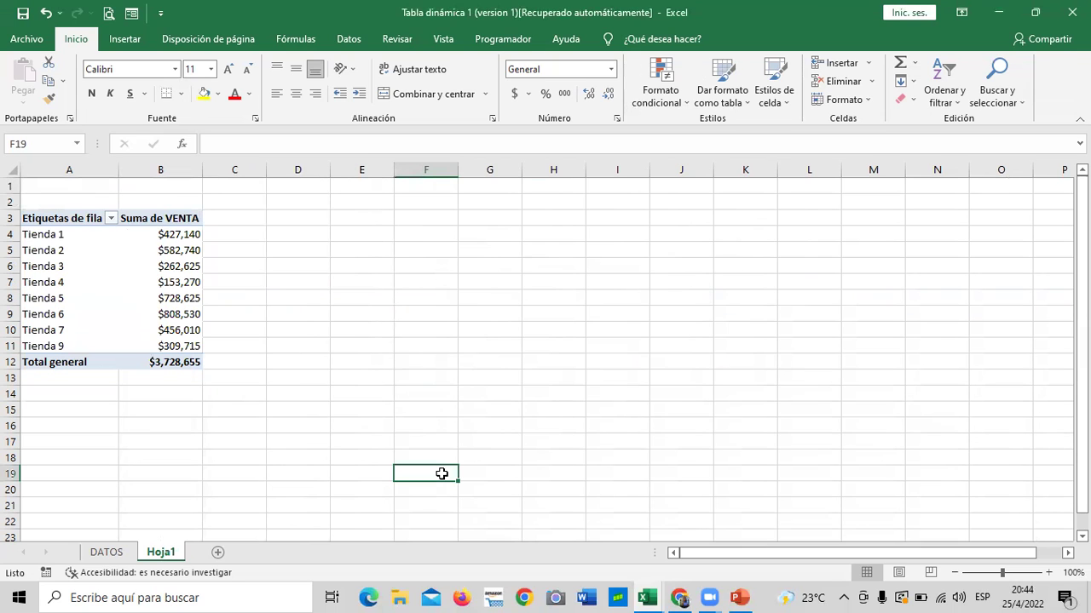
pyautogui.click(215, 553)
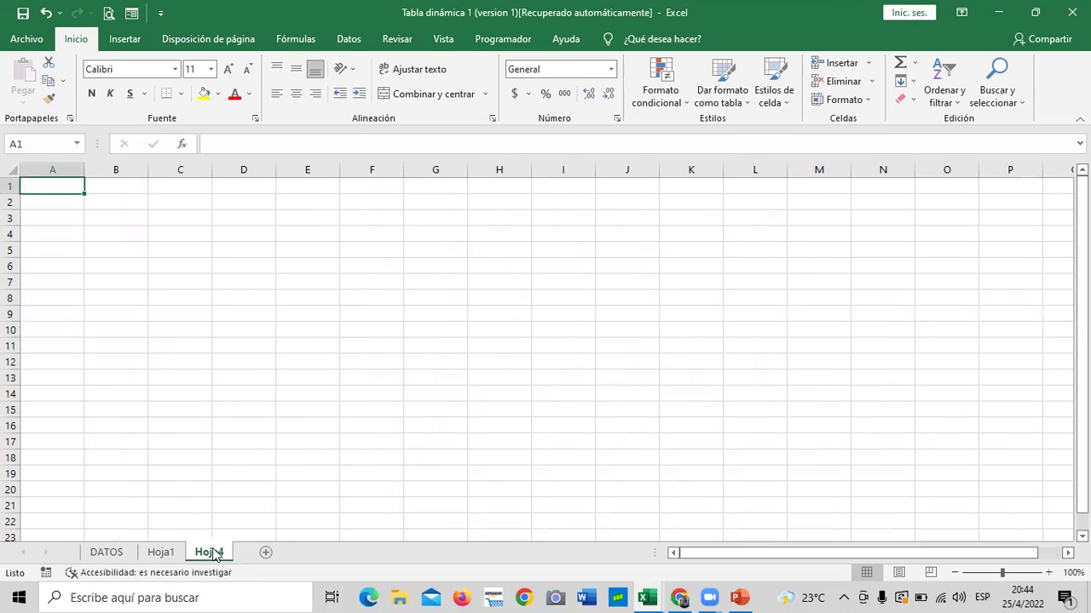
# - Create a pivot table at Hoja4 A1 from the 1 Marzo$.od connection and add Marzo
pyautogui.click(119, 39)
pyautogui.click(31, 100)
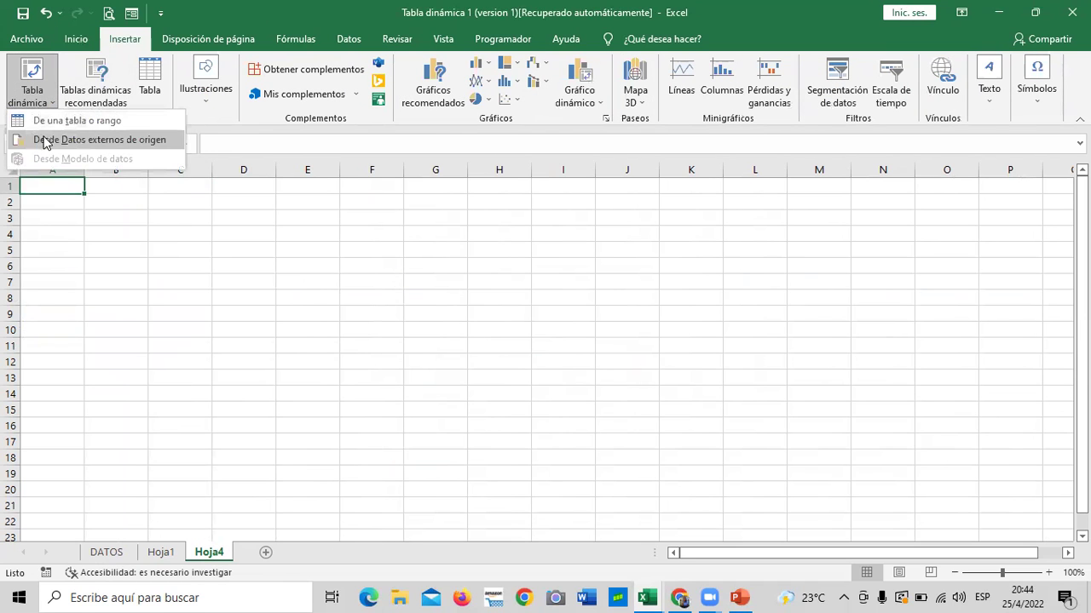
pyautogui.click(46, 140)
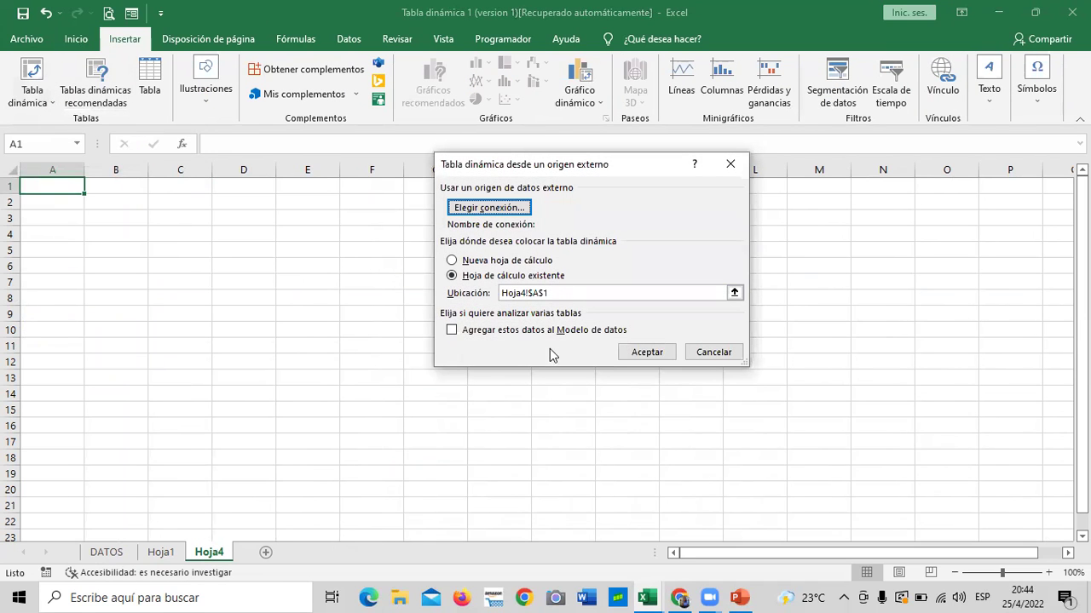
pyautogui.click(640, 356)
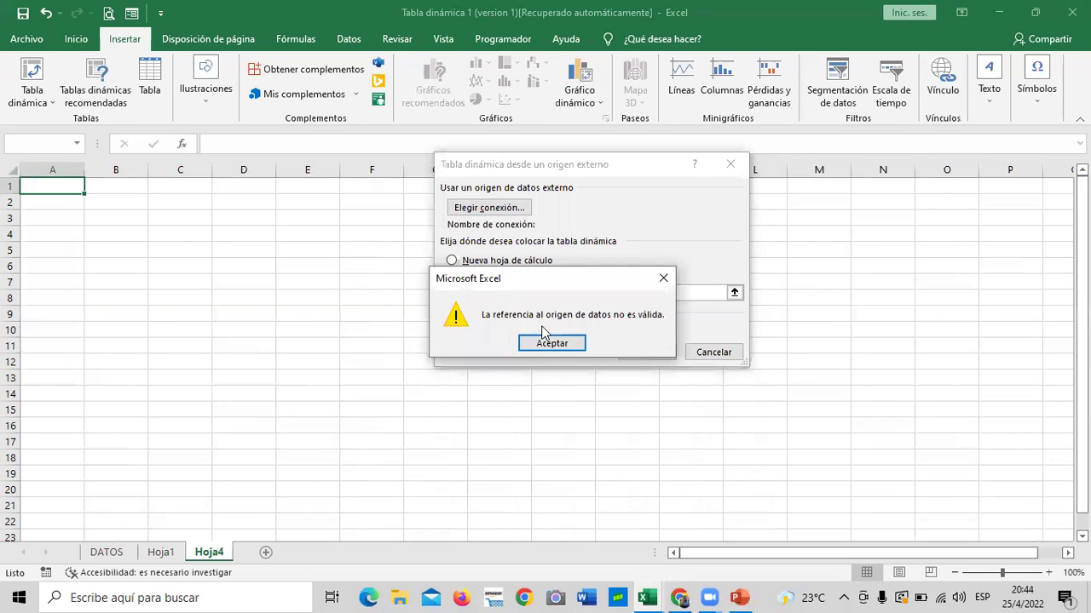
pyautogui.click(551, 342)
pyautogui.click(493, 208)
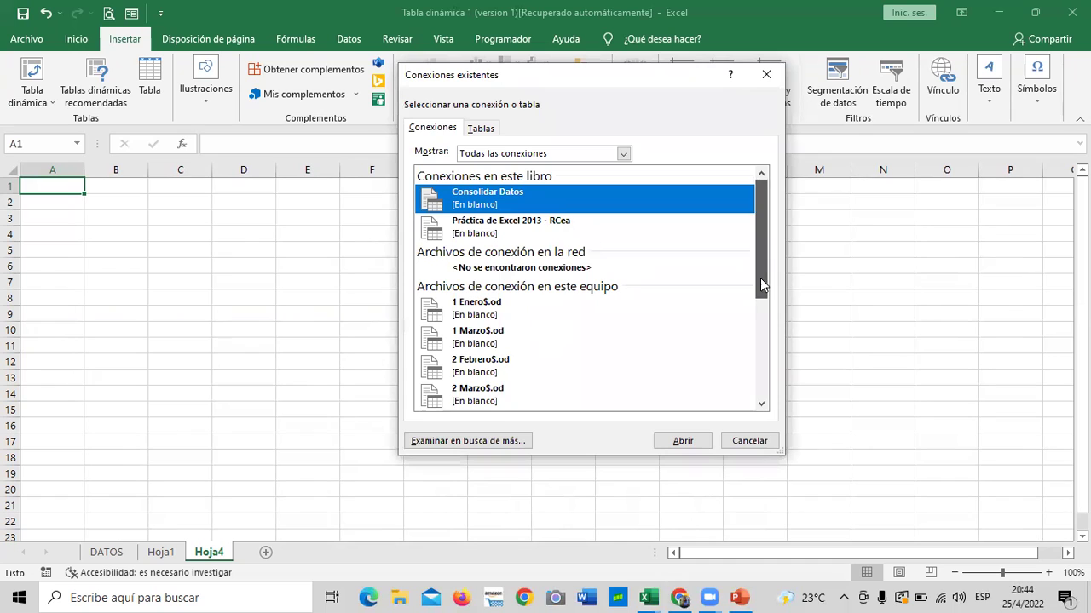
pyautogui.moveTo(761, 284); pyautogui.dragTo(761, 294)
pyautogui.click(503, 291)
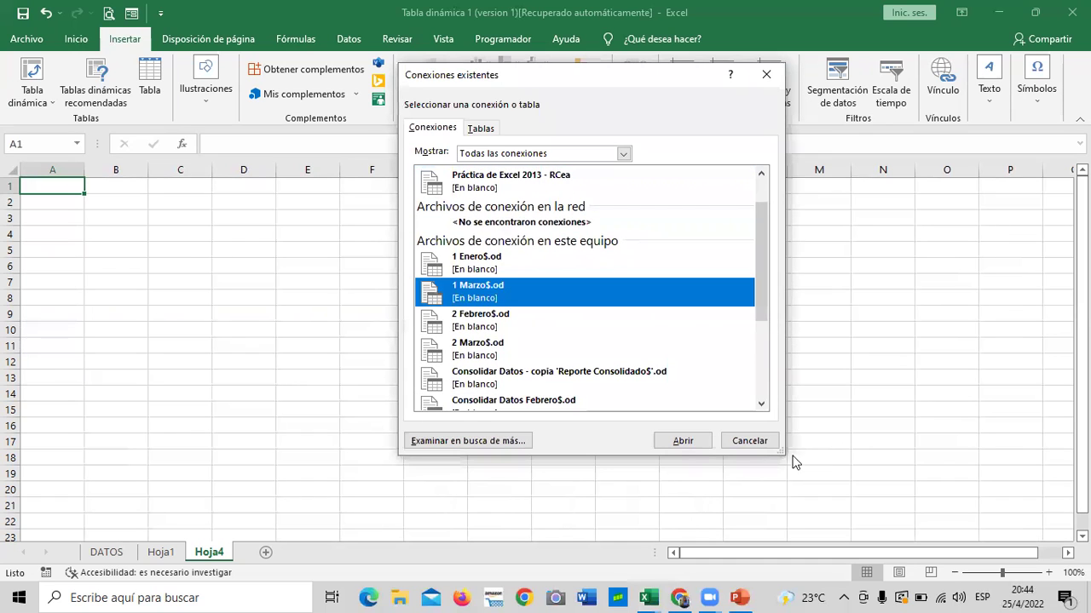
pyautogui.click(684, 440)
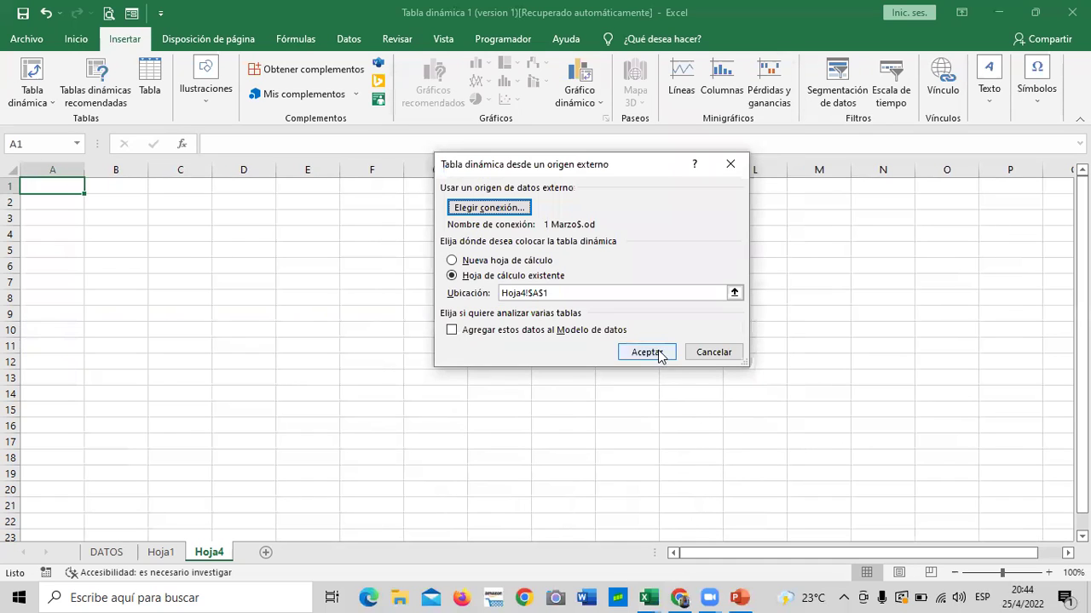
pyautogui.click(658, 356)
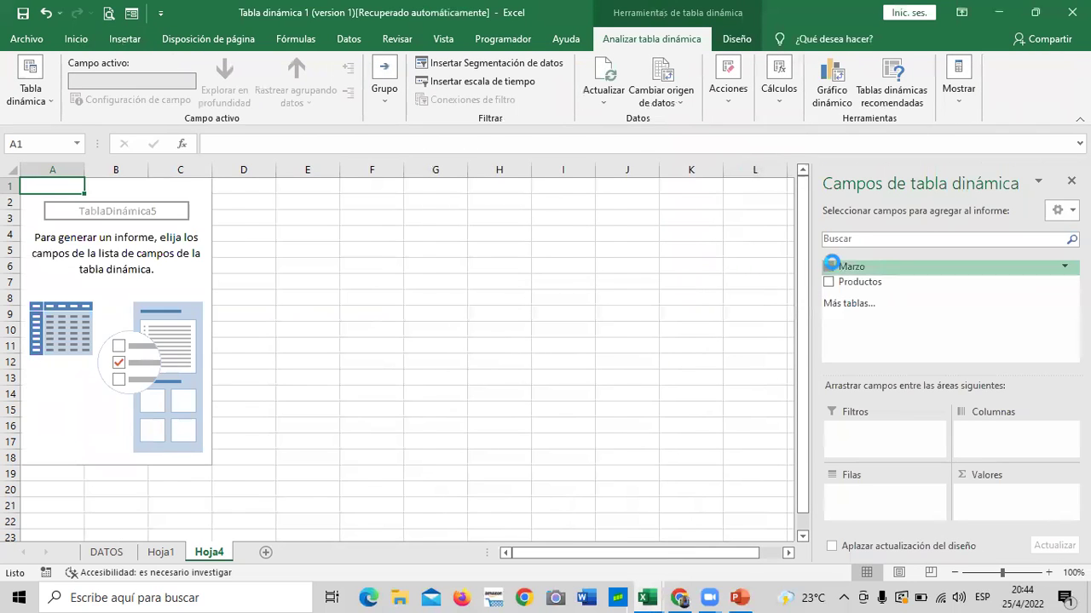
pyautogui.click(828, 265)
# - Add Productos as rows and format Suma de Marzo as Moneda with 0 decimals
pyautogui.click(828, 282)
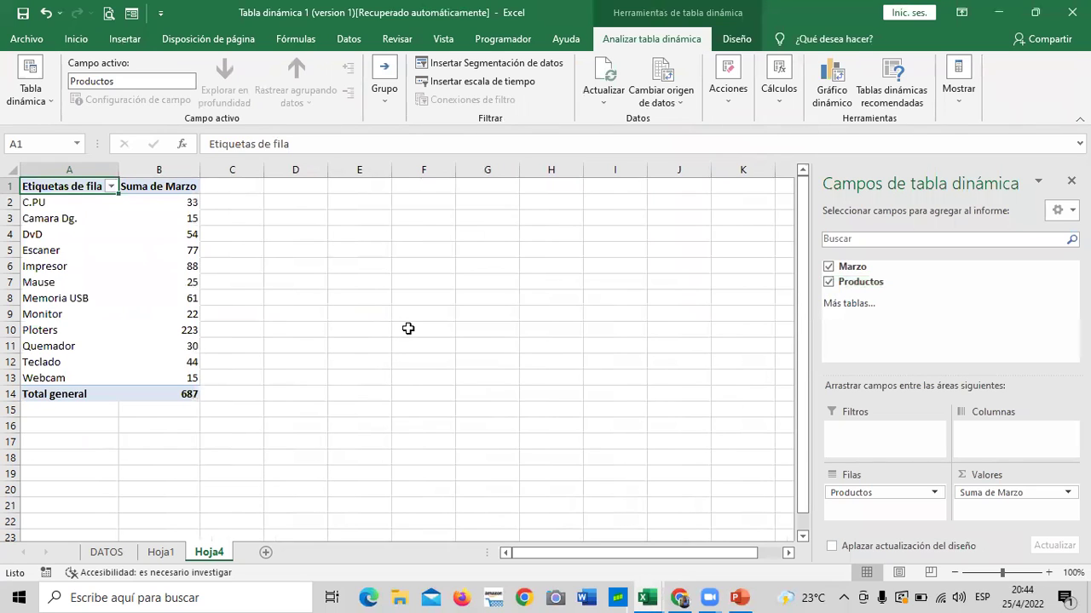
pyautogui.click(1038, 497)
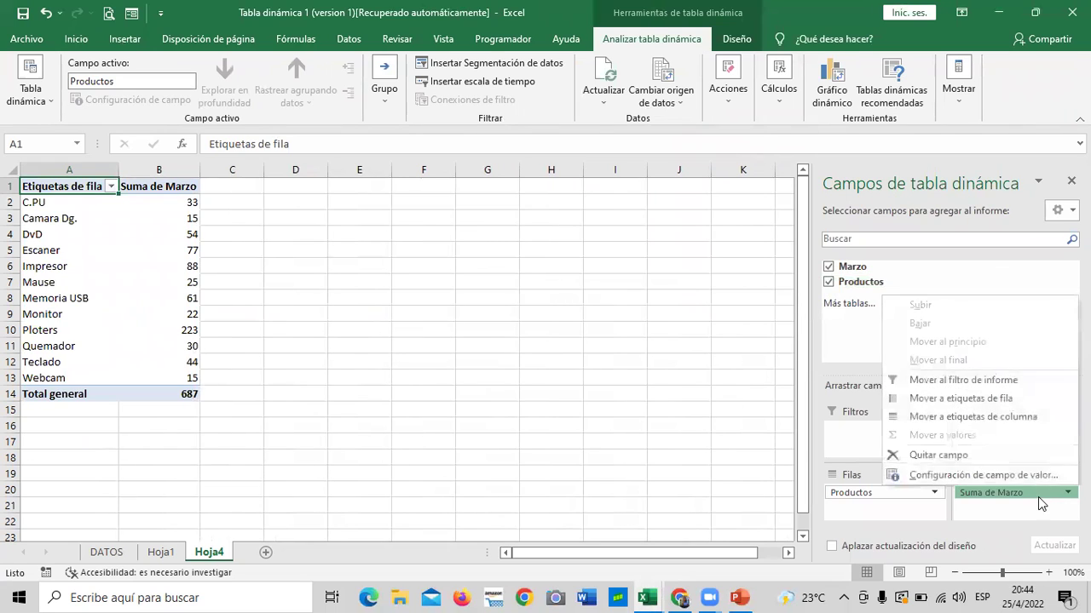
pyautogui.click(1013, 474)
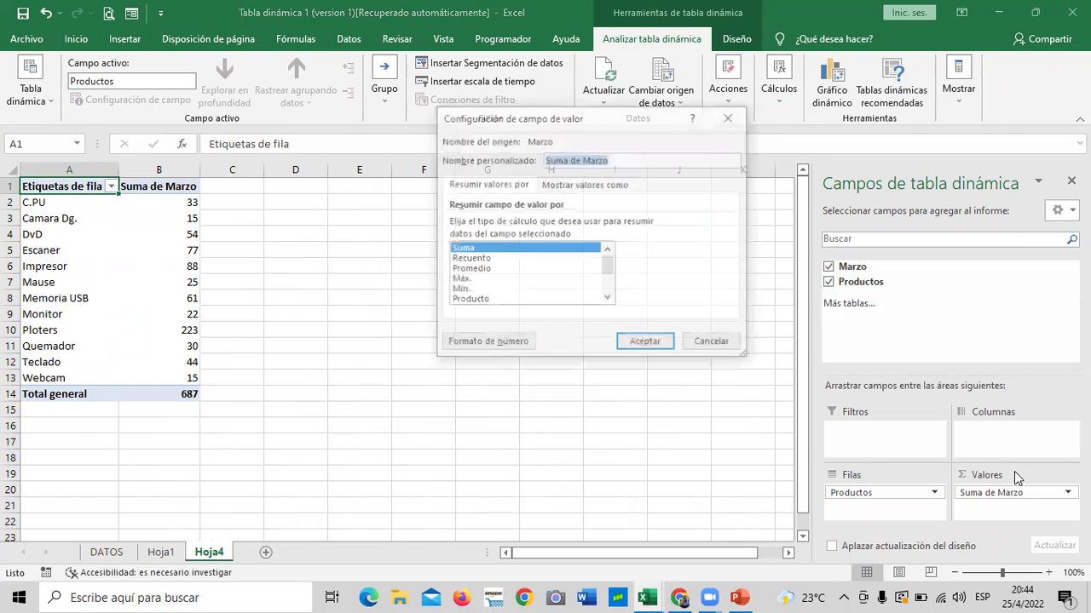
pyautogui.click(504, 343)
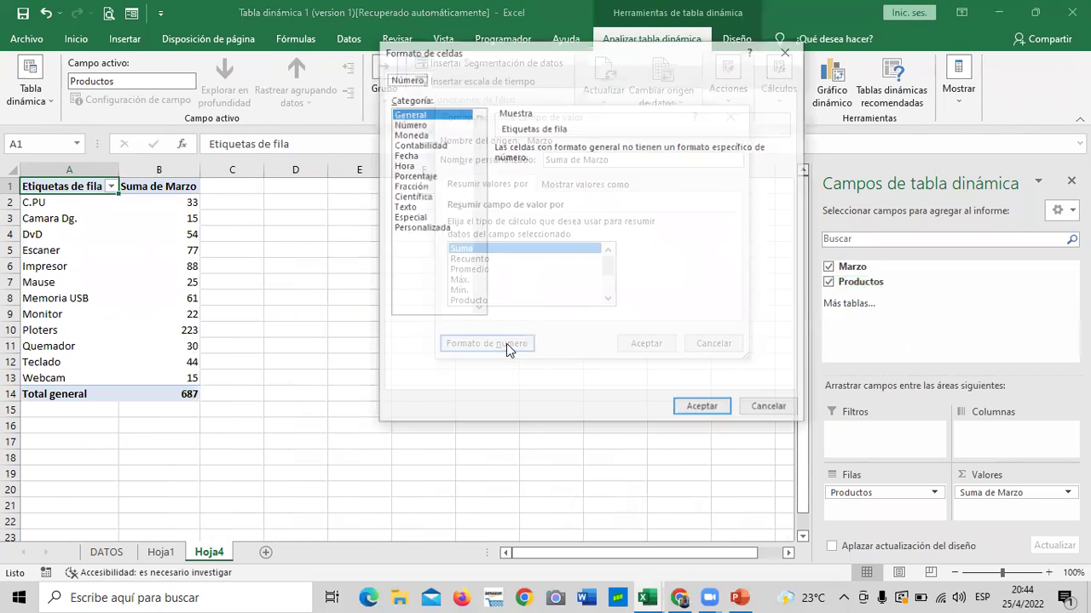
pyautogui.click(413, 134)
pyautogui.click(628, 152)
pyautogui.click(628, 151)
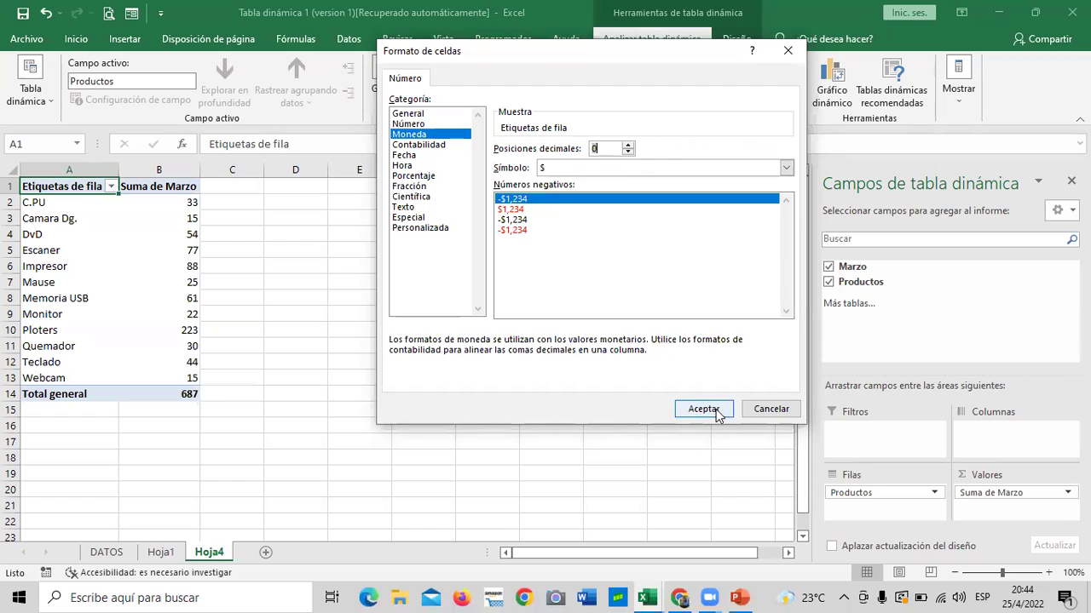
pyautogui.click(703, 408)
pyautogui.click(642, 343)
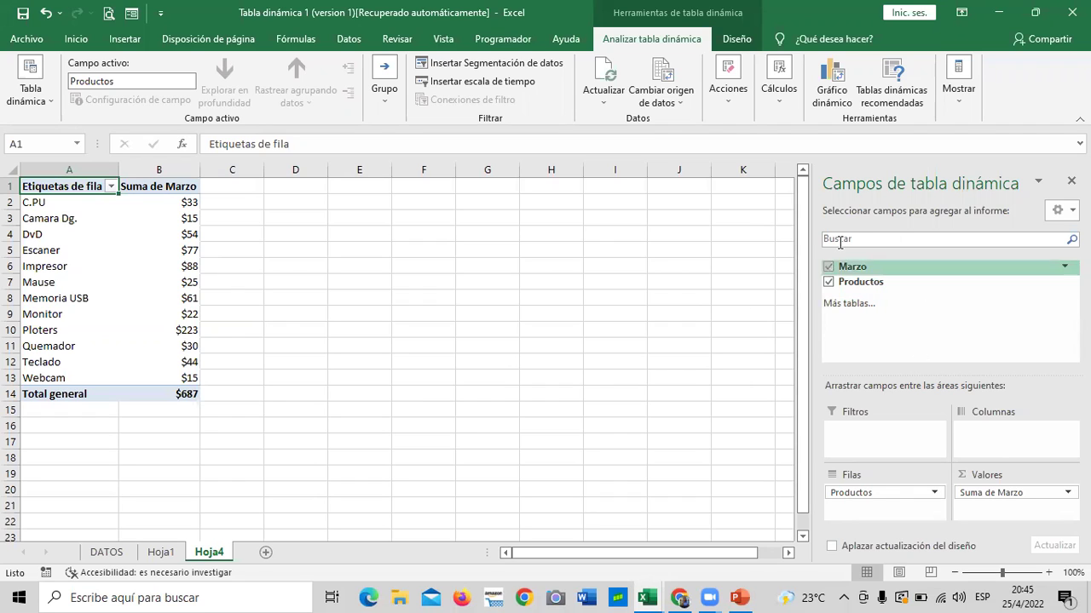
# - From a pivot value cell, open Campo calculado under Cálculos > Campos, elementos y conjuntos
pyautogui.click(143, 235)
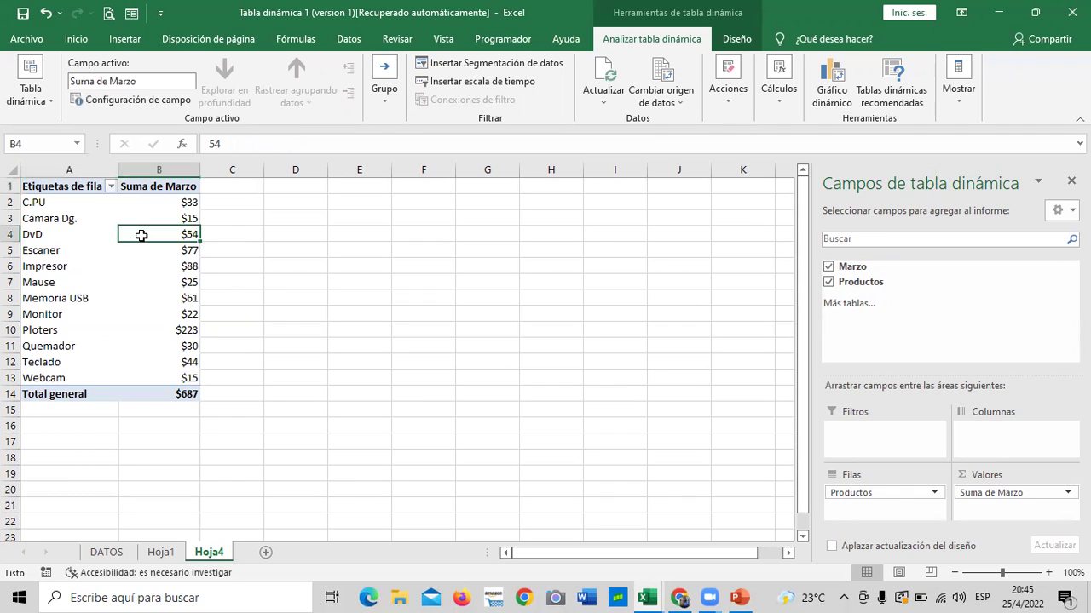
pyautogui.click(165, 213)
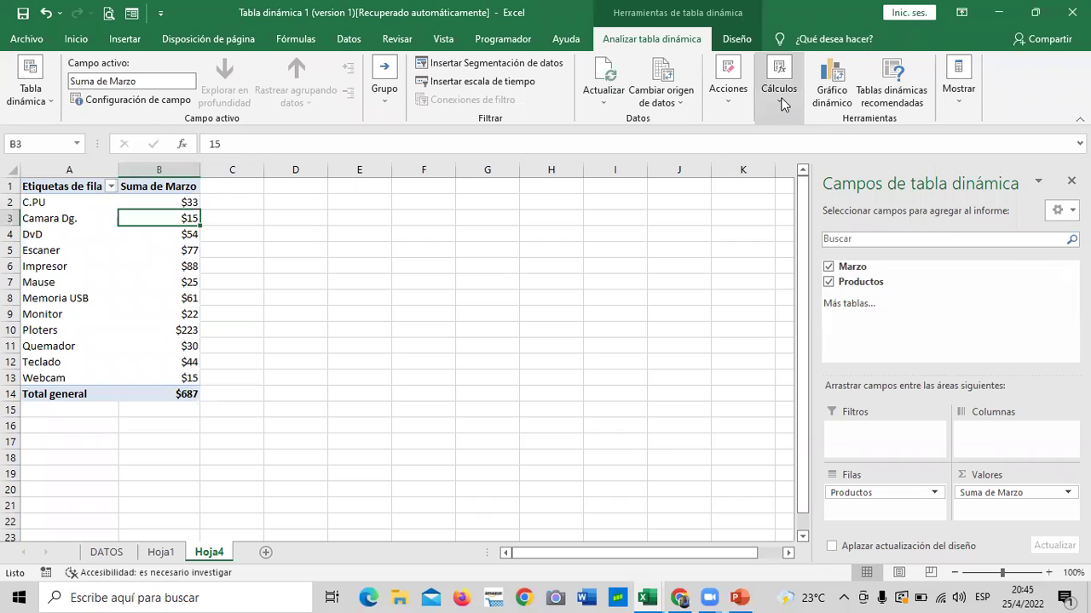
pyautogui.click(776, 104)
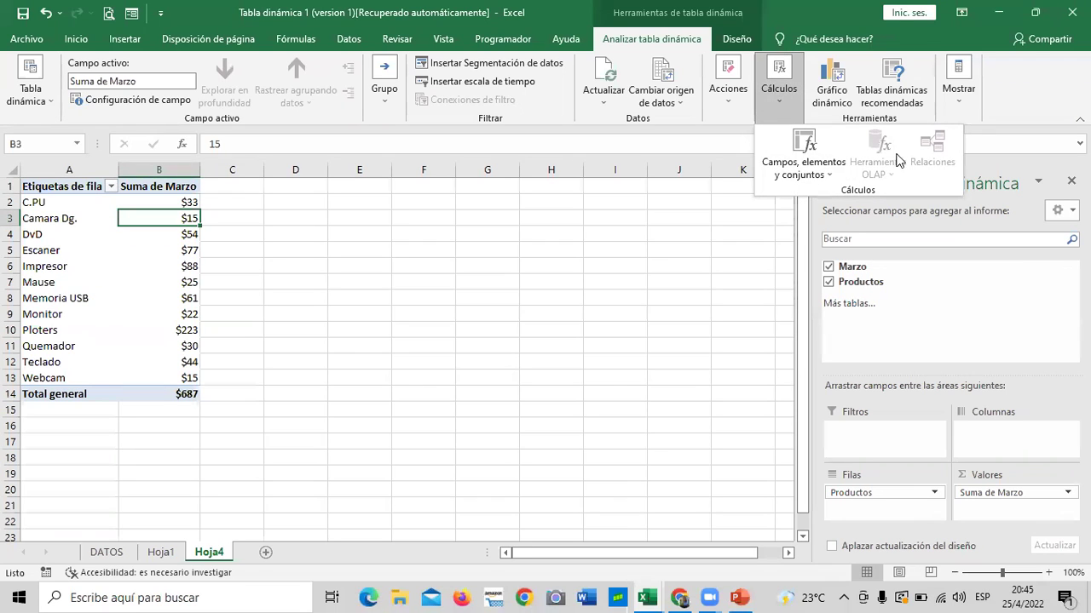
pyautogui.click(788, 164)
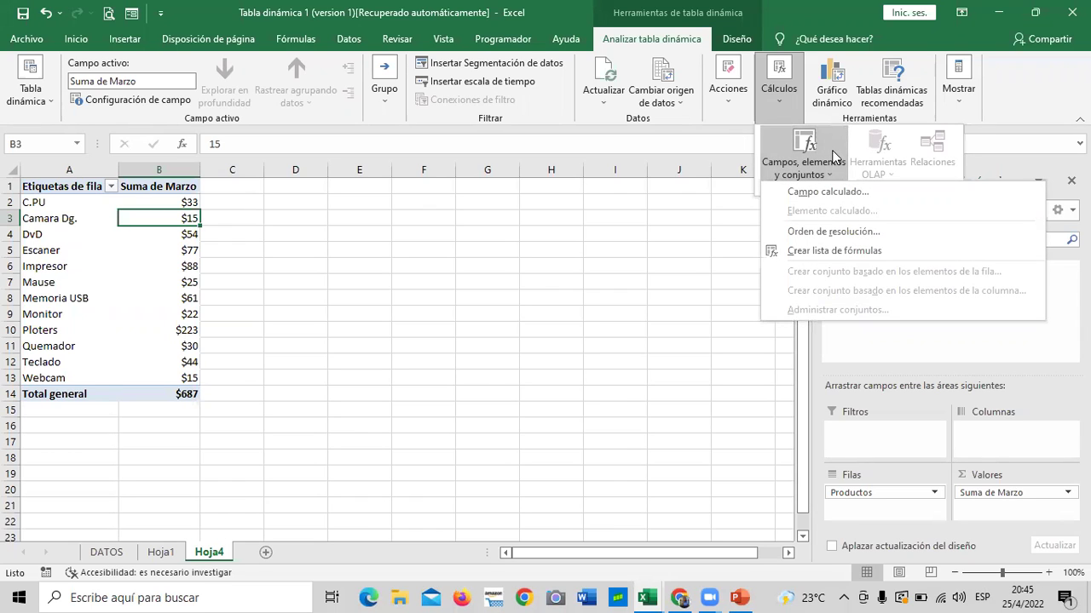
pyautogui.click(792, 192)
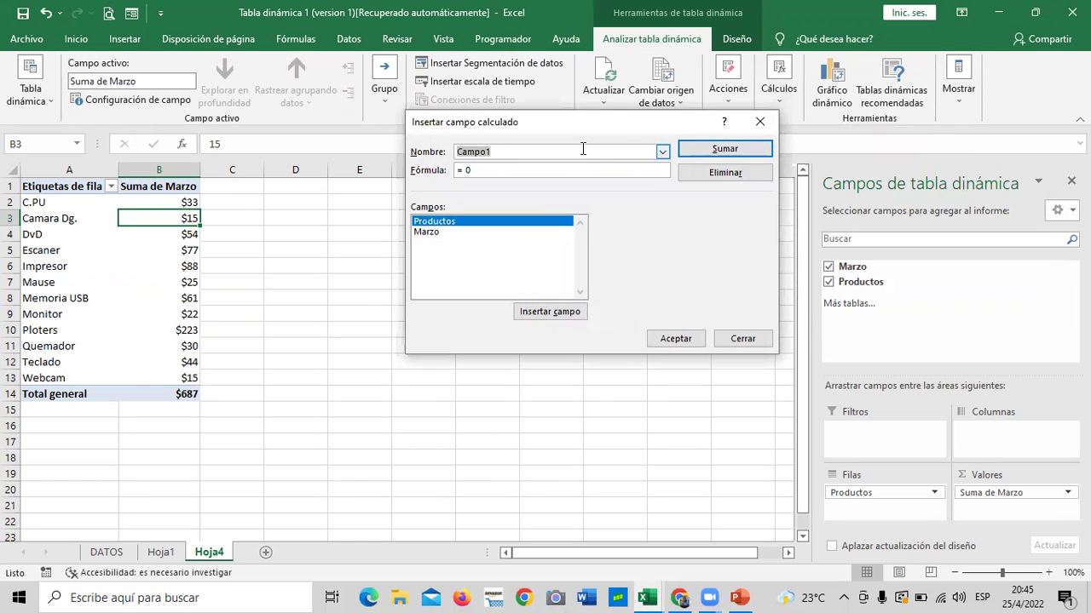
# - Create the calculated field IVA with formula =Marzo*13%
pyautogui.press('BackSpace')
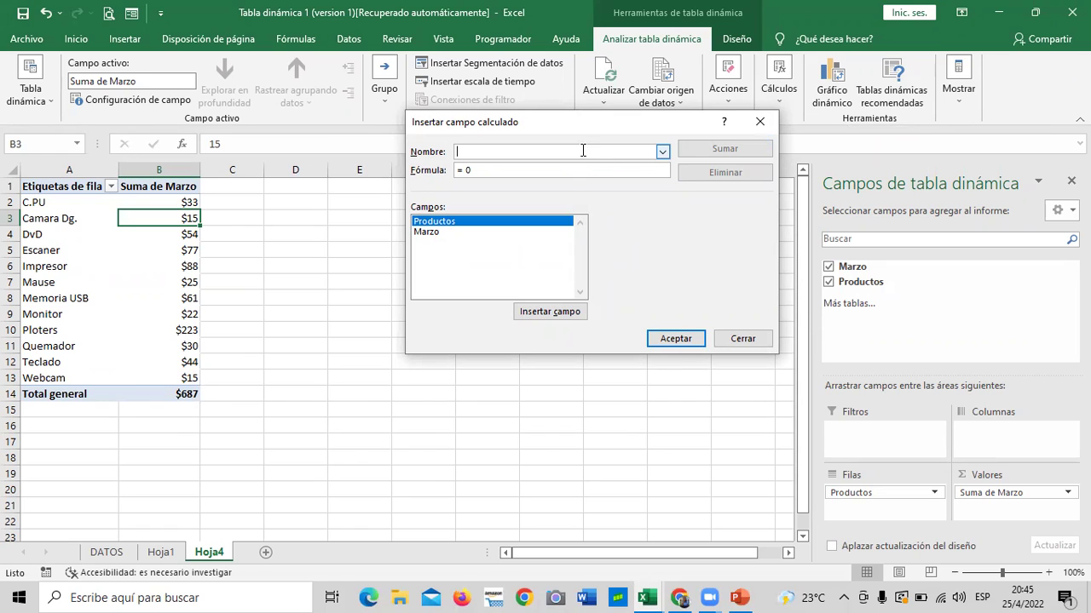
pyautogui.write('IVA')
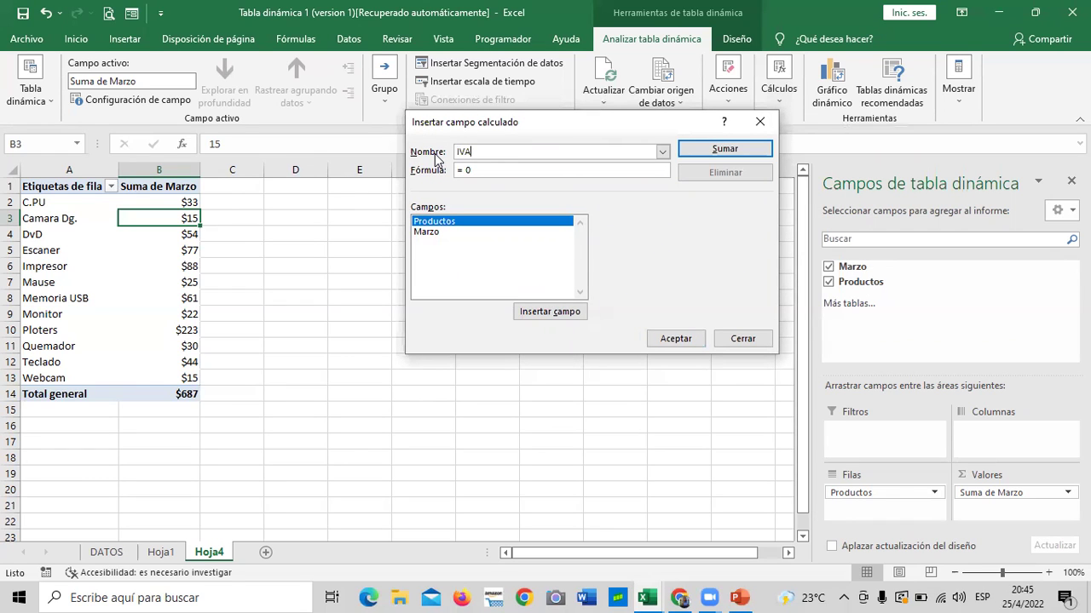
pyautogui.click(492, 167)
pyautogui.press('BackSpace')
pyautogui.press('BackSpace')
pyautogui.doubleClick(432, 238)
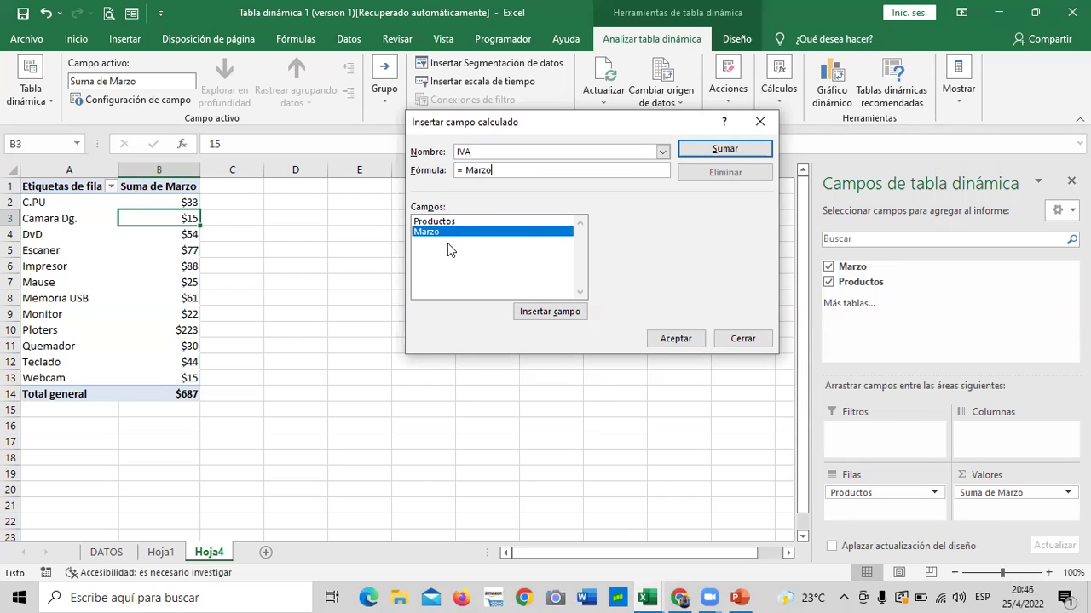
pyautogui.click(465, 171)
pyautogui.press('BackSpace')
pyautogui.click(527, 170)
pyautogui.write('13')
pyautogui.write('%')
pyautogui.click(679, 341)
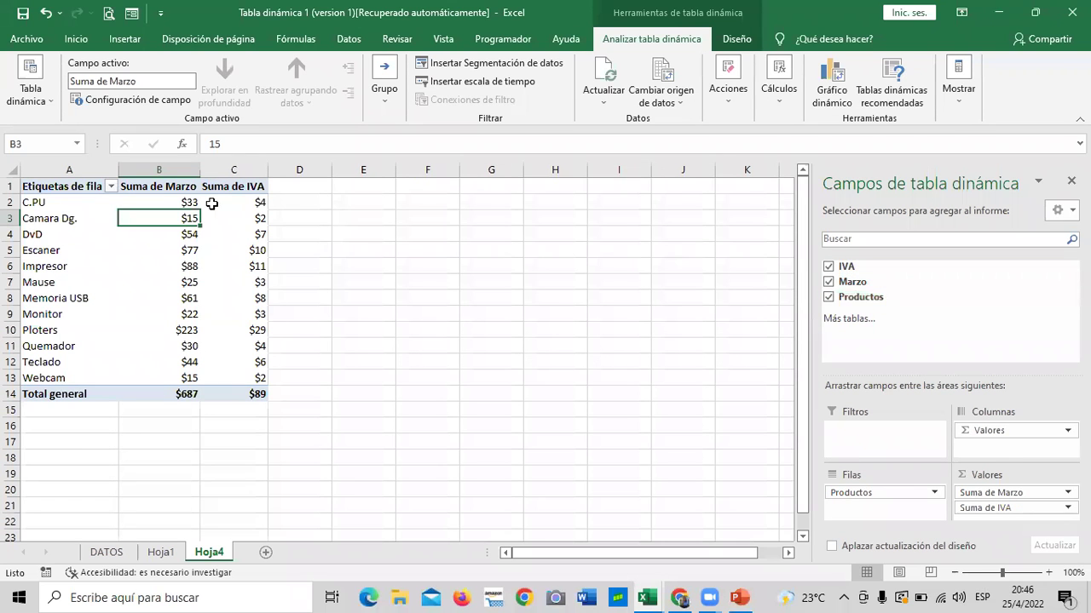
# - Remove the IVA column from the pivot table and add it back
pyautogui.moveTo(232, 232)
pyautogui.click(828, 267)
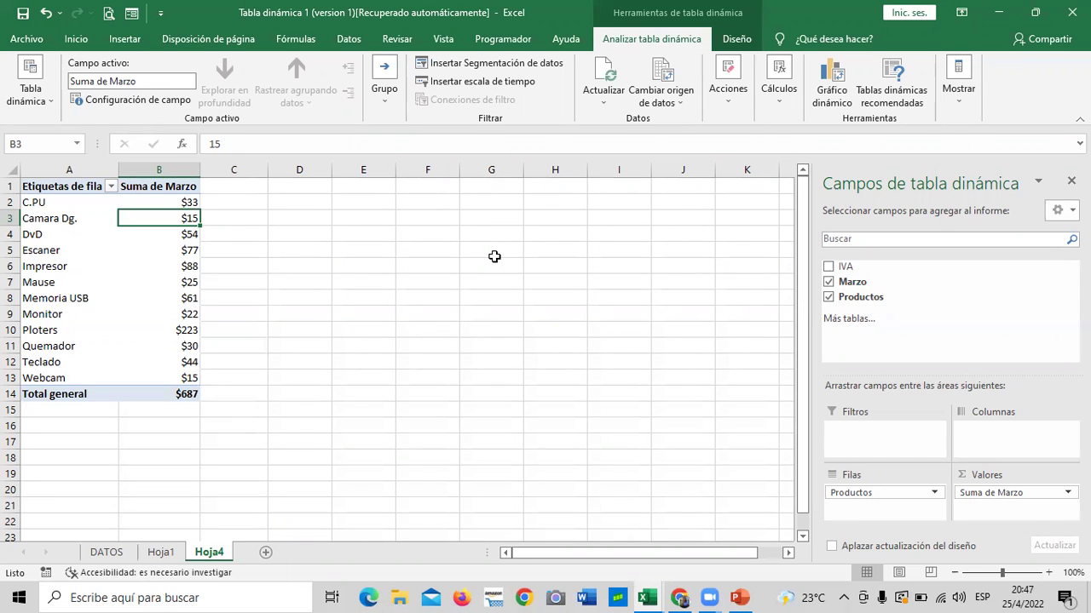
pyautogui.click(828, 267)
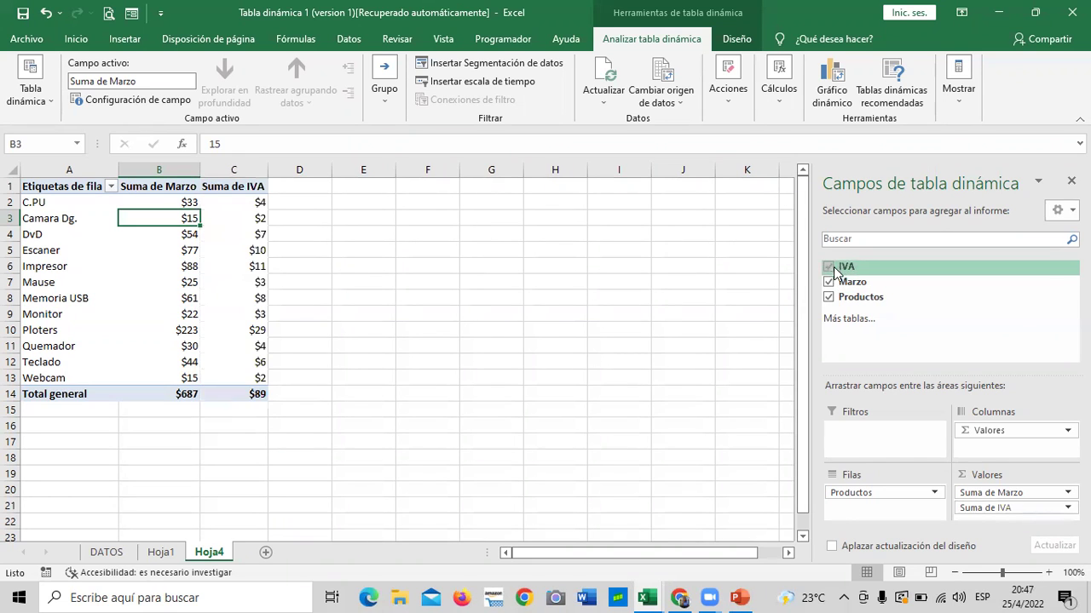
pyautogui.click(568, 282)
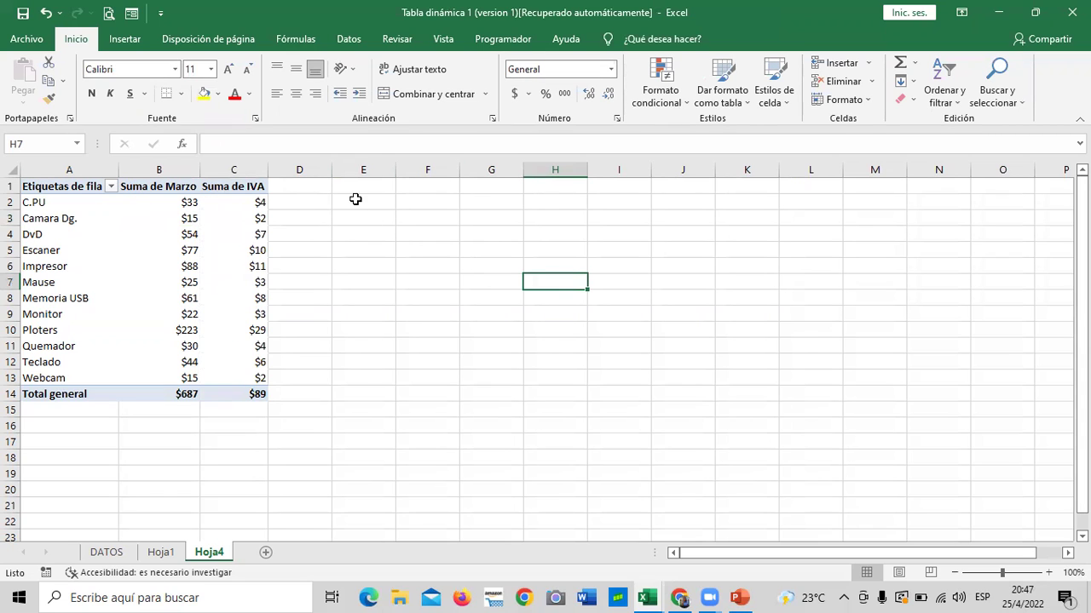
# - Select a Suma de IVA cell and show the Campos, elementos y conjuntos options
pyautogui.click(309, 200)
pyautogui.click(219, 201)
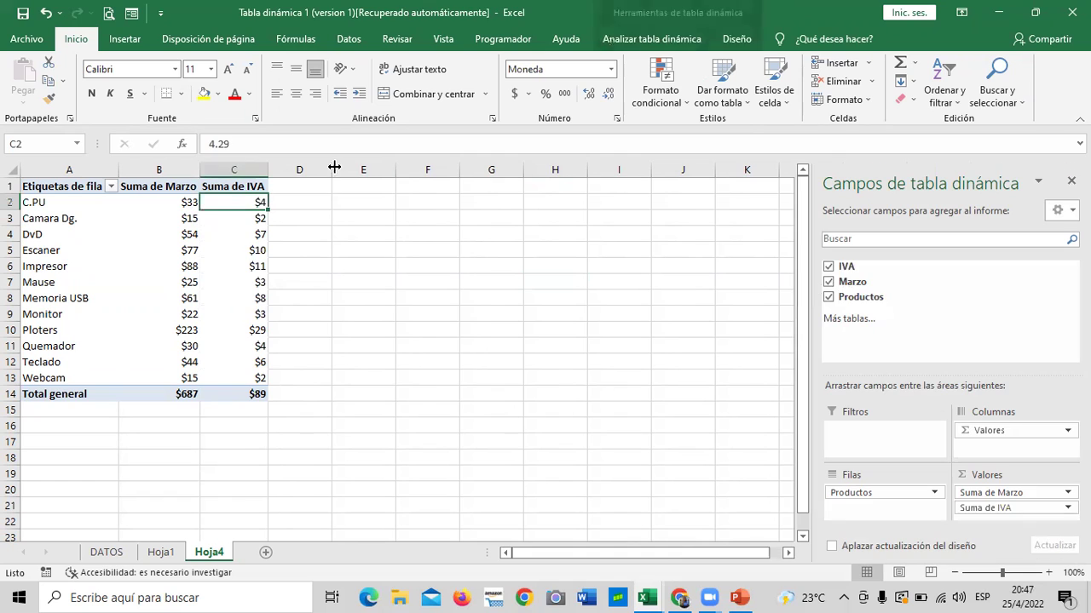
pyautogui.click(639, 42)
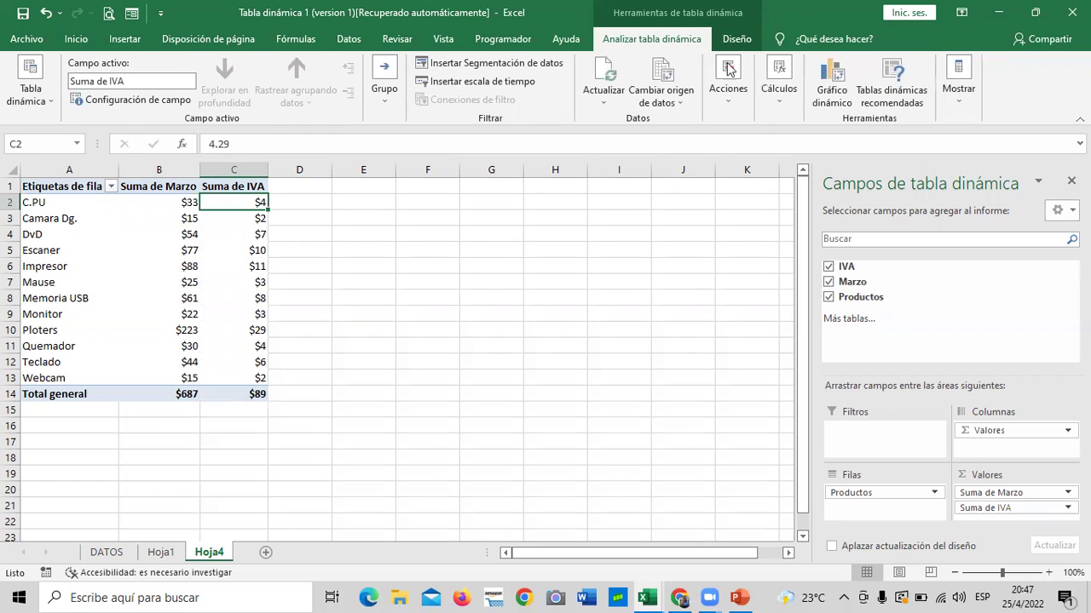
pyautogui.click(778, 90)
pyautogui.click(799, 158)
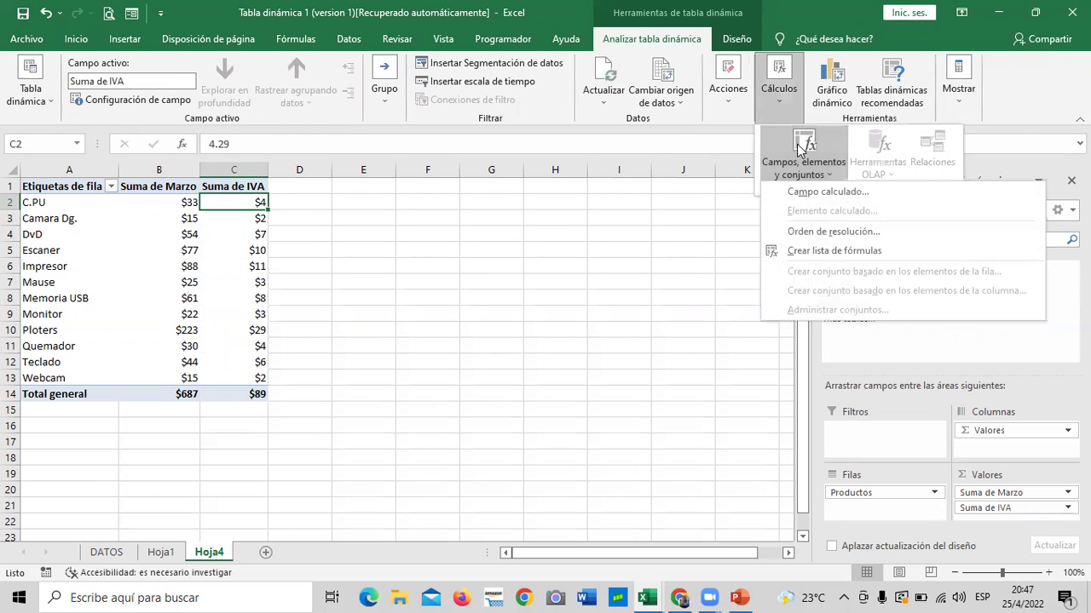
# - Start a new calculated field named TOTAL PRECIO E IVA
pyautogui.click(806, 190)
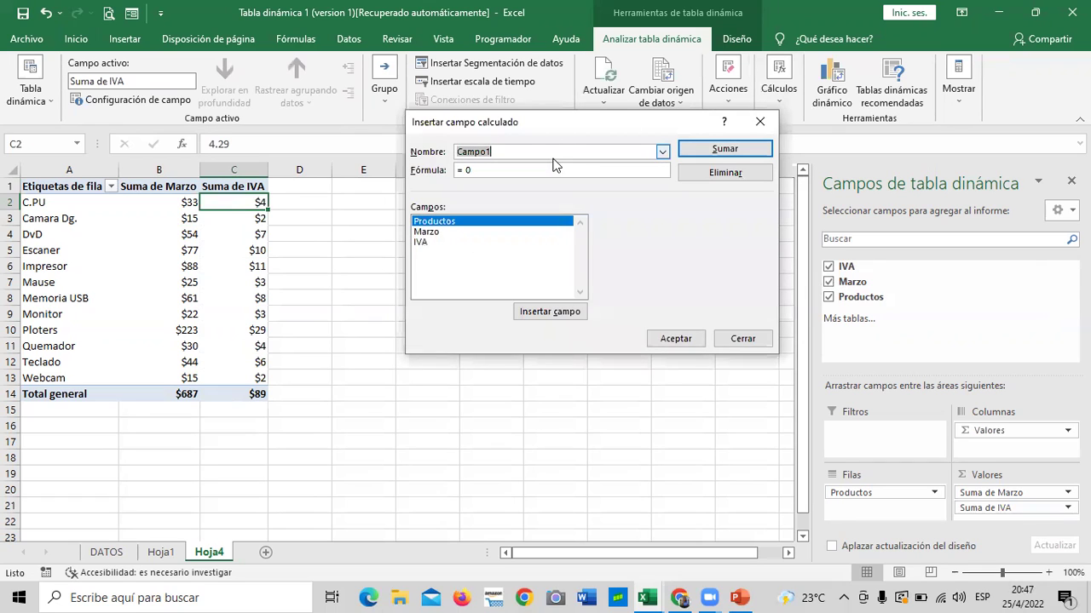
pyautogui.press('BackSpace')
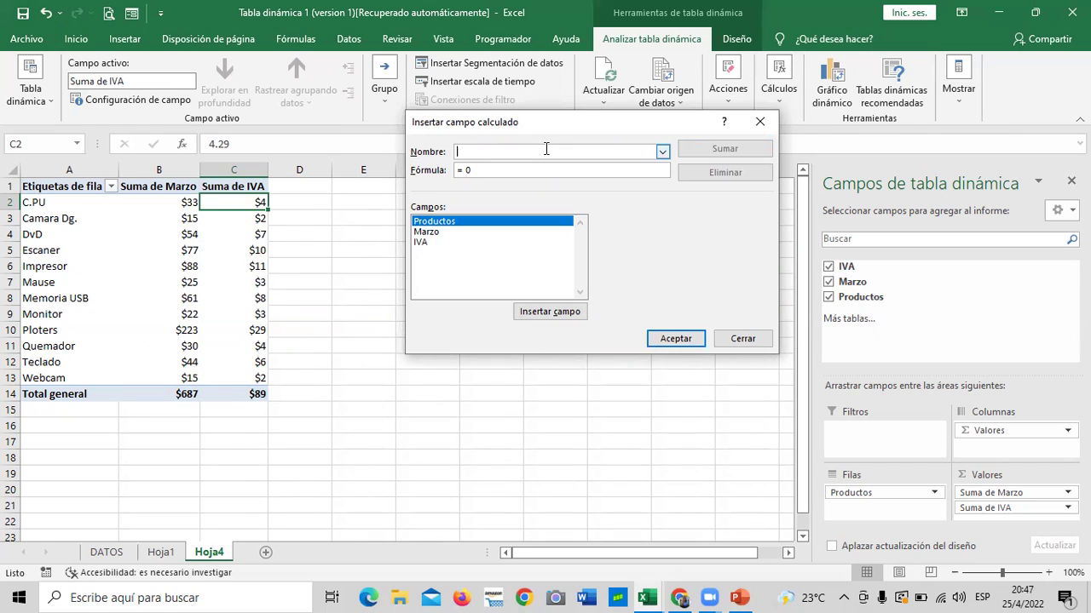
pyautogui.write('TOTA')
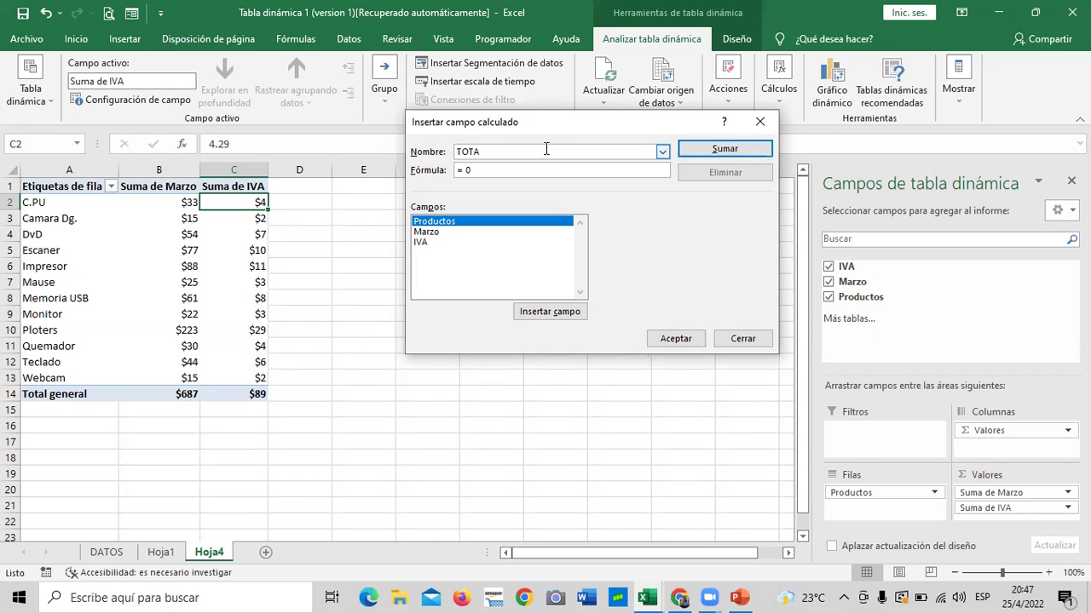
pyautogui.write('L IV')
pyautogui.press('BackSpace')
pyautogui.press('BackSpace')
pyautogui.write('PRECIO E ')
pyautogui.write('UVA')
pyautogui.press('BackSpace')
pyautogui.press('BackSpace')
pyautogui.press('BackSpace')
pyautogui.write('IVA')
pyautogui.click(579, 172)
pyautogui.press('BackSpace')
pyautogui.press('BackSpace')
# - Give it the formula =Marzo+IVA and create the field
pyautogui.doubleClick(433, 233)
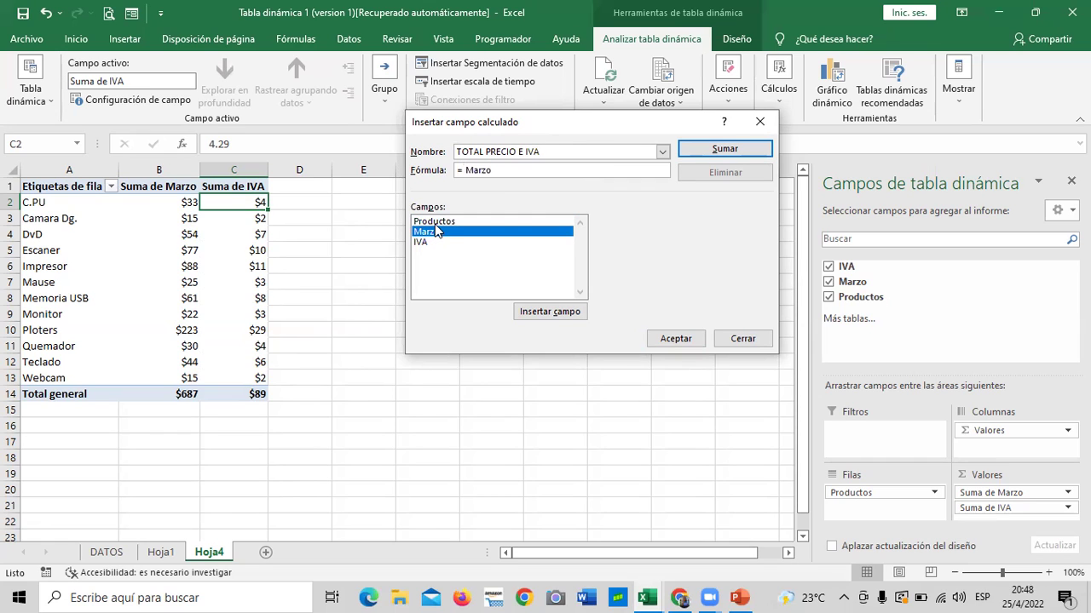
pyautogui.write('+')
pyautogui.click(454, 242)
pyautogui.doubleClick(454, 243)
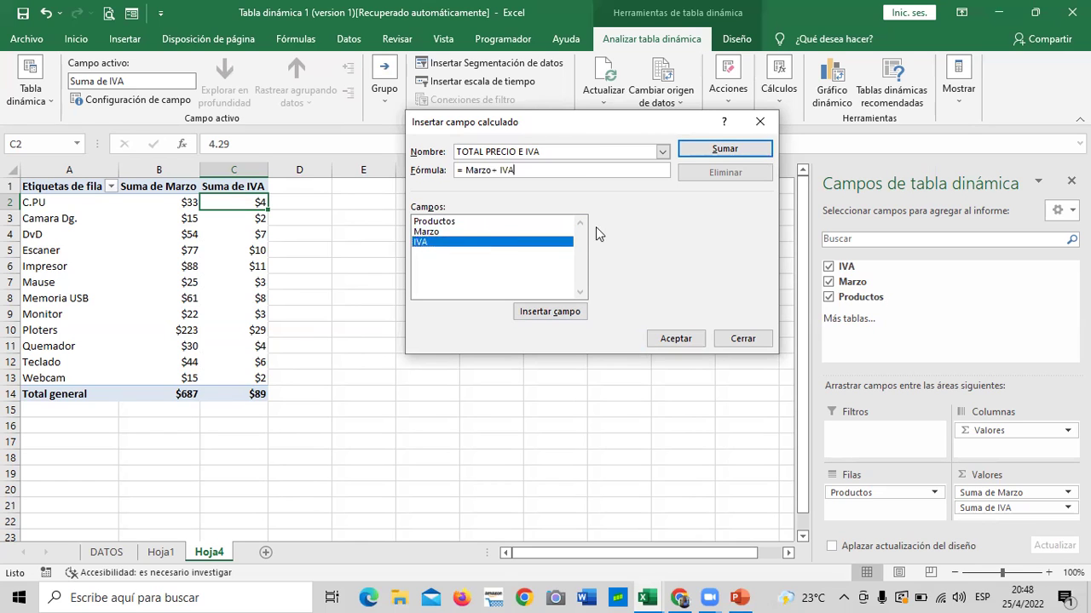
pyautogui.click(676, 339)
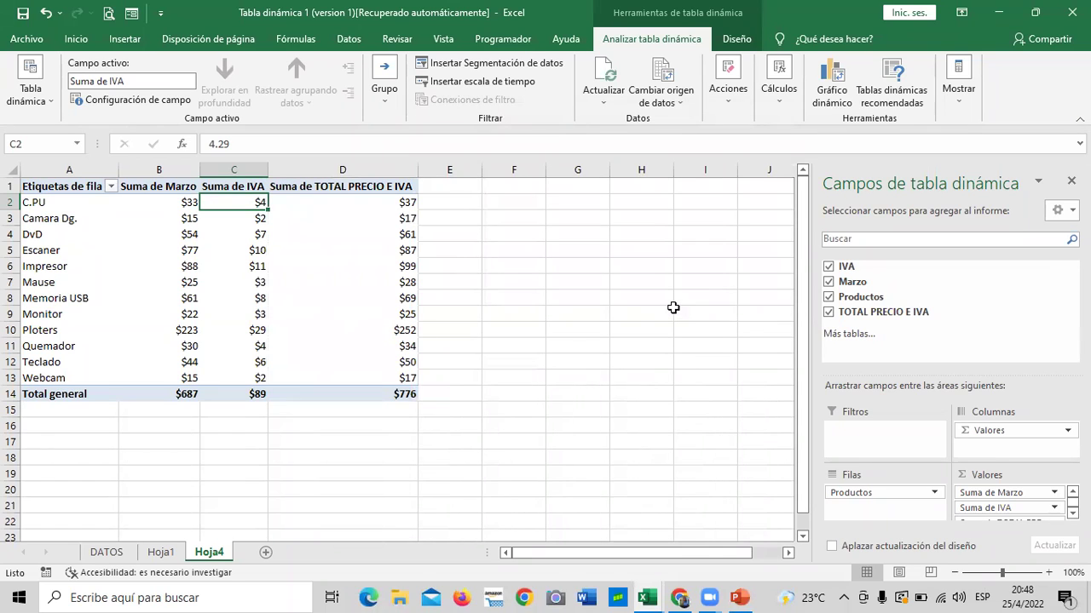
pyautogui.click(541, 265)
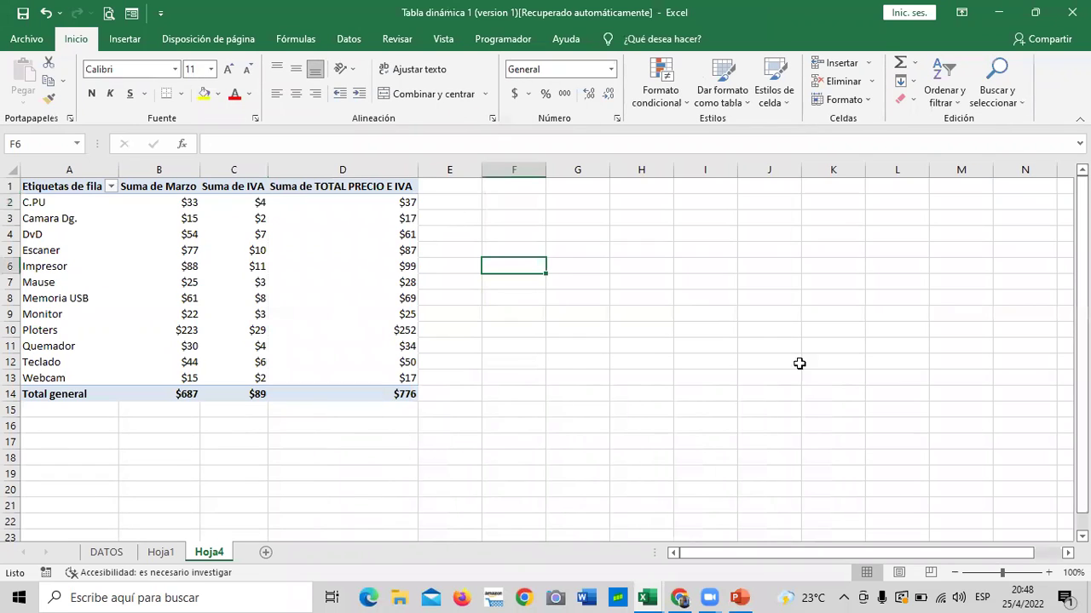
pyautogui.click(182, 204)
pyautogui.click(254, 204)
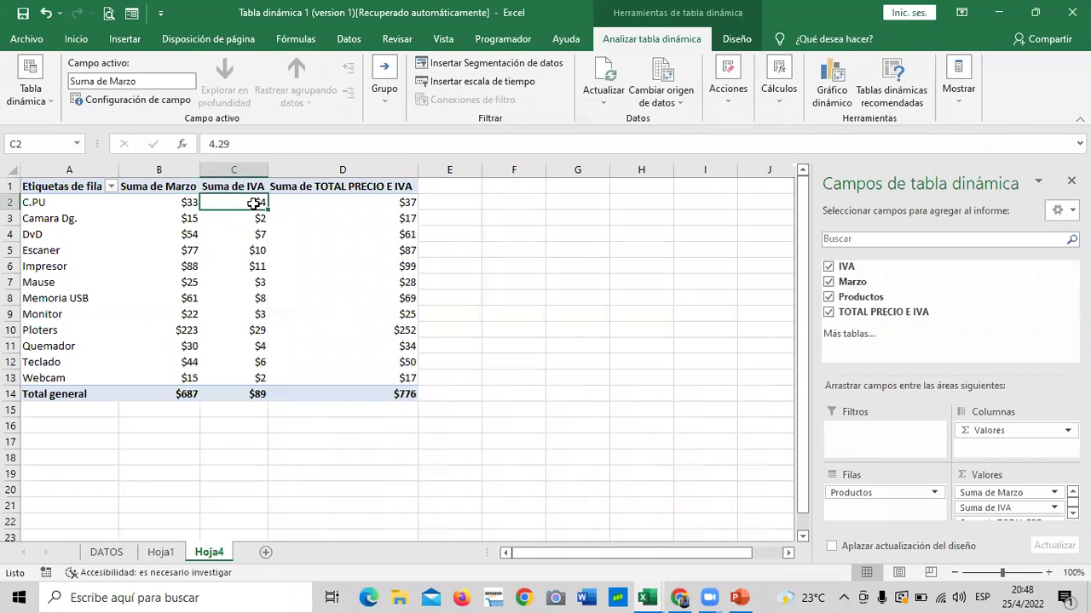
pyautogui.click(408, 207)
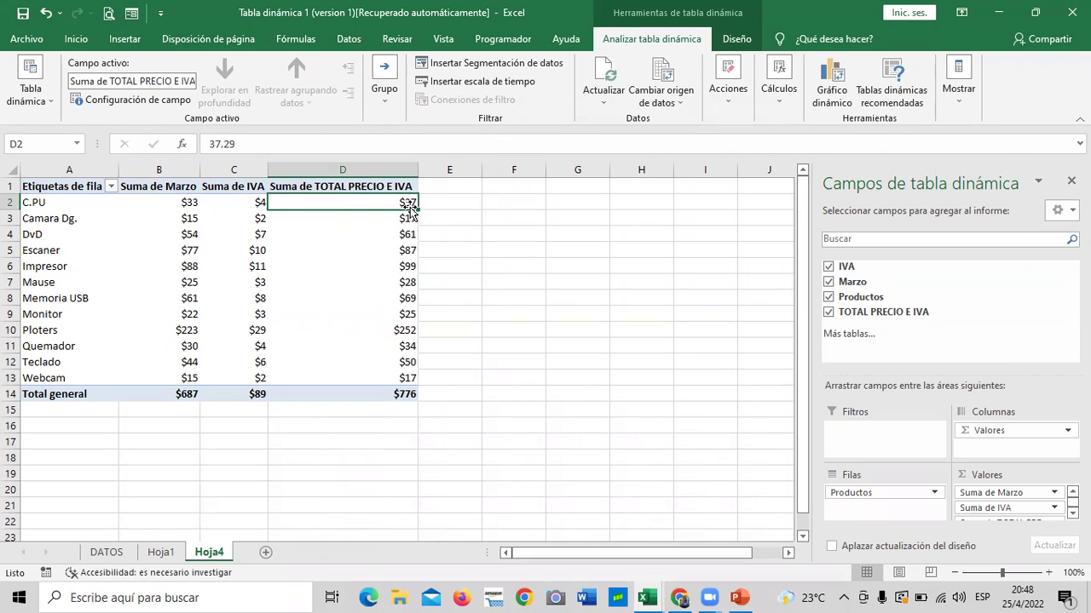
pyautogui.click(784, 109)
pyautogui.click(788, 141)
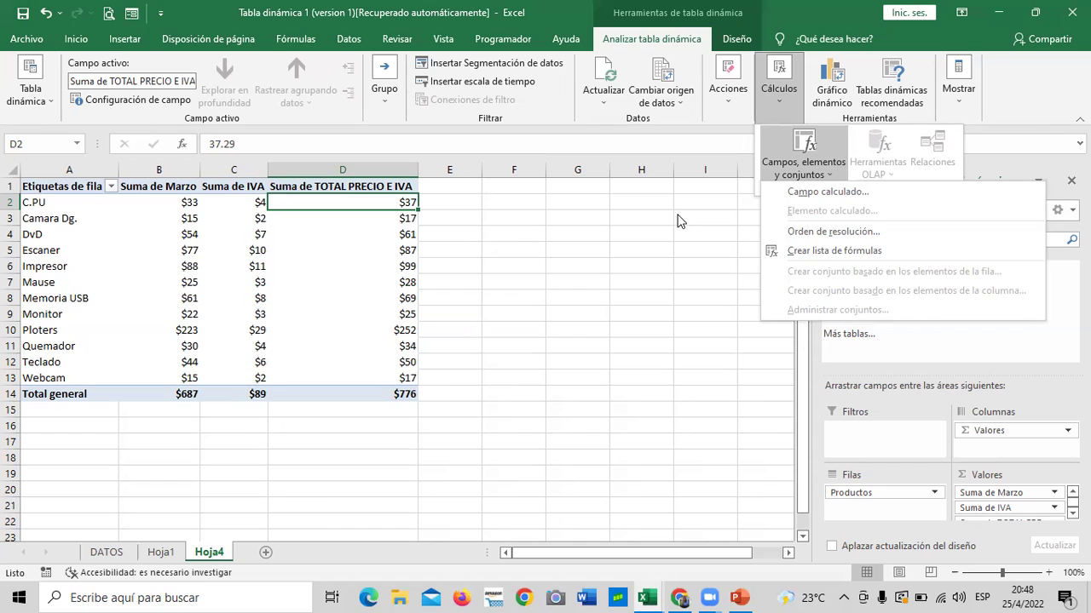
pyautogui.click(637, 234)
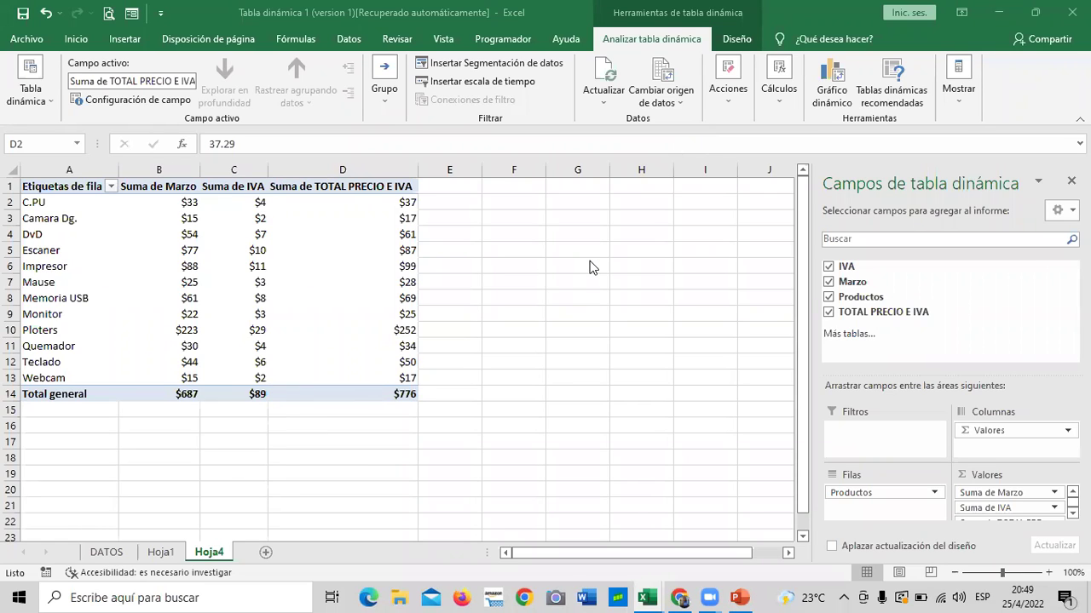
pyautogui.click(772, 103)
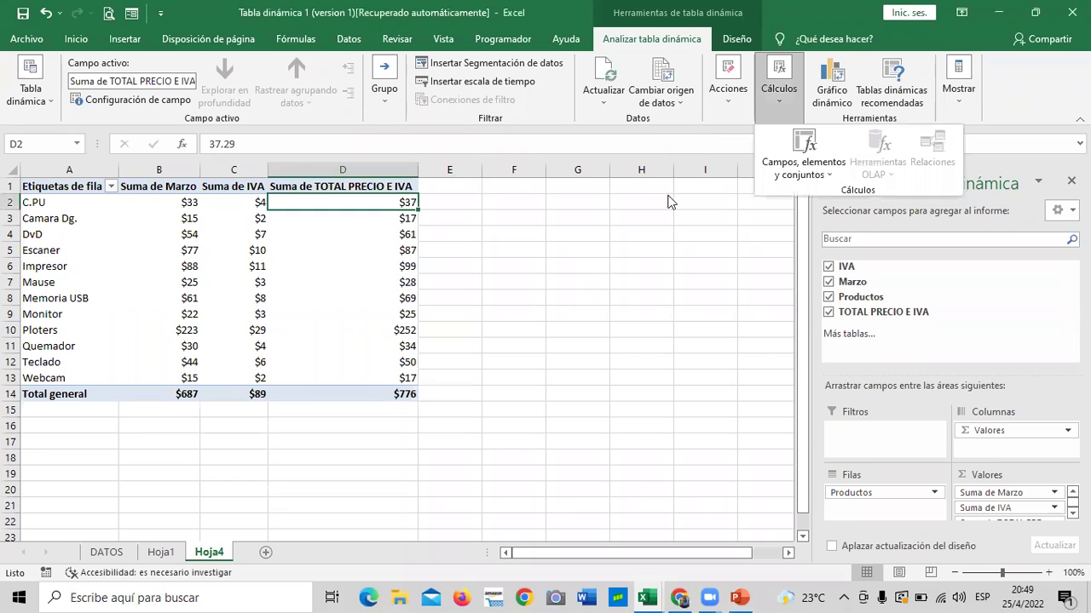
pyautogui.click(579, 298)
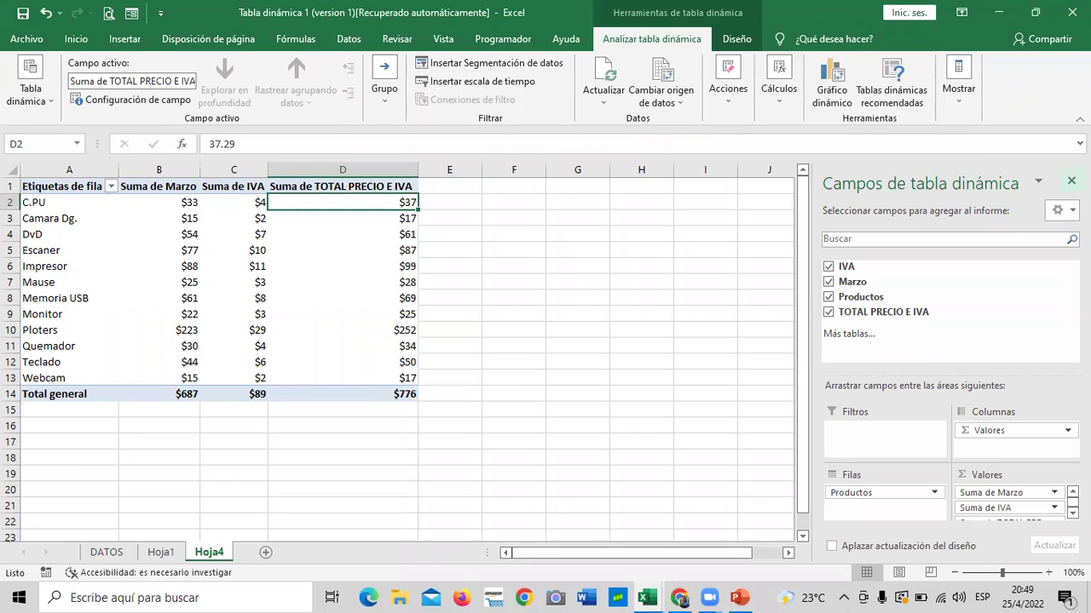
pyautogui.click(699, 289)
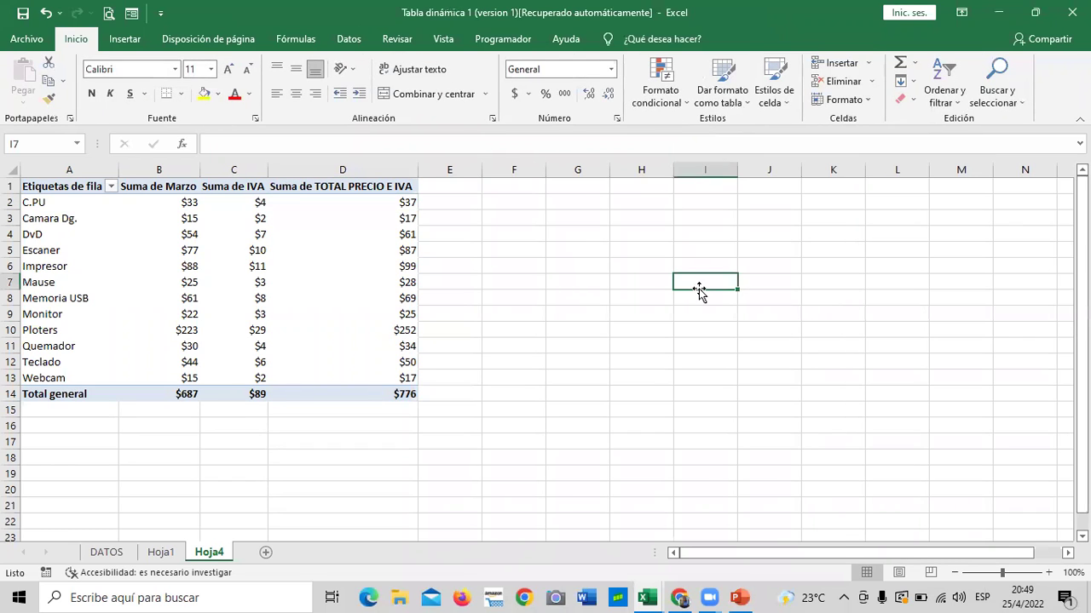
# - Glance through the DATOS rows, then return to the Hoja1 sales-per-store pivot
pyautogui.click(109, 552)
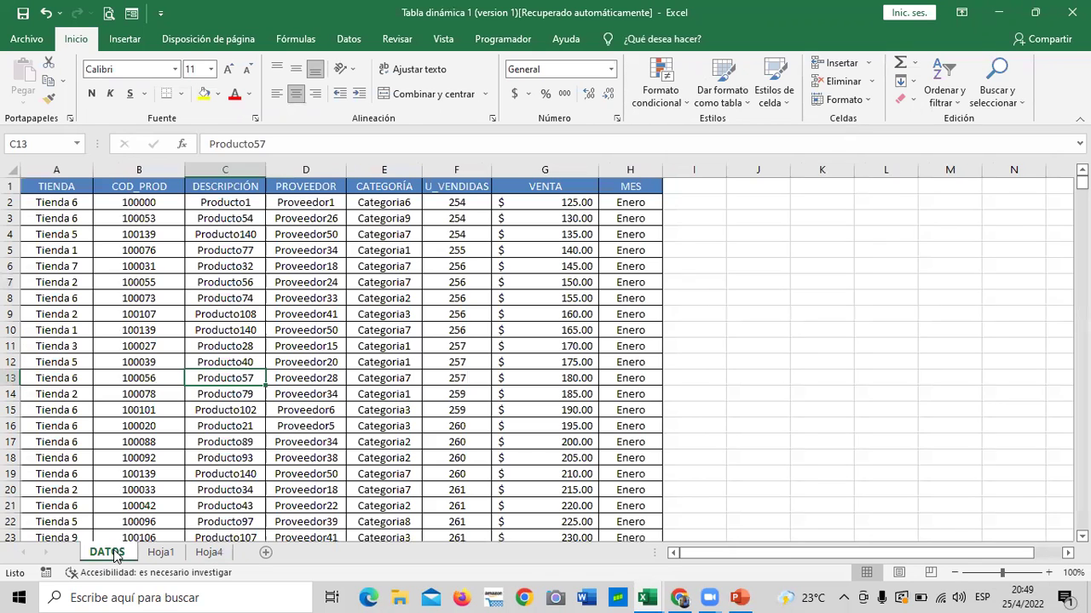
pyautogui.scroll(-5, 300, 247)
pyautogui.scroll(-6, 350, 373)
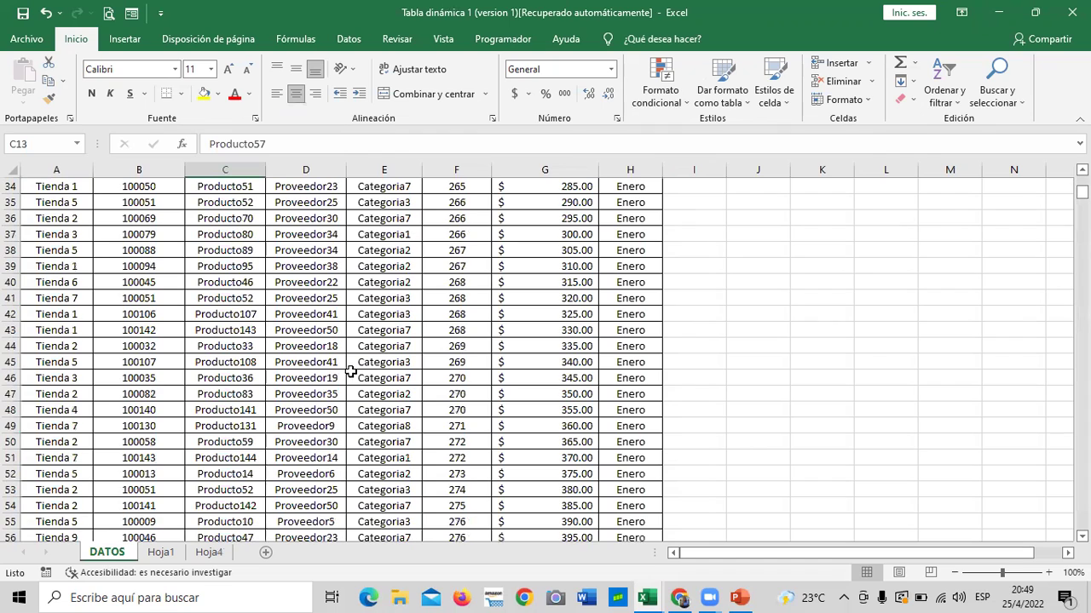
pyautogui.click(162, 553)
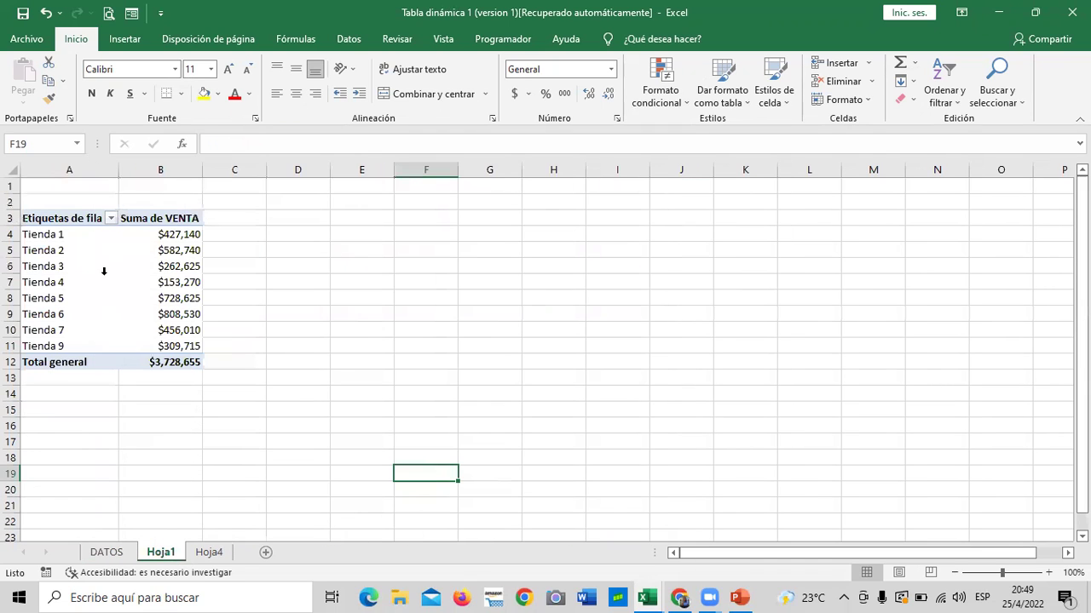
pyautogui.moveTo(185, 250)
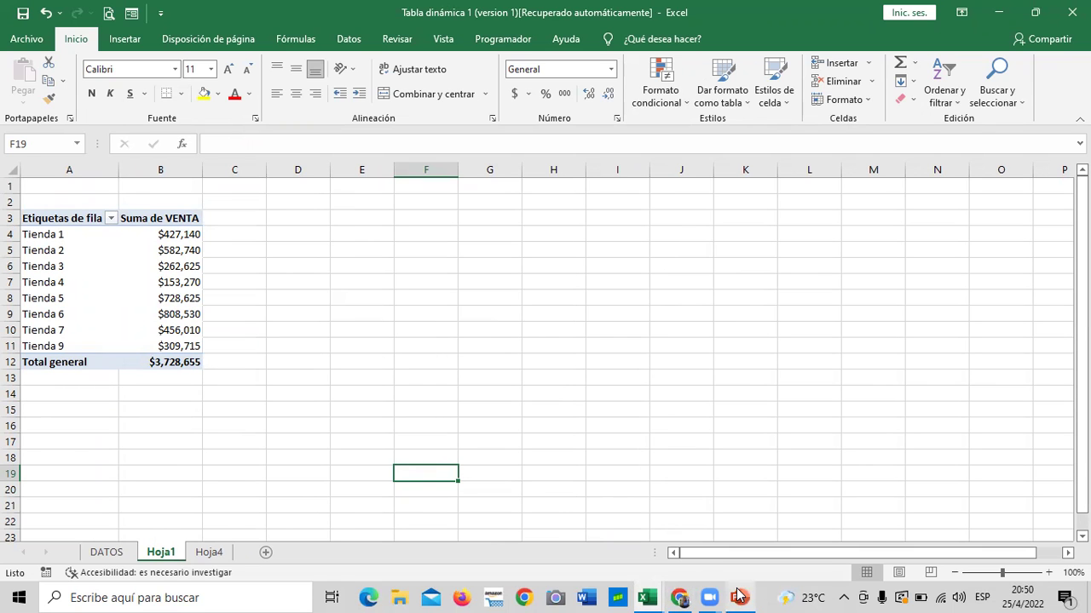
# - Bring the Tablas dinámicas presentation forward and review slide 11's pivot exercise list
pyautogui.moveTo(737, 595)
pyautogui.click(756, 541)
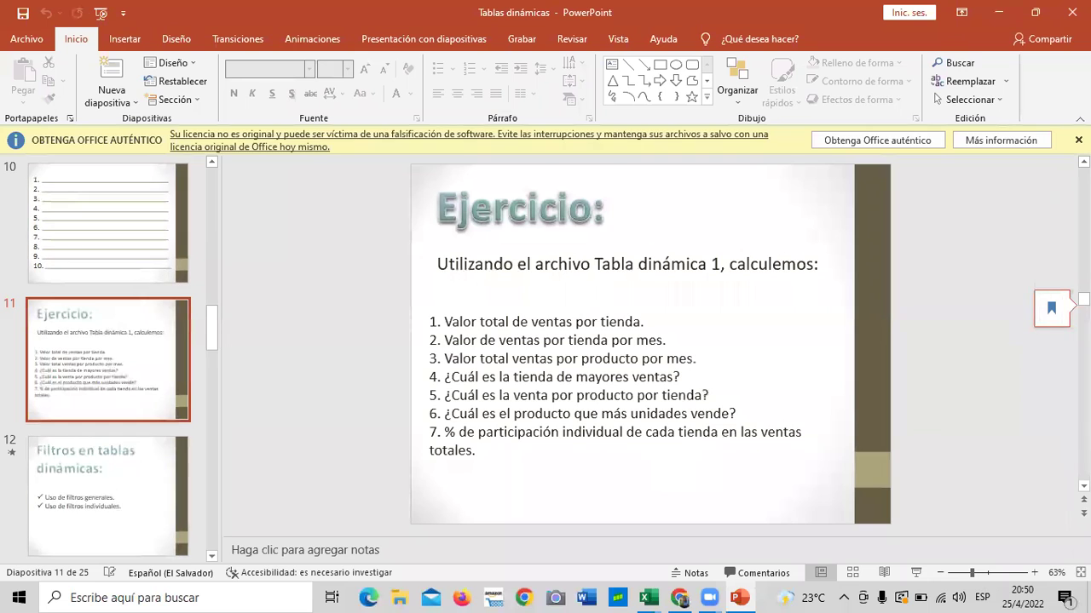
pyautogui.scroll(1, 139, 353)
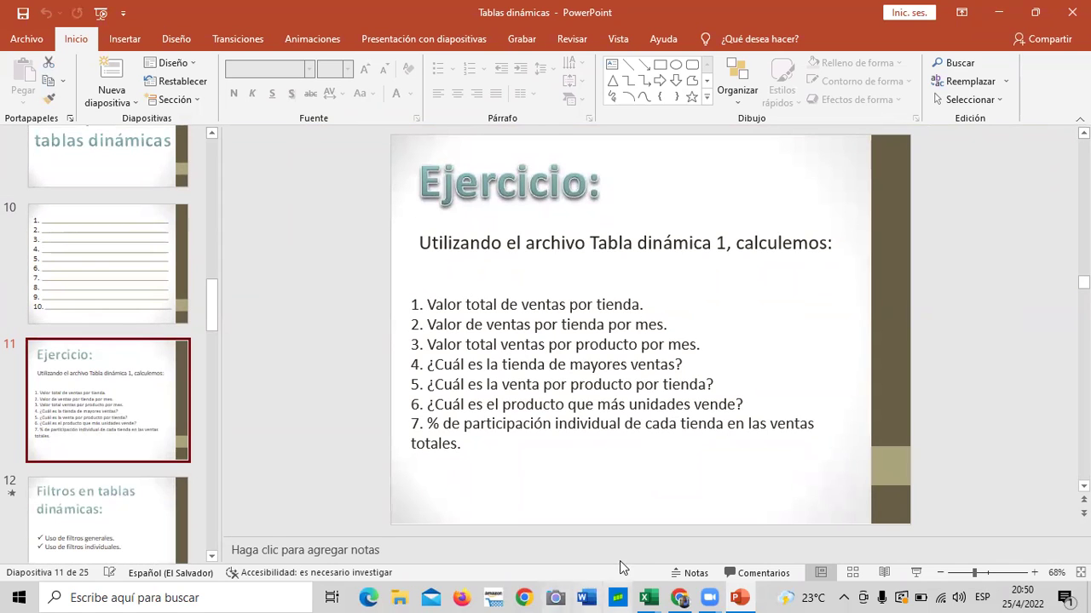
pyautogui.moveTo(649, 595)
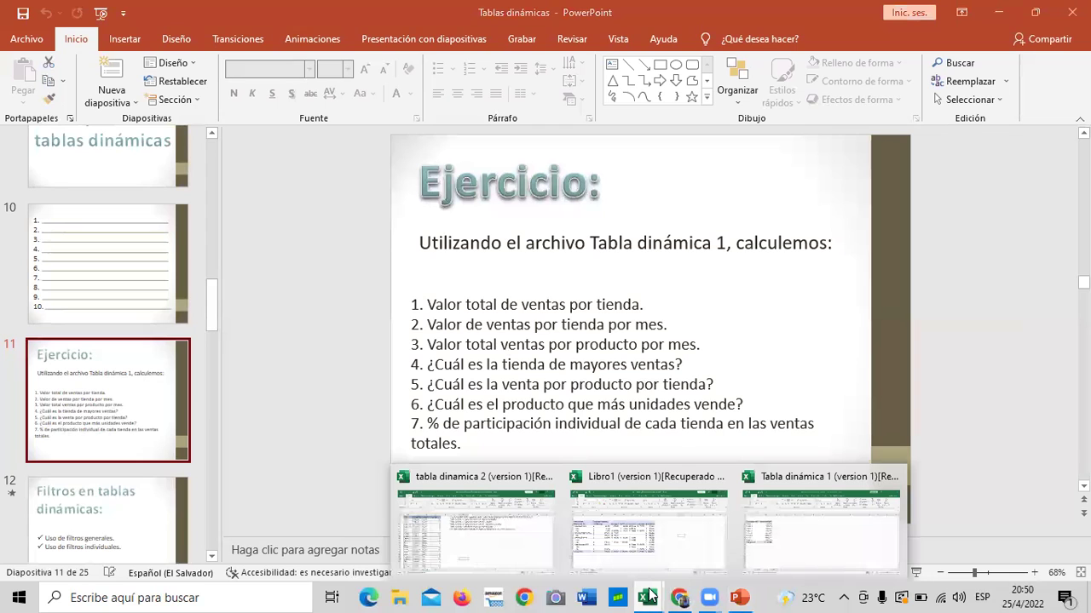
# - Switch to the Tabla dinámica 1 workbook and scroll through the DATOS rows
pyautogui.click(746, 550)
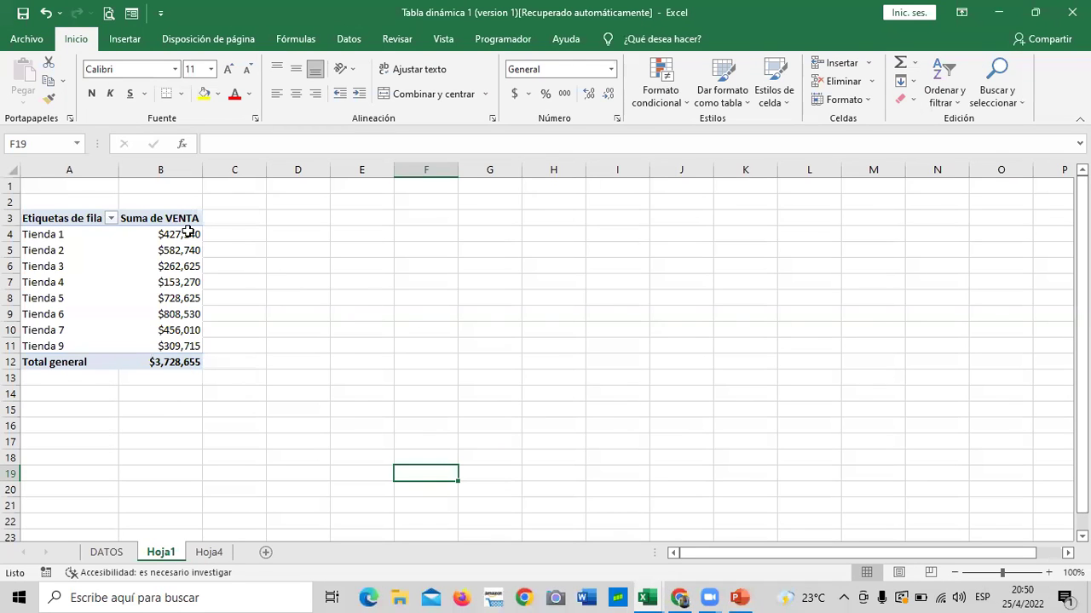
pyautogui.click(118, 554)
pyautogui.scroll(6, 282, 401)
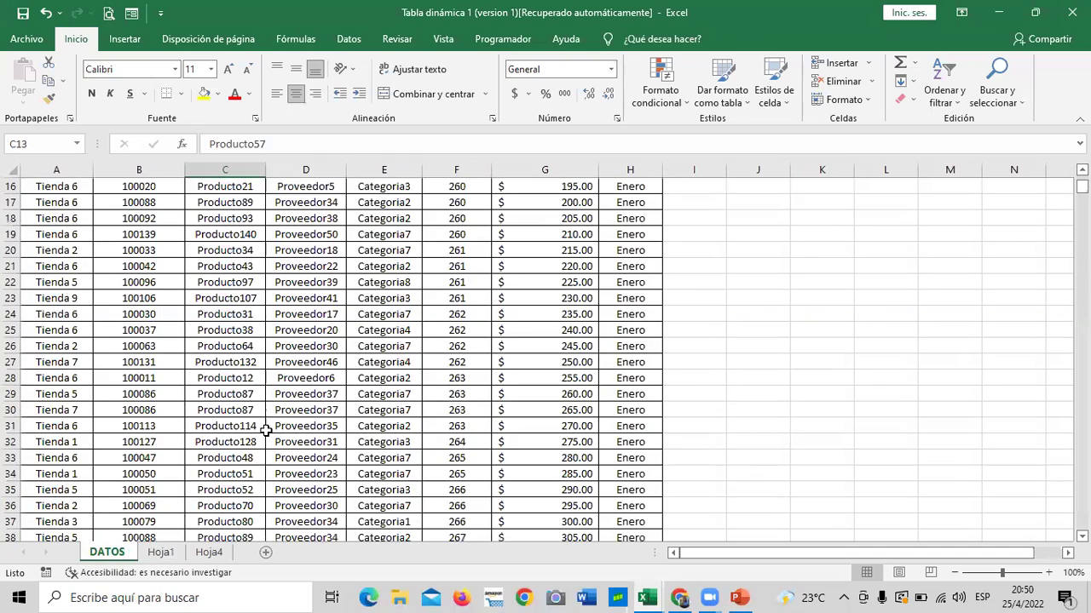
pyautogui.scroll(5, 277, 407)
pyautogui.scroll(-6, 269, 413)
pyautogui.scroll(-10, 273, 414)
pyautogui.scroll(-11, 255, 414)
pyautogui.scroll(-18, 250, 412)
pyautogui.scroll(-13, 250, 410)
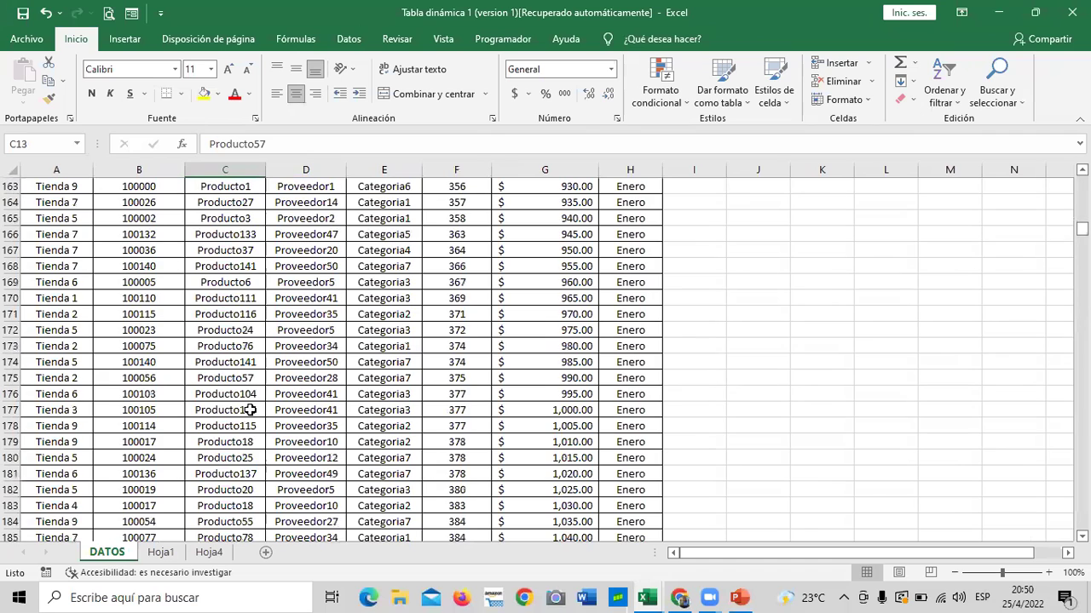
pyautogui.scroll(-1, 250, 410)
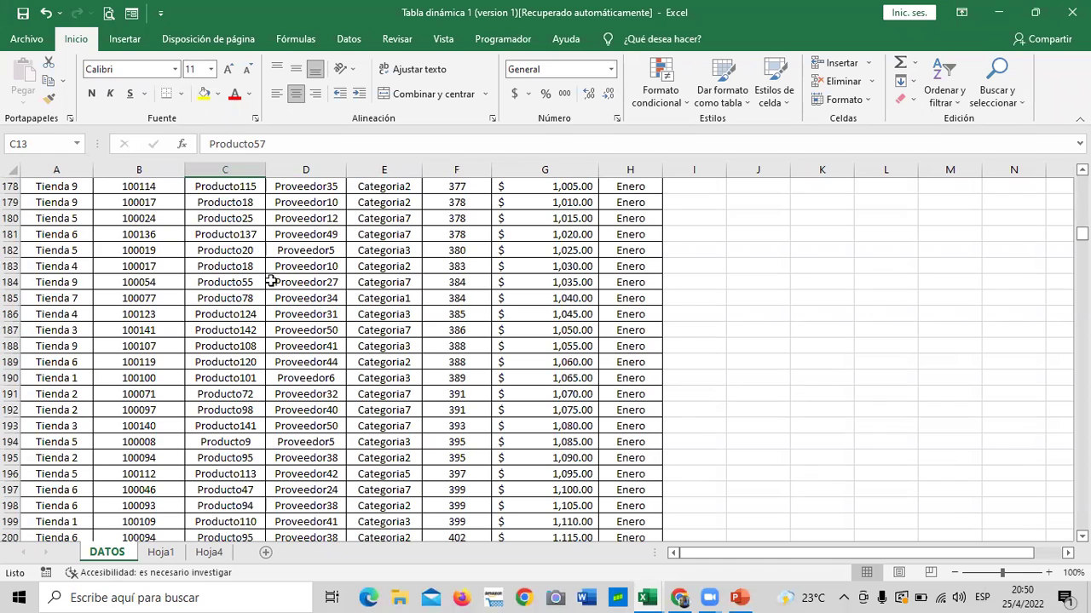
pyautogui.scroll(-4, 255, 294)
pyautogui.scroll(-8, 243, 312)
pyautogui.scroll(-6, 239, 322)
pyautogui.scroll(12, 236, 327)
pyautogui.scroll(6, 227, 335)
# - Inspect row 185 (Categoria1, Producto78), then go back to Hoja1
pyautogui.click(360, 297)
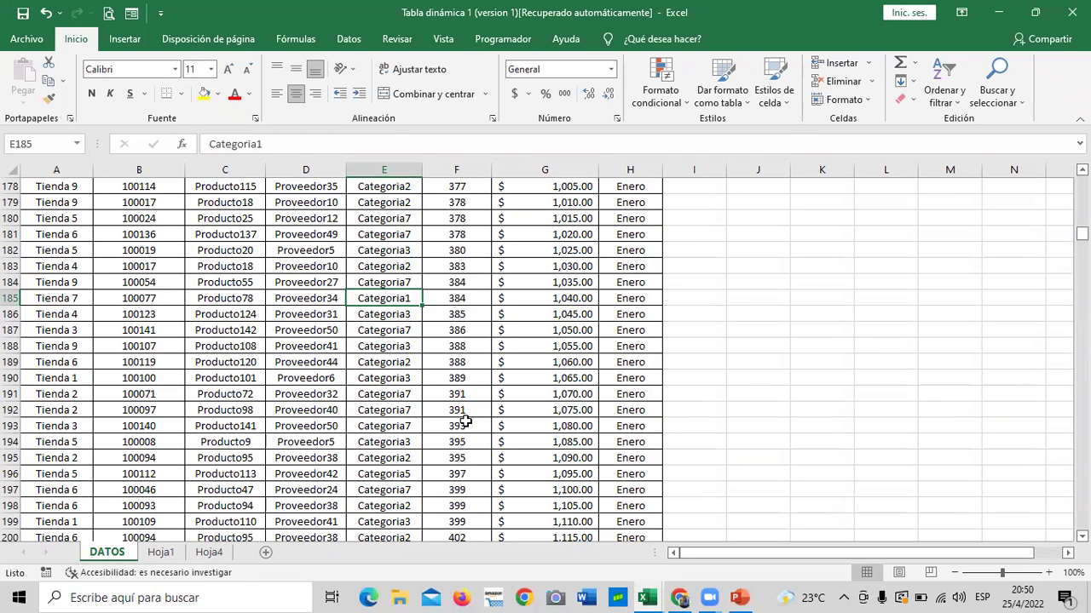
pyautogui.click(196, 294)
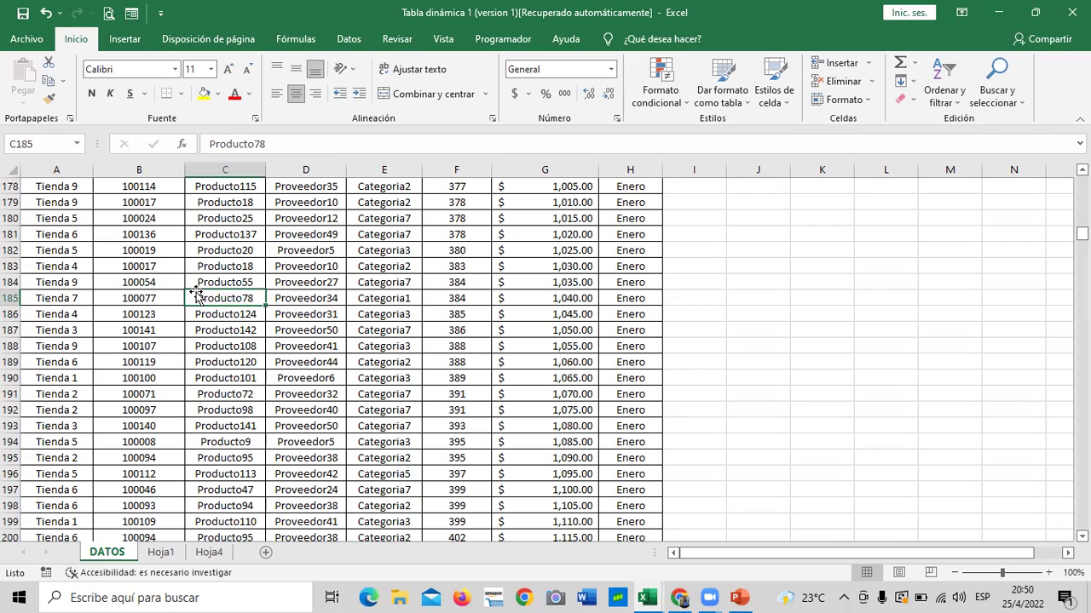
pyautogui.click(160, 554)
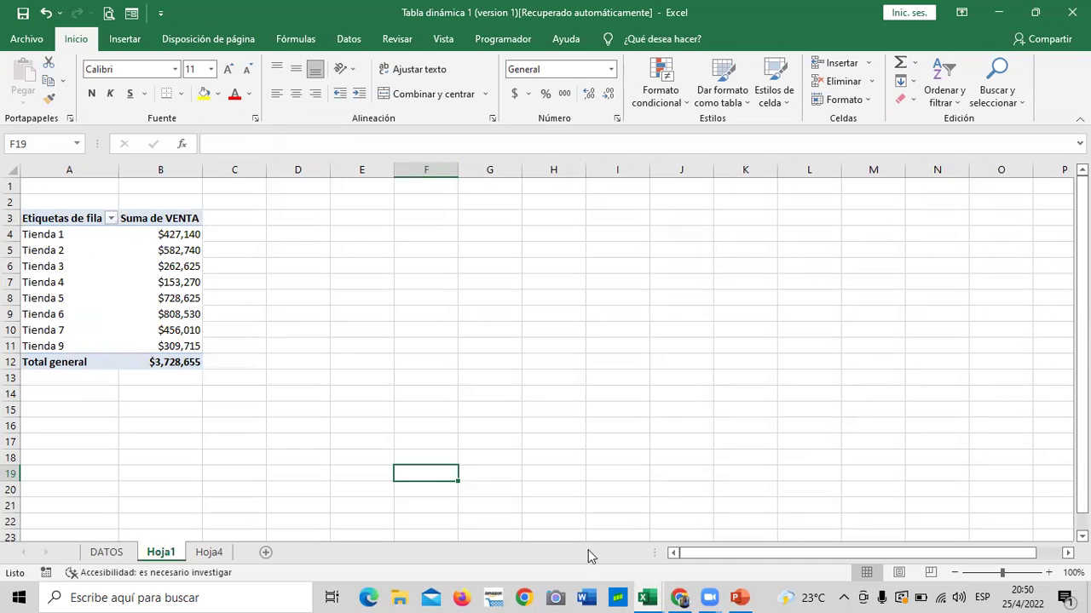
# - Switch briefly to PowerPoint, then bring the Tabla dinámica 1 workbook back in front
pyautogui.click(740, 598)
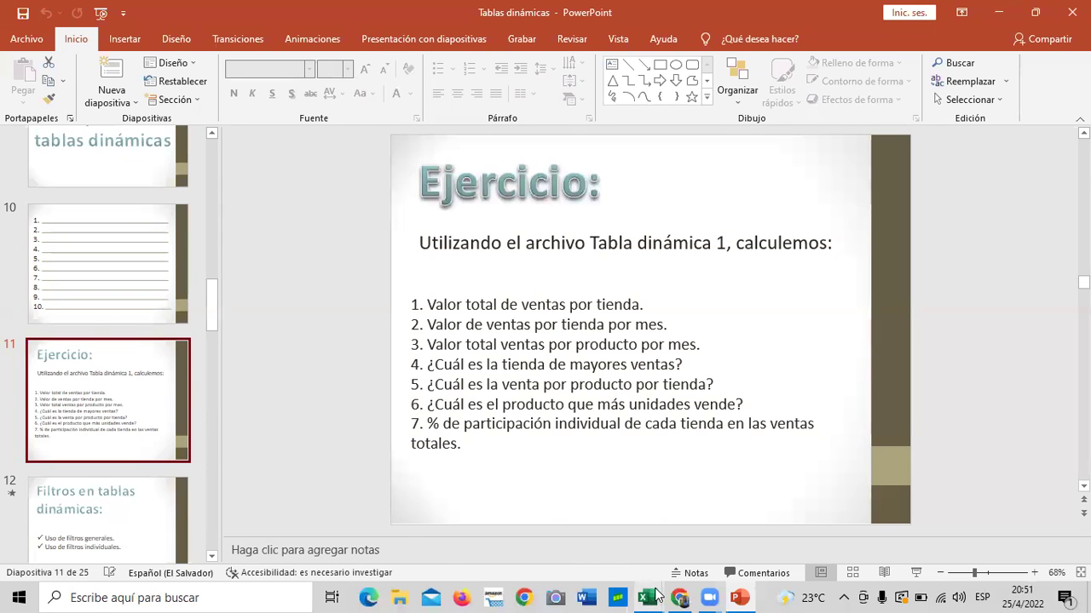
pyautogui.moveTo(650, 595)
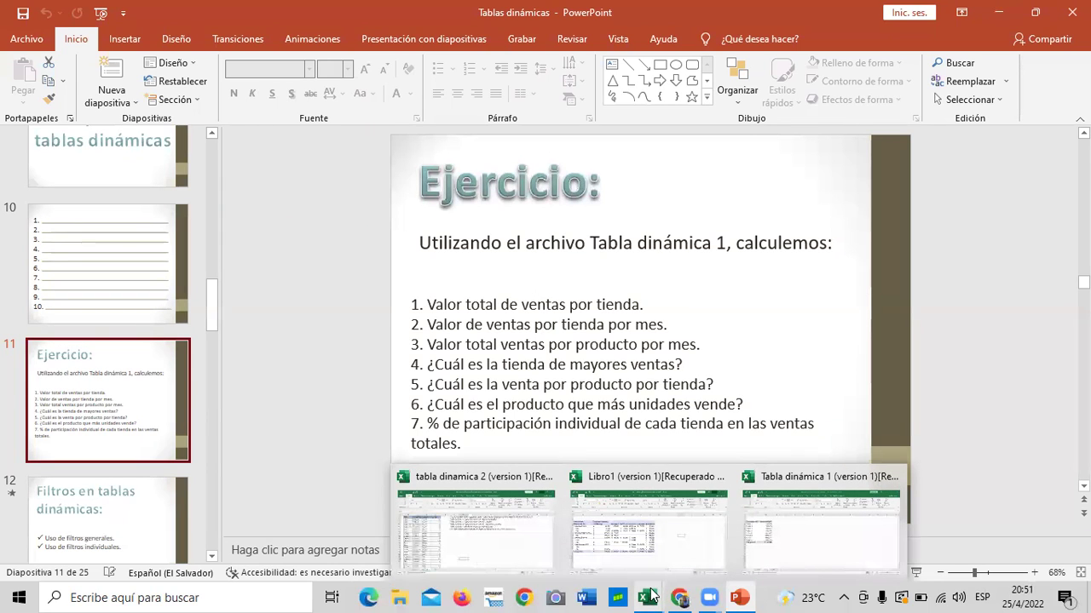
pyautogui.click(781, 545)
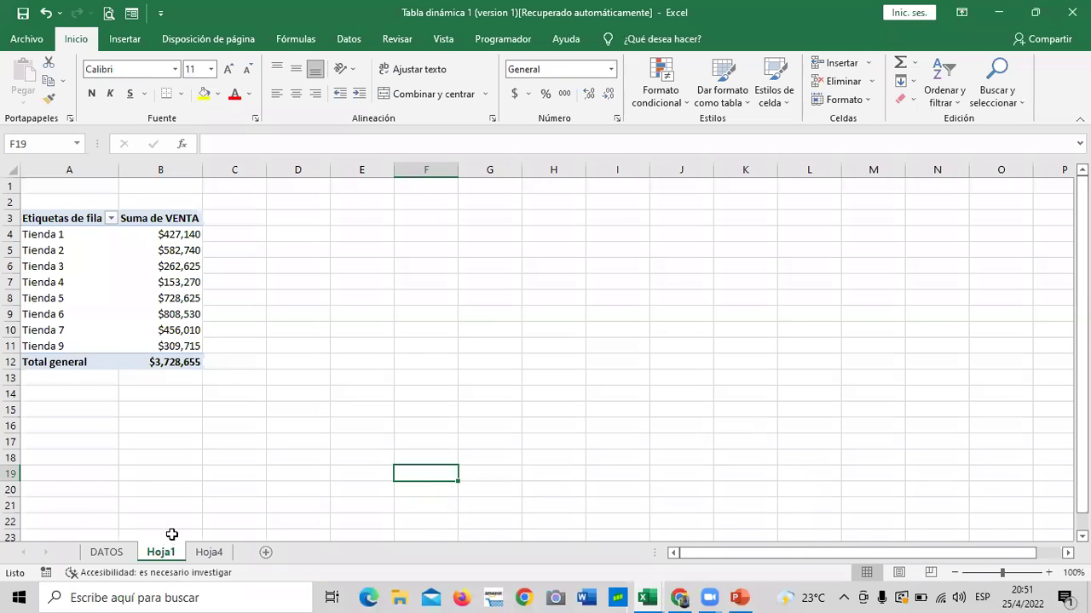
# - From the DATOS data, create a blank pivot table via Tablas dinámicas recomendadas
pyautogui.click(107, 553)
pyautogui.click(305, 345)
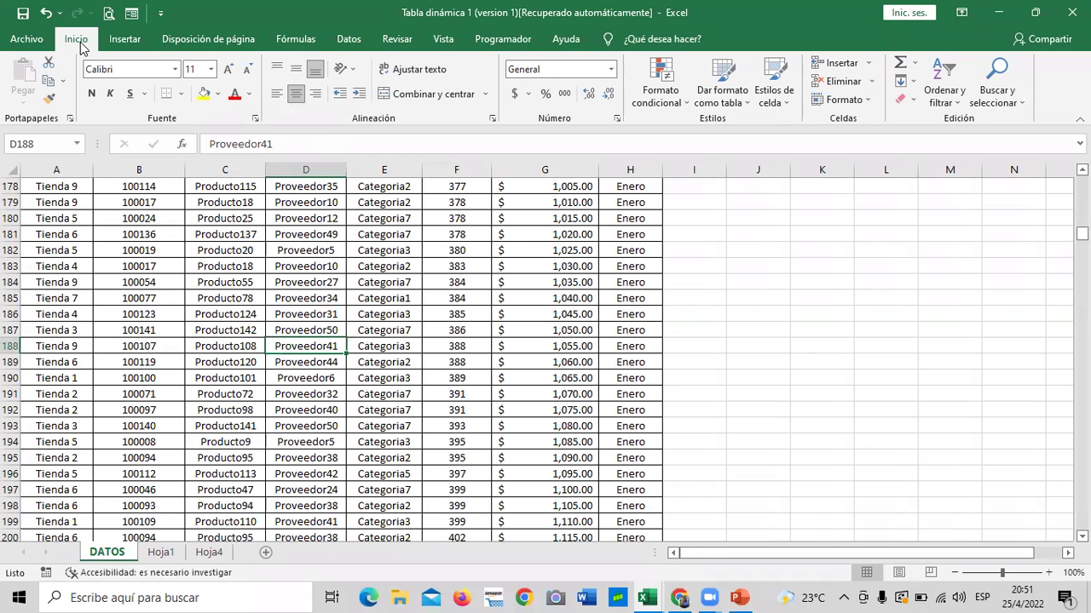
pyautogui.click(123, 40)
pyautogui.click(95, 95)
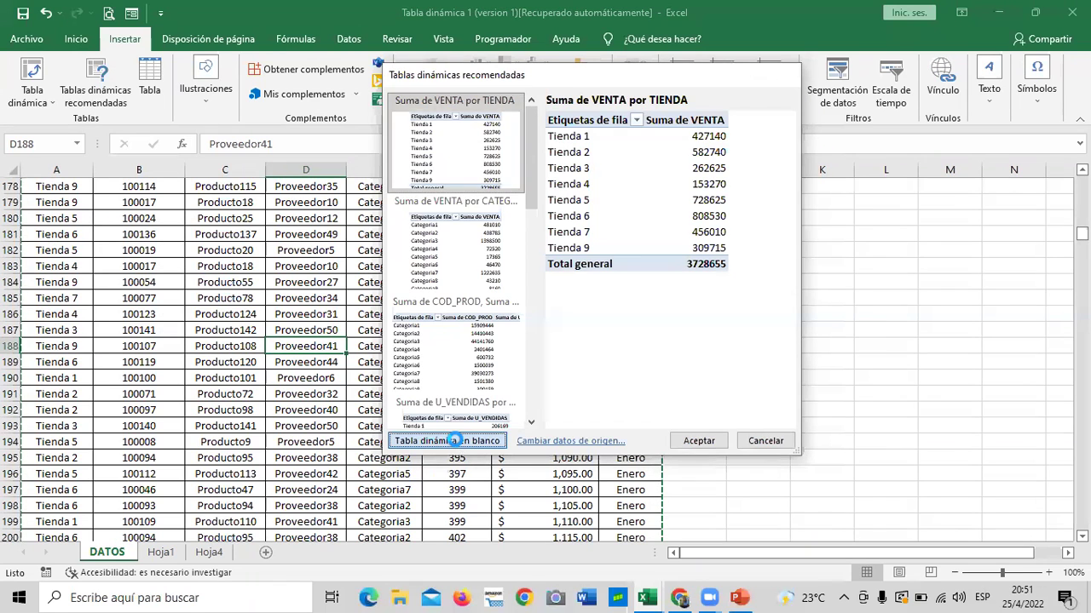
pyautogui.click(455, 443)
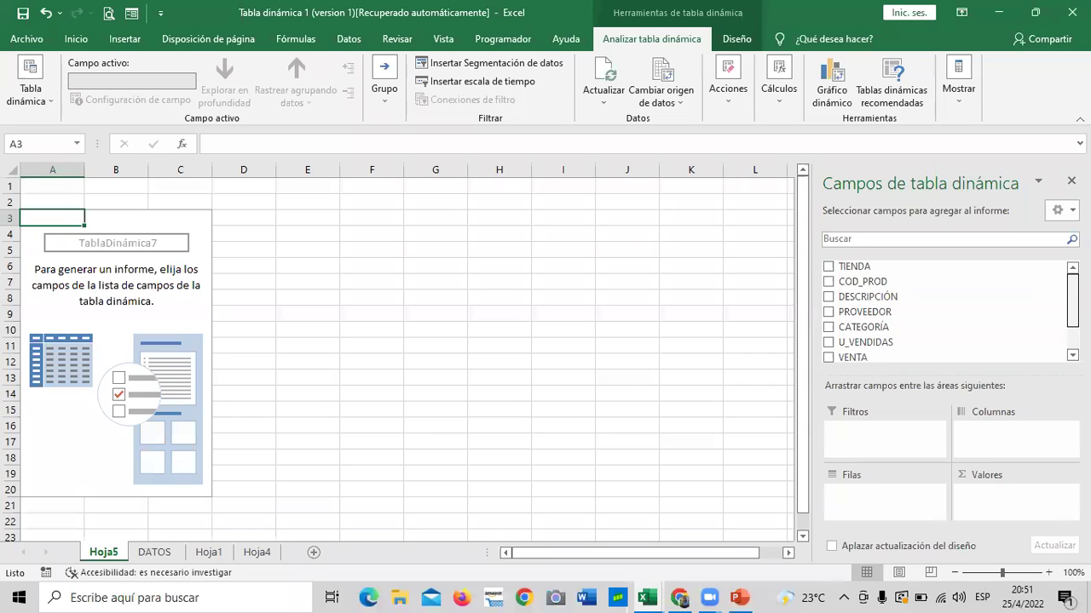
# - Add TIENDA, VENTA and MES to the Hoja5 pivot table
pyautogui.click(828, 267)
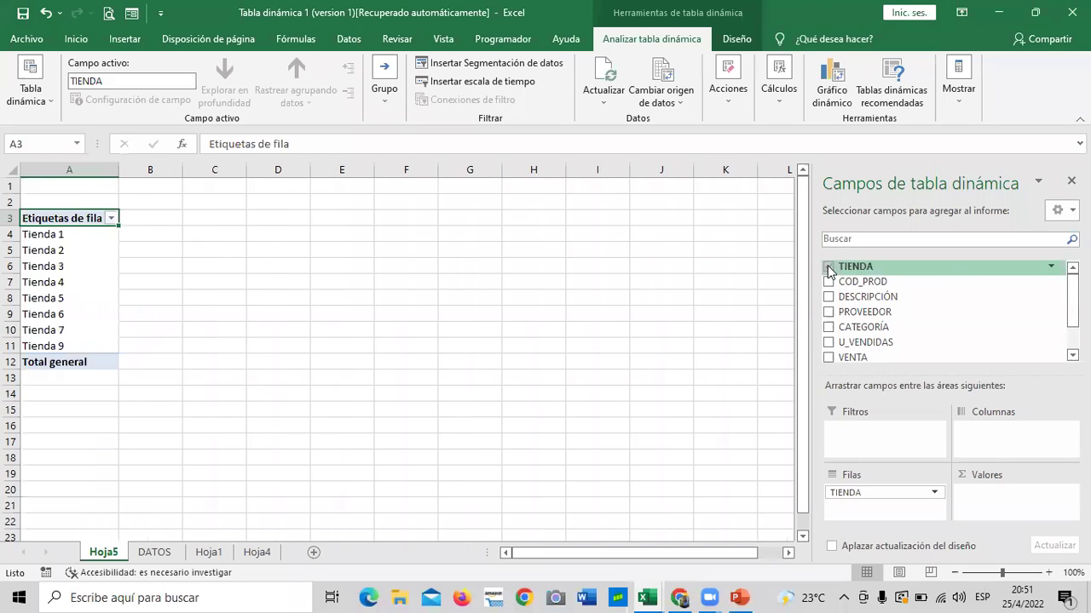
pyautogui.click(829, 358)
pyautogui.scroll(-2, 886, 362)
pyautogui.click(829, 333)
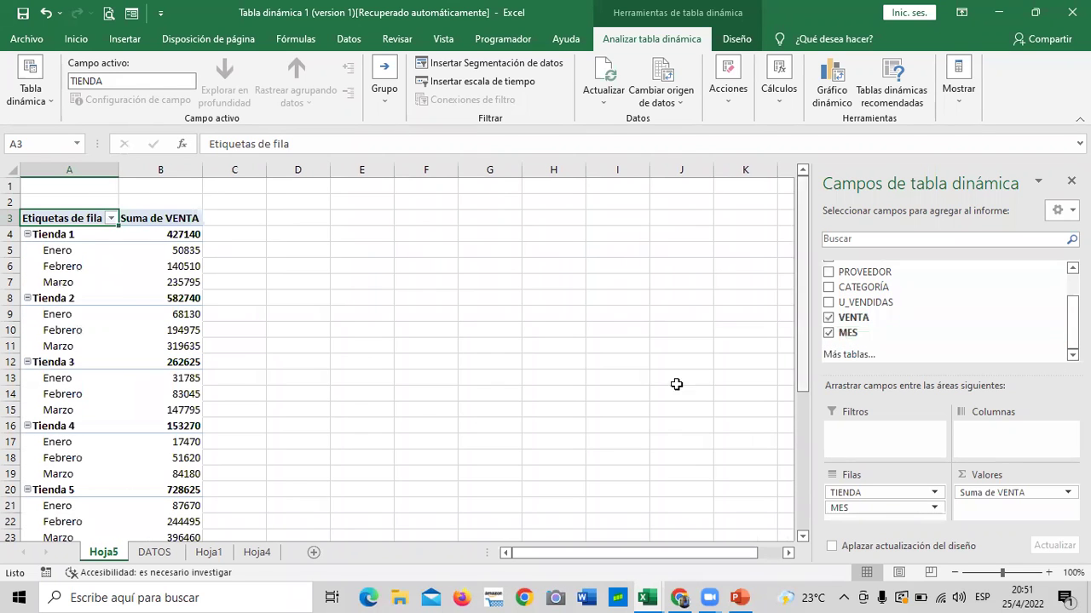
pyautogui.scroll(-5, 255, 294)
pyautogui.scroll(-5, 281, 341)
pyautogui.scroll(4, 287, 367)
pyautogui.scroll(5, 289, 376)
pyautogui.scroll(1, 289, 377)
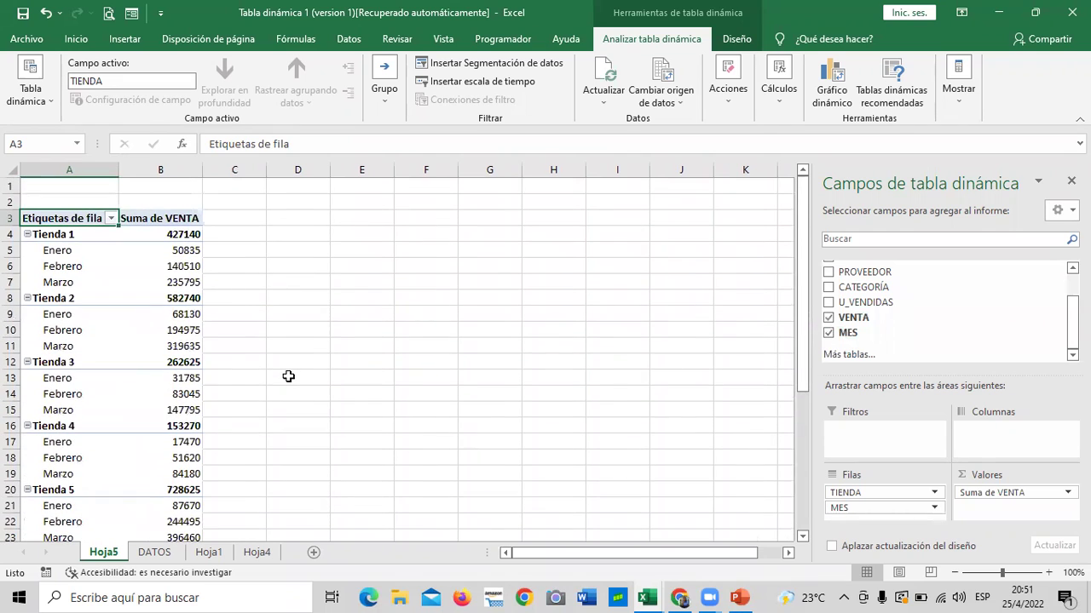
# - Move MES from Filas to Columnas so Enero, Febrero and Marzo run across
pyautogui.moveTo(891, 509); pyautogui.dragTo(1009, 446)
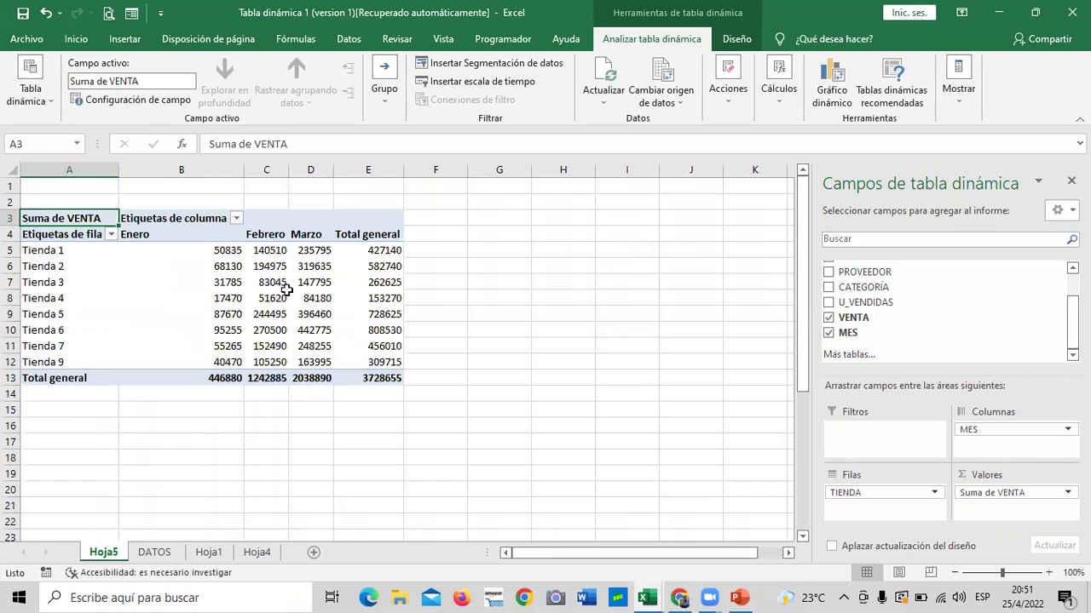
pyautogui.moveTo(286, 291)
pyautogui.moveTo(310, 316)
pyautogui.click(341, 438)
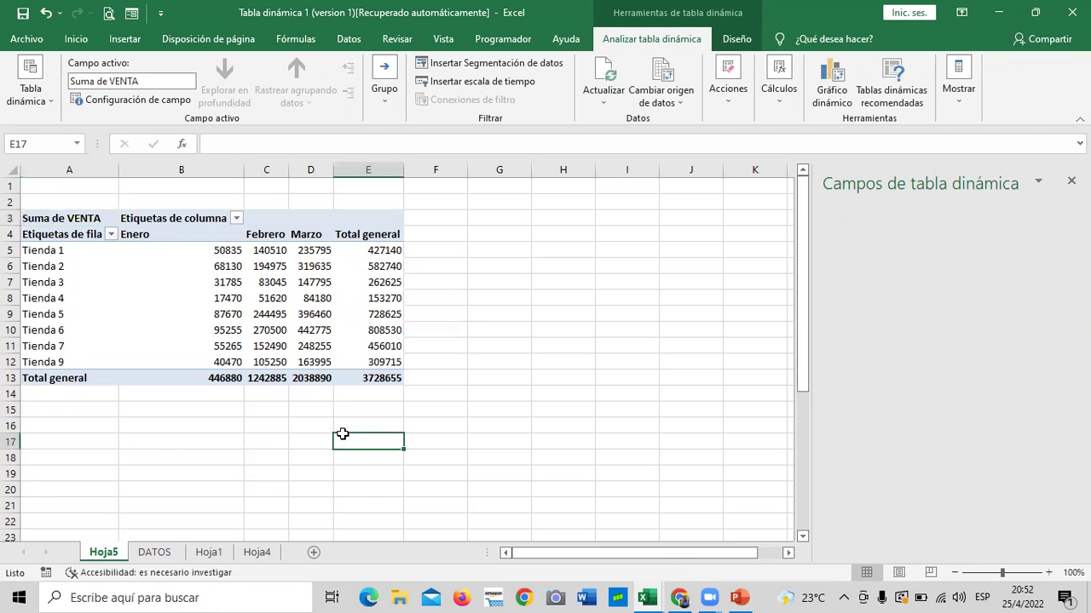
# - Review the Ejercicio slide in PowerPoint, then return to the Tabla dinámica 1 workbook
pyautogui.moveTo(739, 597)
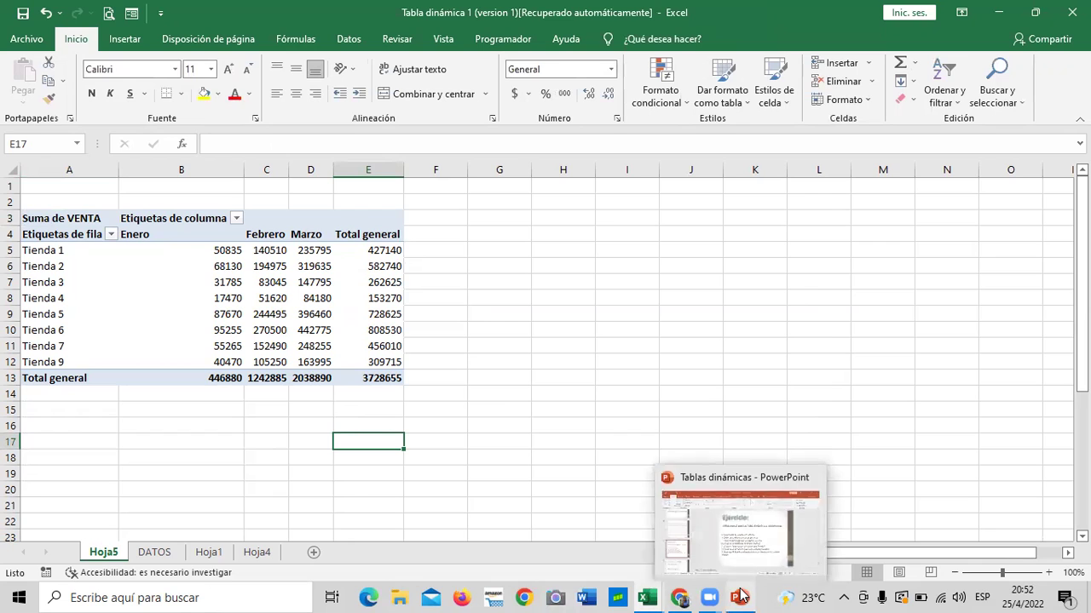
pyautogui.click(749, 551)
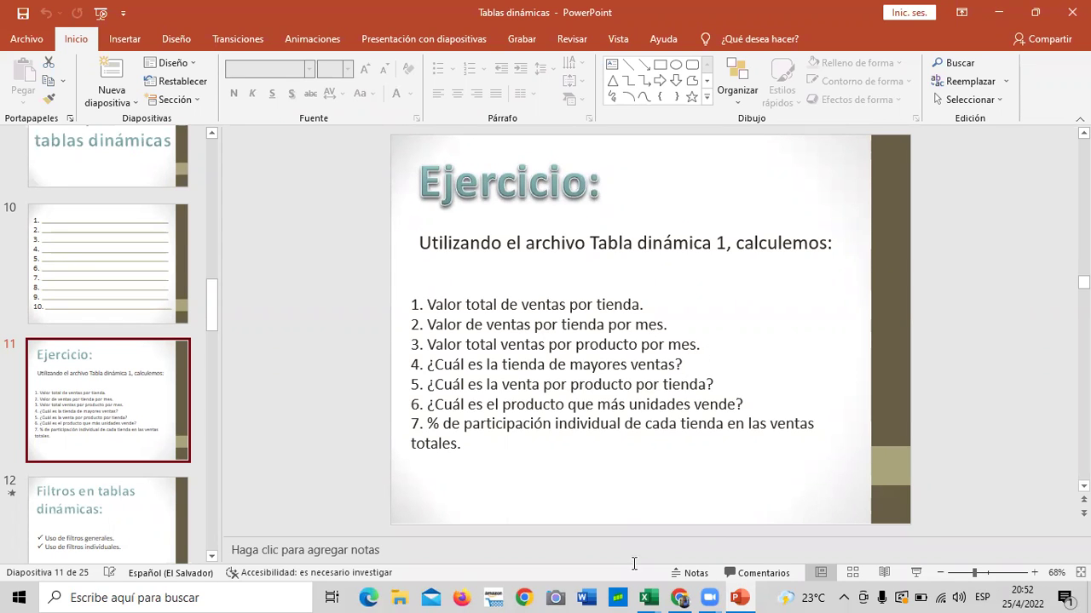
pyautogui.moveTo(660, 594)
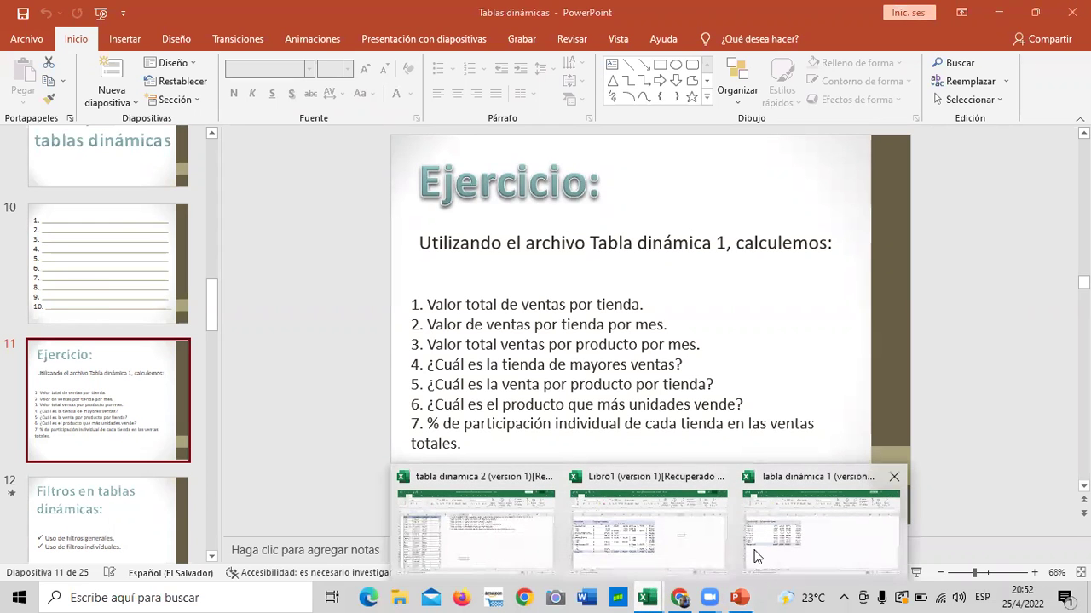
pyautogui.click(757, 550)
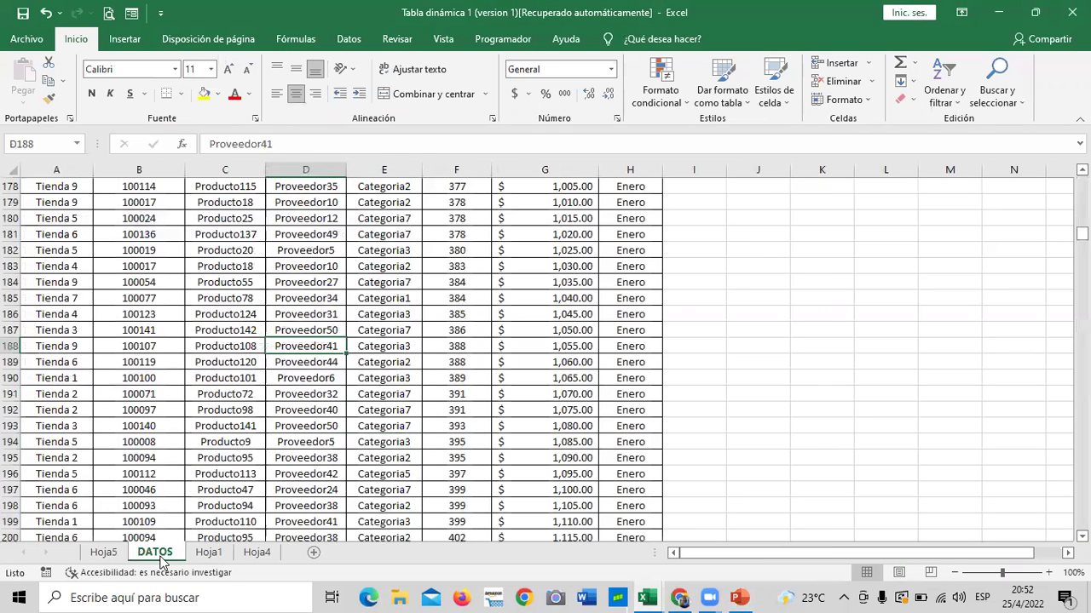
# - Insert a blank pivot table from the DATOS sheet onto a new sheet
pyautogui.click(155, 553)
pyautogui.click(201, 300)
pyautogui.click(120, 39)
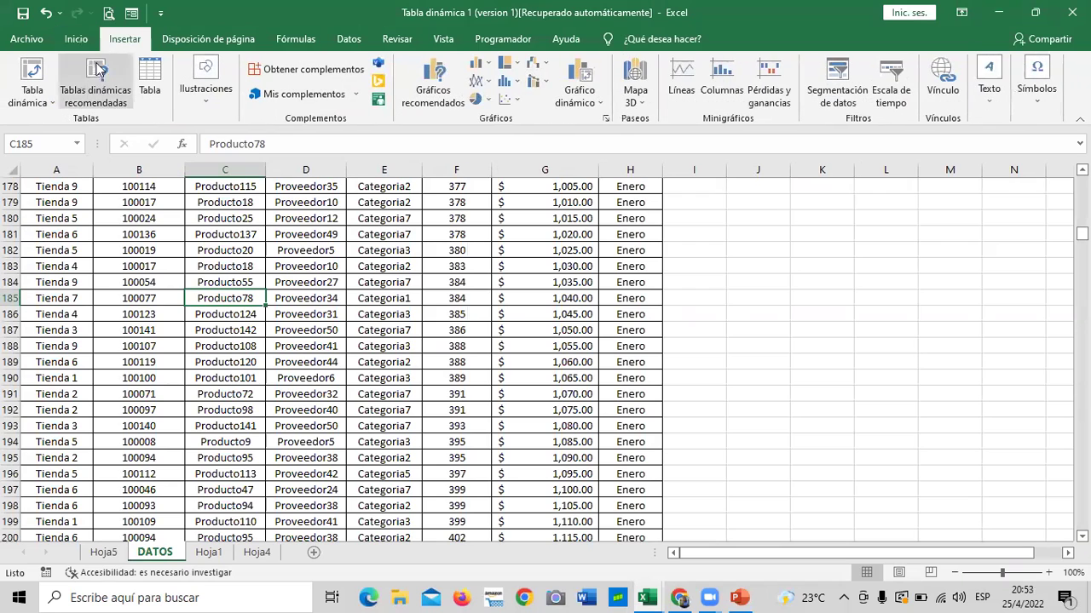
pyautogui.click(95, 86)
pyautogui.click(482, 450)
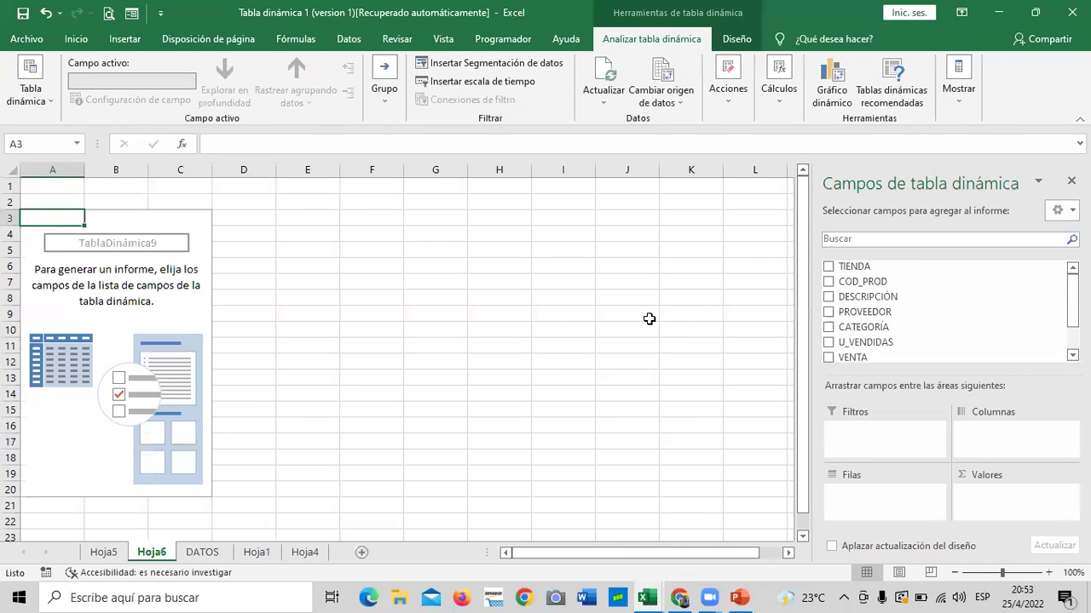
# - Add TIENDA as rows and Suma de VENTA as values in the Hoja6 pivot
pyautogui.click(828, 267)
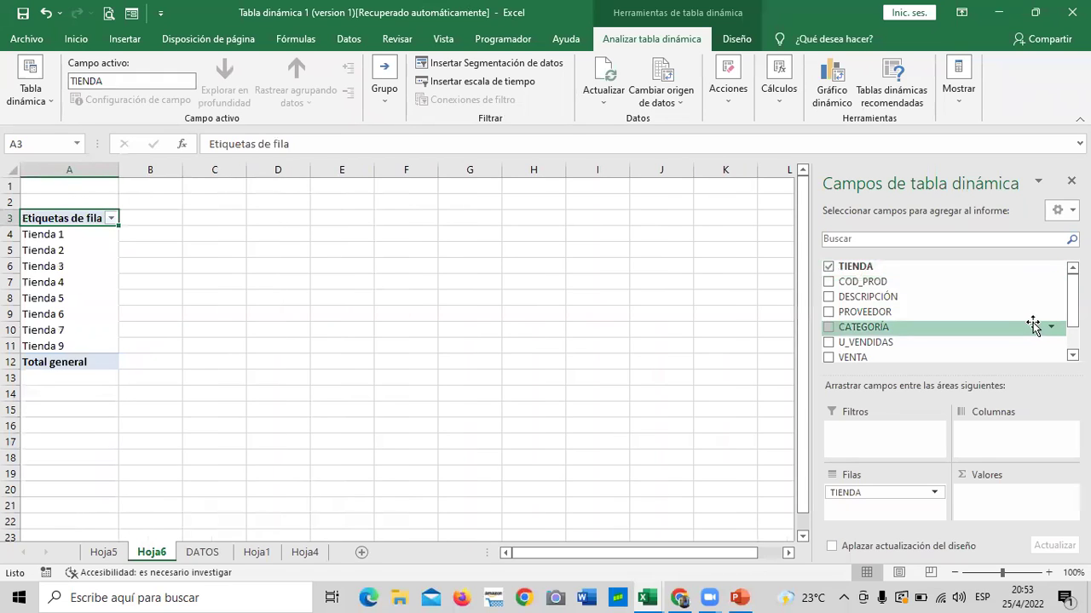
pyautogui.scroll(-1, 908, 333)
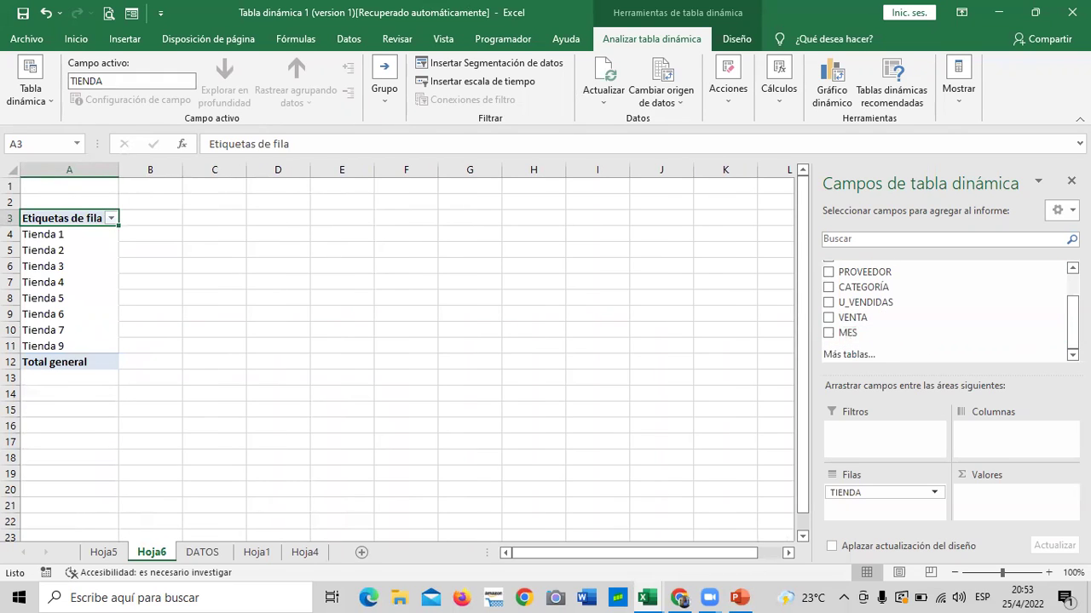
pyautogui.click(828, 317)
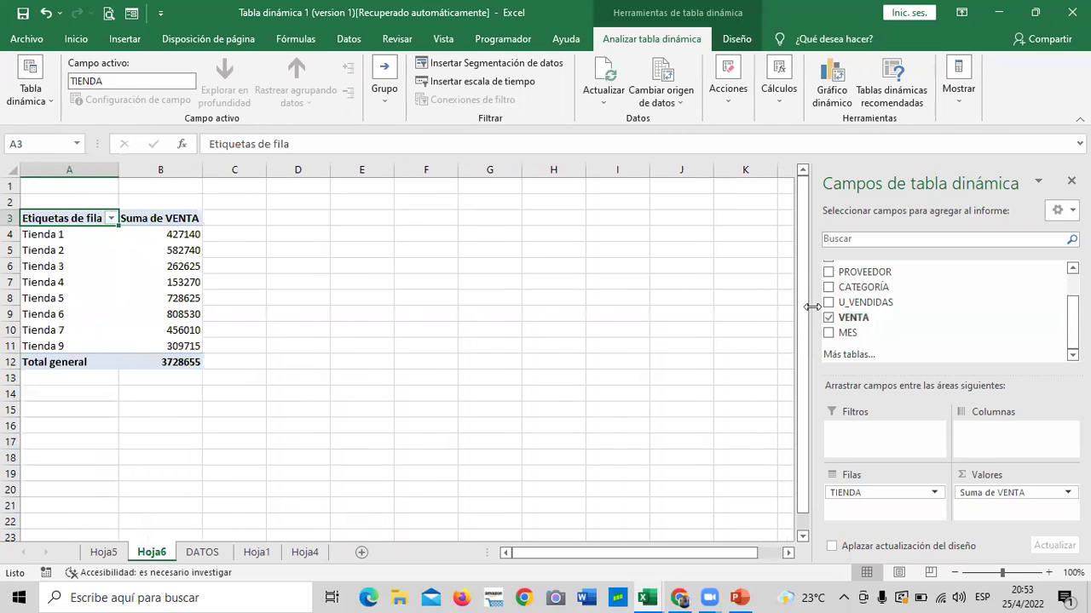
pyautogui.click(1014, 494)
# - Summarize VENTA by Máx. in Contabilidad format with 0 decimal places
pyautogui.click(903, 475)
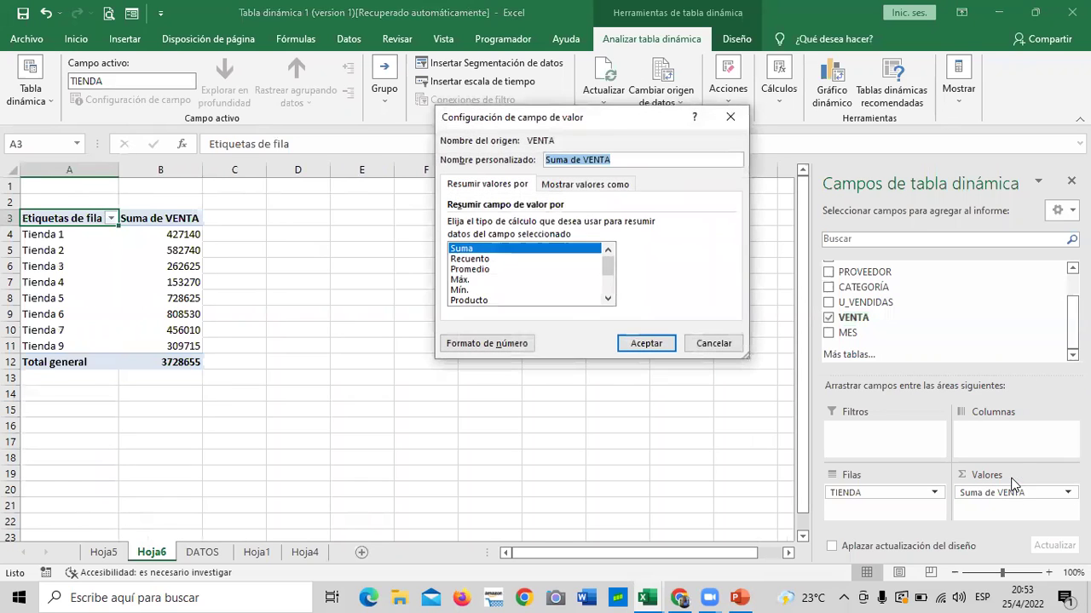
pyautogui.click(462, 280)
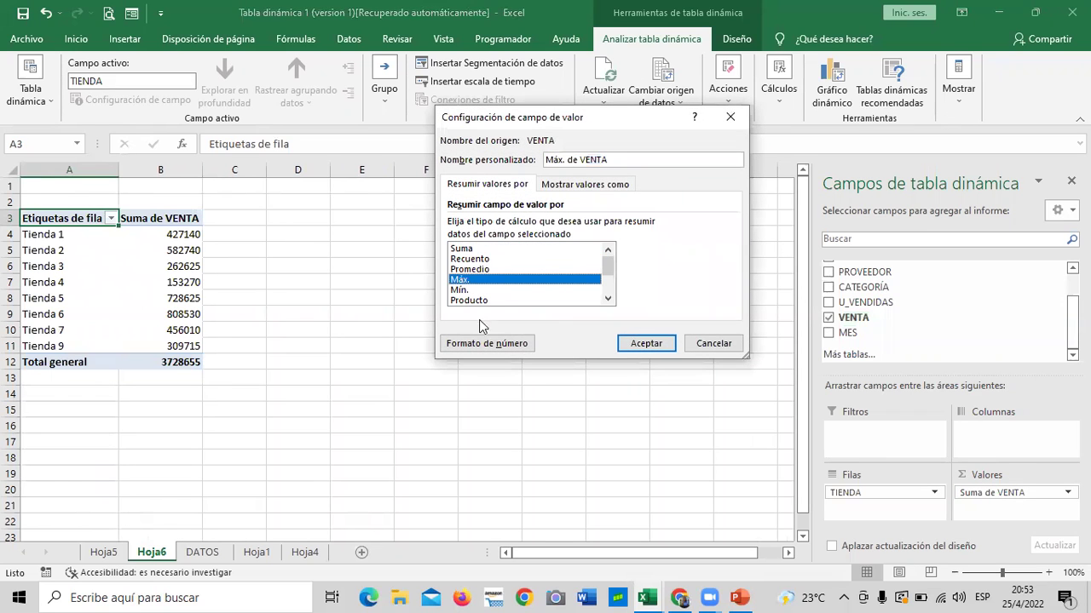
pyautogui.click(503, 345)
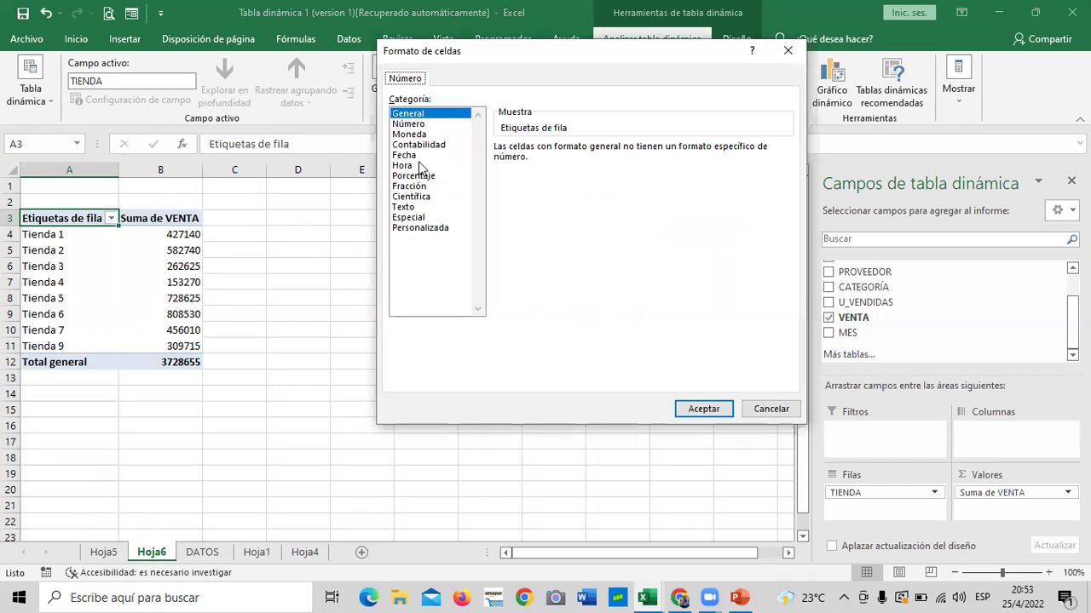
pyautogui.click(434, 147)
pyautogui.click(628, 153)
pyautogui.click(627, 152)
pyautogui.click(720, 410)
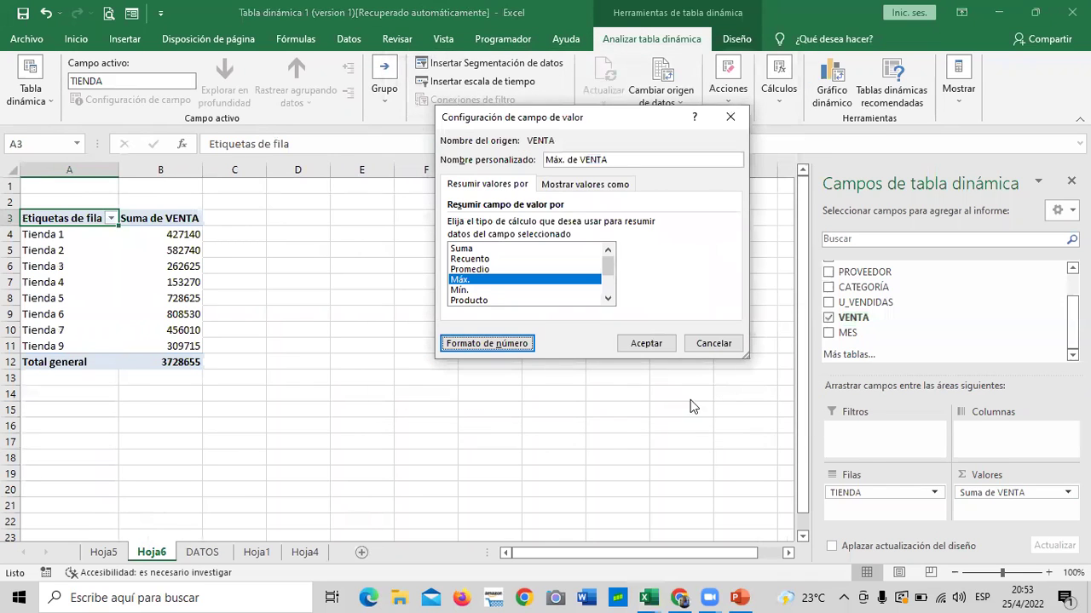
pyautogui.click(646, 344)
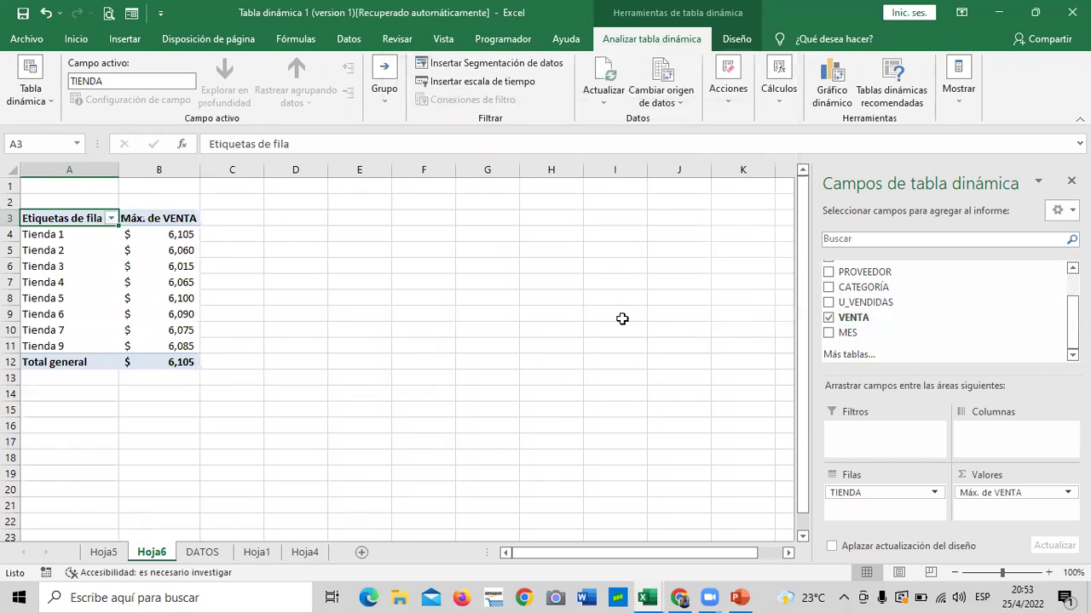
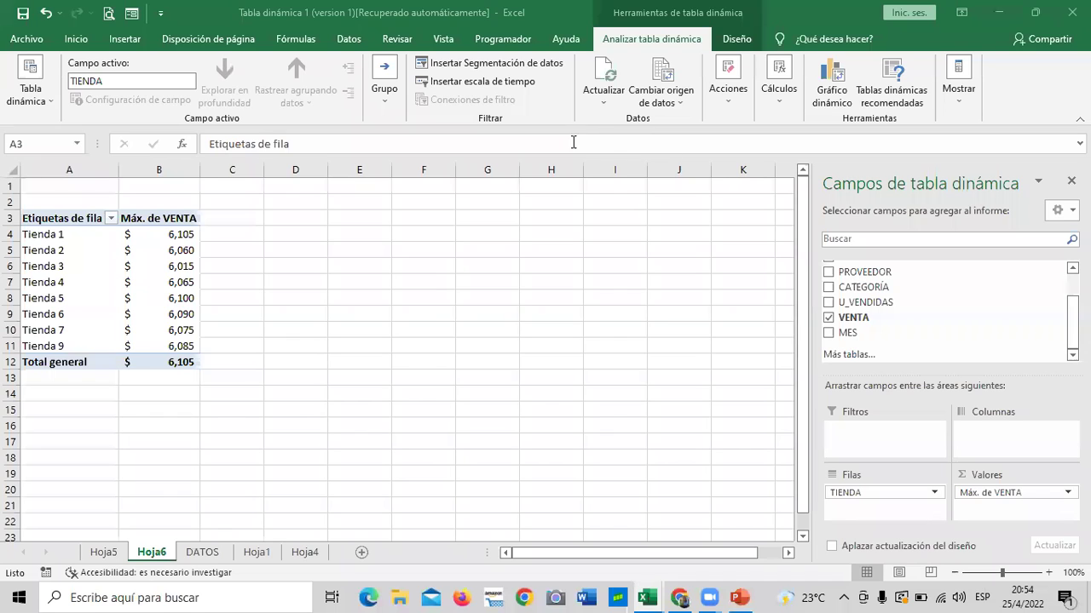
# - Check the Tienda 9 and Tienda 1 maximum sale values in the Hoja6 pivot table
pyautogui.click(125, 342)
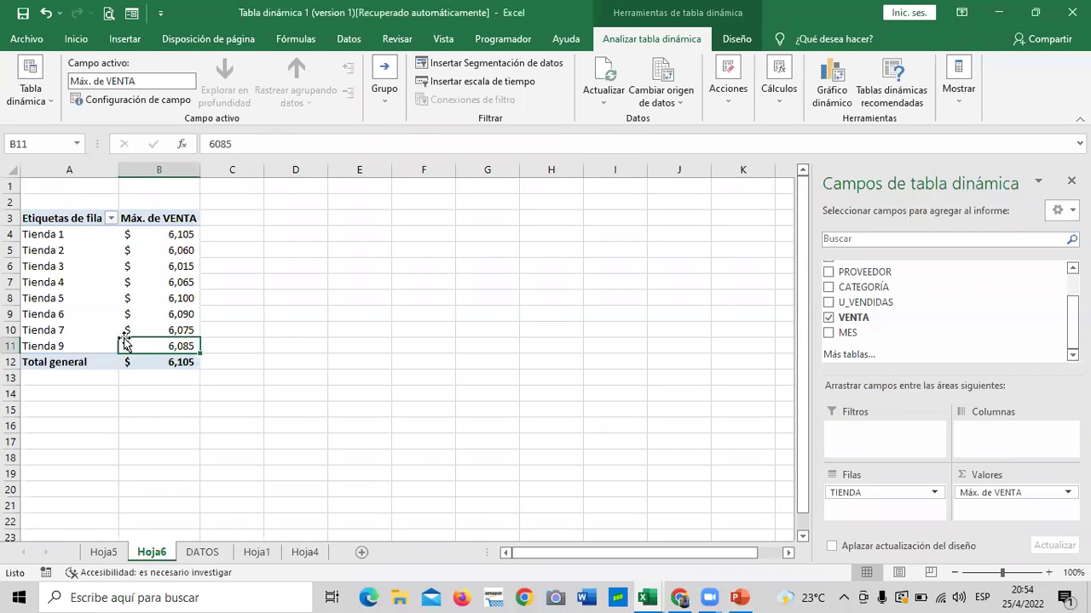
pyautogui.click(140, 236)
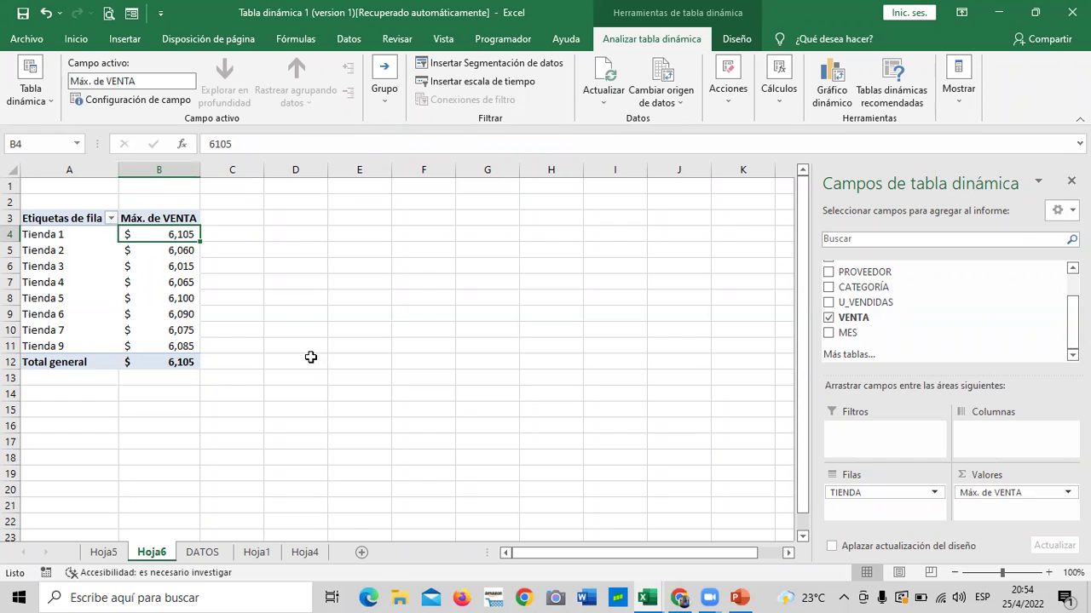
pyautogui.click(64, 234)
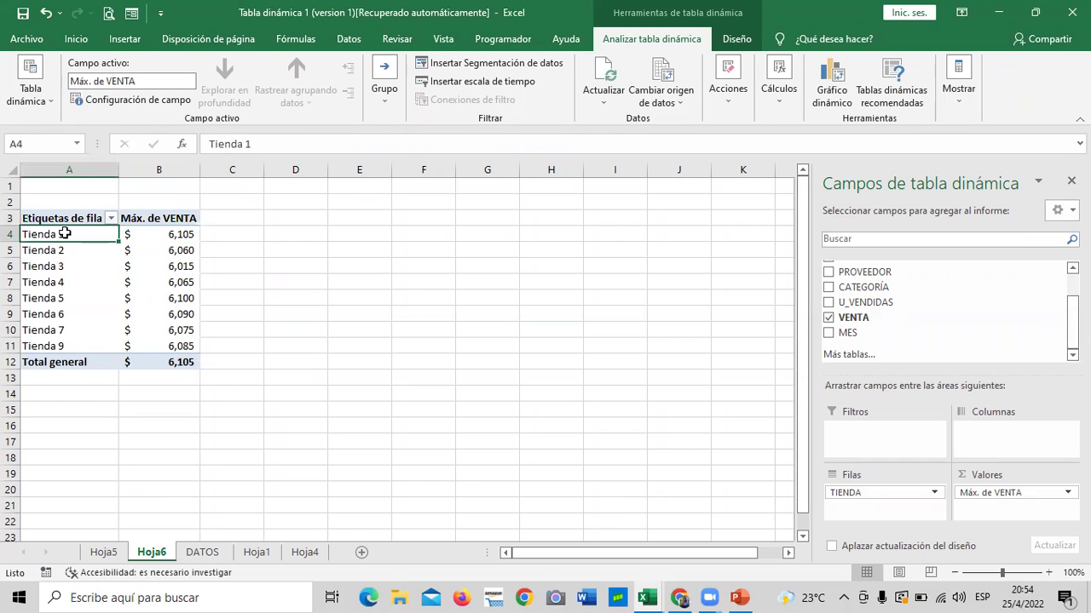
pyautogui.moveTo(132, 232)
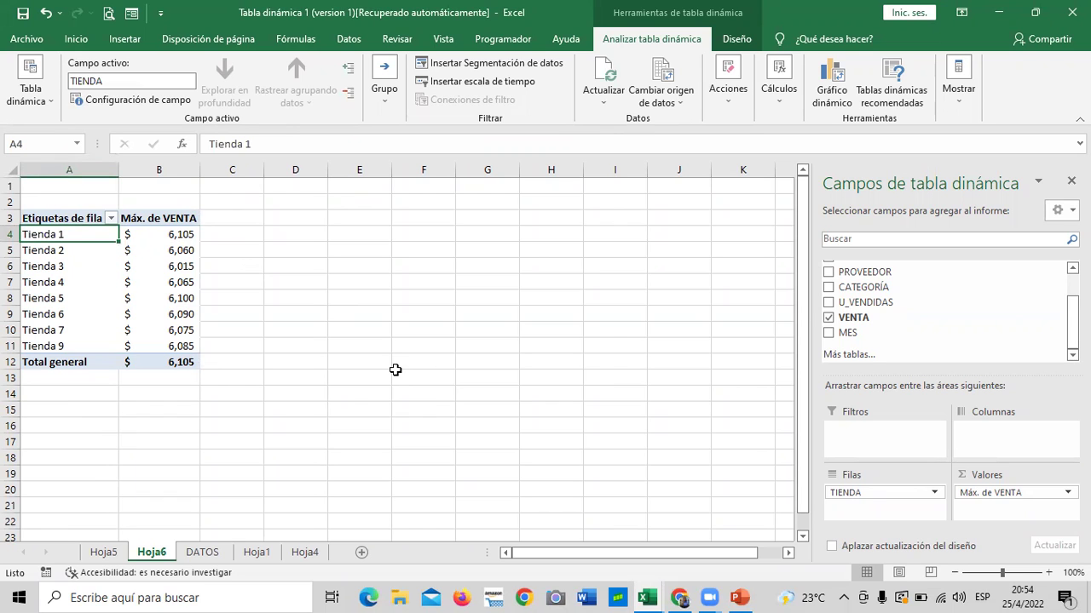
# - Close the Hoja6 pivot field list and switch to the tabla dinamica 2 workbook
pyautogui.click(1071, 181)
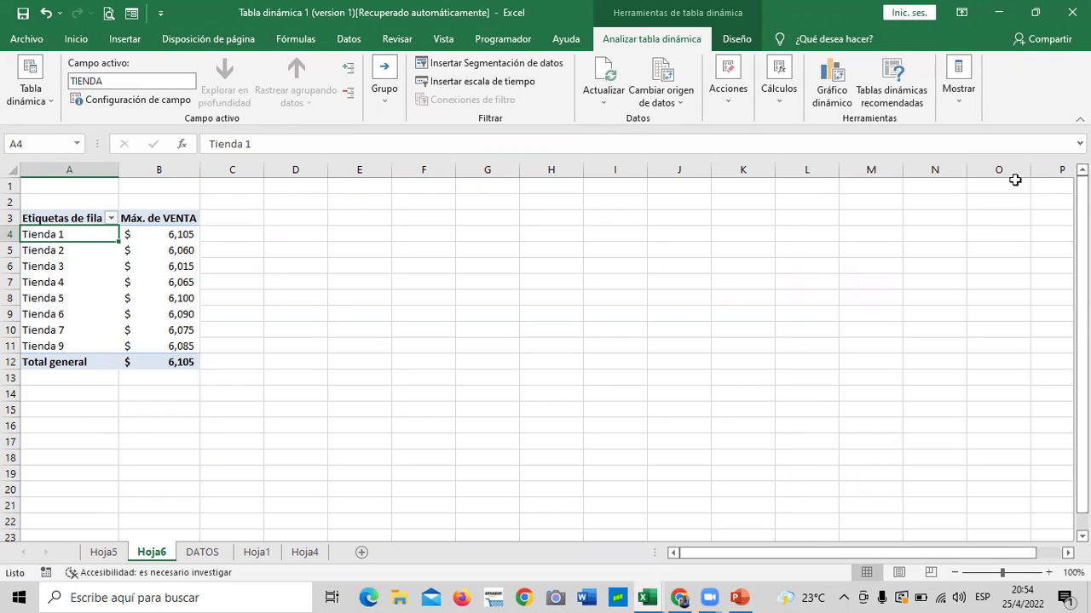
pyautogui.click(328, 312)
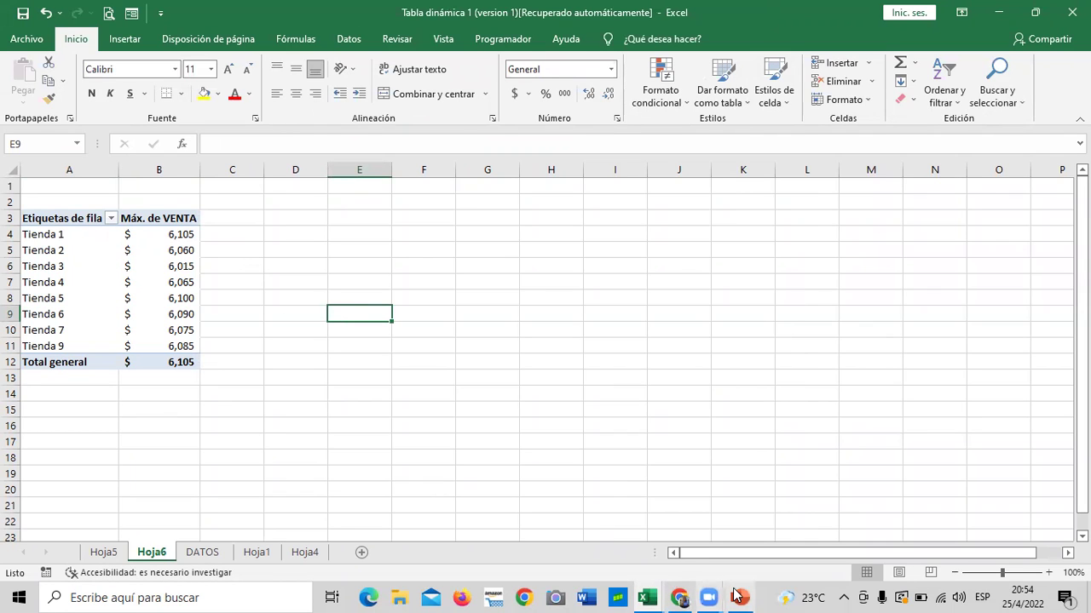
pyautogui.moveTo(649, 596)
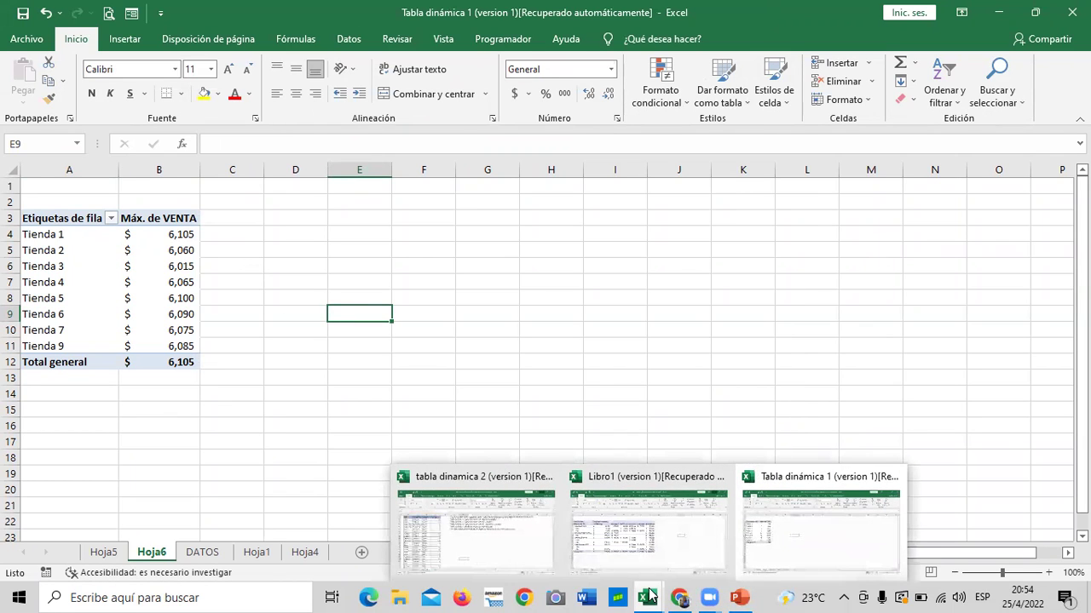
pyautogui.click(546, 545)
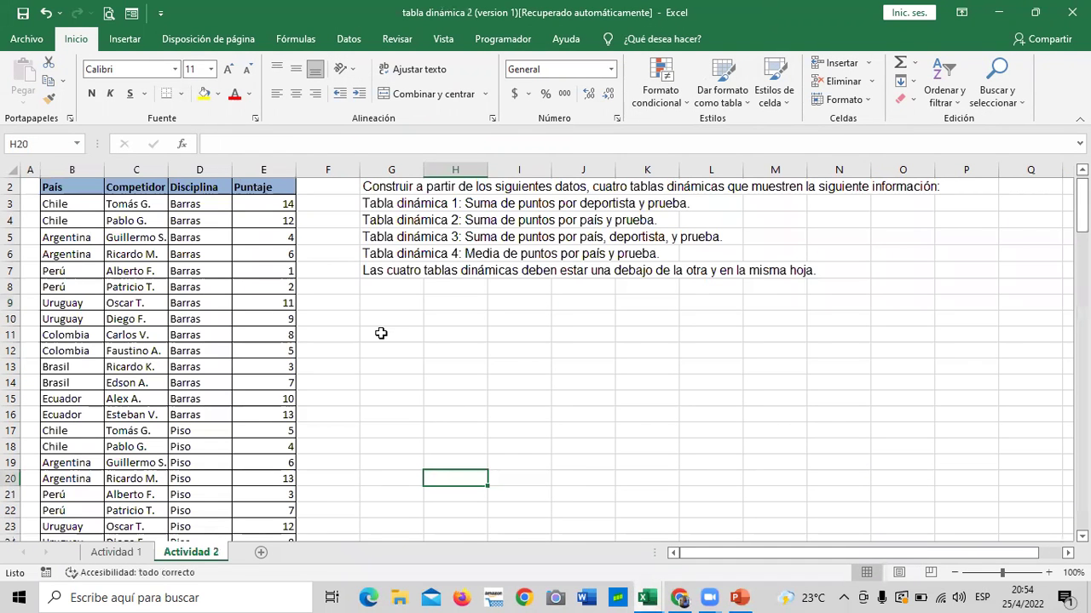
# - Look over the Actividad 1 sheet, then return to the Actividad 2 sheet
pyautogui.click(116, 552)
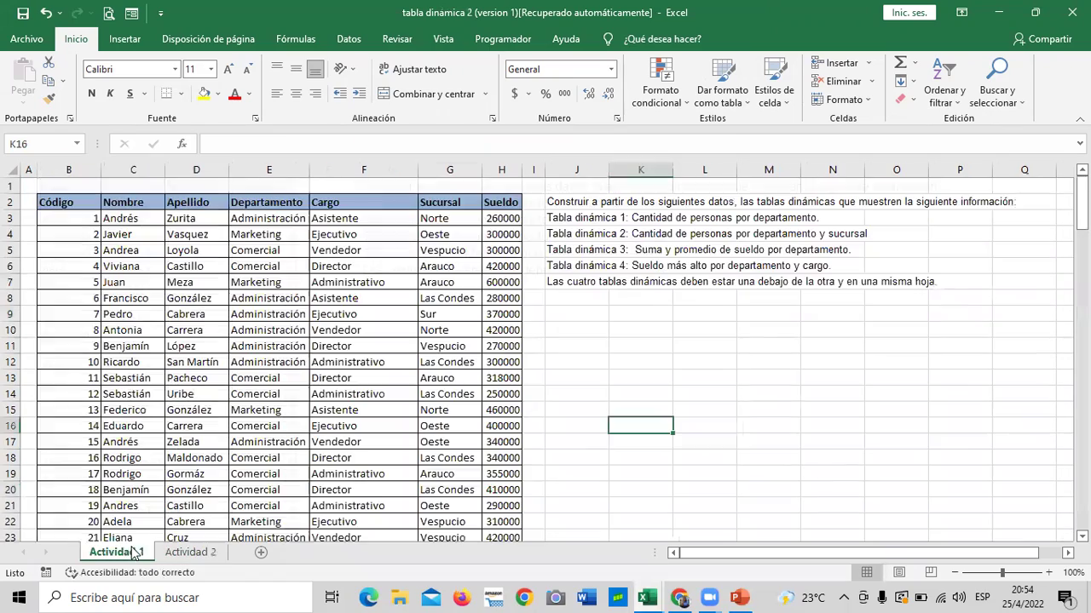
pyautogui.scroll(-5, 321, 410)
pyautogui.scroll(5, 322, 410)
pyautogui.scroll(-2, 316, 417)
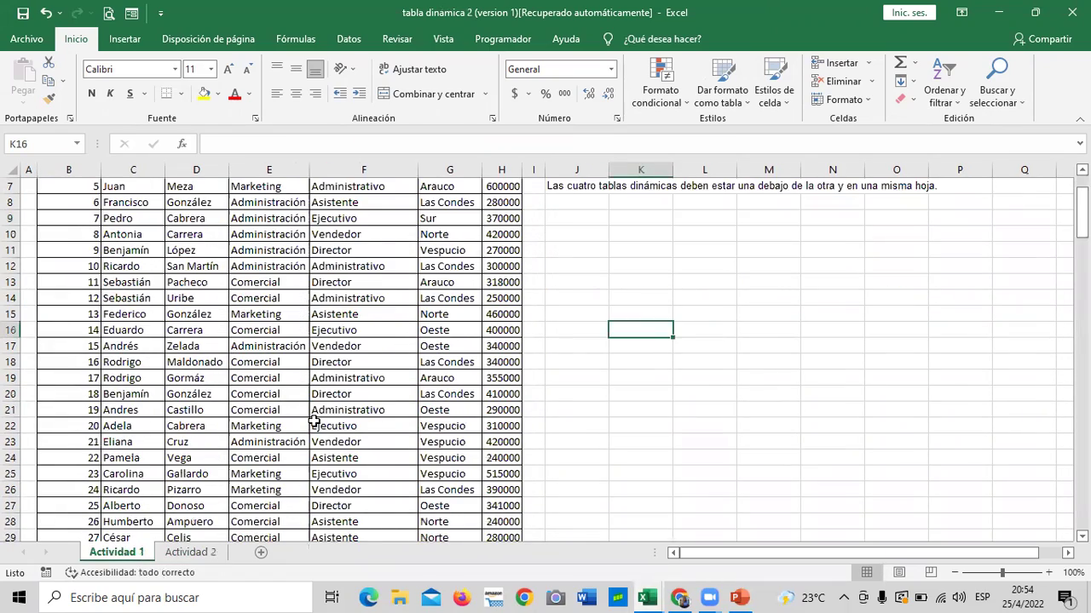
pyautogui.click(190, 554)
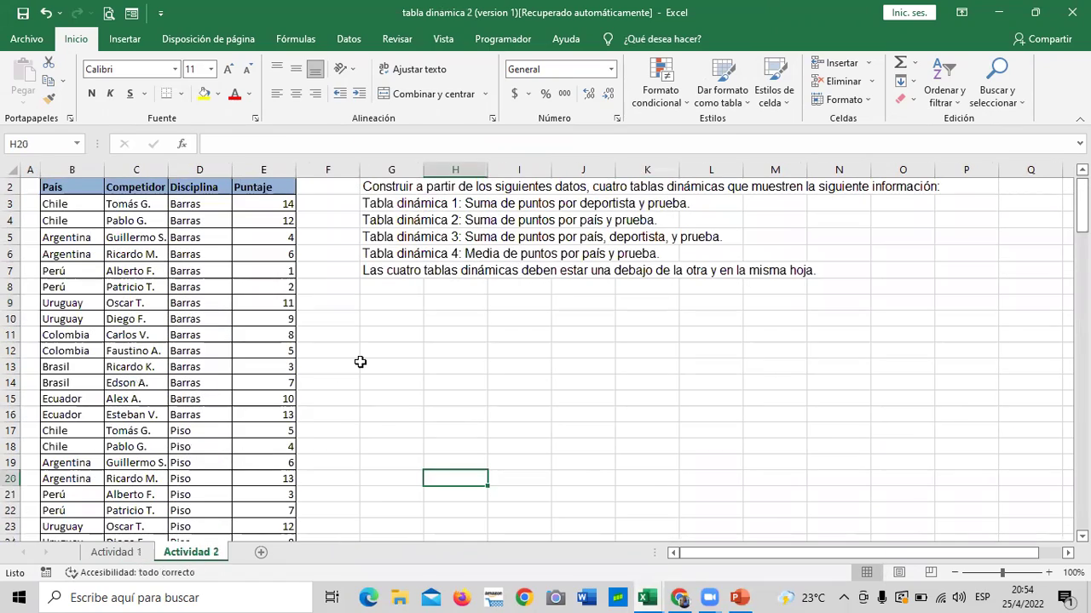
pyautogui.scroll(1, 496, 408)
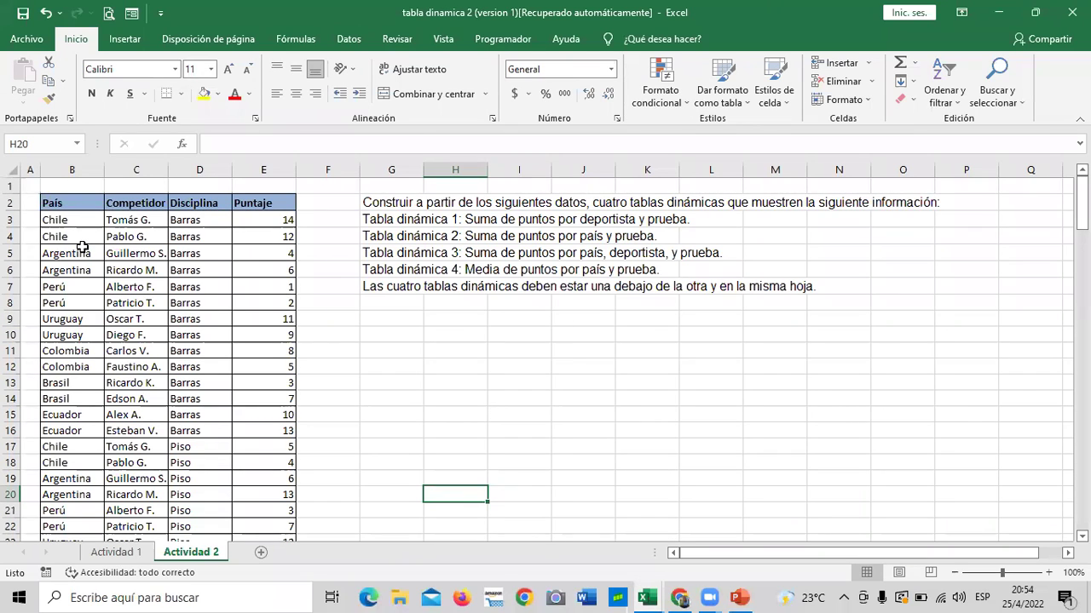
# - Browse the Actividad 2 sports data and select cell K20 for the new pivot table
pyautogui.click(731, 365)
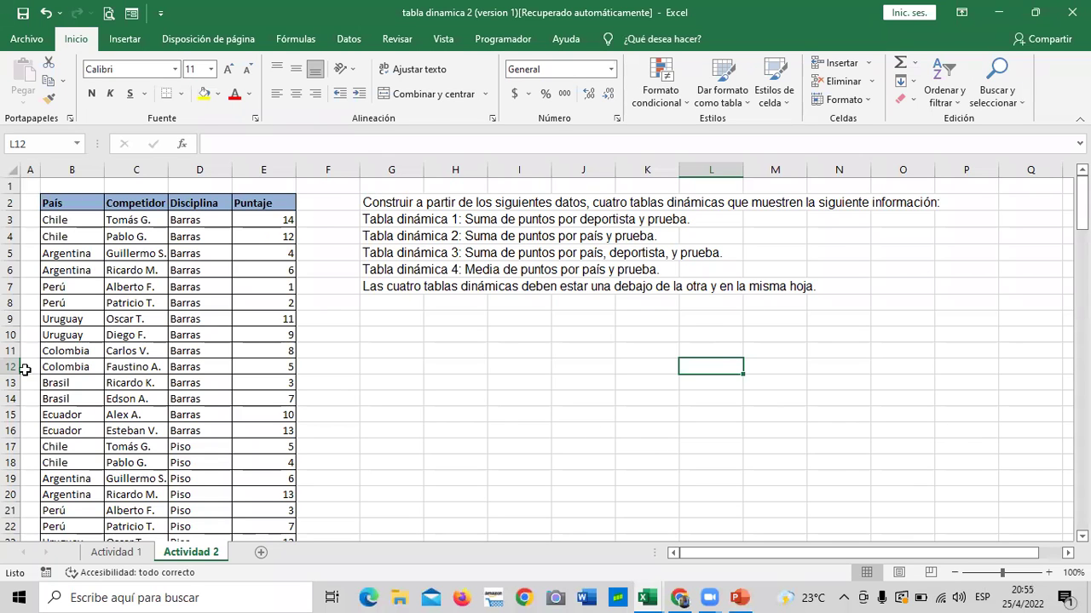
pyautogui.click(435, 395)
pyautogui.scroll(-2, 213, 324)
pyautogui.scroll(2, 207, 341)
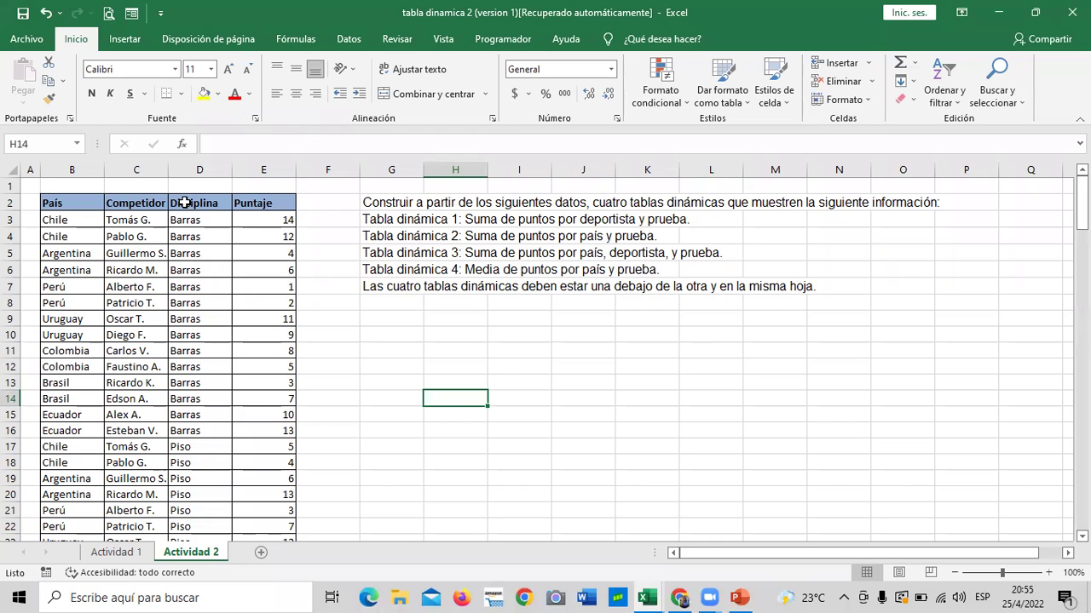
pyautogui.click(647, 368)
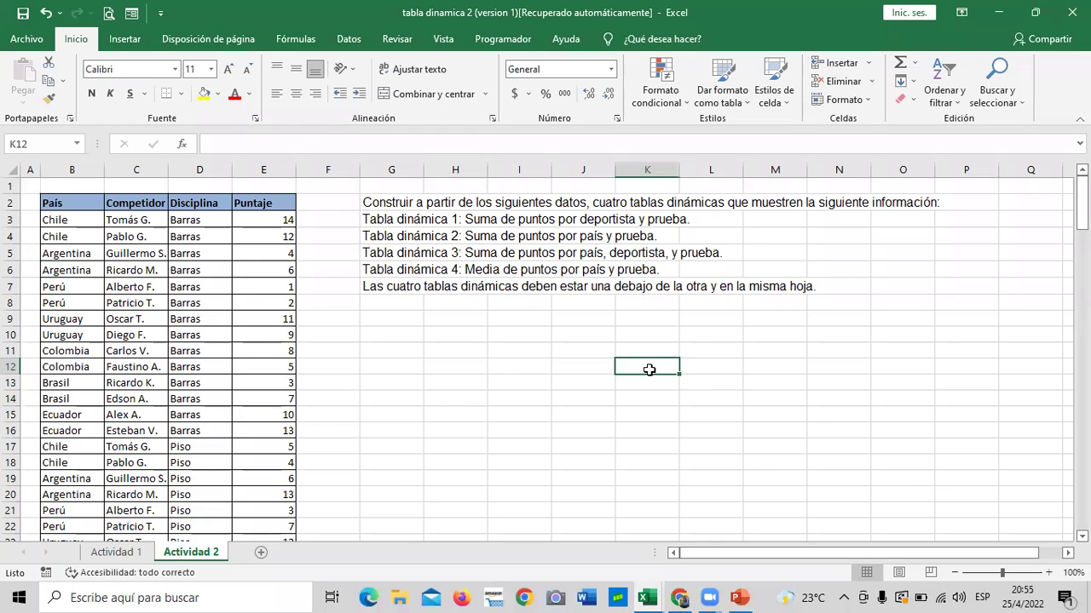
pyautogui.scroll(-2, 606, 455)
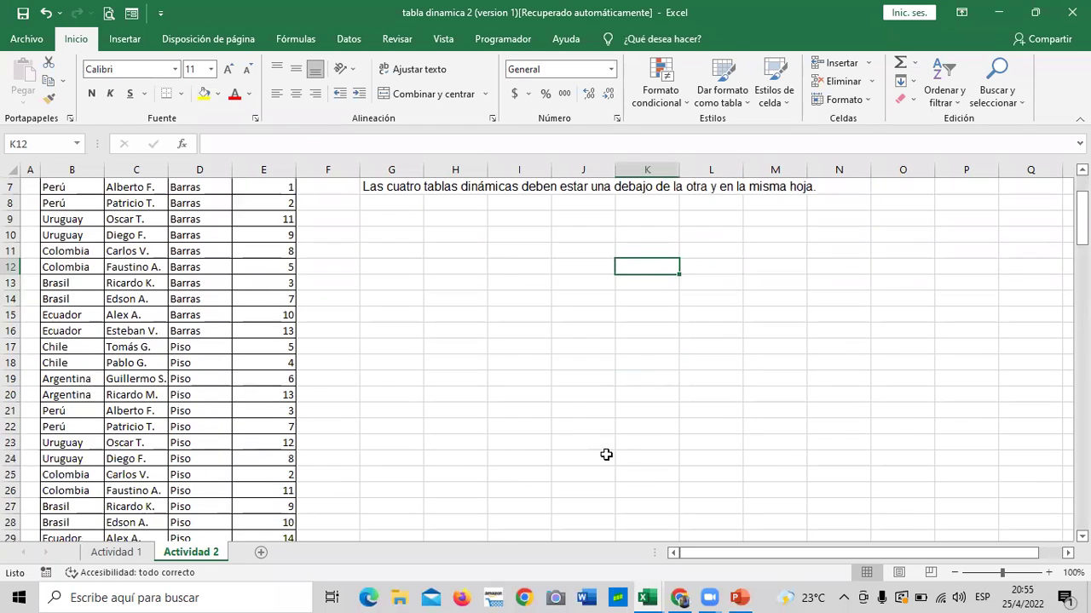
pyautogui.click(589, 344)
pyautogui.scroll(2, 687, 407)
pyautogui.scroll(-2, 656, 434)
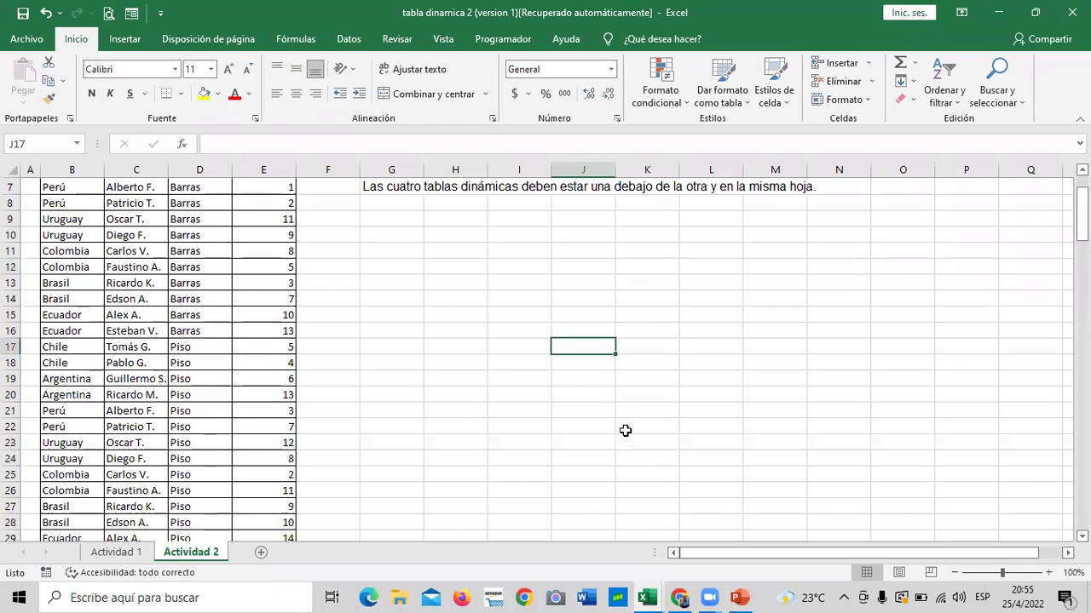
pyautogui.click(628, 381)
pyautogui.click(337, 205)
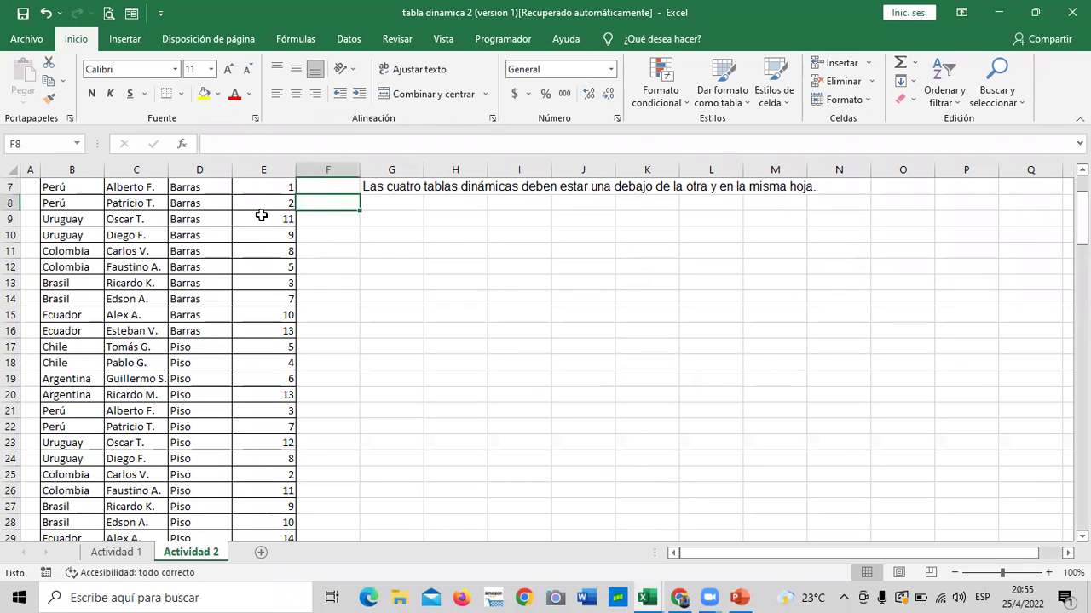
pyautogui.click(632, 392)
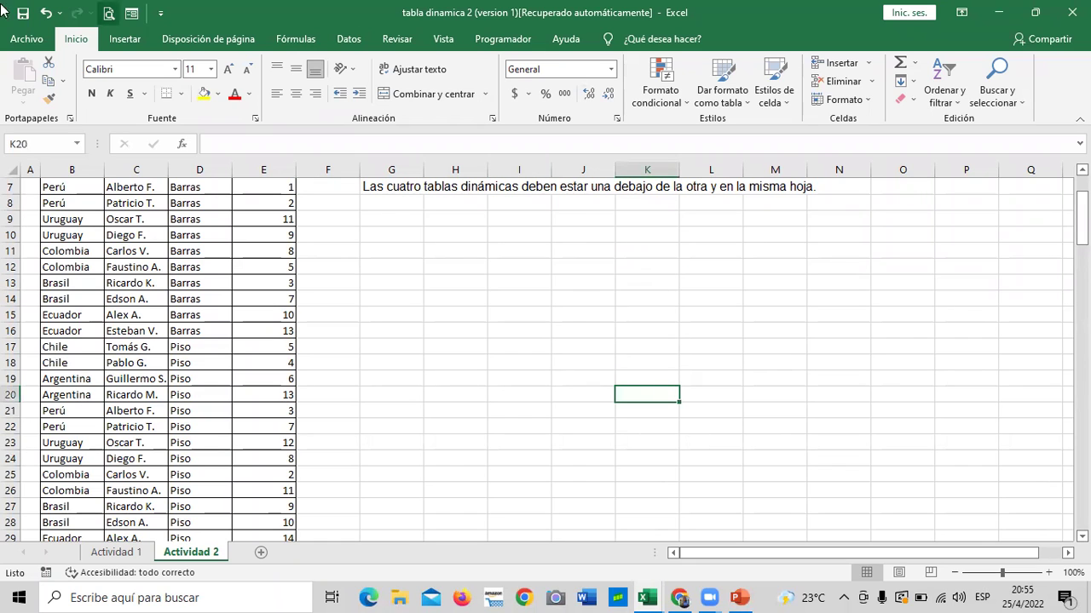
pyautogui.click(119, 41)
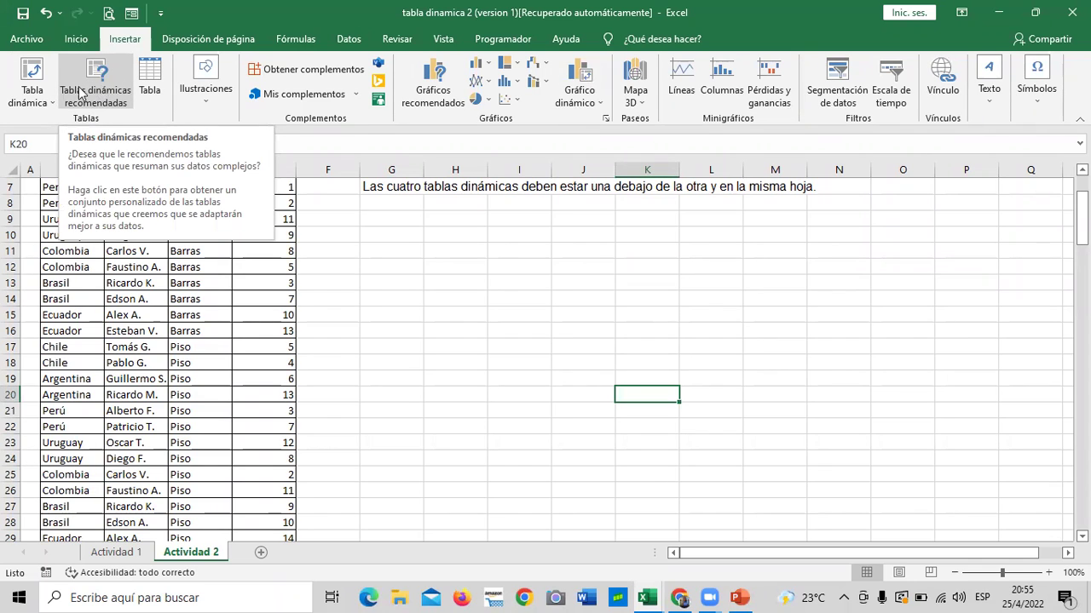
# - Insert a pivot table from 'Actividad 2'!$B$2:$E$142 at K20 on the existing sheet
pyautogui.click(36, 89)
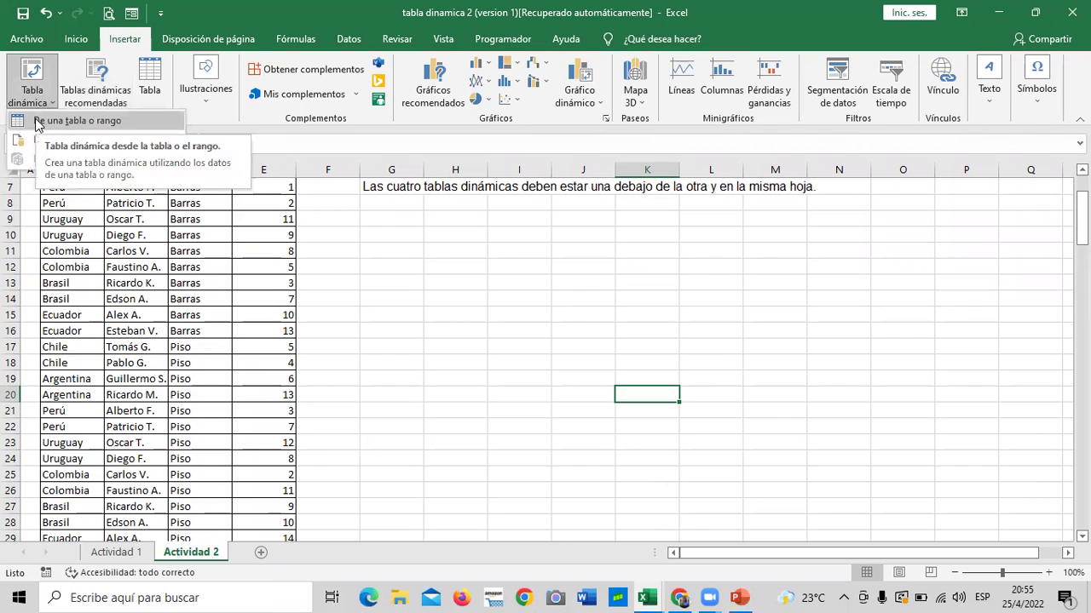
pyautogui.click(37, 122)
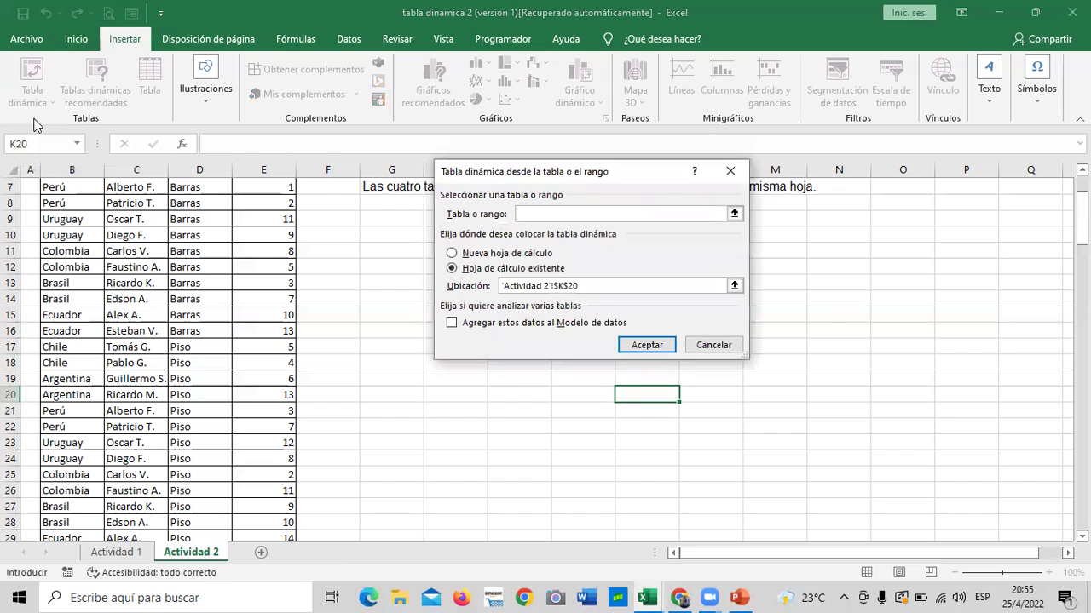
pyautogui.click(734, 213)
pyautogui.scroll(2, 85, 375)
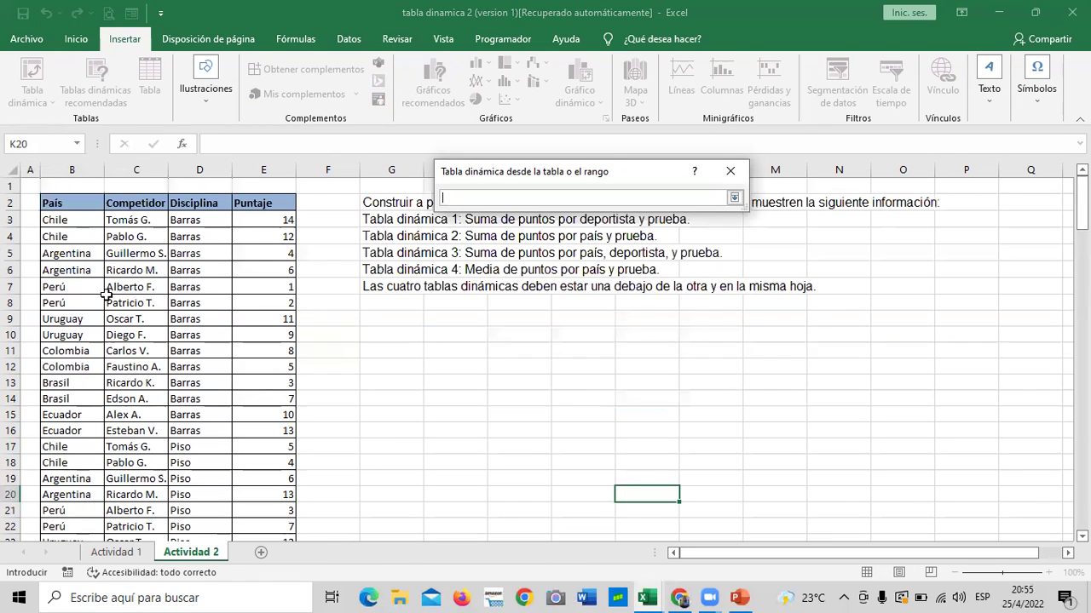
pyautogui.moveTo(71, 204)
pyautogui.mouseDown()
pyautogui.moveTo(218, 432)
pyautogui.moveTo(285, 595)
pyautogui.moveTo(277, 505)
pyautogui.mouseUp()
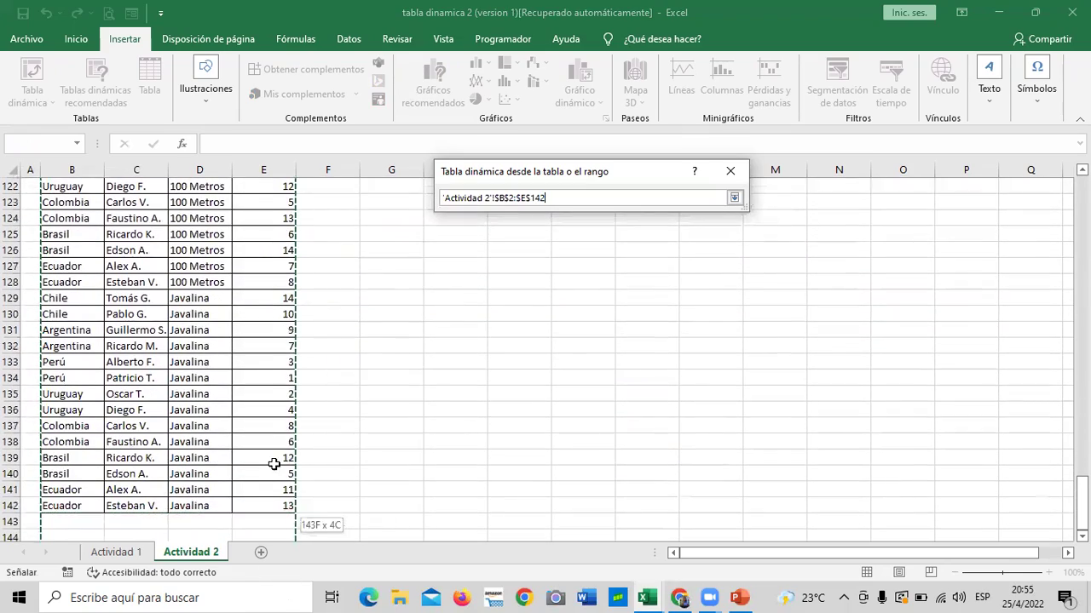
pyautogui.click(733, 197)
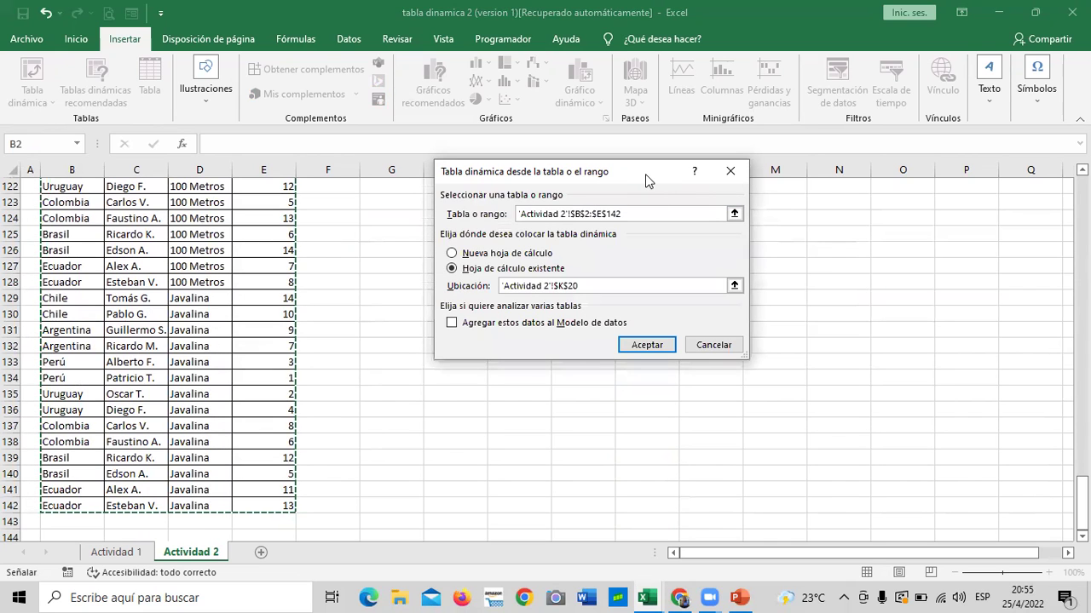
pyautogui.moveTo(645, 173); pyautogui.dragTo(707, 167)
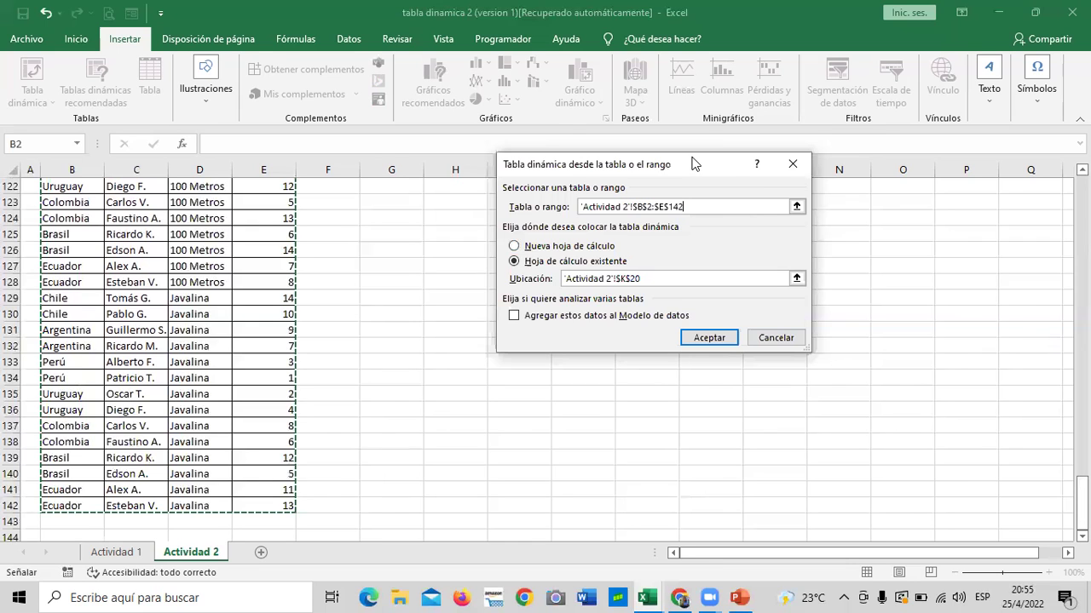
pyautogui.moveTo(692, 163); pyautogui.dragTo(745, 125)
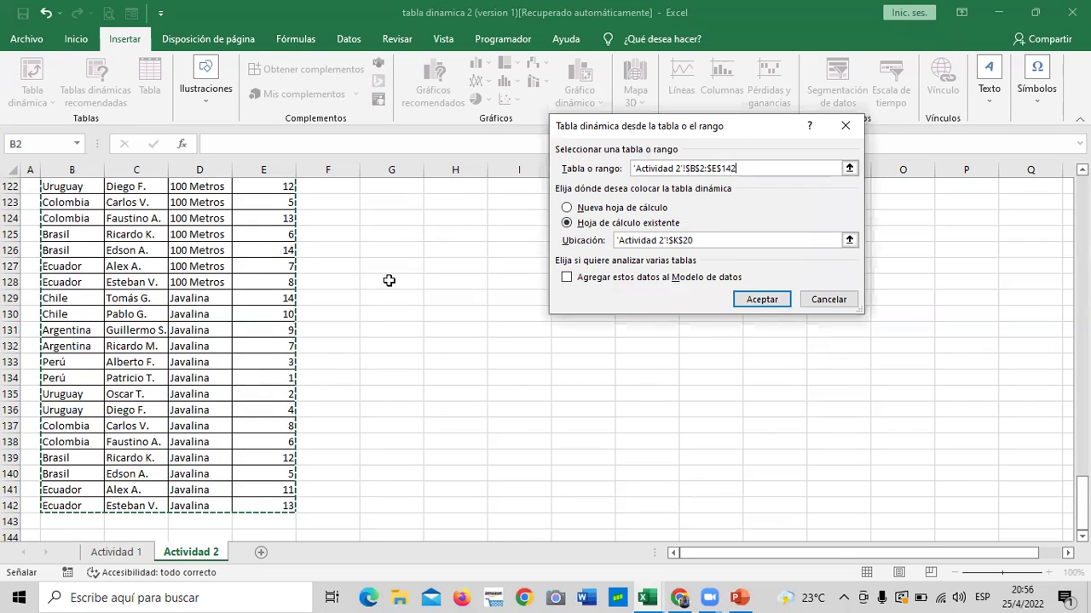
pyautogui.click(753, 297)
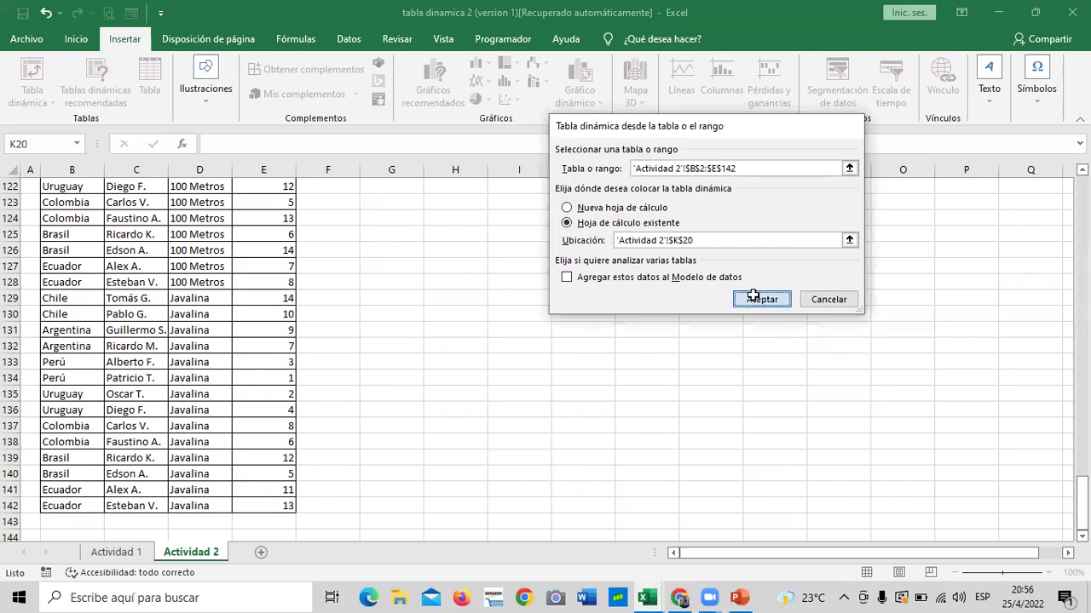
# - Select the empty K20 pivot and try País as rows, then remove it
pyautogui.scroll(5, 703, 344)
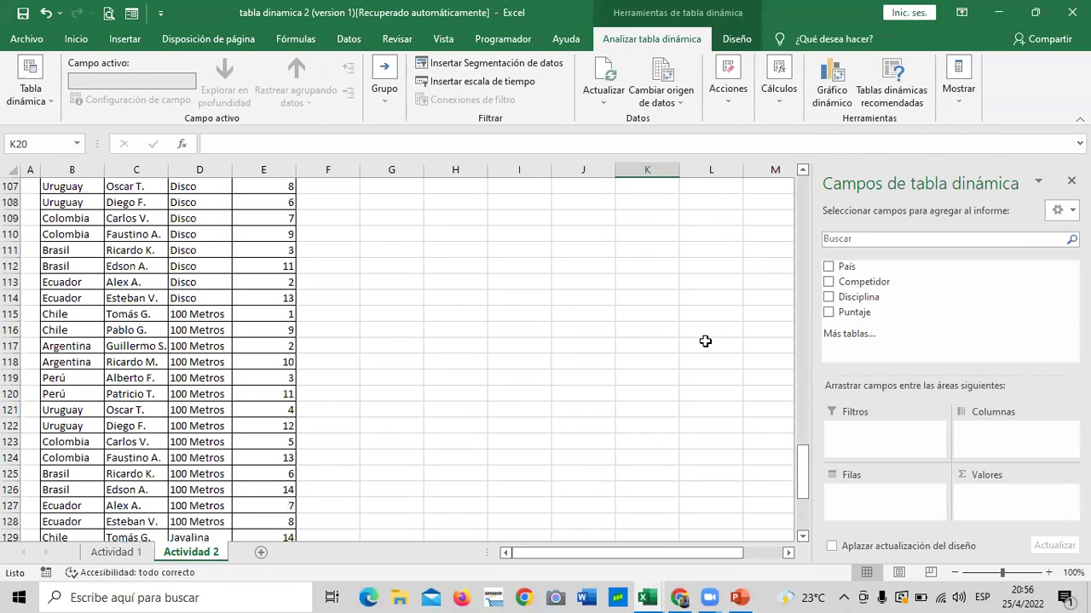
pyautogui.scroll(6, 703, 344)
pyautogui.scroll(12, 703, 345)
pyautogui.scroll(8, 703, 344)
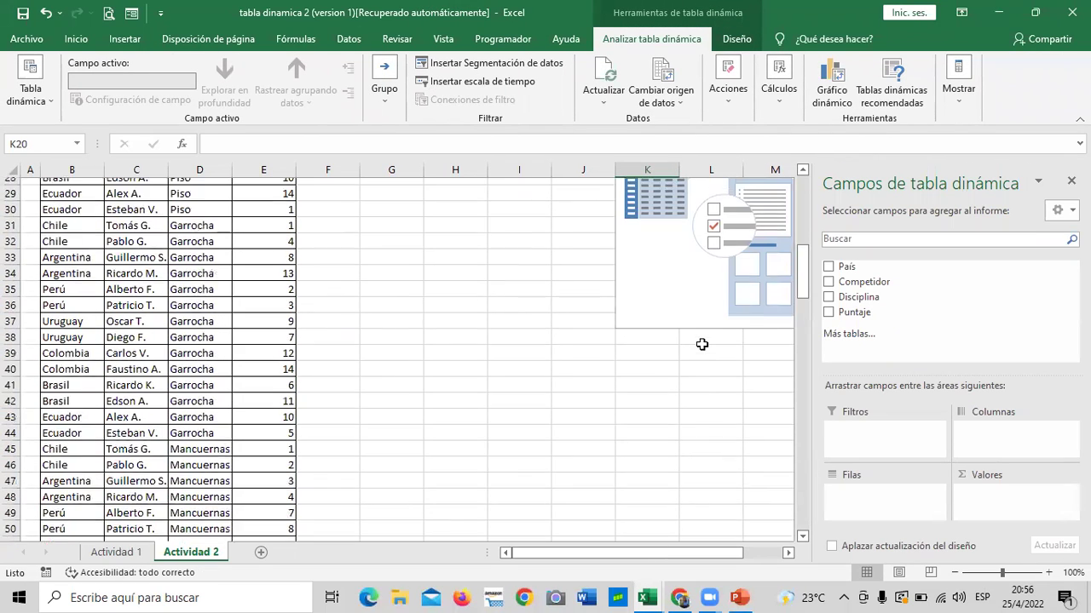
pyautogui.scroll(4, 703, 344)
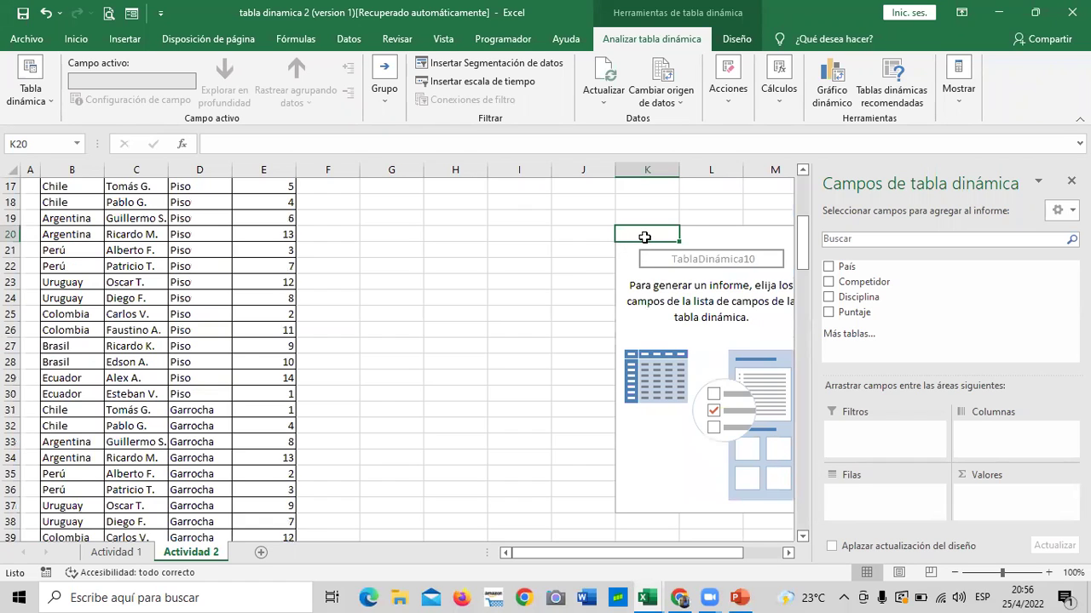
pyautogui.click(699, 236)
pyautogui.hotkey('shift', 'Left')
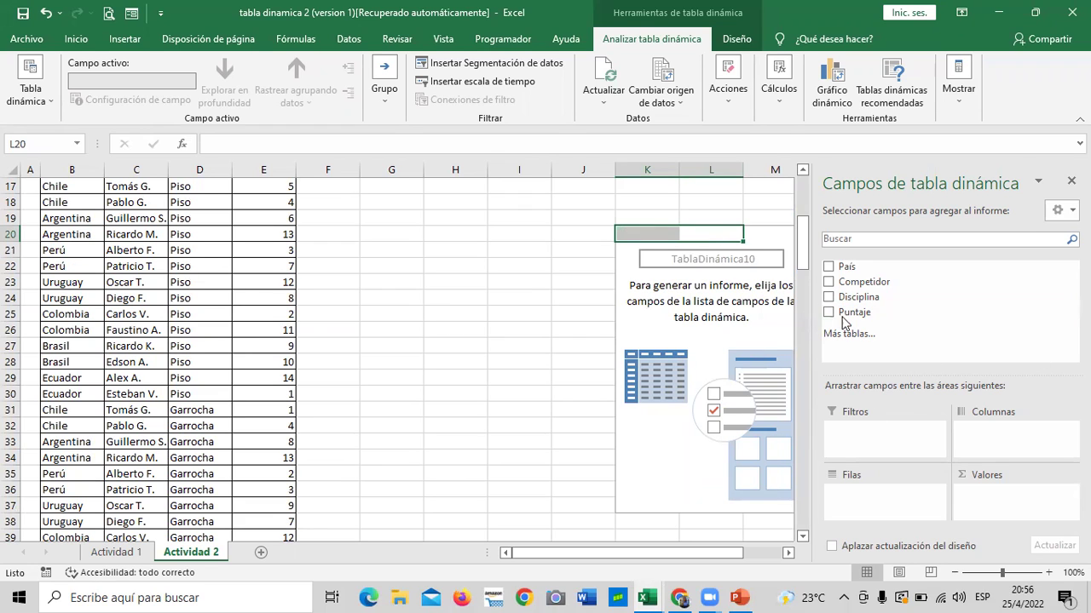
pyautogui.click(829, 268)
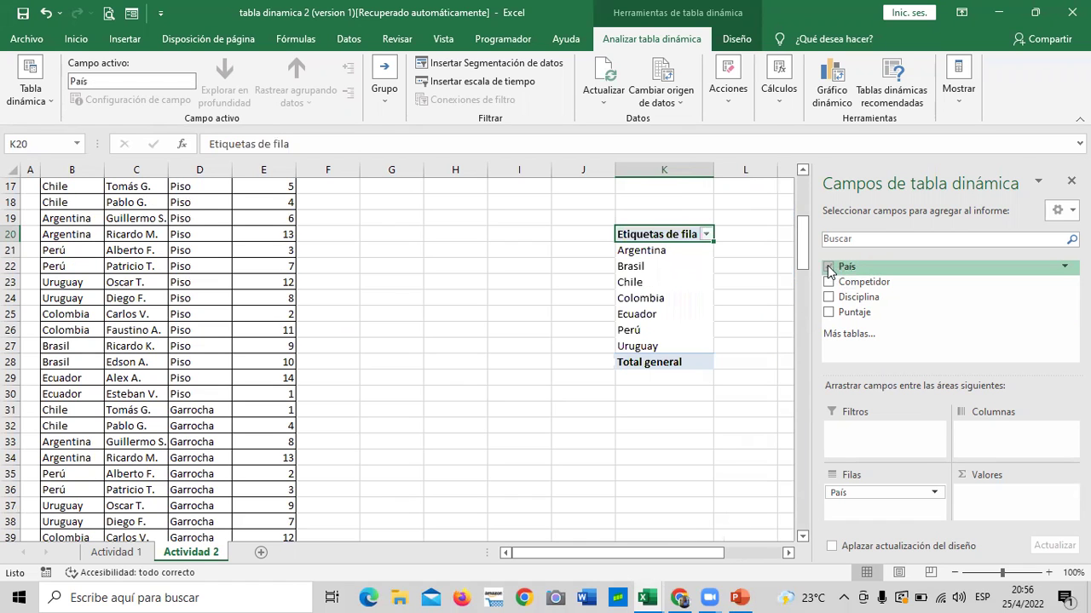
pyautogui.scroll(5, 733, 375)
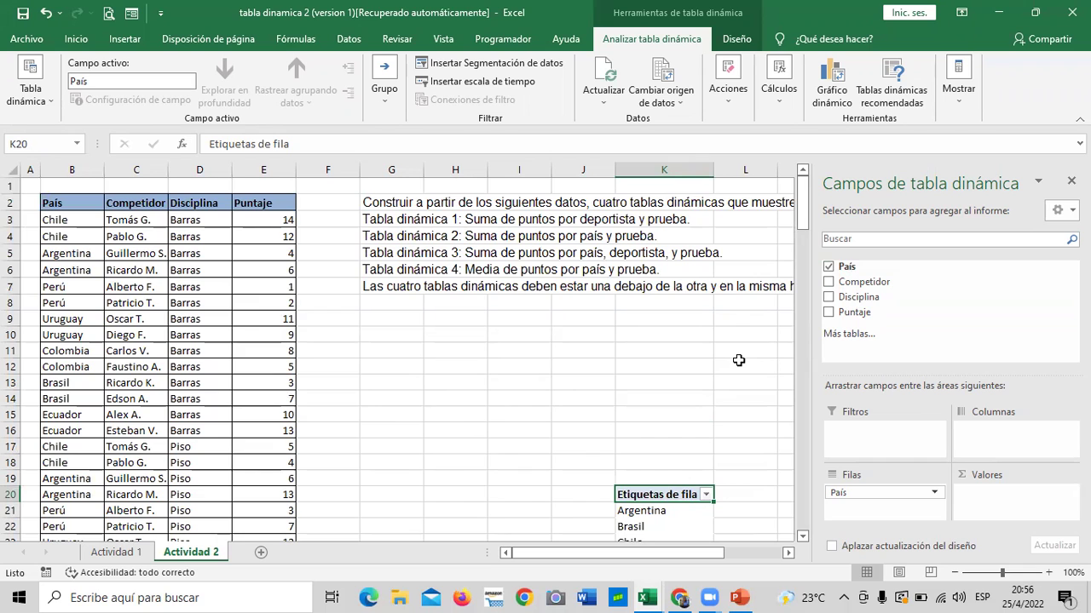
pyautogui.scroll(-2, 739, 358)
pyautogui.scroll(2, 739, 358)
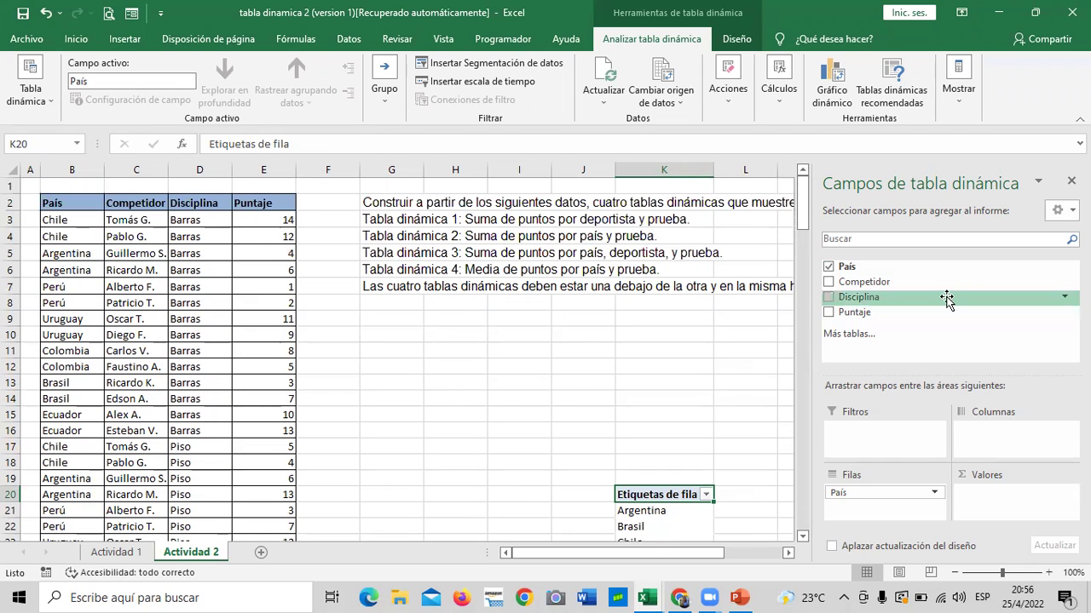
pyautogui.click(833, 268)
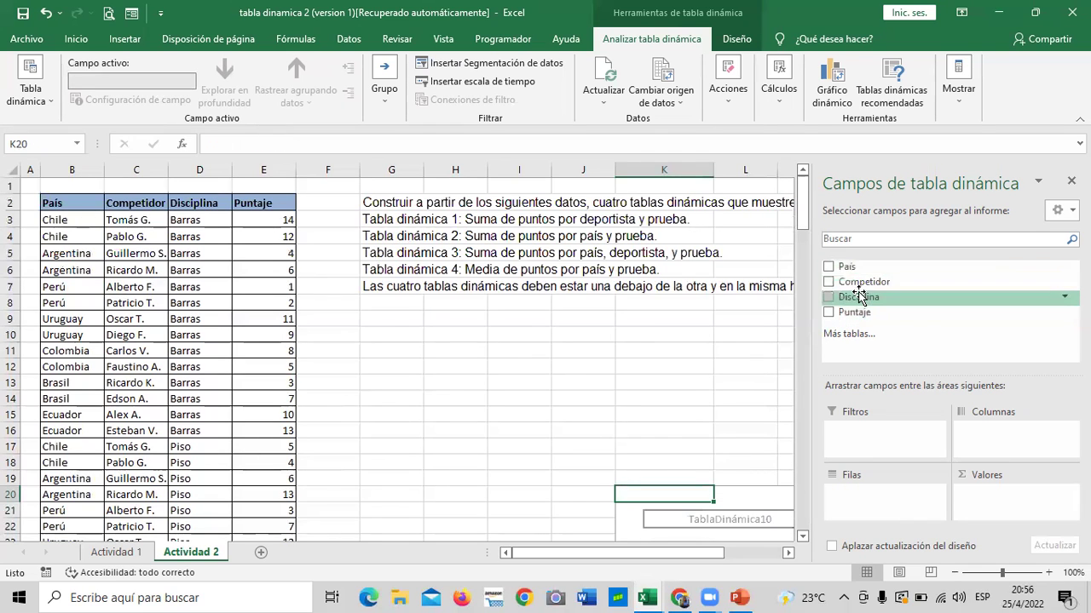
# - Lay out Competidor as rows, Disciplina as columns and sum of Puntaje as values
pyautogui.click(829, 282)
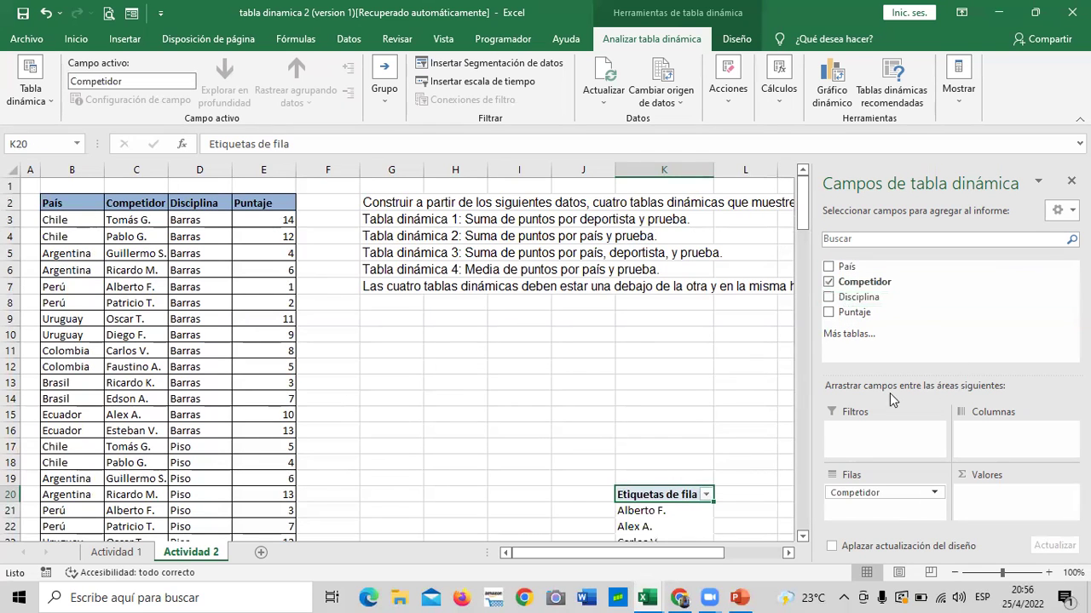
pyautogui.click(743, 372)
pyautogui.scroll(-4, 688, 411)
pyautogui.scroll(-4, 688, 411)
pyautogui.scroll(5, 689, 412)
pyautogui.scroll(-3, 679, 386)
pyautogui.click(671, 349)
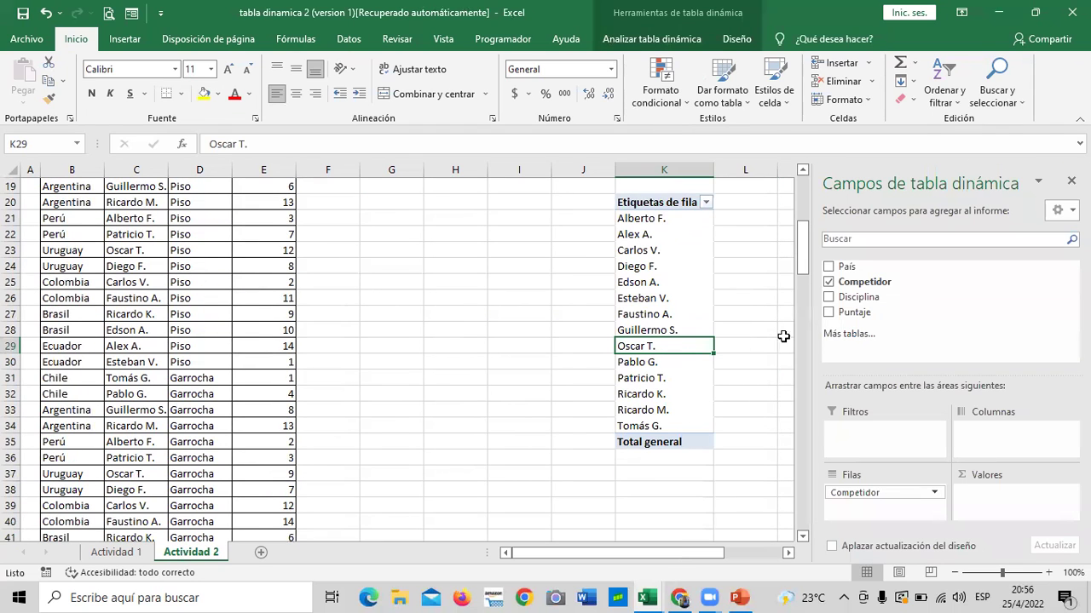
pyautogui.click(828, 296)
pyautogui.moveTo(886, 507); pyautogui.dragTo(980, 443)
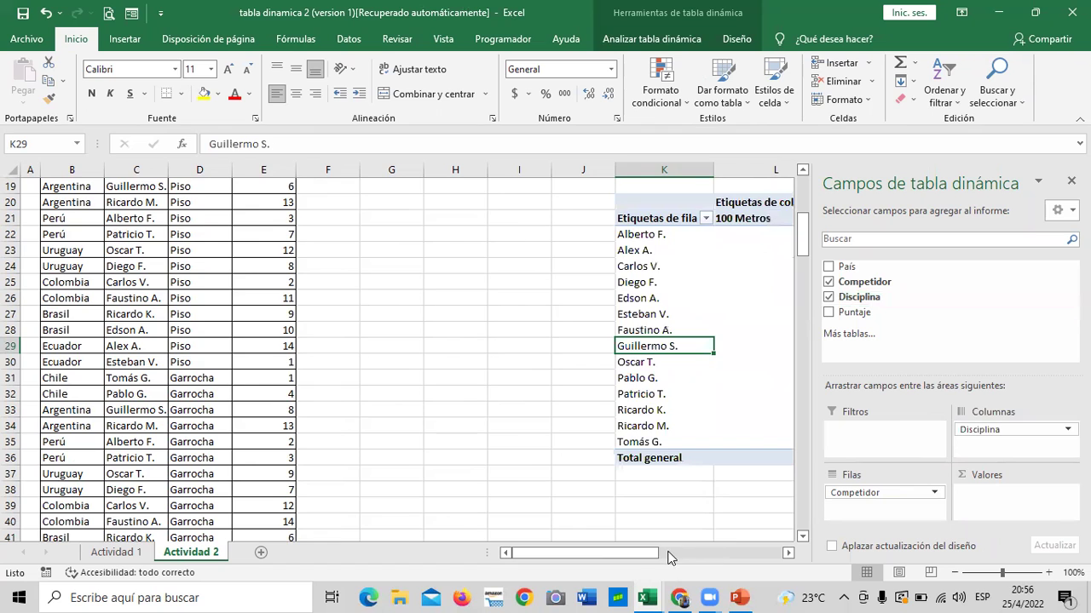
pyautogui.moveTo(647, 554); pyautogui.dragTo(765, 552)
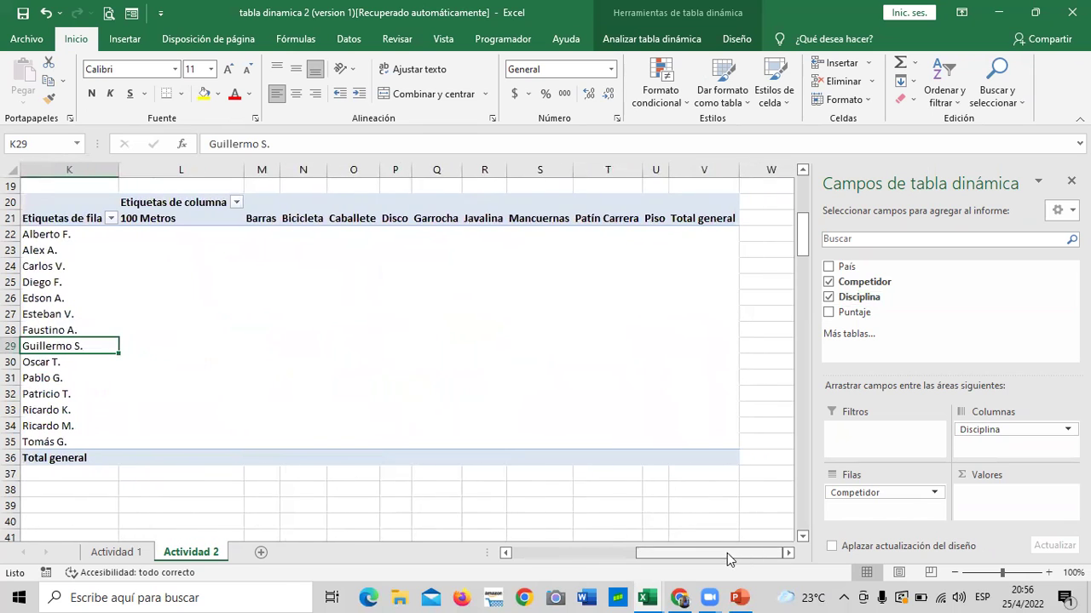
pyautogui.click(829, 313)
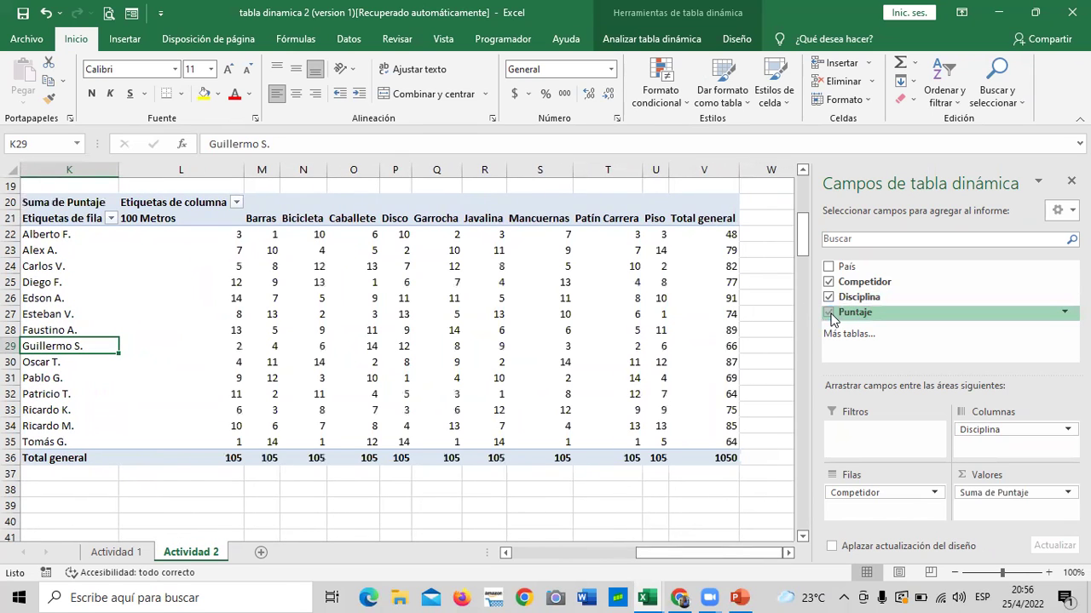
pyautogui.moveTo(731, 554); pyautogui.dragTo(725, 558)
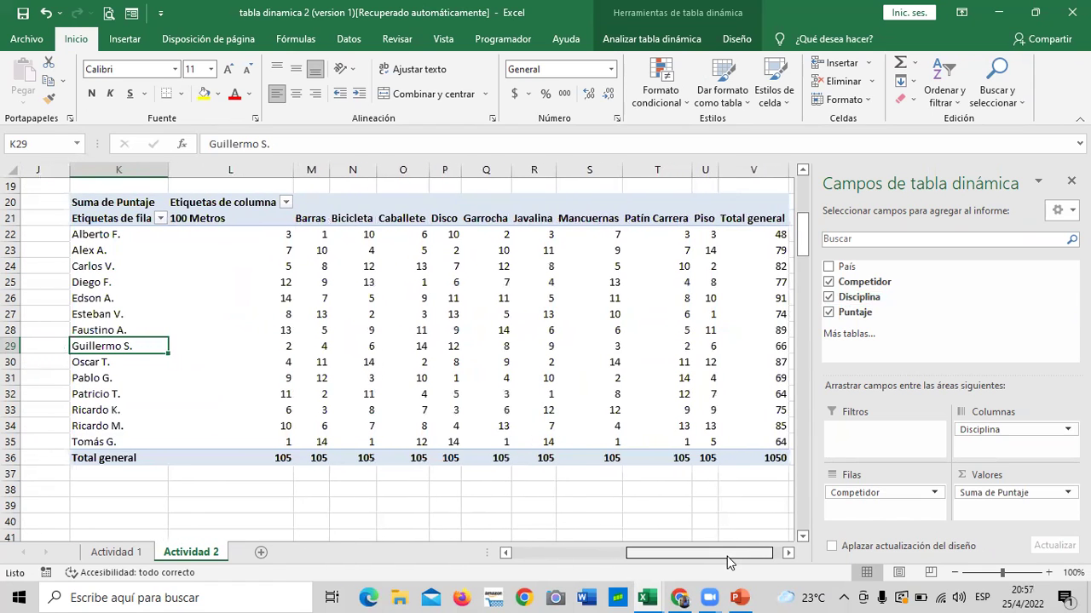
# - Review the competitor pivot down to its Total general row of 1050
pyautogui.click(786, 555)
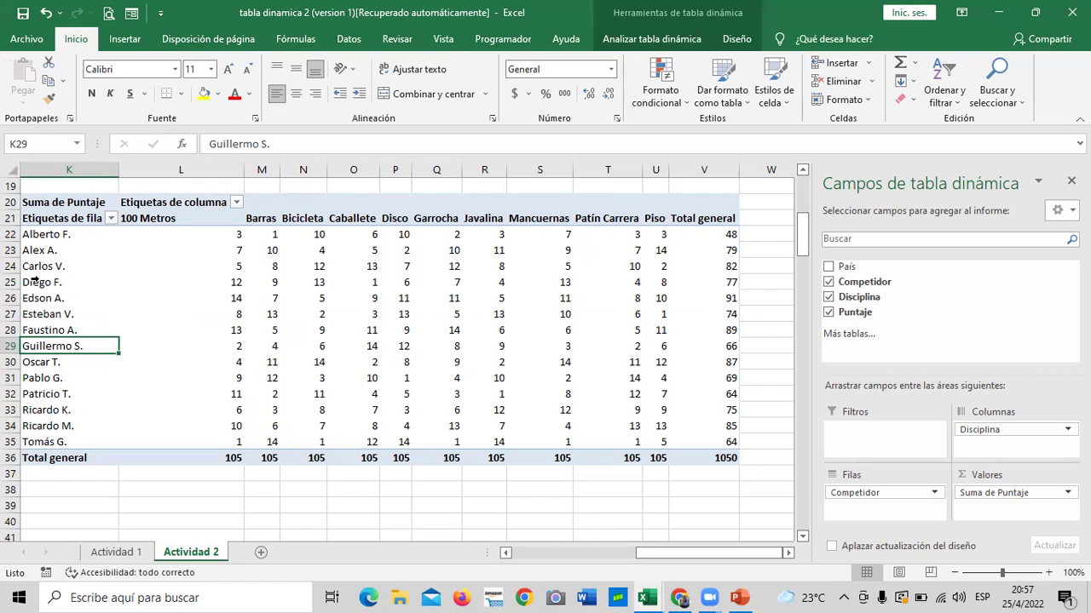
pyautogui.moveTo(655, 556); pyautogui.dragTo(643, 556)
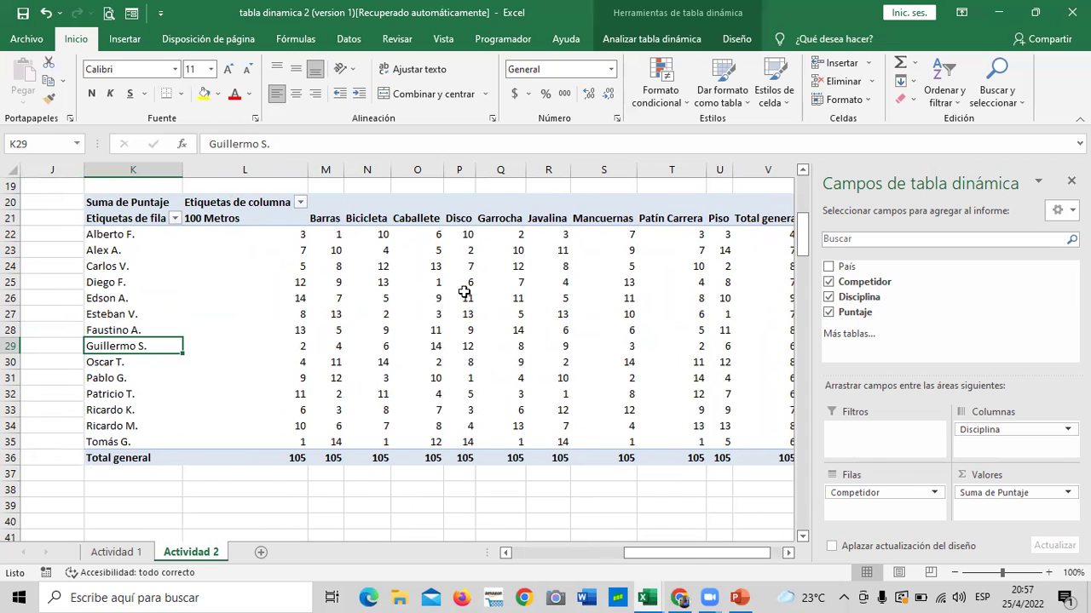
pyautogui.moveTo(690, 553); pyautogui.dragTo(702, 553)
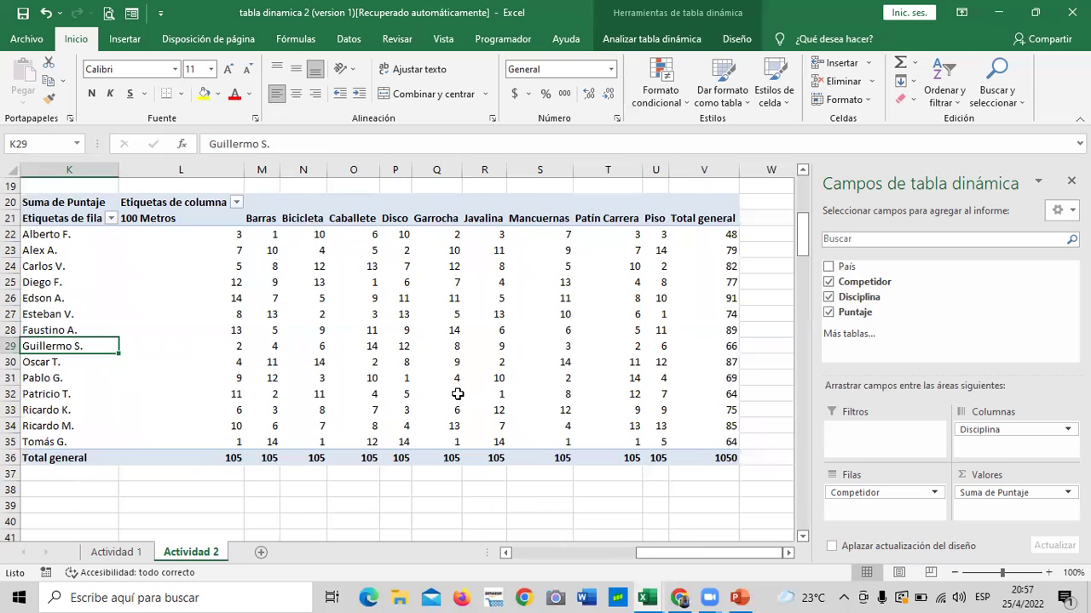
pyautogui.scroll(-4, 445, 376)
pyautogui.scroll(-1, 440, 375)
pyautogui.moveTo(663, 553)
pyautogui.mouseDown()
pyautogui.moveTo(619, 553)
pyautogui.moveTo(579, 526)
pyautogui.mouseUp()
pyautogui.scroll(-3, 431, 465)
pyautogui.scroll(3, 431, 468)
pyautogui.scroll(2, 427, 479)
pyautogui.scroll(-3, 427, 479)
pyautogui.scroll(2, 427, 479)
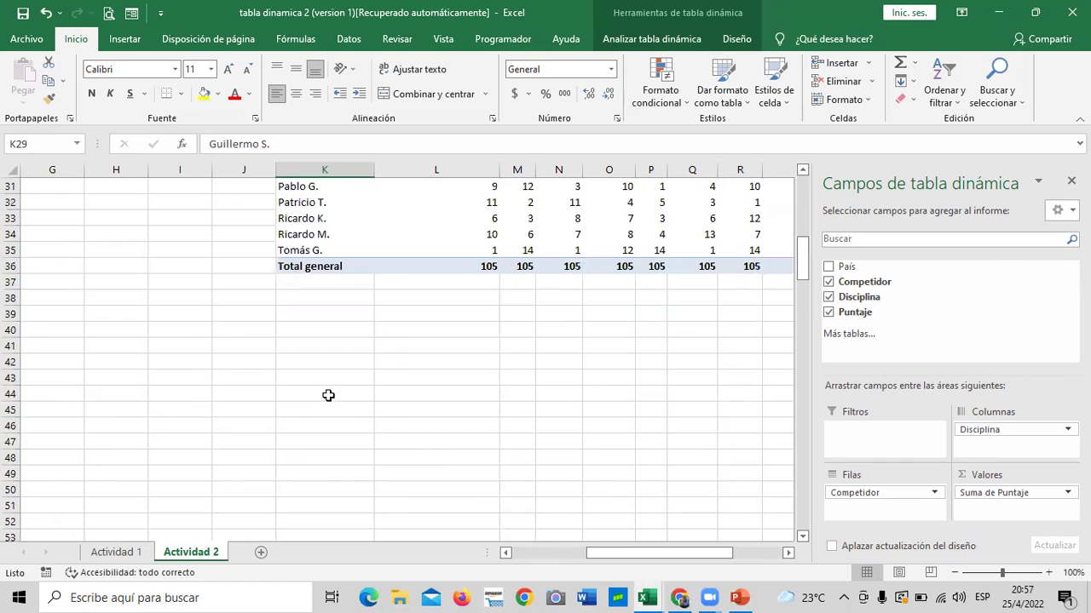
# - Select empty cell K44 below the pivot for the next table
pyautogui.click(328, 396)
pyautogui.click(416, 398)
pyautogui.click(331, 393)
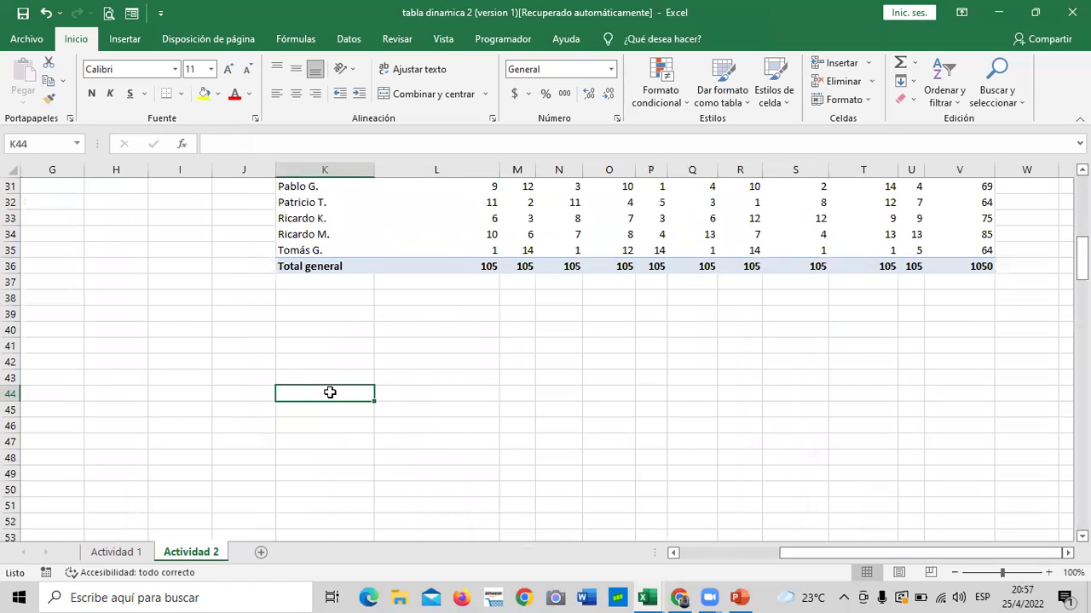
# - Insert a second pivot table from Actividad 2 range B2:E142 at cell K44
pyautogui.click(121, 40)
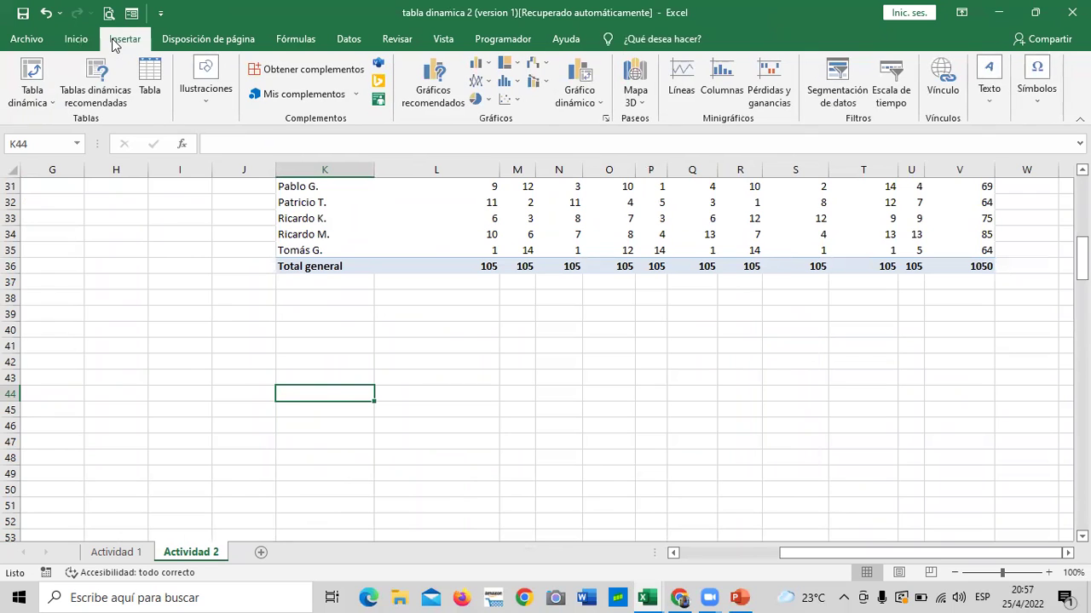
pyautogui.click(34, 79)
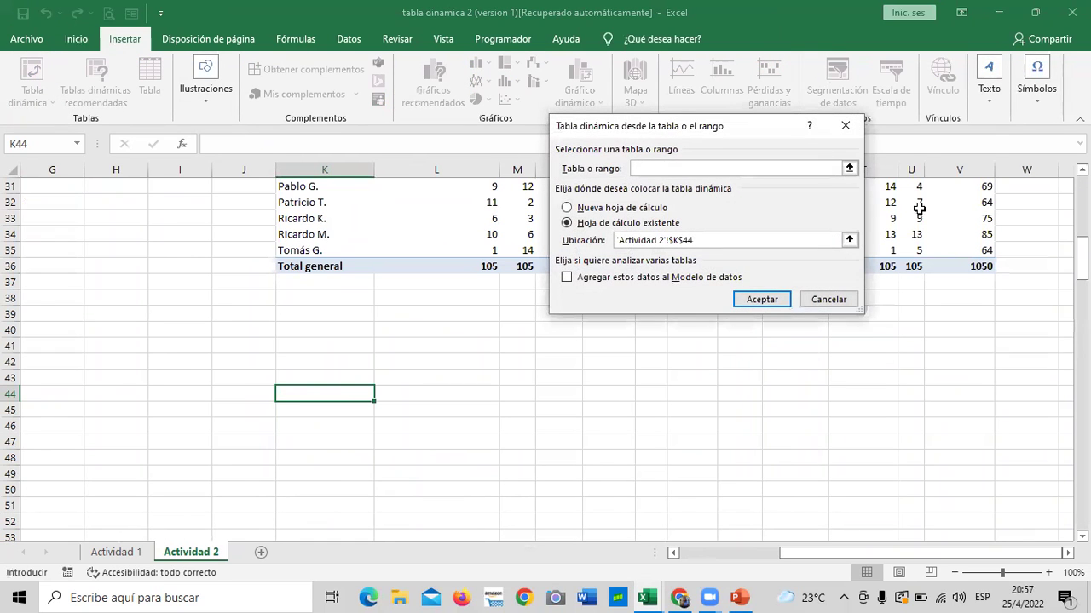
pyautogui.click(848, 168)
pyautogui.scroll(6, 460, 453)
pyautogui.scroll(4, 471, 430)
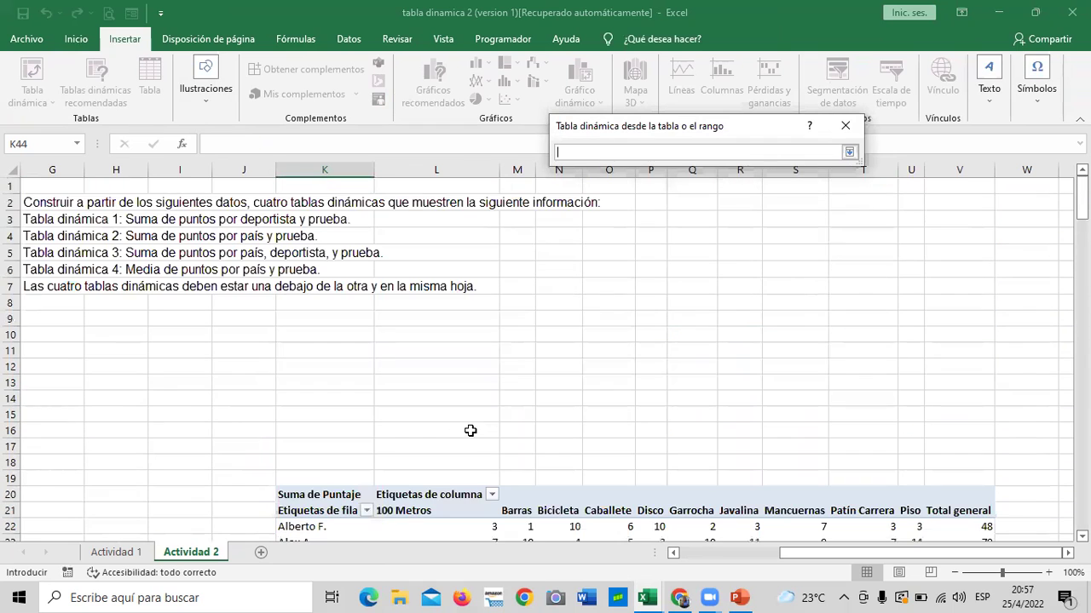
pyautogui.scroll(-4, 470, 423)
pyautogui.moveTo(840, 555); pyautogui.dragTo(742, 556)
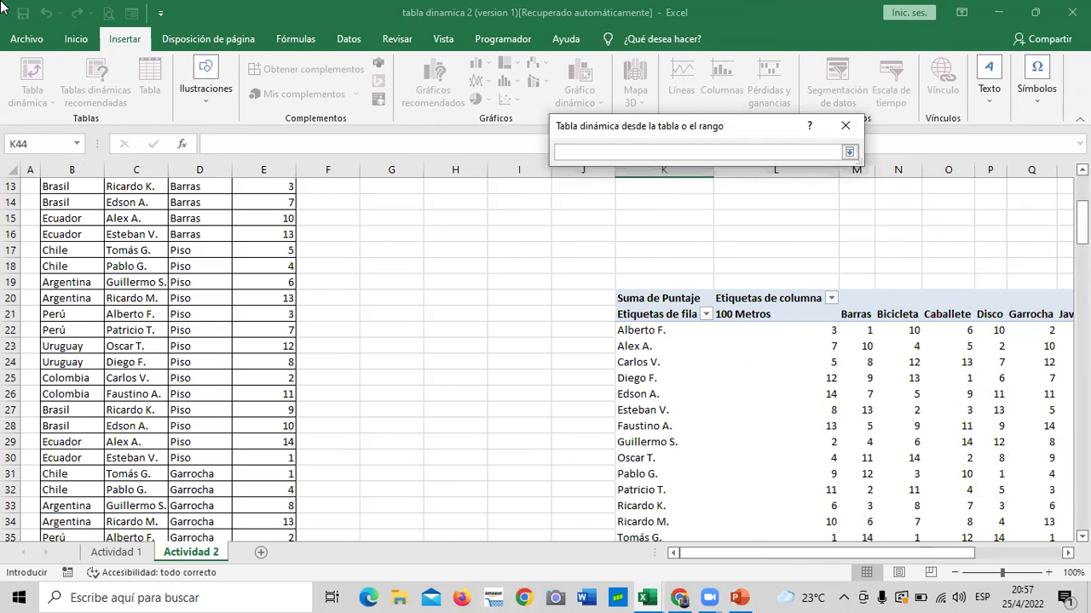
pyautogui.scroll(4, 219, 212)
pyautogui.moveTo(74, 205)
pyautogui.mouseDown()
pyautogui.moveTo(240, 265)
pyautogui.moveTo(244, 594)
pyautogui.mouseUp()
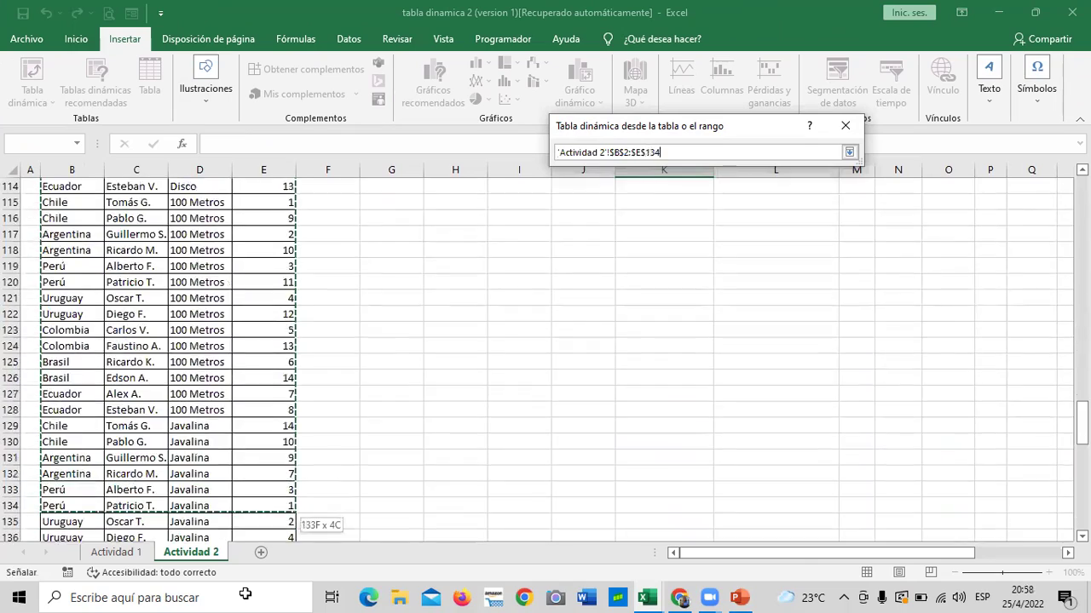
pyautogui.moveTo(244, 594); pyautogui.dragTo(248, 506)
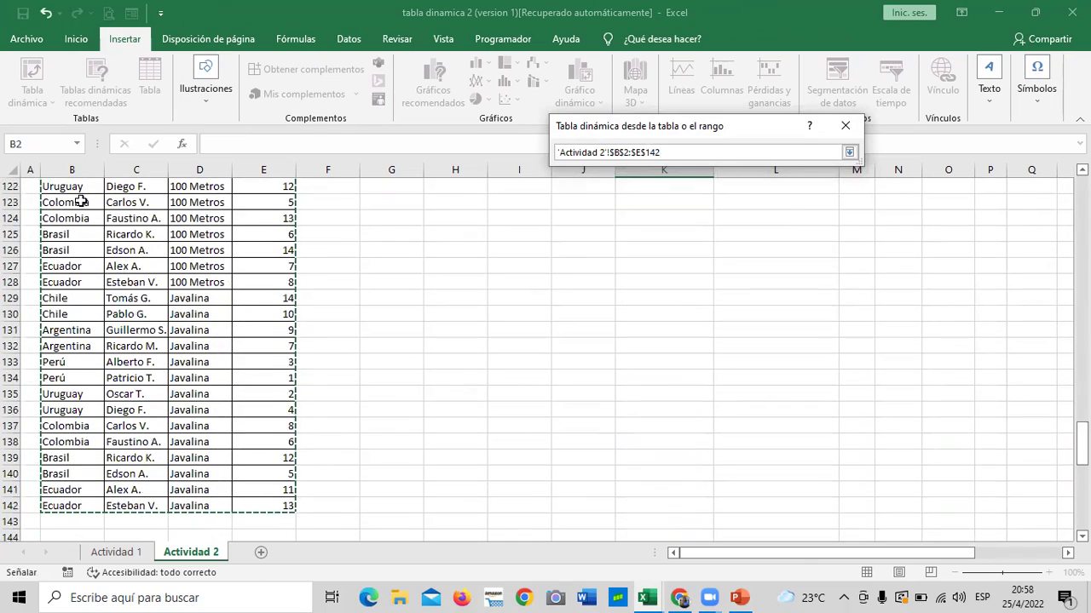
pyautogui.click(849, 151)
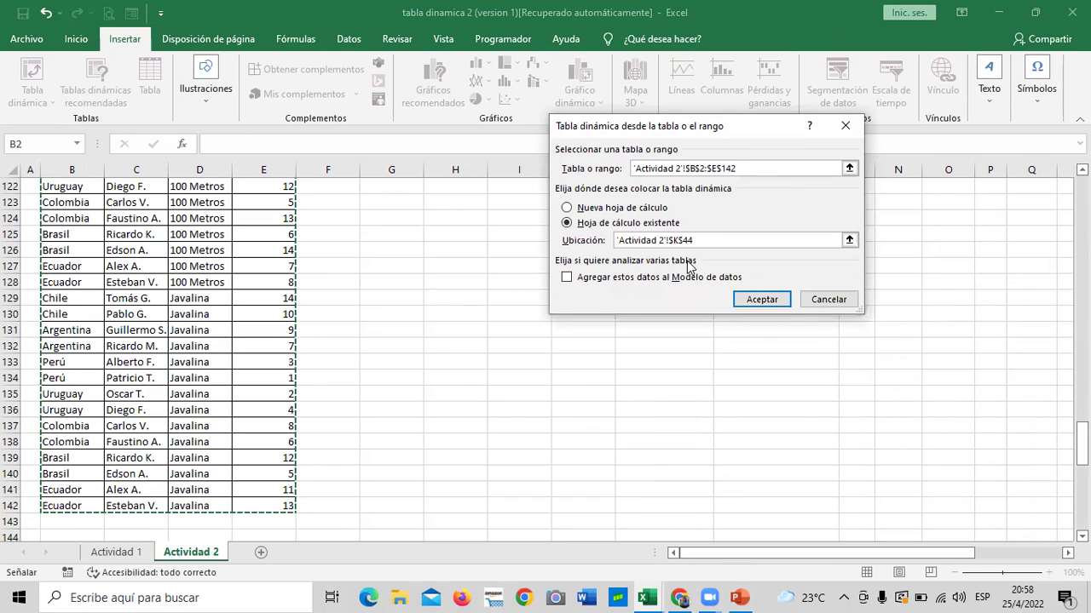
pyautogui.click(763, 301)
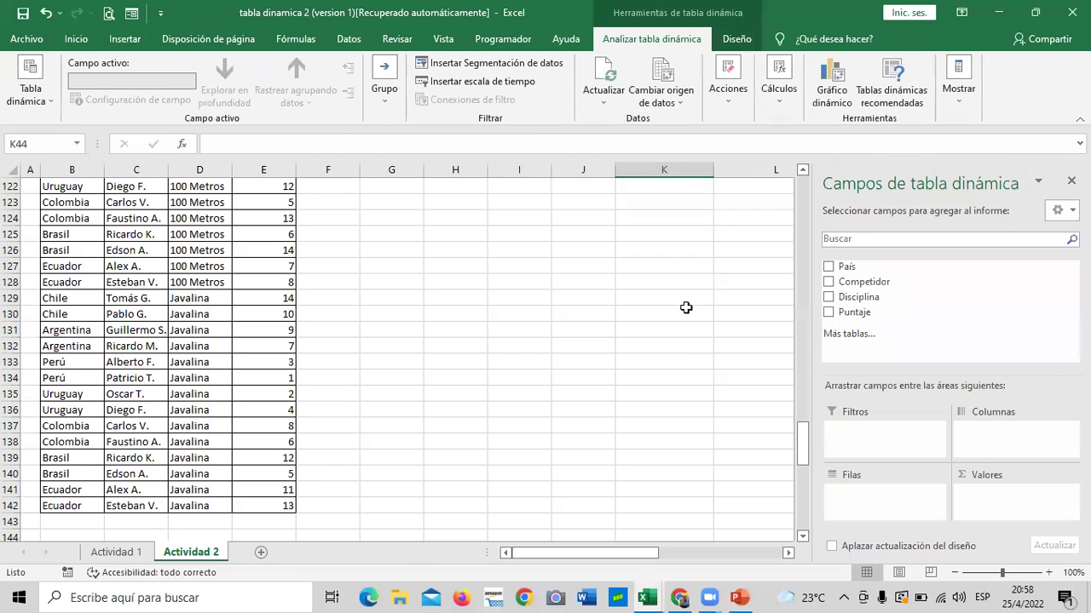
# - Add País and Disciplina as row fields of the K44 pivot
pyautogui.scroll(4, 674, 343)
pyautogui.scroll(7, 674, 343)
pyautogui.scroll(7, 670, 353)
pyautogui.scroll(8, 670, 353)
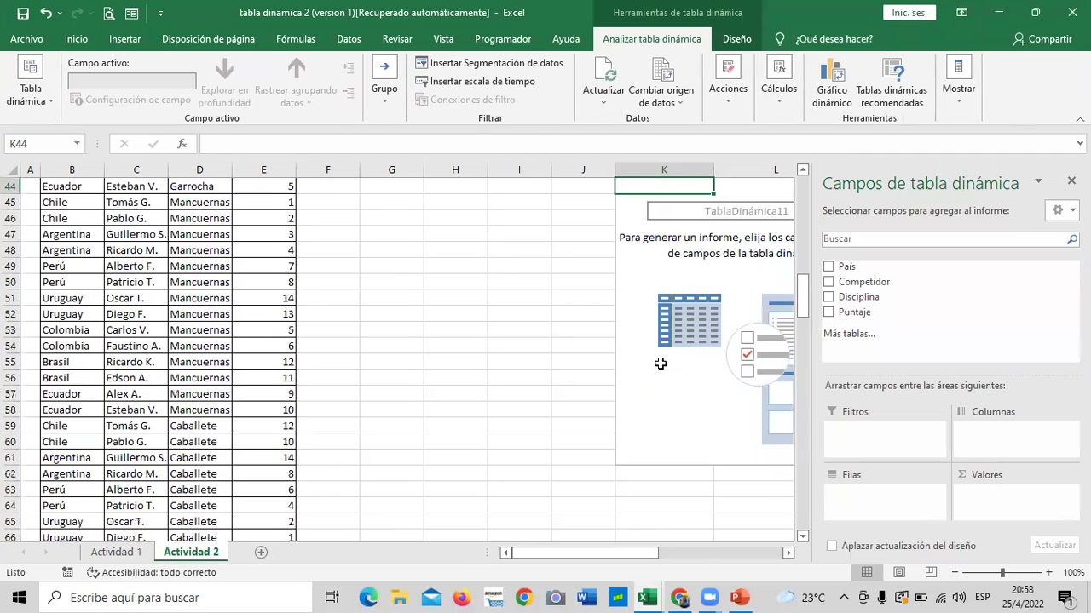
pyautogui.scroll(1, 660, 361)
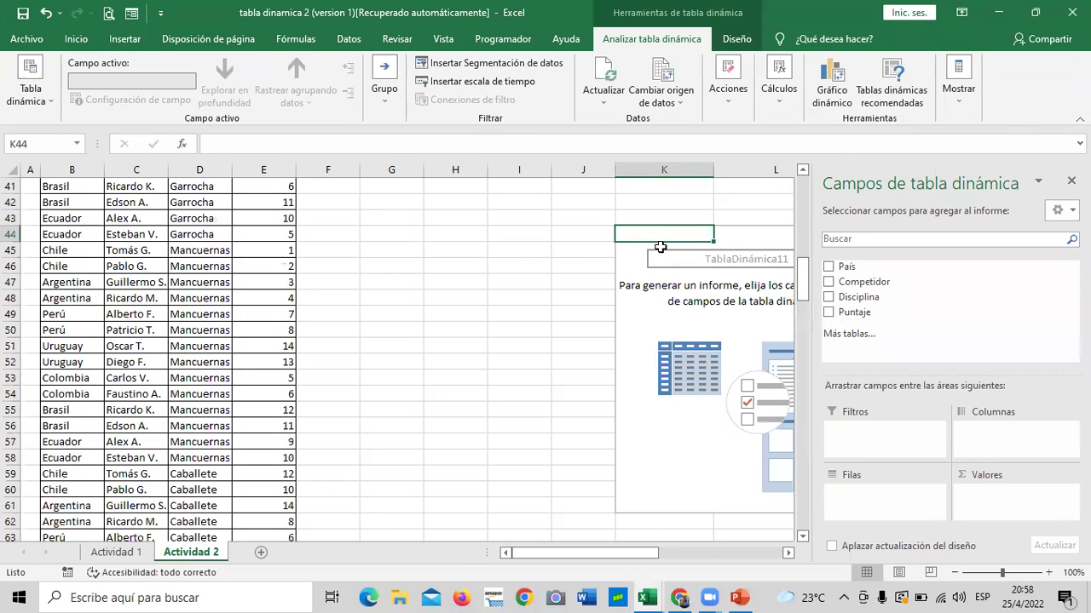
pyautogui.moveTo(602, 553); pyautogui.dragTo(661, 552)
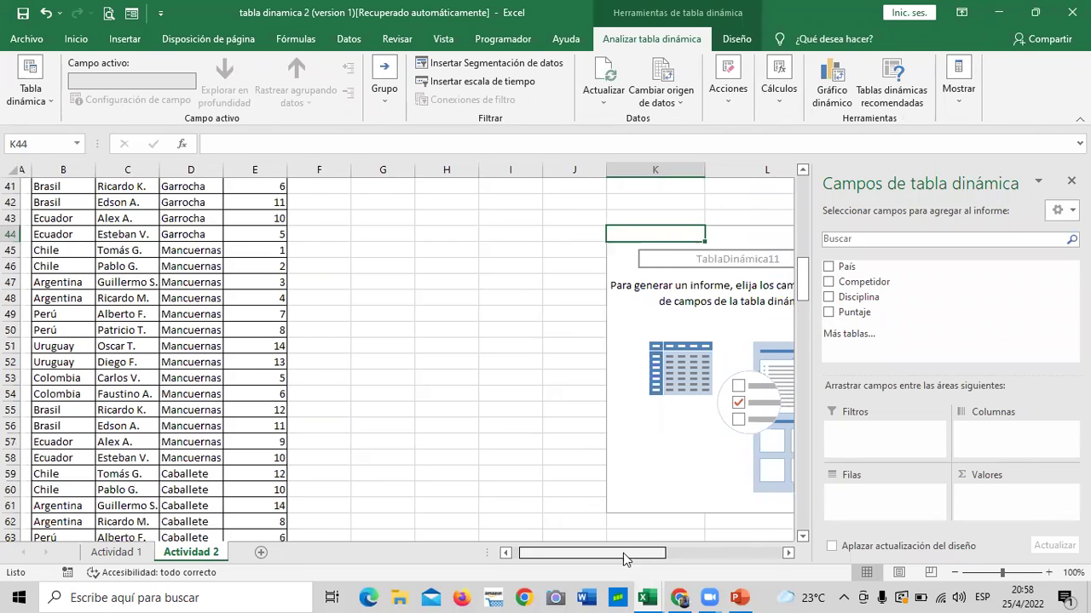
pyautogui.scroll(4, 519, 360)
pyautogui.scroll(4, 519, 431)
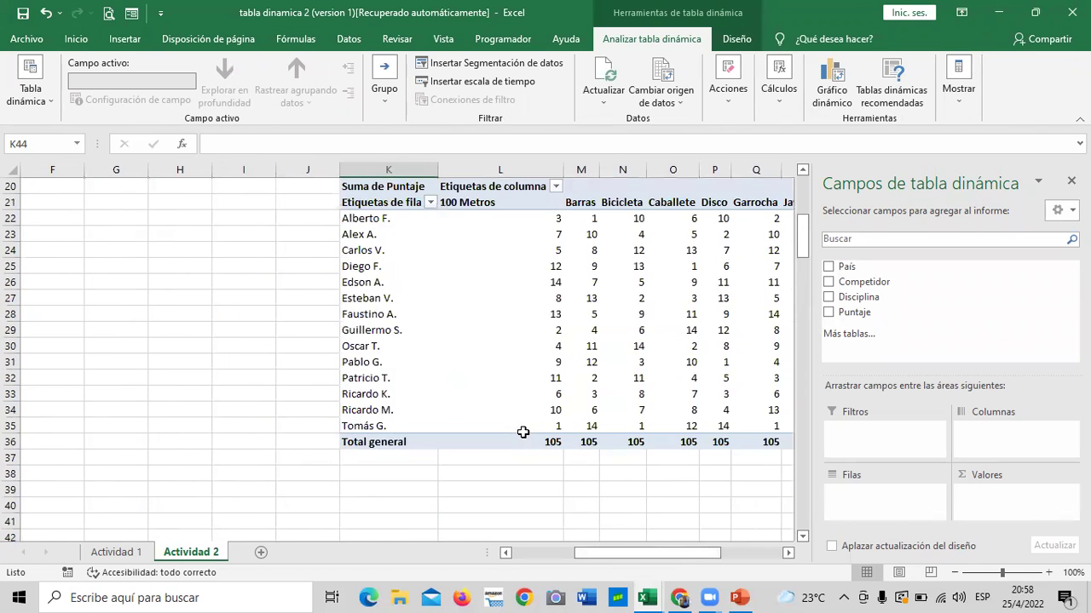
pyautogui.scroll(6, 523, 432)
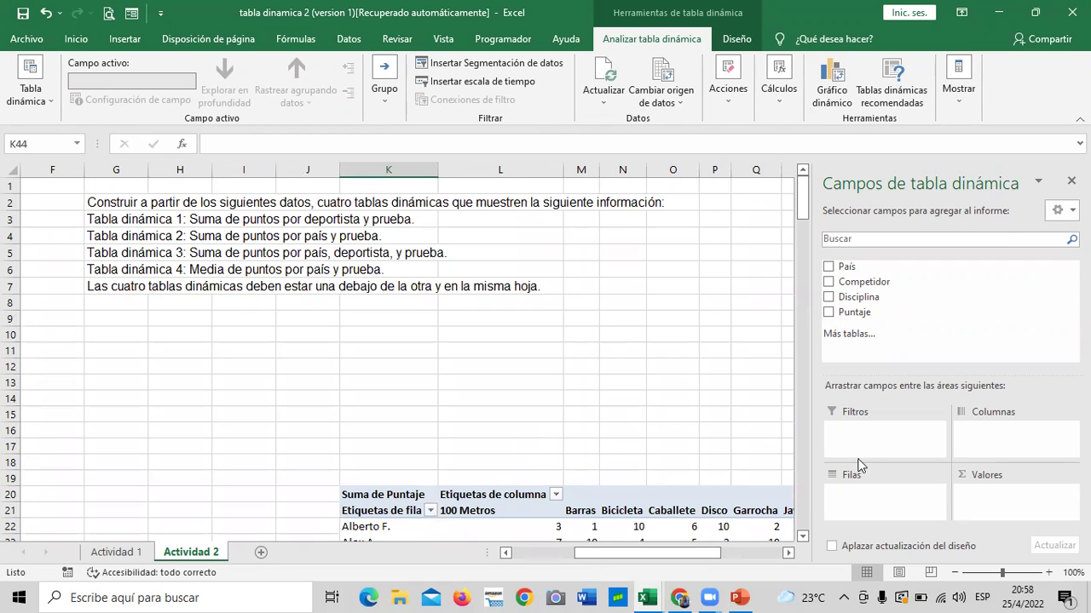
pyautogui.click(828, 267)
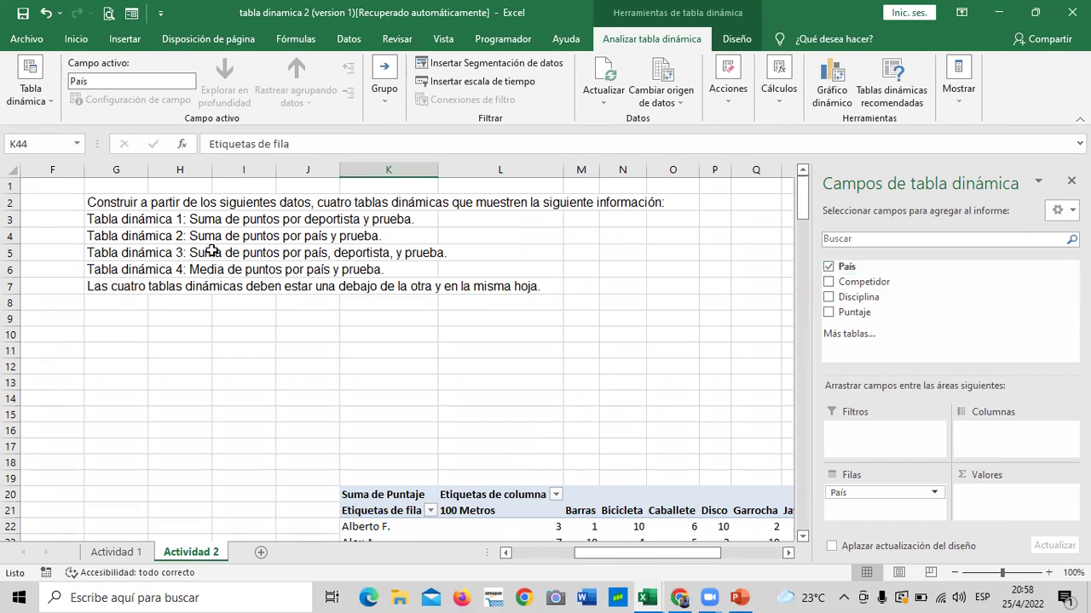
pyautogui.click(828, 297)
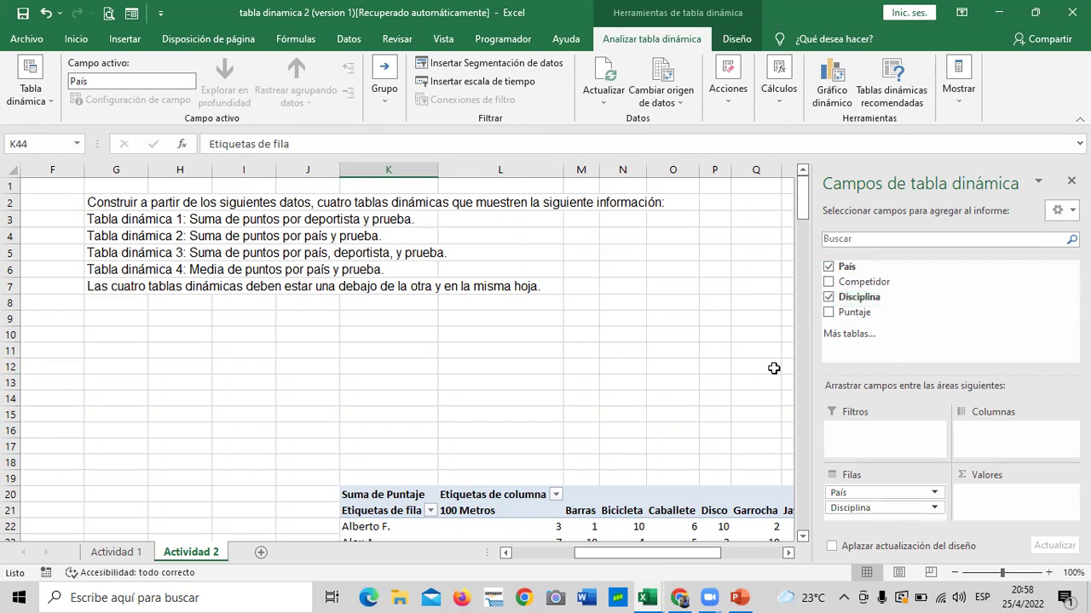
# - Rearrange fields: Disciplina to columns, then to values as a count, País to columns
pyautogui.scroll(-6, 650, 370)
pyautogui.scroll(-4, 614, 353)
pyautogui.scroll(-6, 604, 350)
pyautogui.scroll(2, 604, 349)
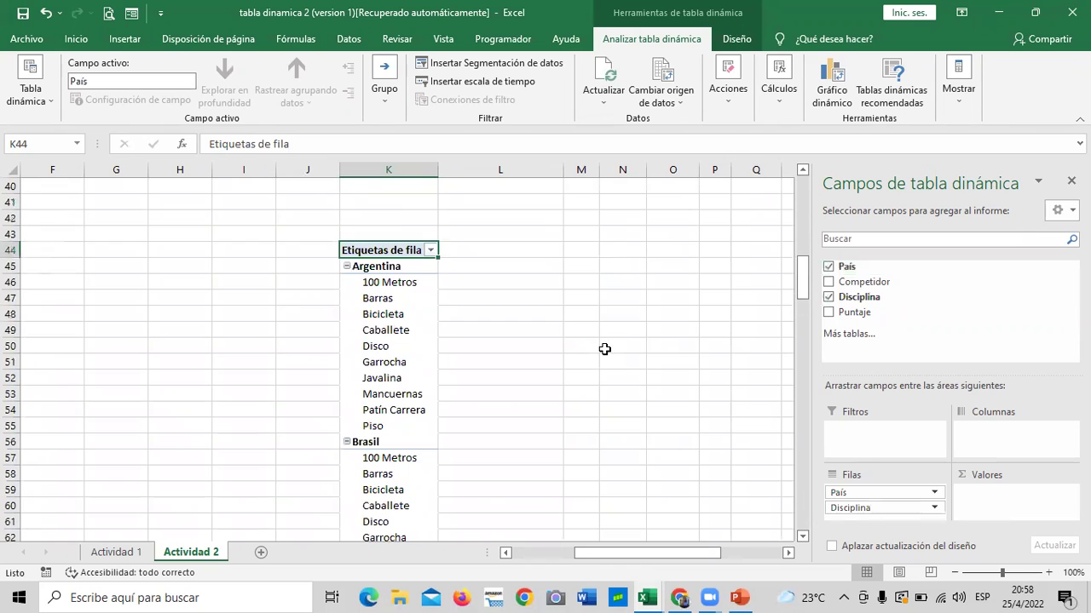
pyautogui.scroll(-1, 604, 349)
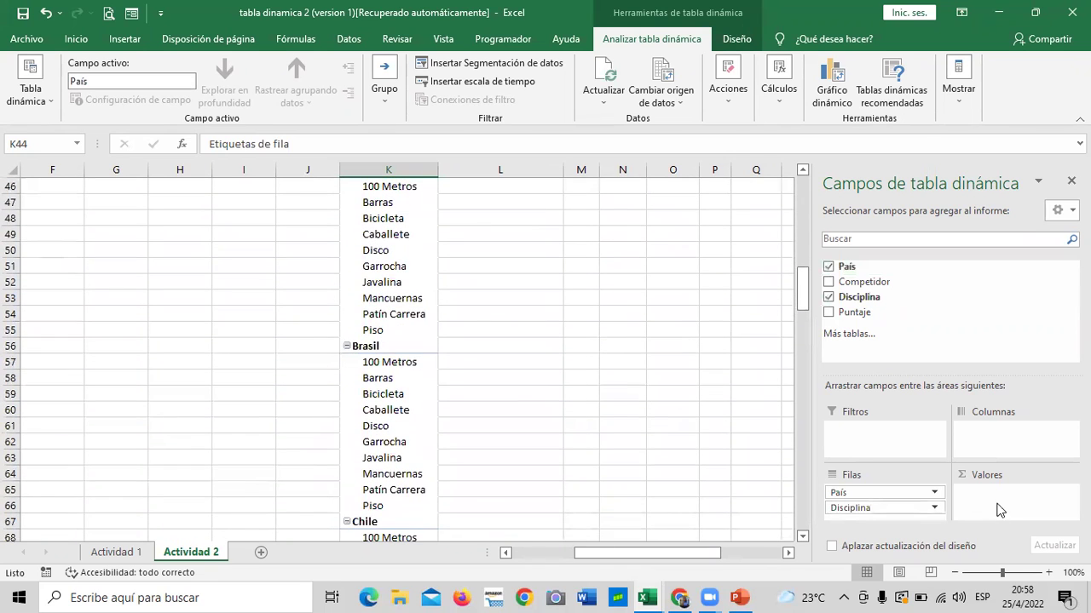
pyautogui.moveTo(877, 508); pyautogui.dragTo(980, 449)
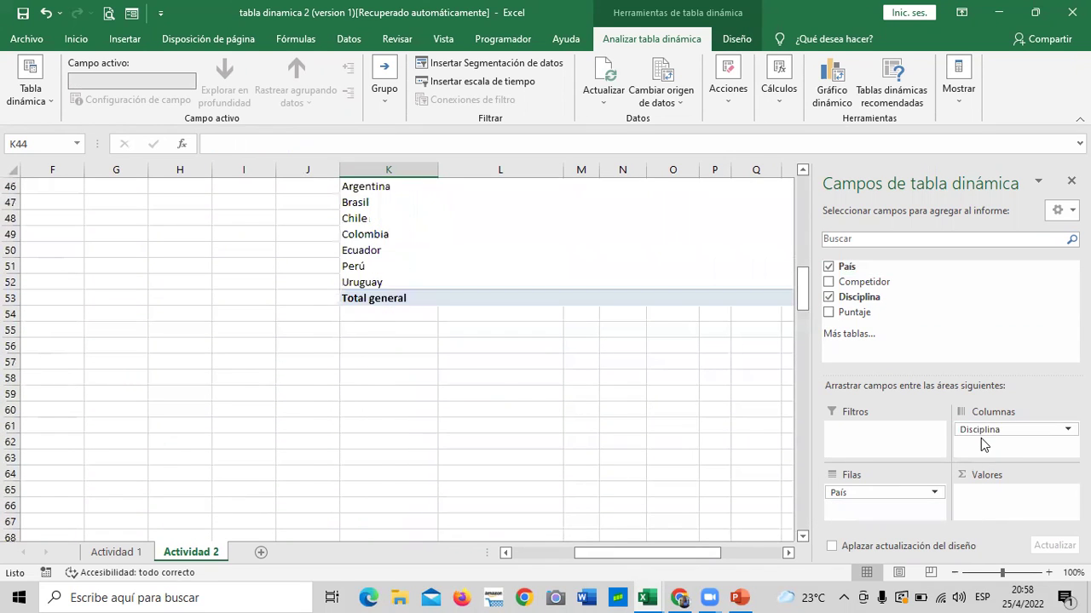
pyautogui.moveTo(672, 553)
pyautogui.mouseDown()
pyautogui.moveTo(729, 565)
pyautogui.moveTo(711, 562)
pyautogui.mouseUp()
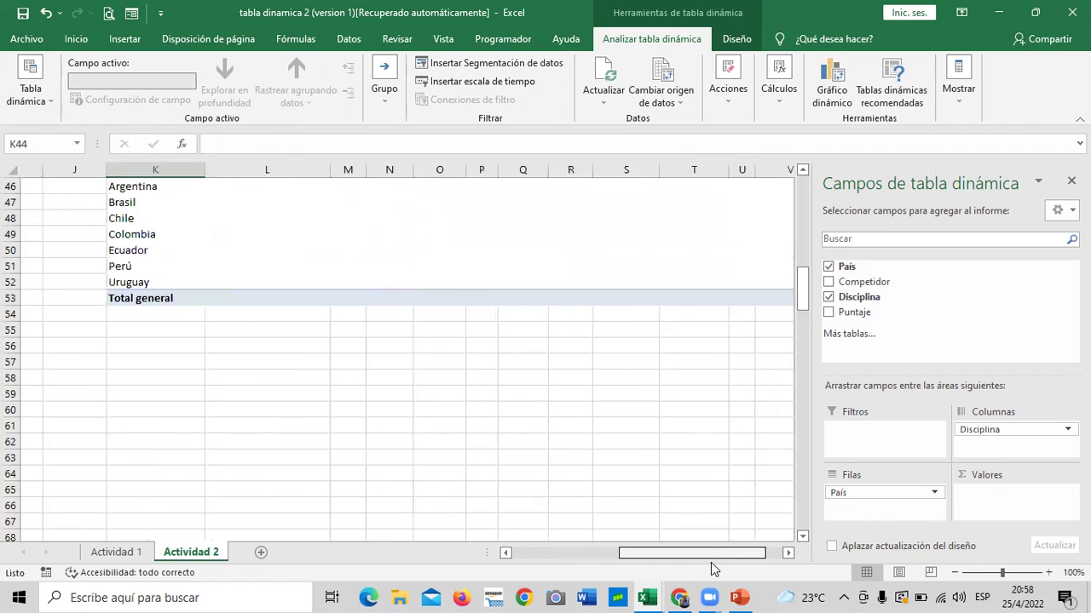
pyautogui.scroll(3, 577, 469)
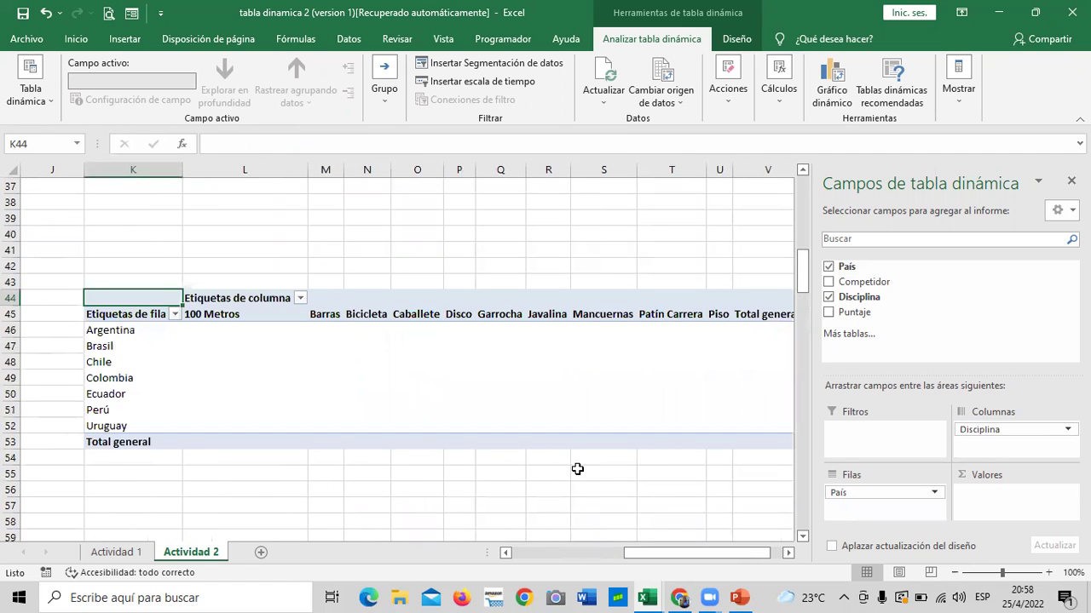
pyautogui.moveTo(1031, 429); pyautogui.dragTo(1021, 498)
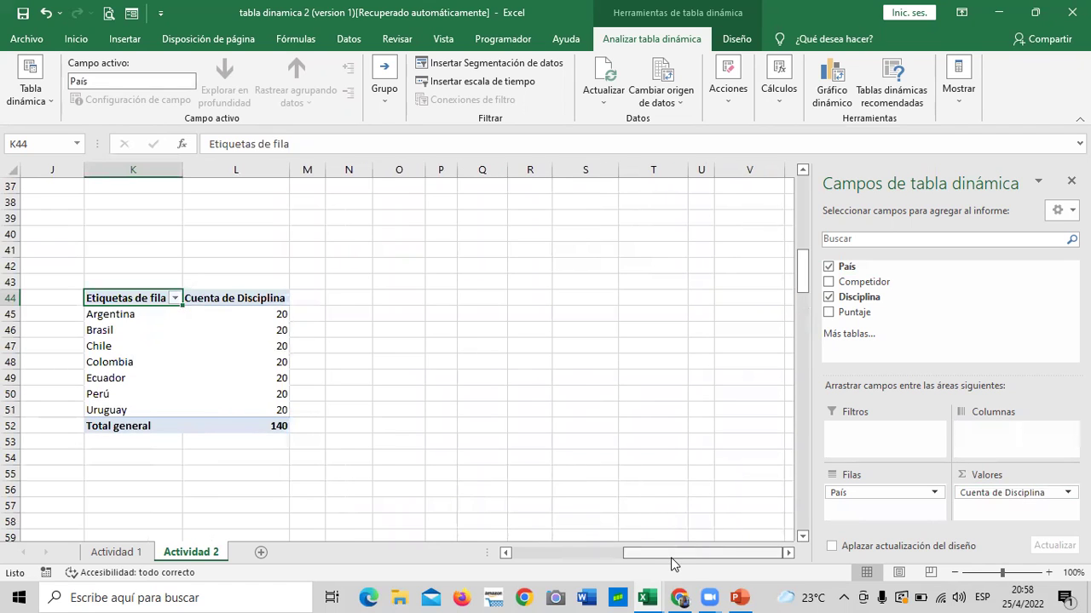
pyautogui.moveTo(669, 557); pyautogui.dragTo(641, 557)
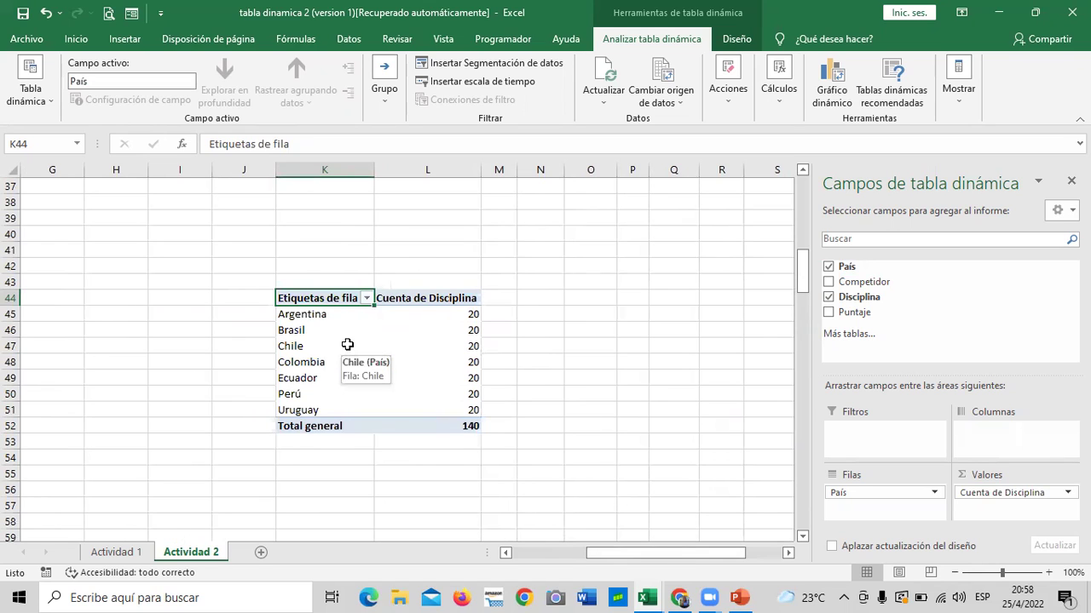
pyautogui.moveTo(886, 494)
pyautogui.mouseDown()
pyautogui.moveTo(982, 449)
pyautogui.moveTo(843, 499)
pyautogui.mouseUp()
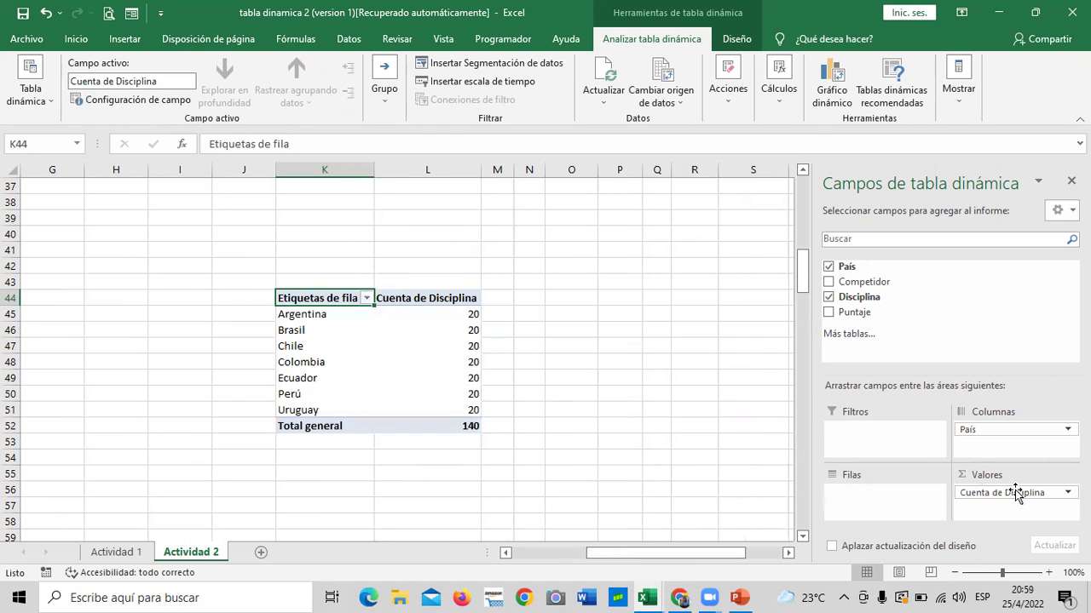
# - Change the Disciplina value field summary from Cuenta to Suma
pyautogui.click(1060, 492)
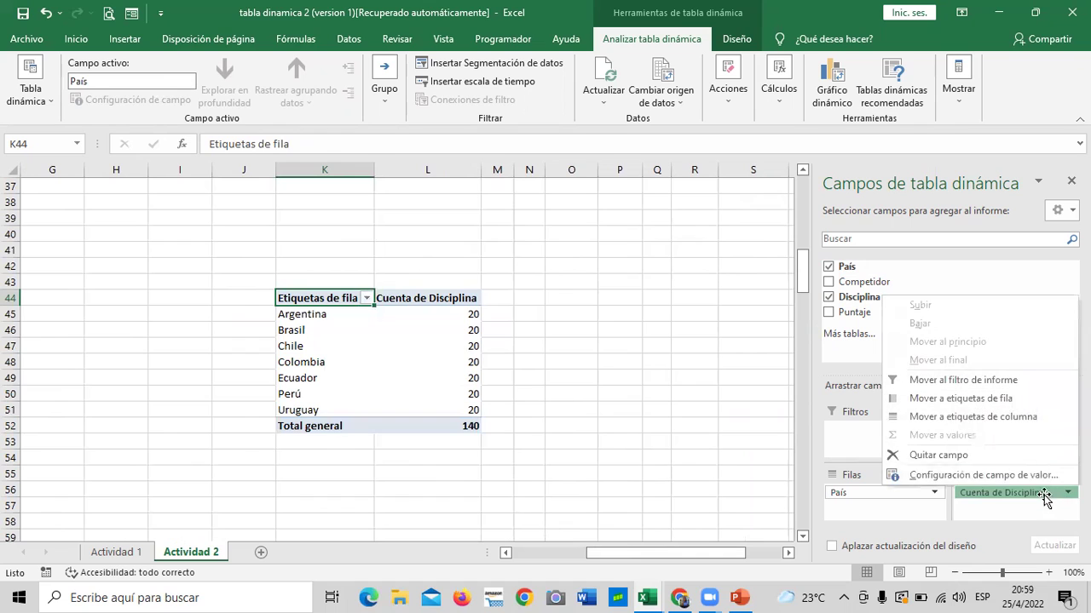
pyautogui.click(963, 475)
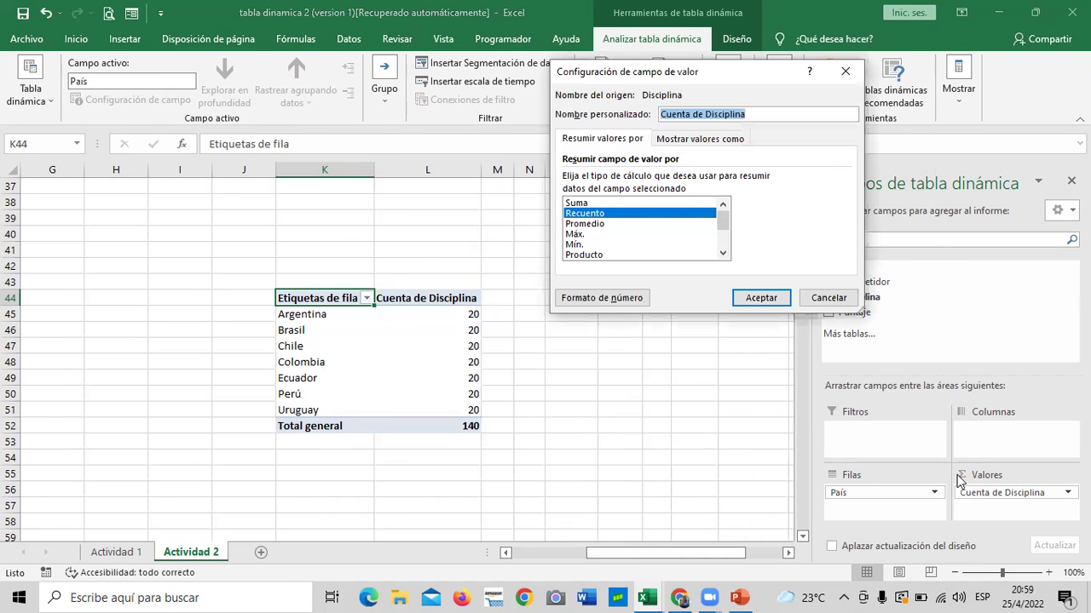
pyautogui.click(594, 205)
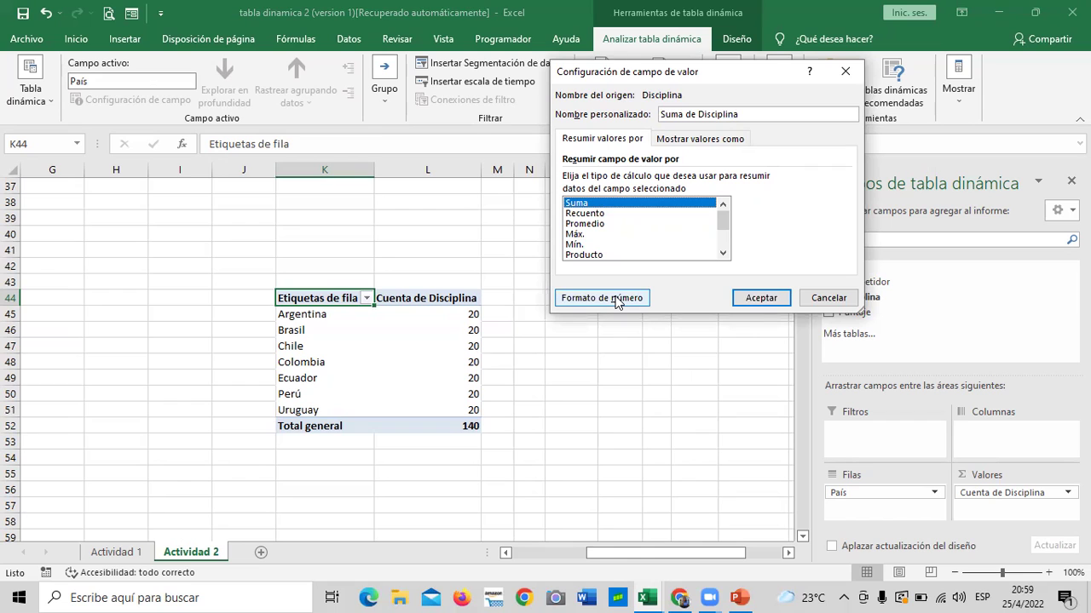
pyautogui.click(748, 297)
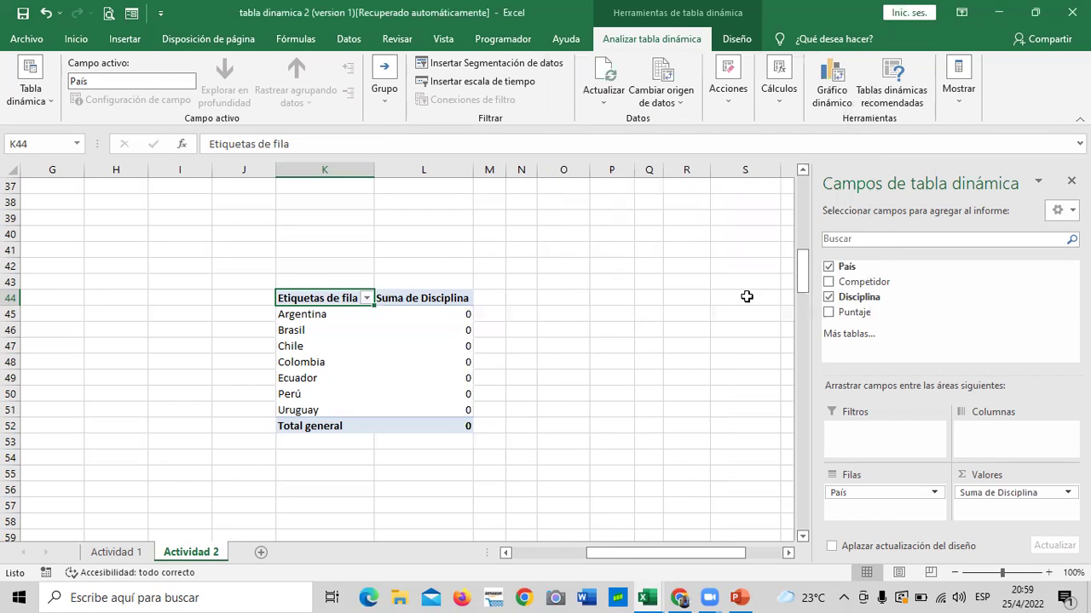
# - Sum Puntaje as values with Disciplina across the columns, each discipline totalling 105
pyautogui.click(829, 312)
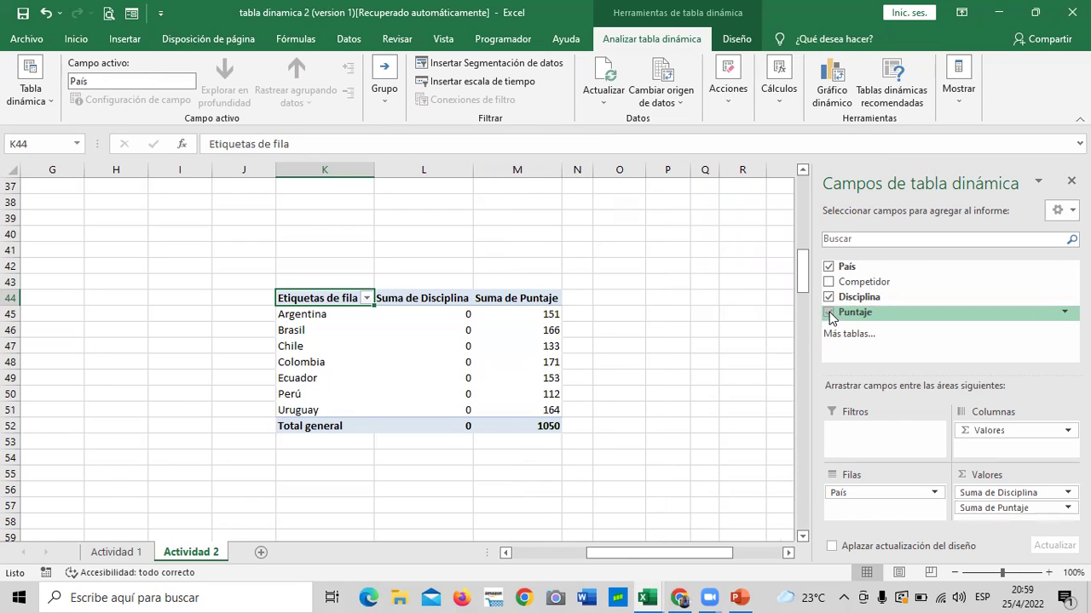
pyautogui.click(828, 297)
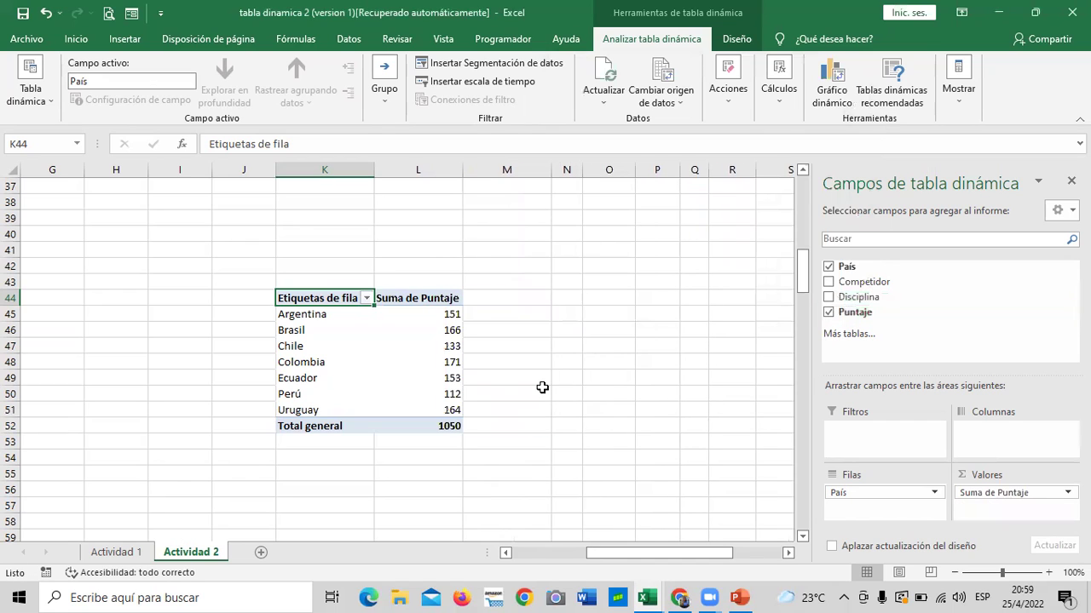
pyautogui.click(834, 298)
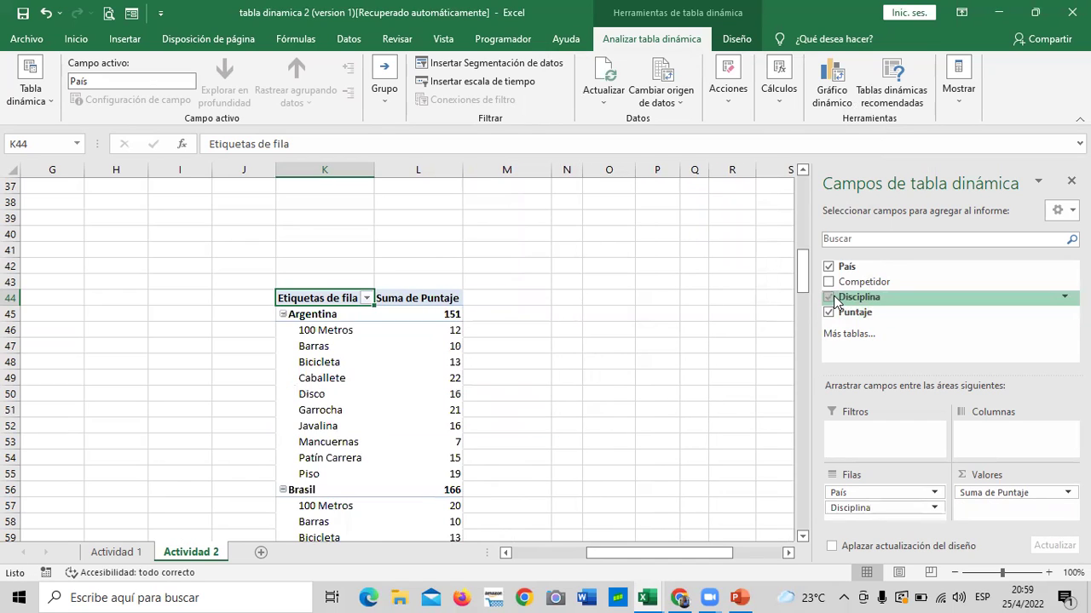
pyautogui.moveTo(878, 508); pyautogui.dragTo(979, 443)
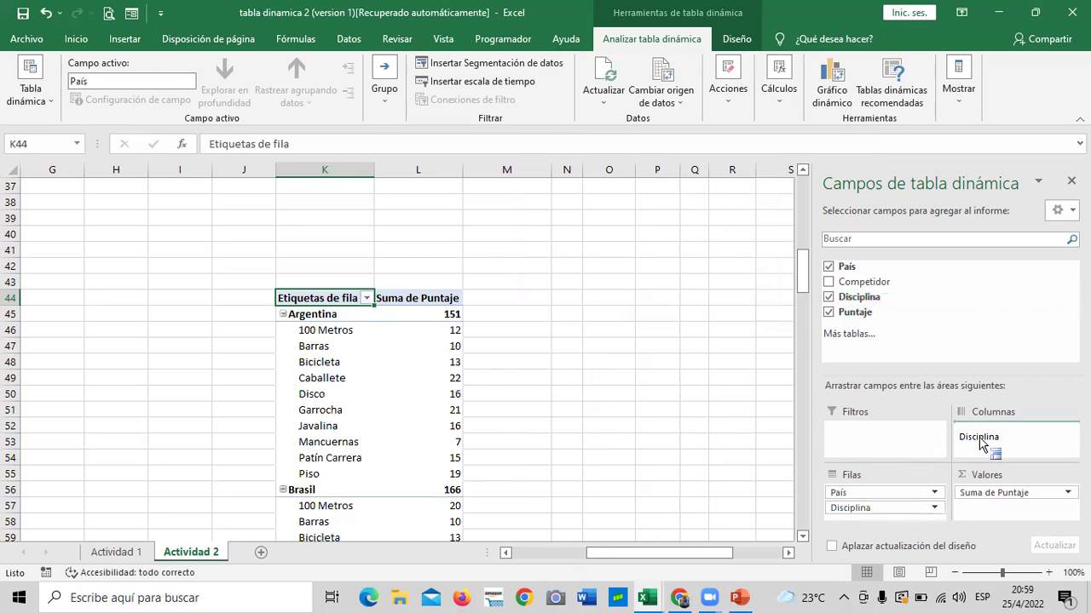
pyautogui.moveTo(662, 559); pyautogui.dragTo(711, 559)
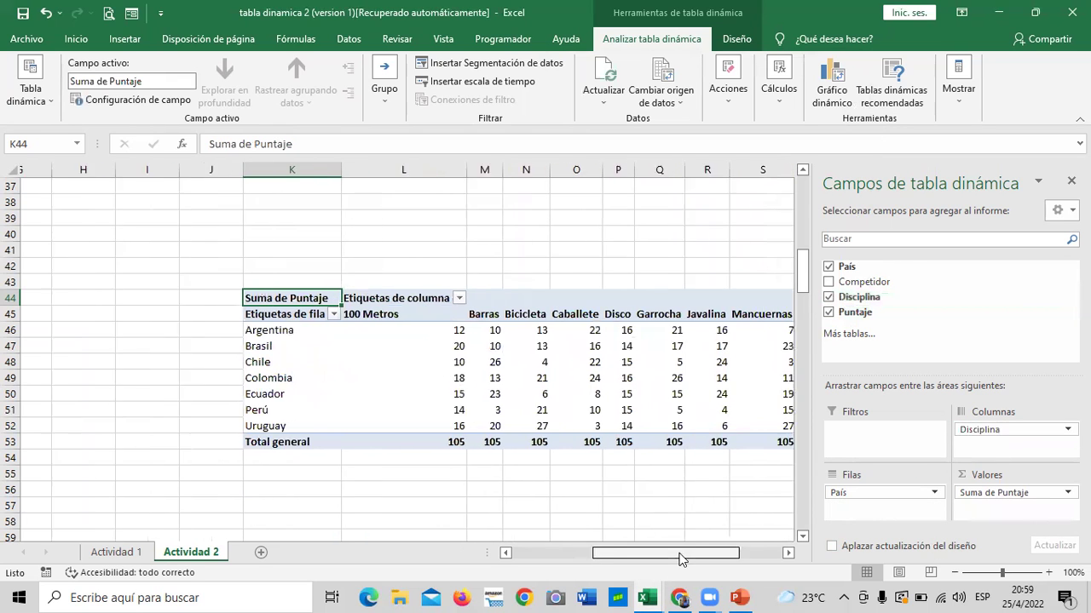
# - Review both stacked pivot tables, including the K44 country table totalling 1050
pyautogui.scroll(3, 639, 498)
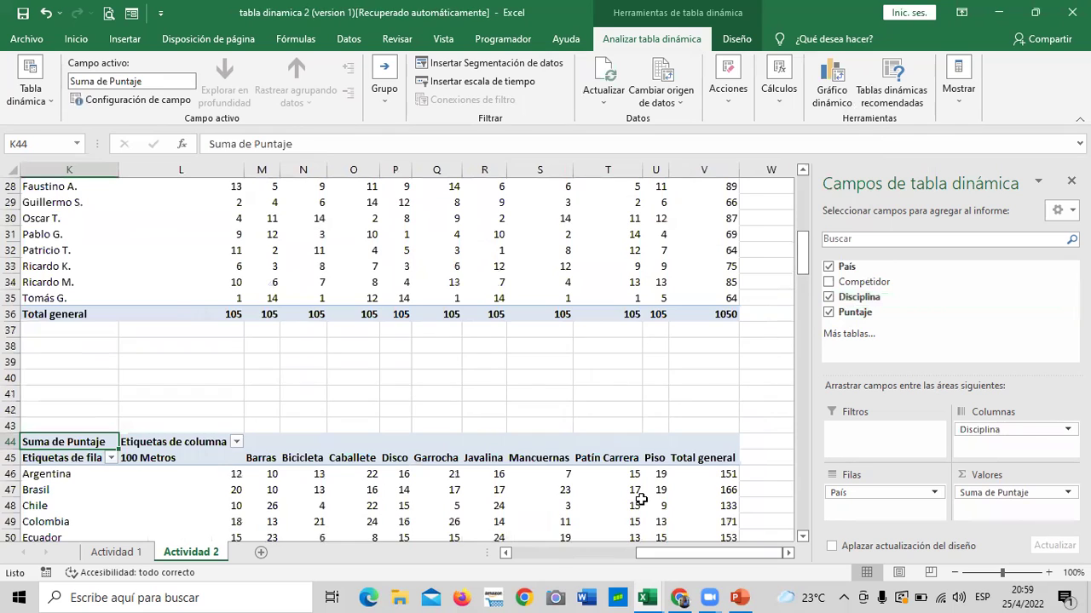
pyautogui.scroll(3, 639, 498)
pyautogui.scroll(1, 639, 499)
pyautogui.scroll(-1, 641, 499)
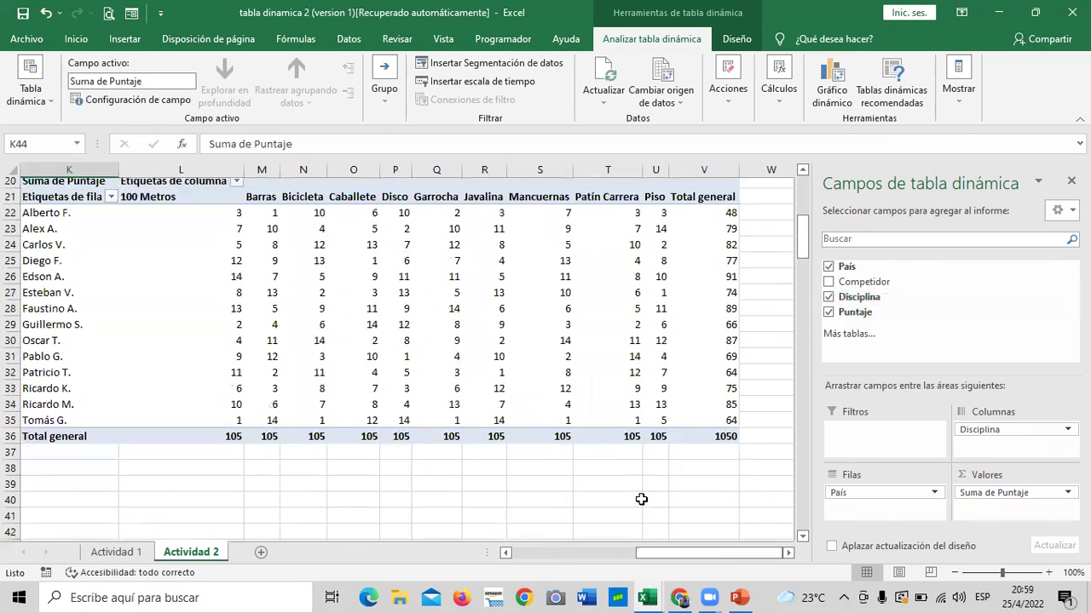
pyautogui.scroll(-4, 641, 498)
pyautogui.scroll(-2, 640, 498)
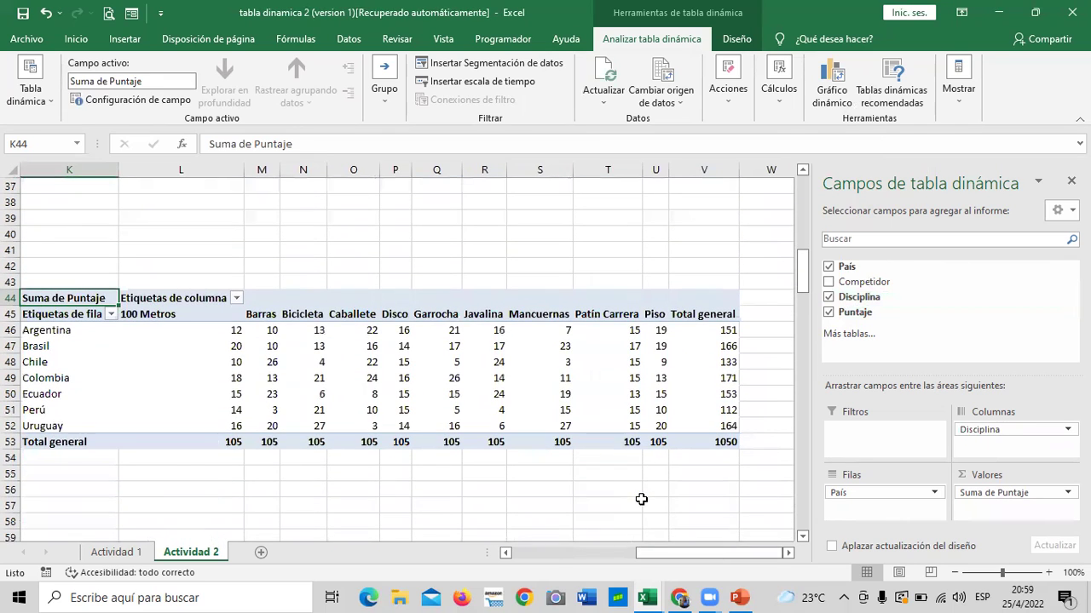
pyautogui.scroll(5, 640, 498)
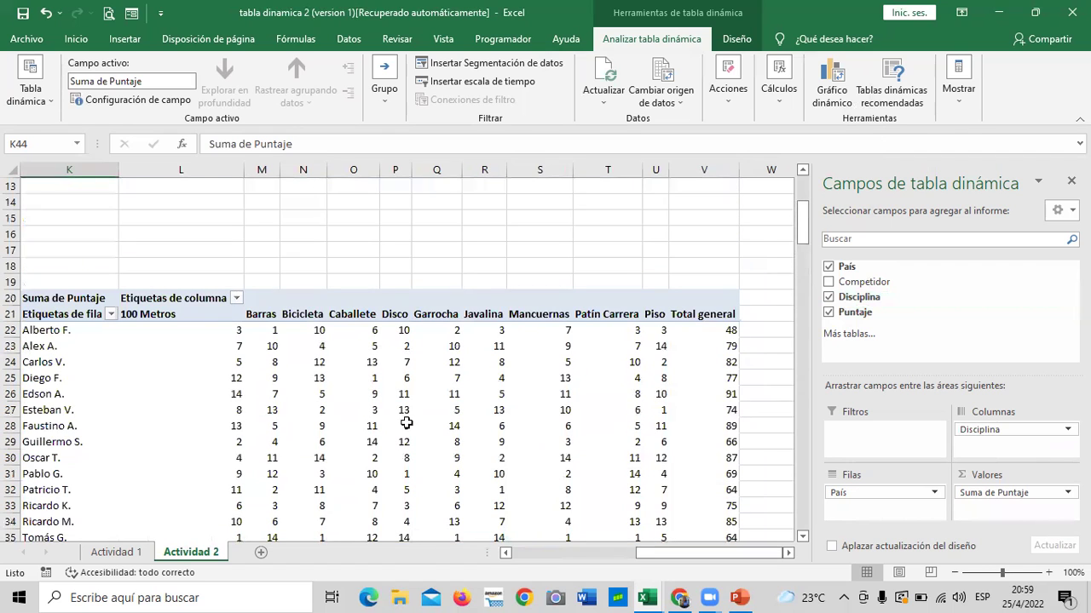
pyautogui.moveTo(552, 378)
pyautogui.scroll(-2, 552, 377)
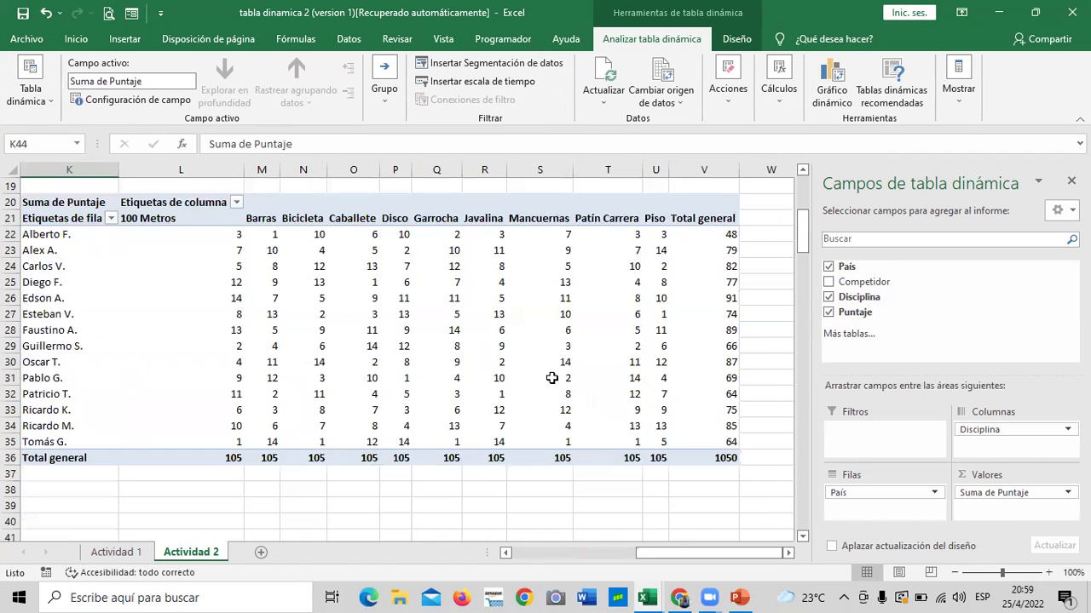
pyautogui.scroll(-2, 552, 377)
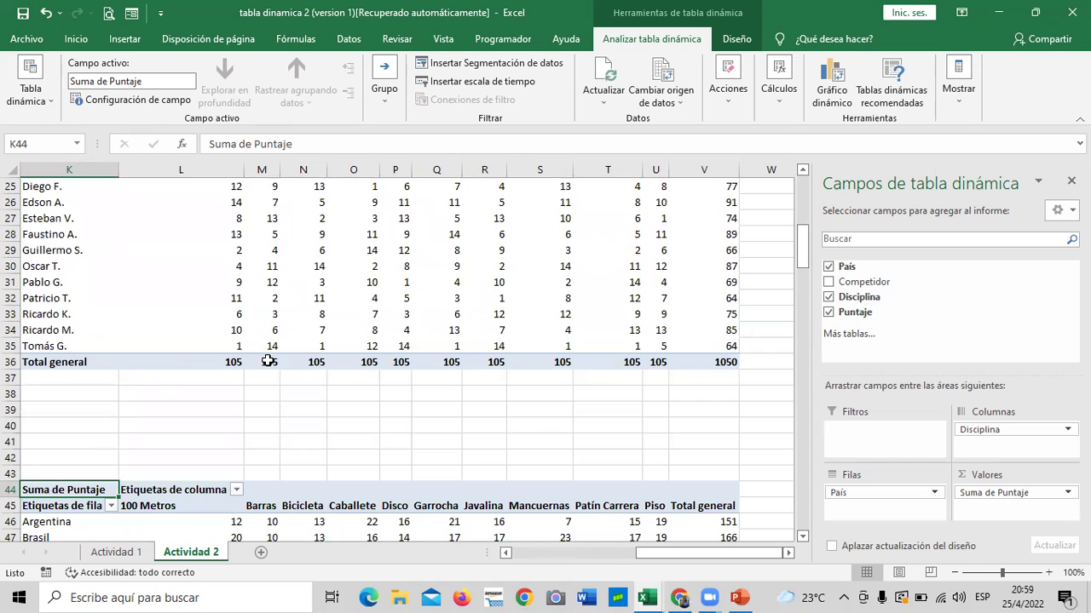
pyautogui.scroll(-3, 464, 465)
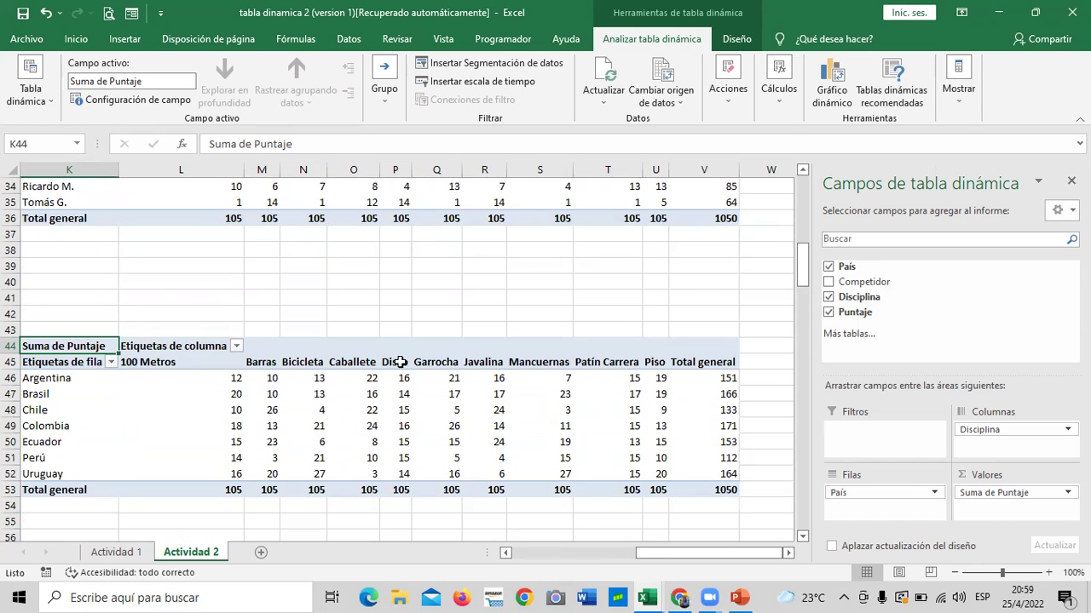
pyautogui.scroll(4, 401, 362)
pyautogui.scroll(-3, 349, 401)
pyautogui.scroll(-2, 356, 401)
pyautogui.moveTo(641, 555); pyautogui.dragTo(641, 555)
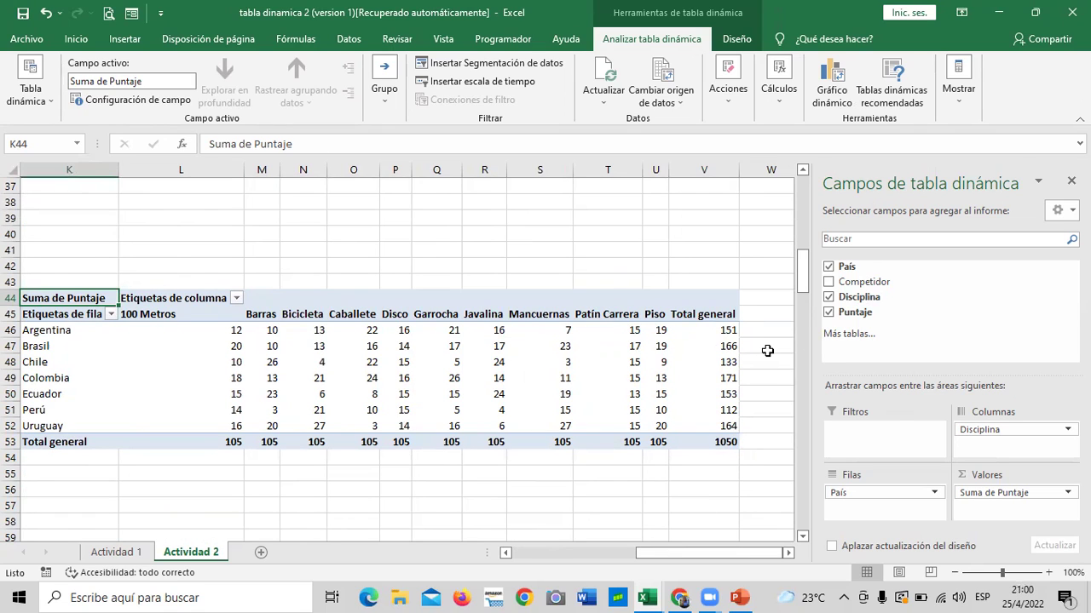
pyautogui.scroll(4, 426, 283)
pyautogui.scroll(4, 418, 281)
pyautogui.scroll(1, 414, 279)
pyautogui.scroll(-4, 414, 278)
pyautogui.scroll(-2, 401, 284)
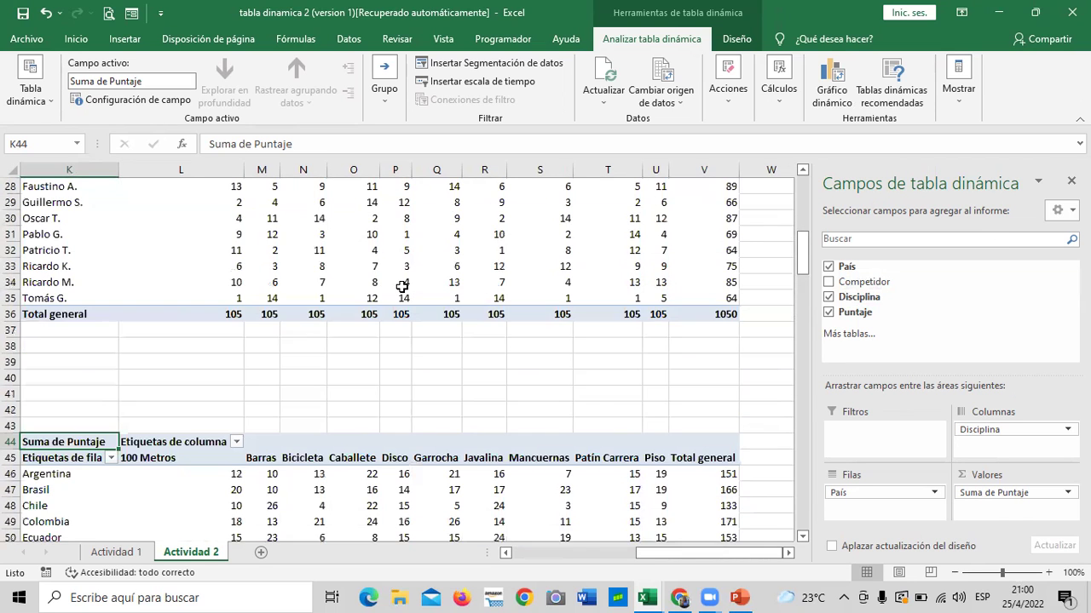
pyautogui.scroll(-3, 401, 284)
pyautogui.scroll(-2, 401, 285)
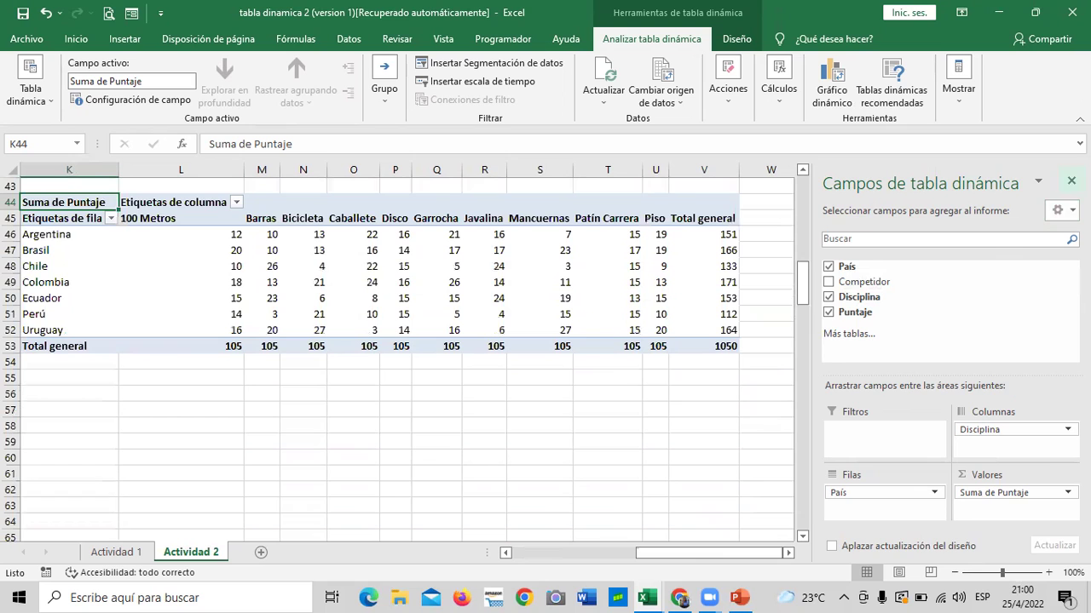
# - Close the PivotTable Fields pane and look over the two tables again
pyautogui.click(1071, 180)
pyautogui.scroll(1, 451, 382)
pyautogui.scroll(4, 451, 383)
pyautogui.scroll(4, 496, 362)
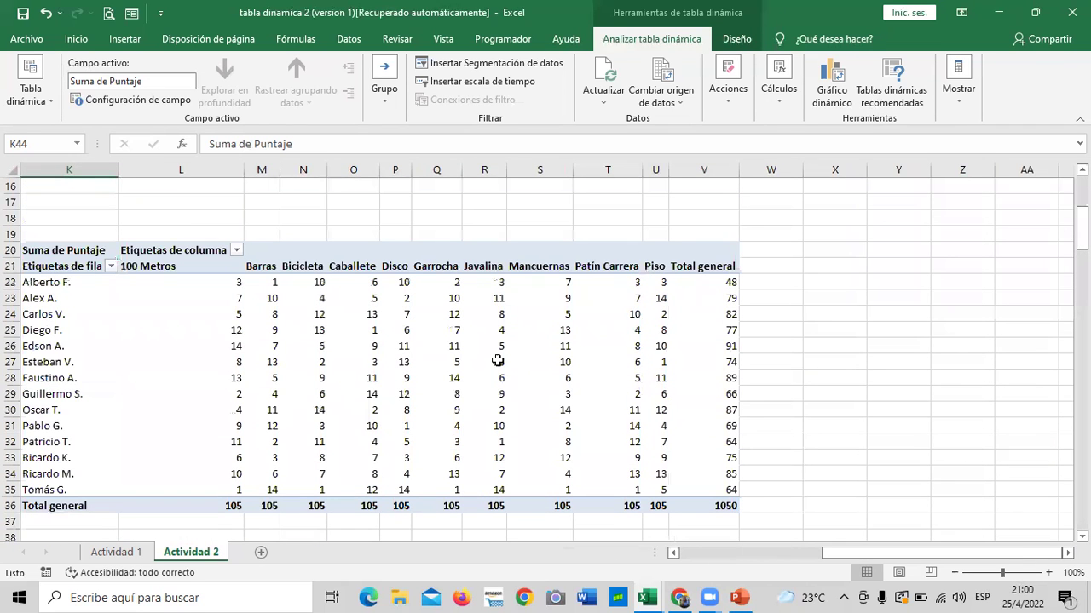
pyautogui.moveTo(877, 554); pyautogui.dragTo(824, 558)
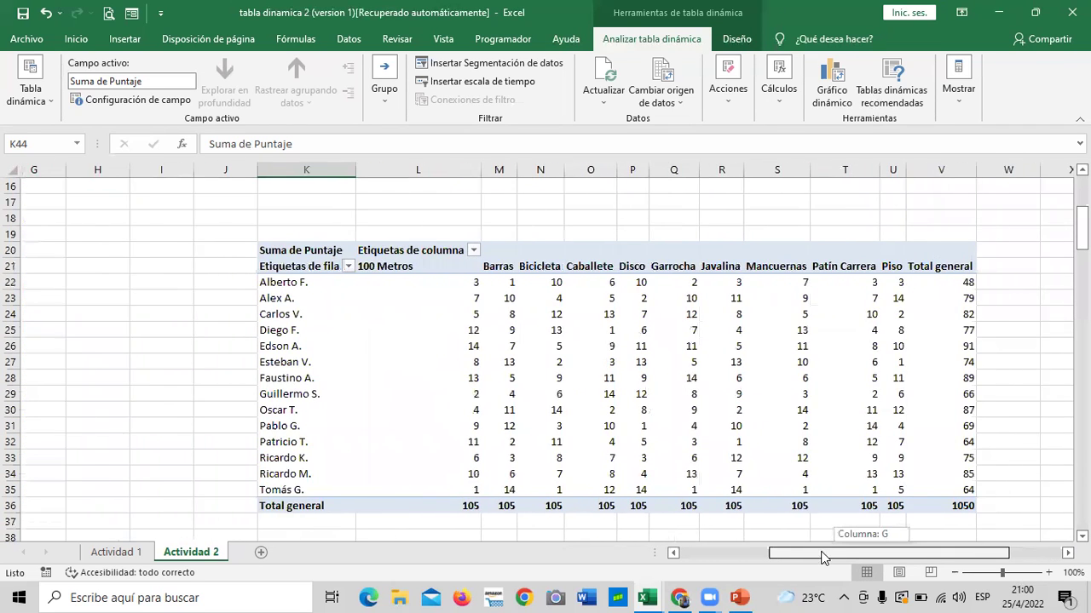
pyautogui.scroll(4, 648, 281)
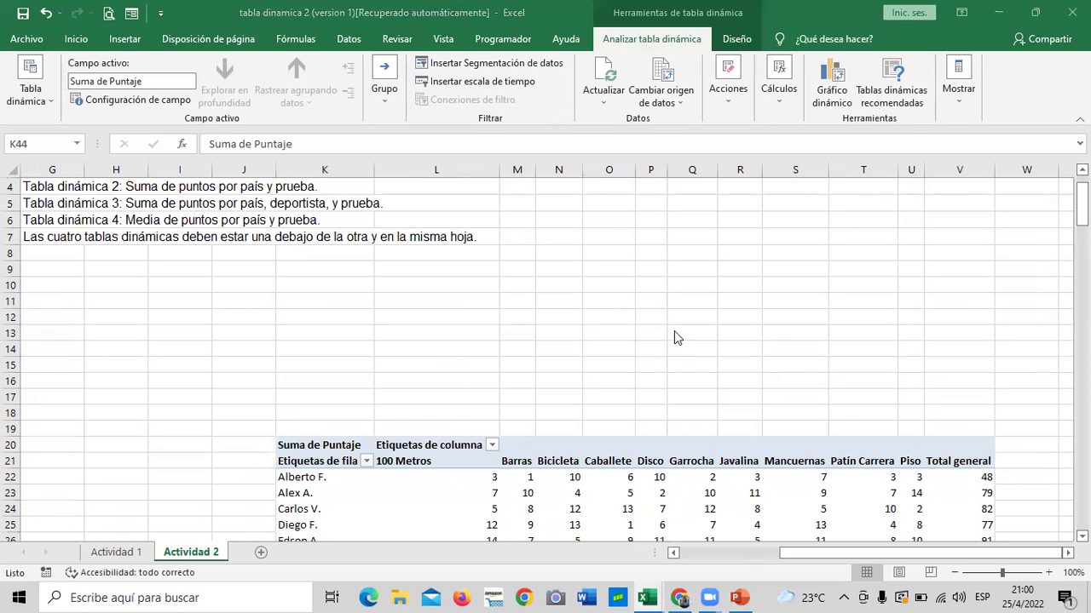
pyautogui.scroll(1, 669, 334)
pyautogui.scroll(-3, 661, 326)
pyautogui.scroll(-2, 656, 324)
pyautogui.scroll(-1, 649, 318)
pyautogui.scroll(-2, 648, 319)
pyautogui.scroll(-2, 648, 319)
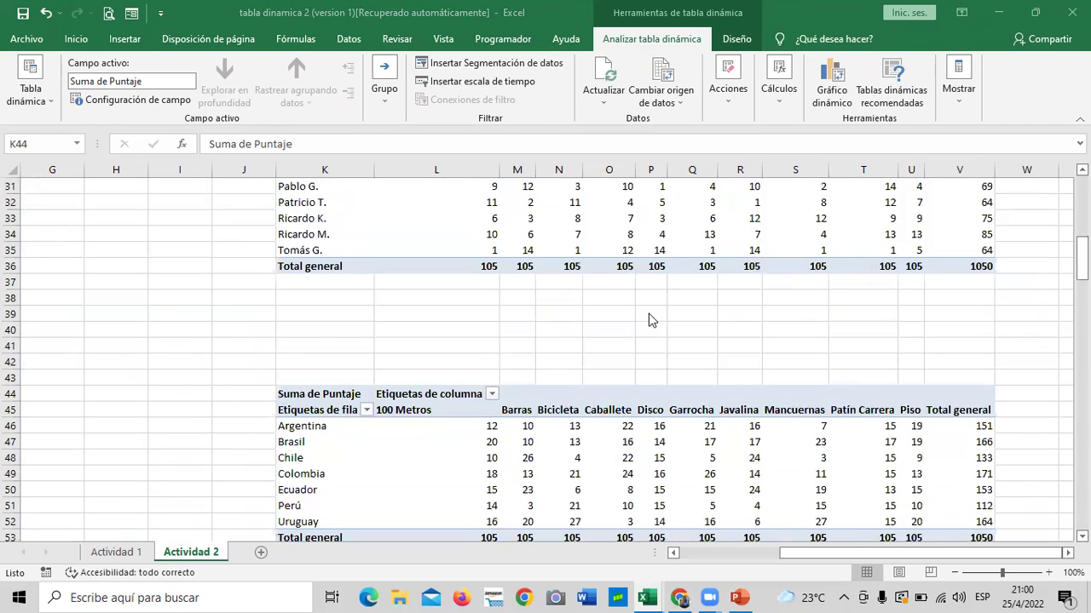
pyautogui.scroll(-2, 649, 318)
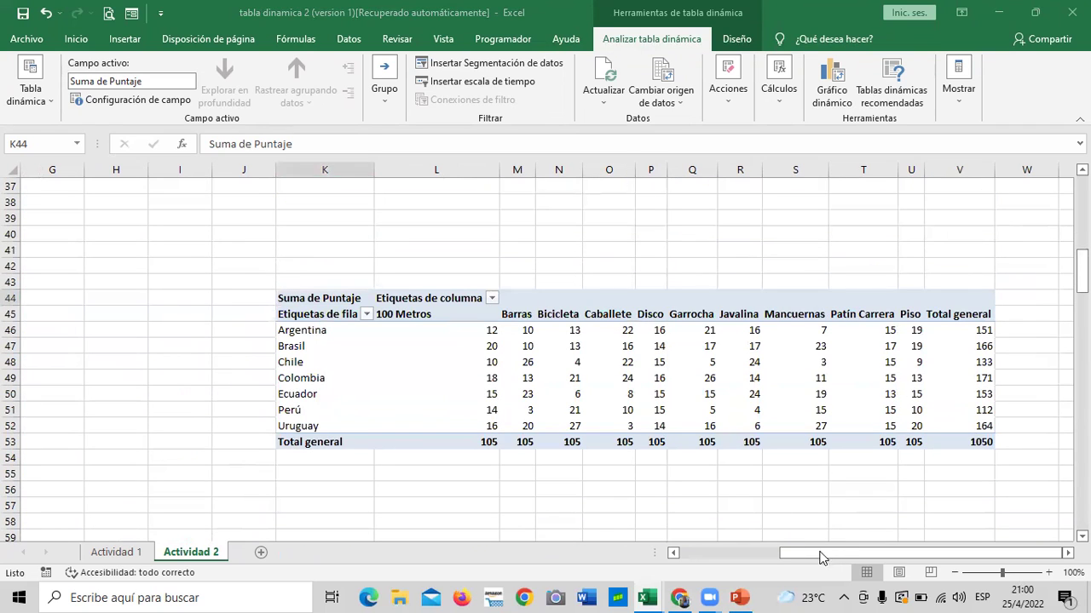
pyautogui.moveTo(823, 558)
pyautogui.mouseDown()
pyautogui.moveTo(784, 562)
pyautogui.moveTo(801, 560)
pyautogui.mouseUp()
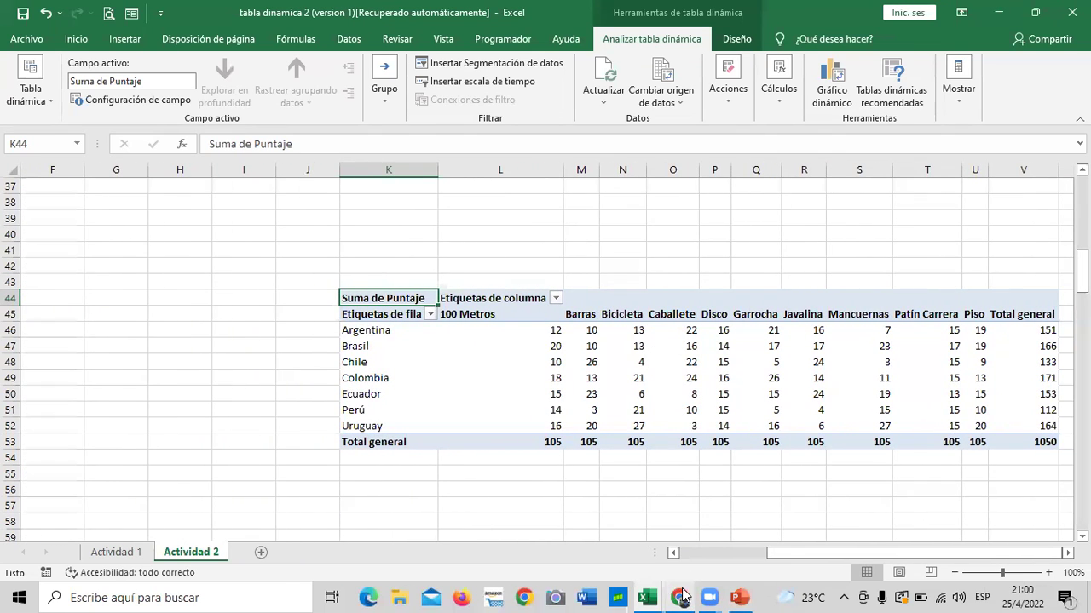
# - Switch to the Inglés Corporativo course in Chrome and go to the 4.5 Laboratorio 2 quiz
pyautogui.moveTo(682, 597)
pyautogui.click(687, 554)
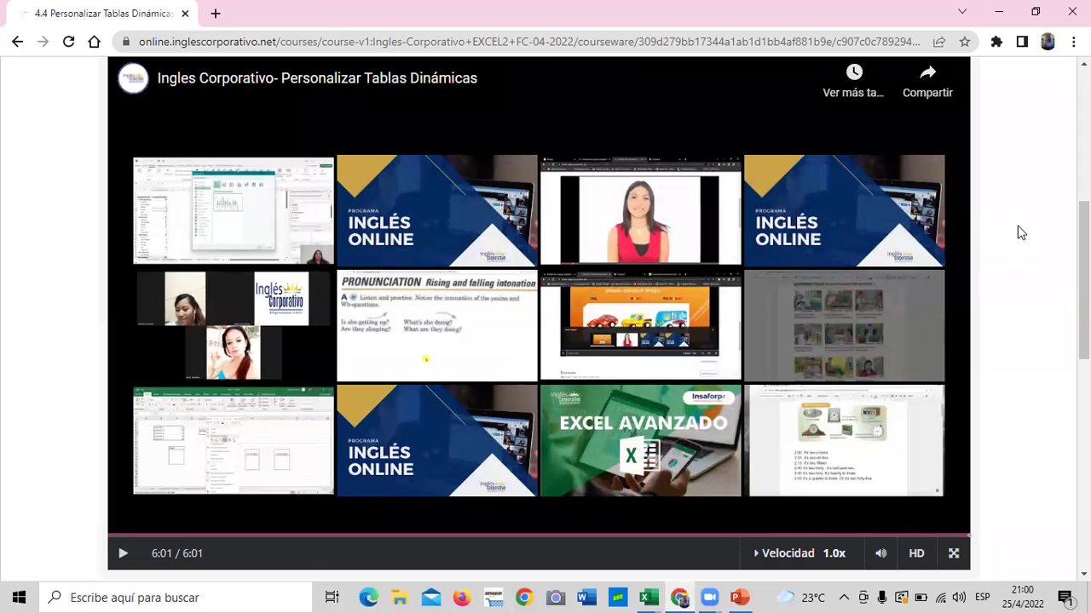
pyautogui.scroll(3, 1021, 231)
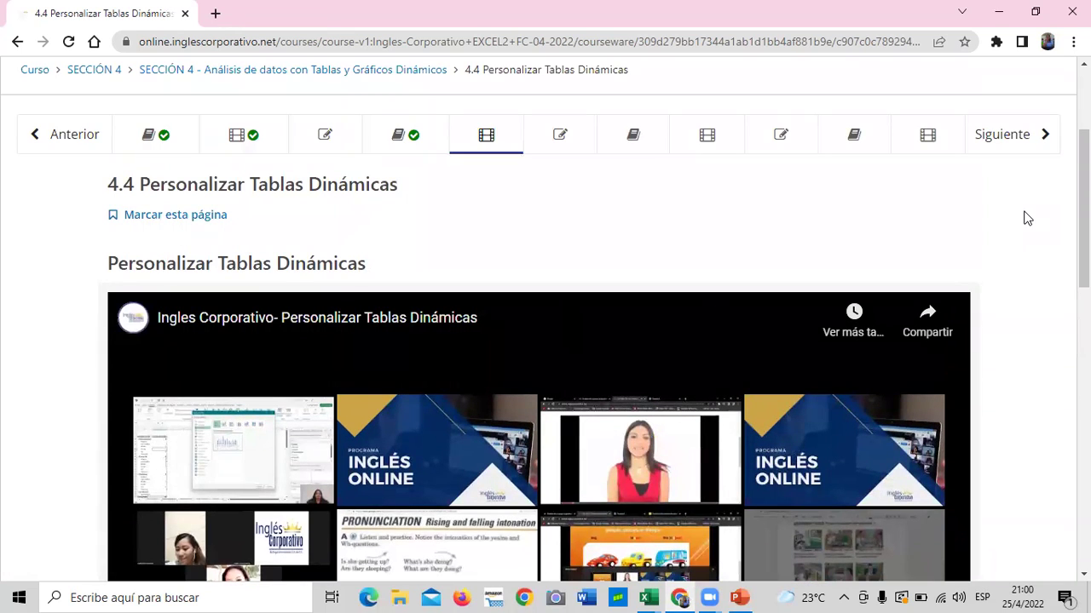
pyautogui.scroll(-4, 426, 281)
pyautogui.scroll(-5, 562, 264)
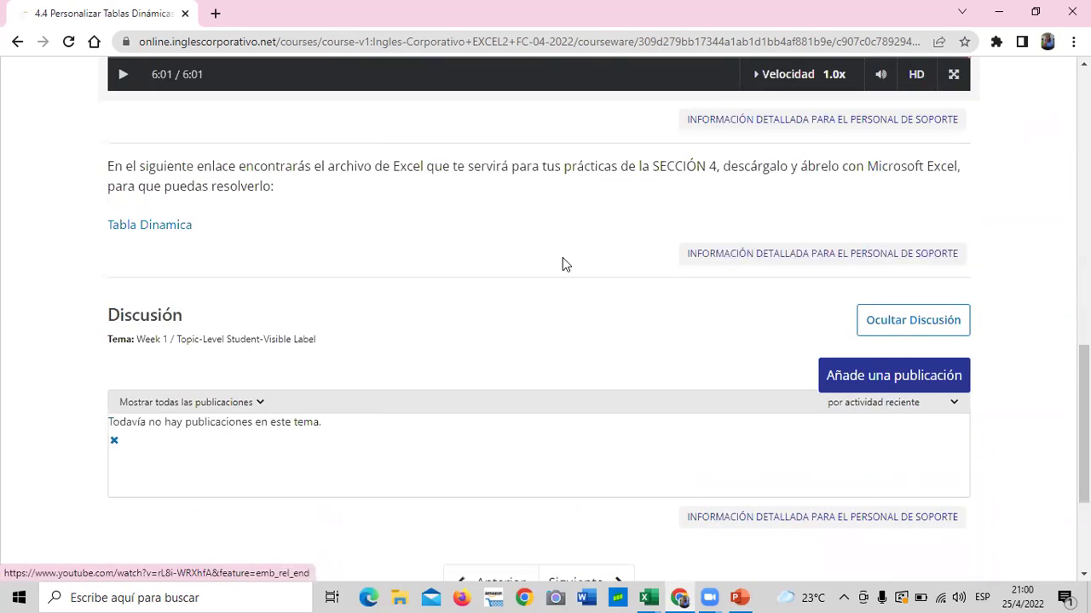
pyautogui.scroll(2, 562, 264)
pyautogui.scroll(1, 563, 272)
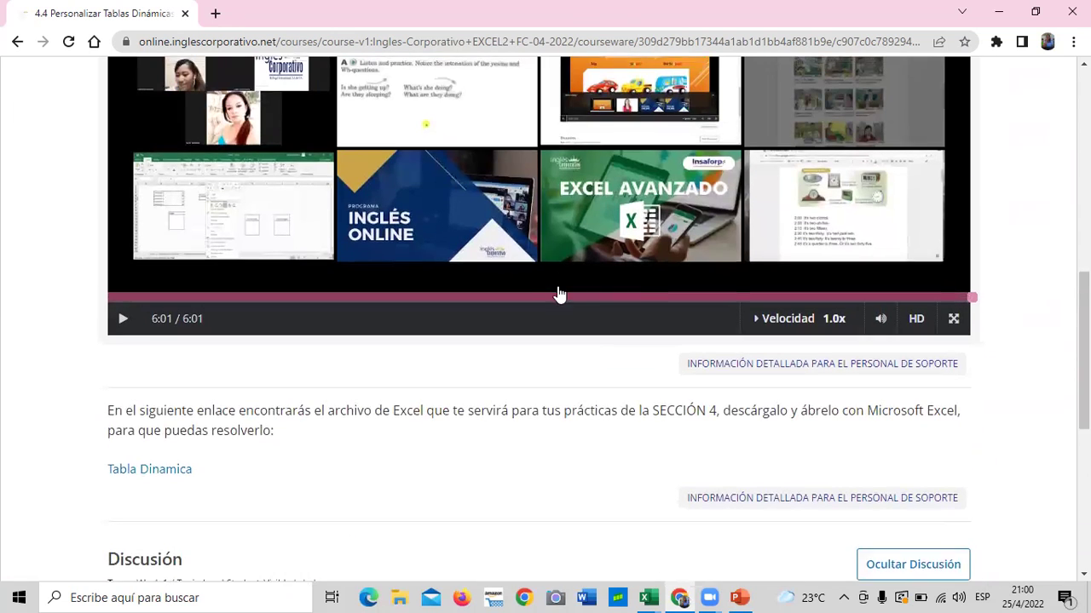
pyautogui.scroll(4, 559, 294)
pyautogui.scroll(1, 559, 294)
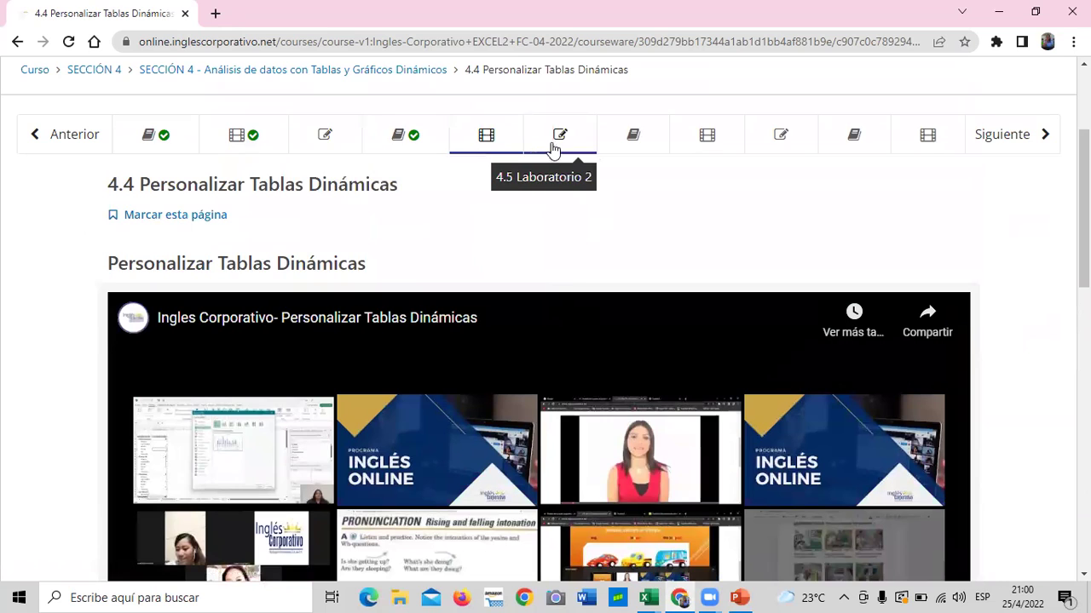
pyautogui.click(553, 145)
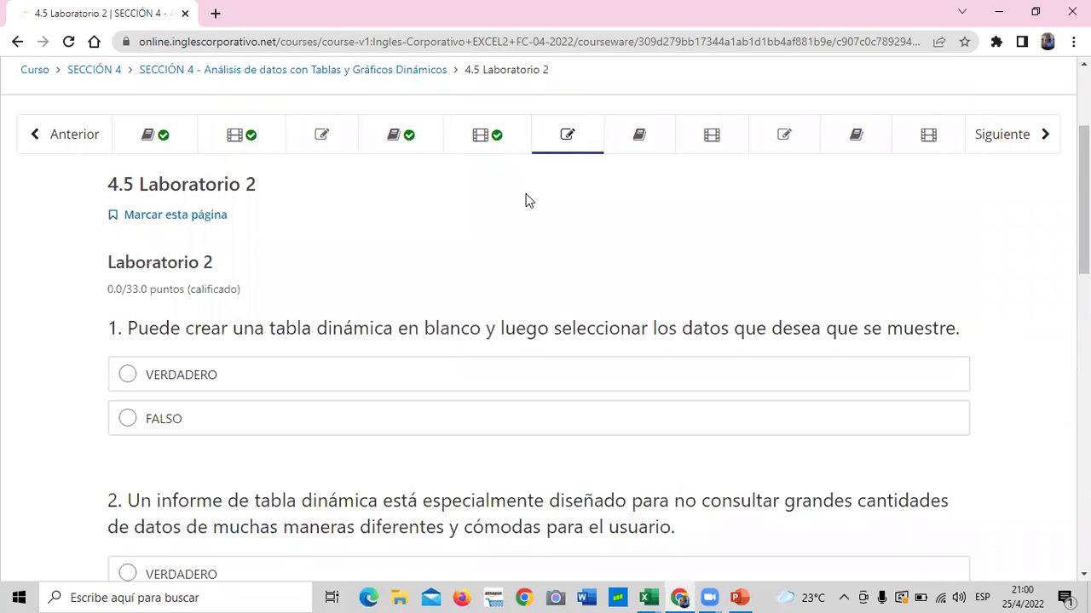